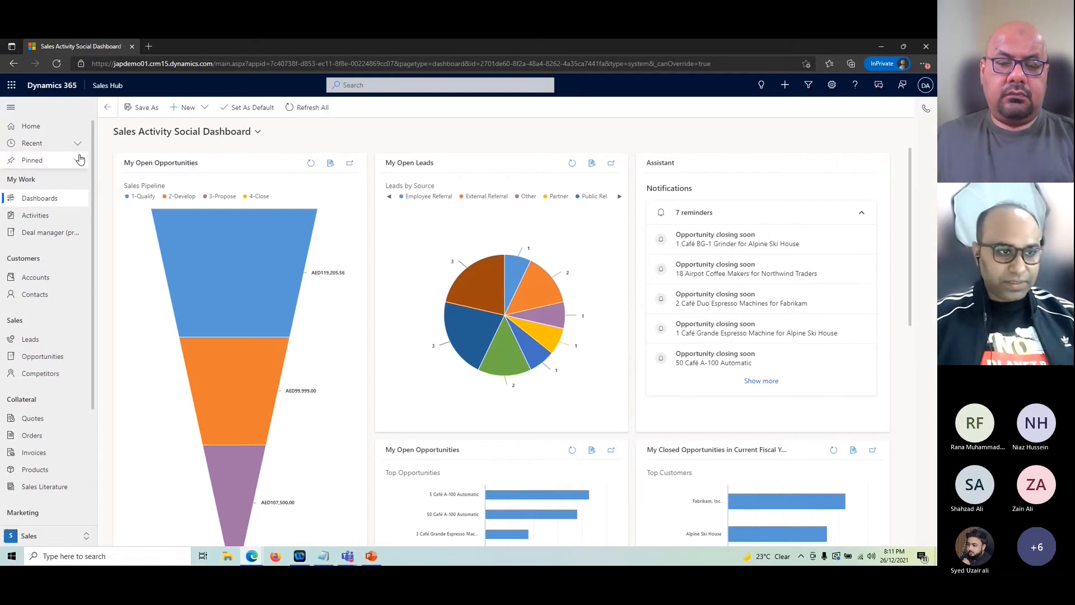
Step: Switch to App Settings and browse its Overview of lead, opportunity, Teams and LinkedIn options
{"action": "left_click", "coordinate": [72, 540]}
{"action": "left_click", "coordinate": [70, 473]}
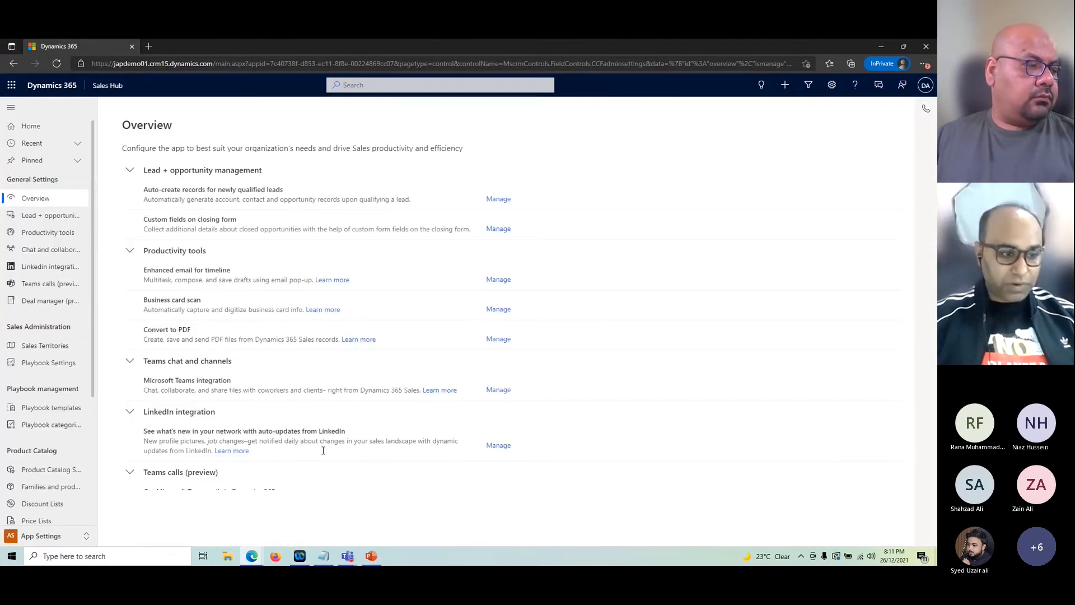
{"action": "scroll", "coordinate": [65, 447], "scroll_direction": "down", "scroll_amount": 1}
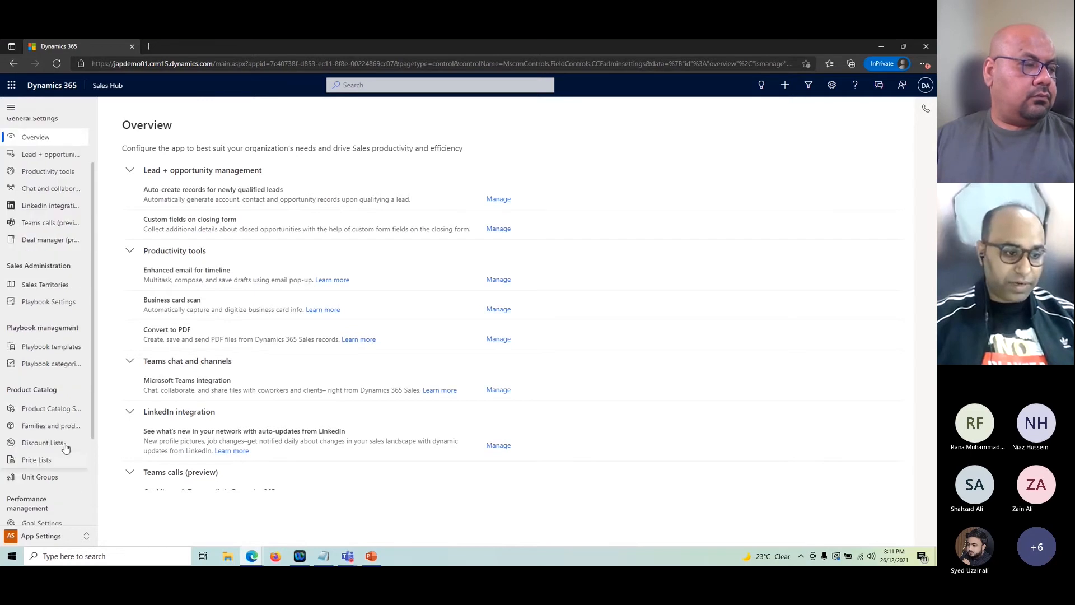
{"action": "scroll", "coordinate": [54, 459], "scroll_direction": "down", "scroll_amount": 2}
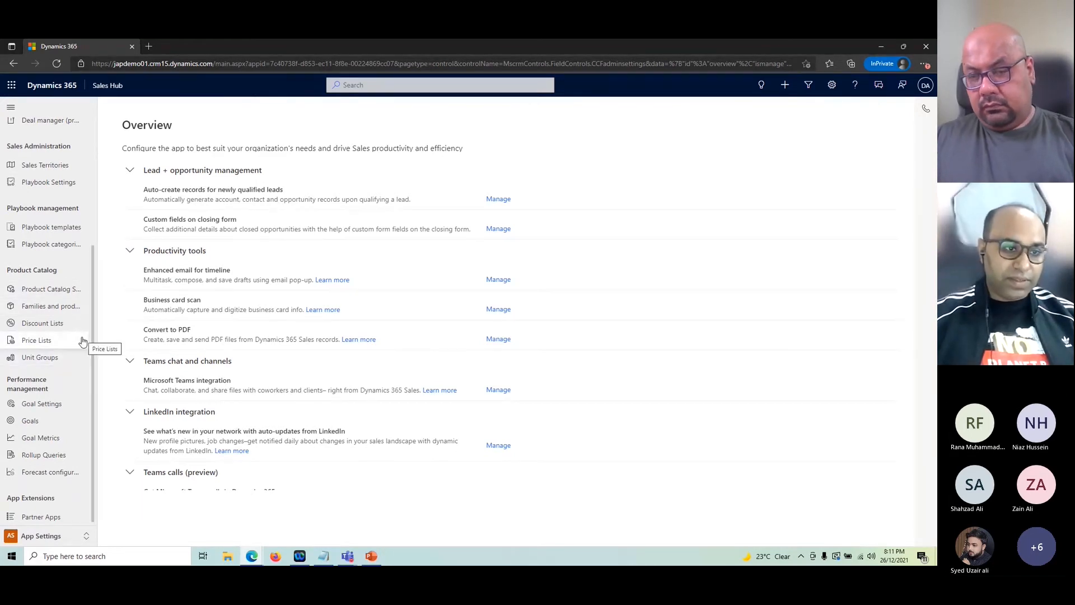
{"action": "scroll", "coordinate": [8, 382], "scroll_direction": "up", "scroll_amount": 1}
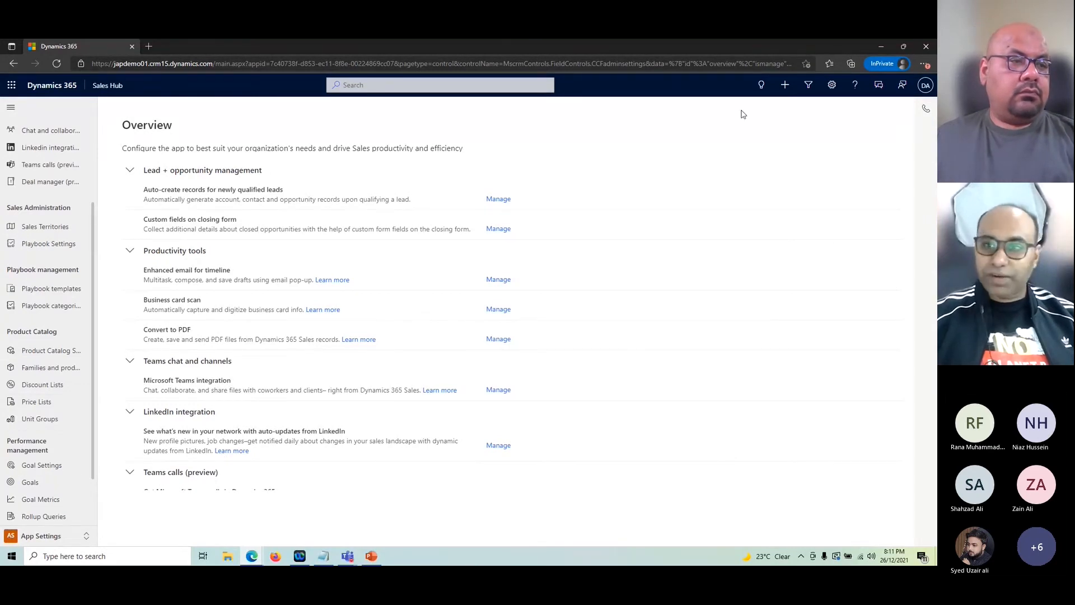
Step: Open Advanced Settings from the gear menu in a new browser tab
{"action": "left_click", "coordinate": [833, 87]}
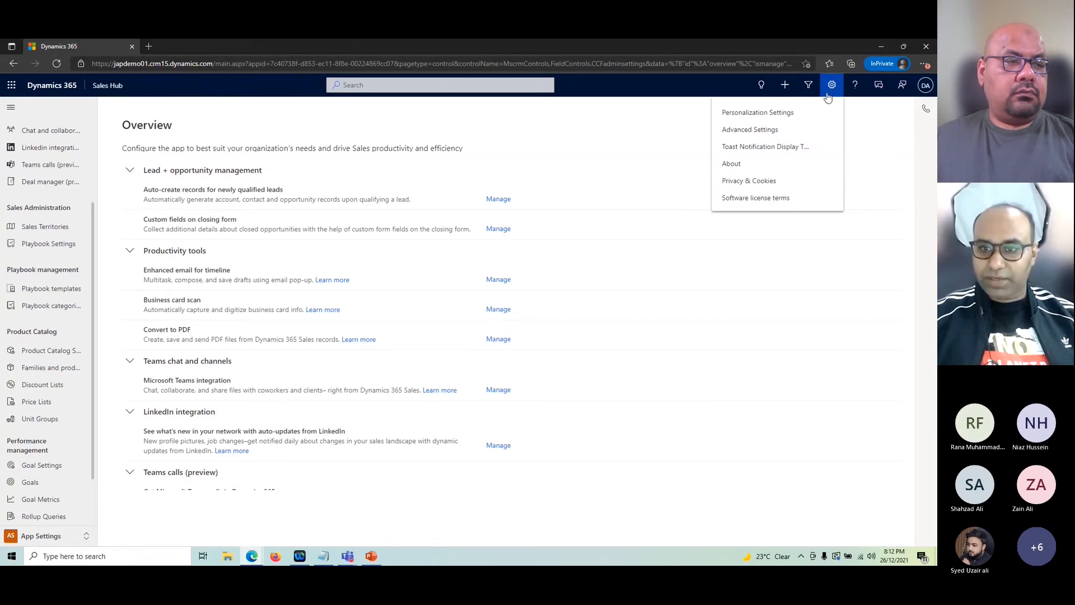
{"action": "left_click", "coordinate": [750, 129]}
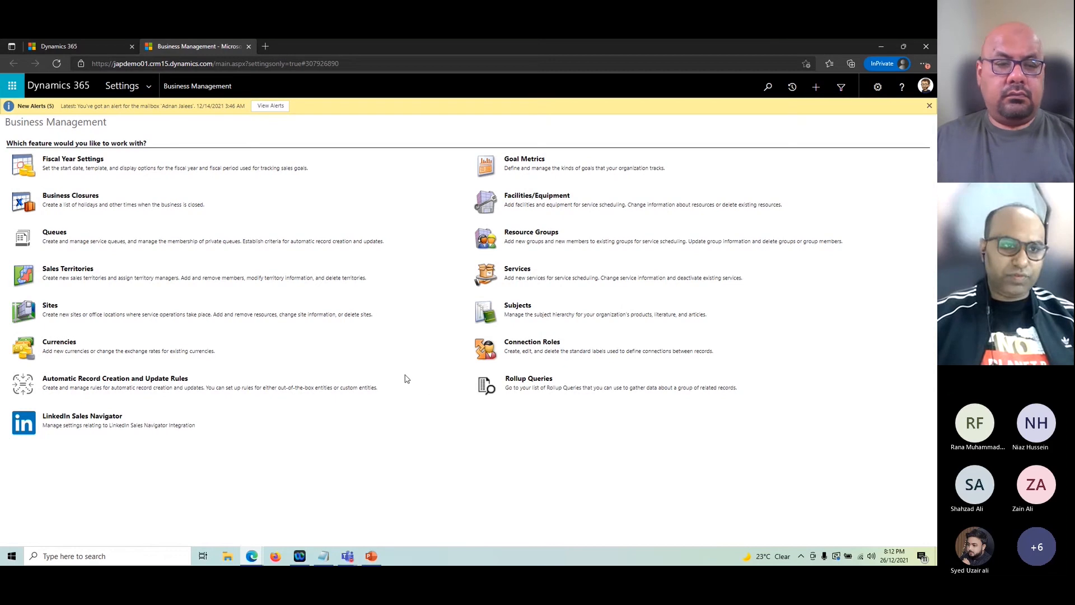
{"action": "left_click", "coordinate": [47, 40]}
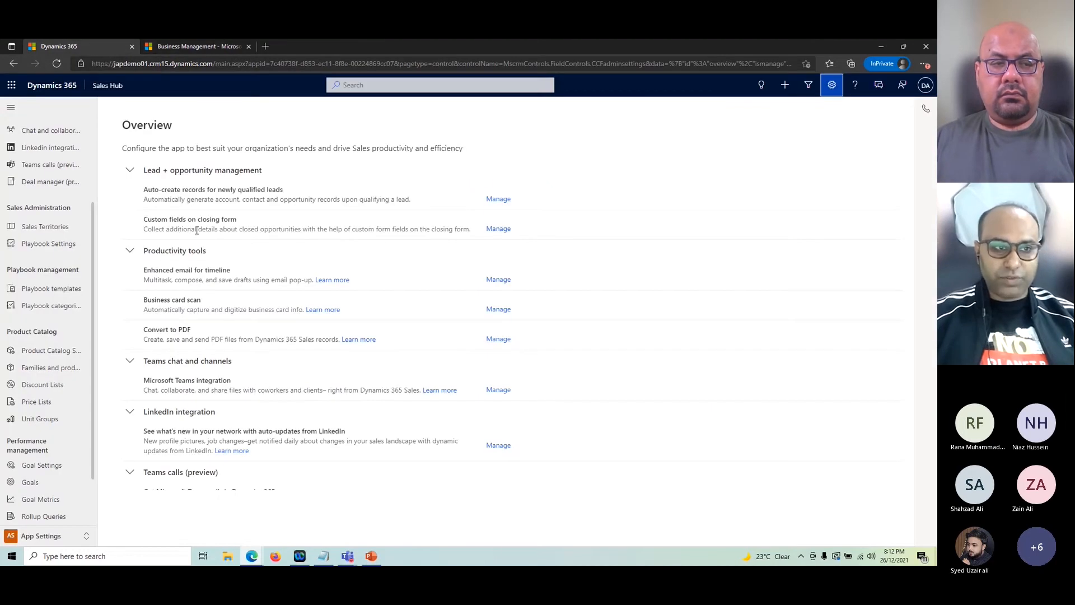
{"action": "left_click", "coordinate": [178, 47]}
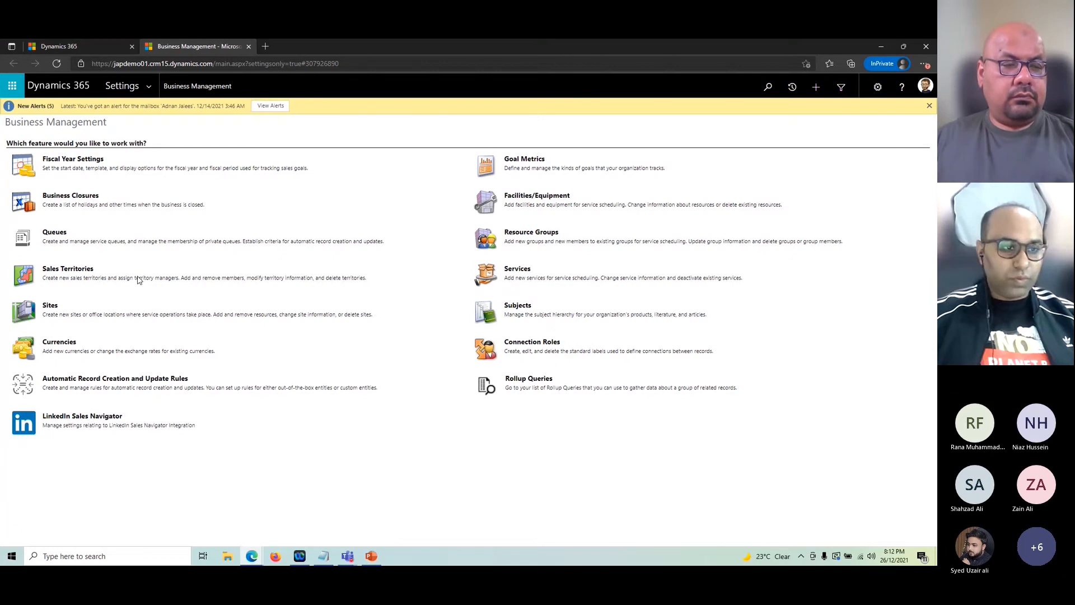
Step: Go to Settings > Business Management and bring up the Currencies list
{"action": "left_click", "coordinate": [149, 85]}
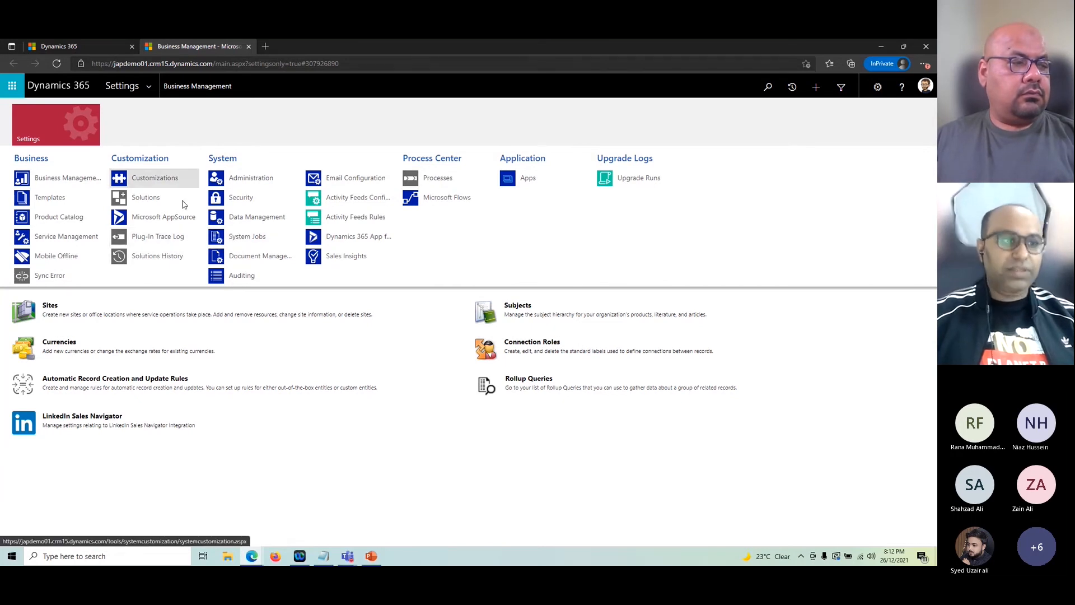
{"action": "left_click", "coordinate": [64, 180]}
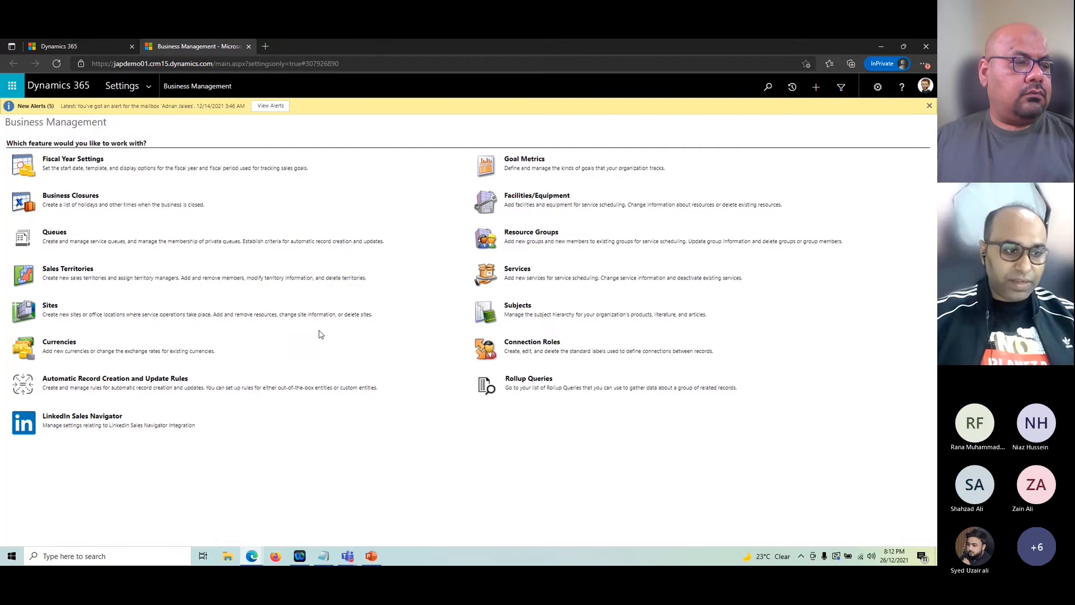
{"action": "left_click", "coordinate": [60, 343]}
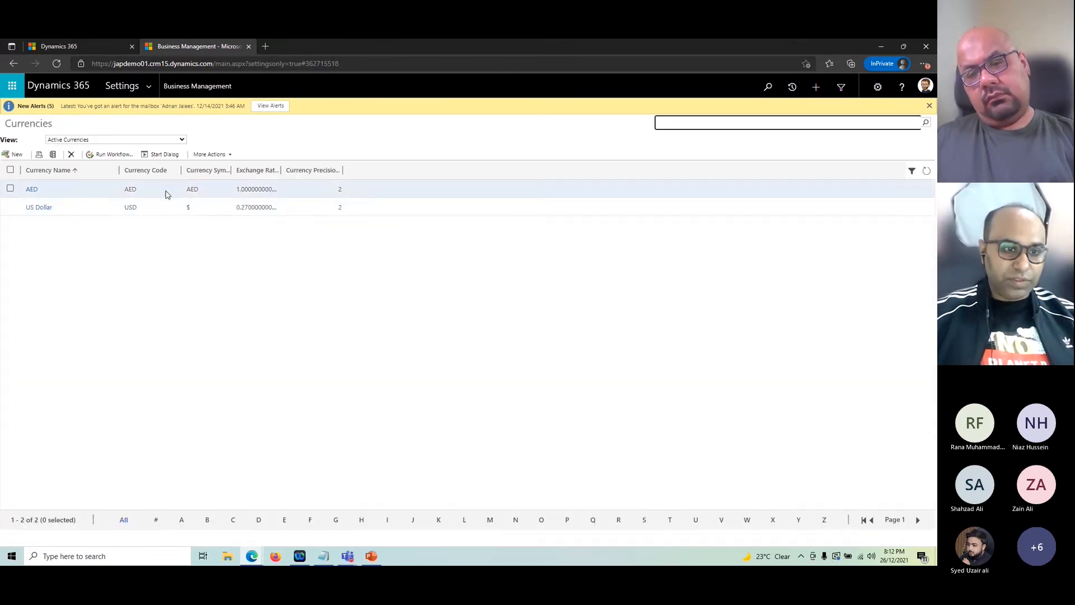
Step: Open the AED base currency record from the Currencies list
{"action": "double_click", "coordinate": [89, 195]}
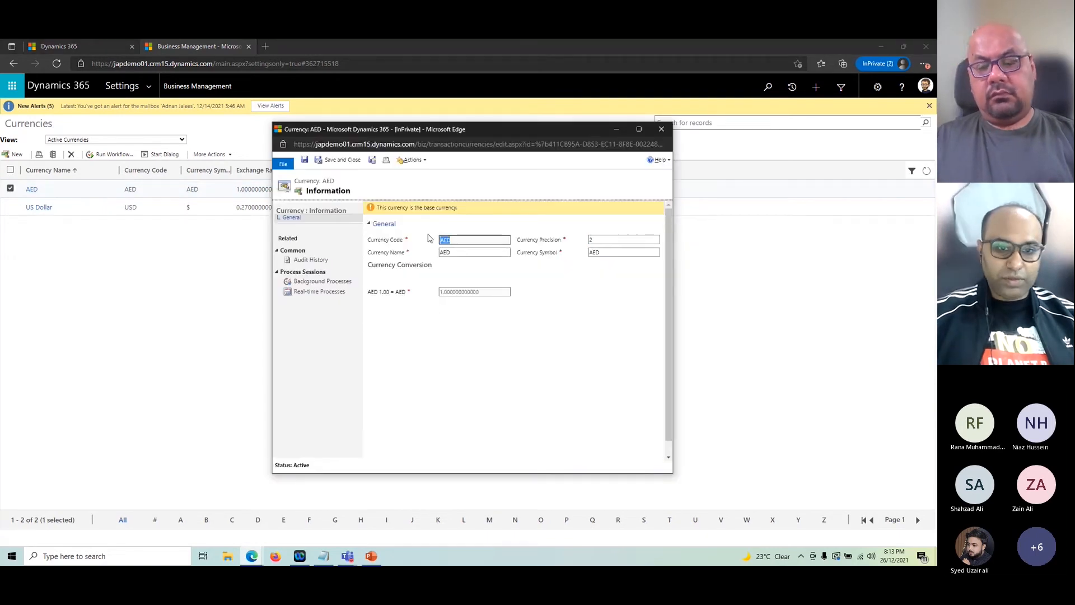
{"action": "left_click", "coordinate": [747, 401]}
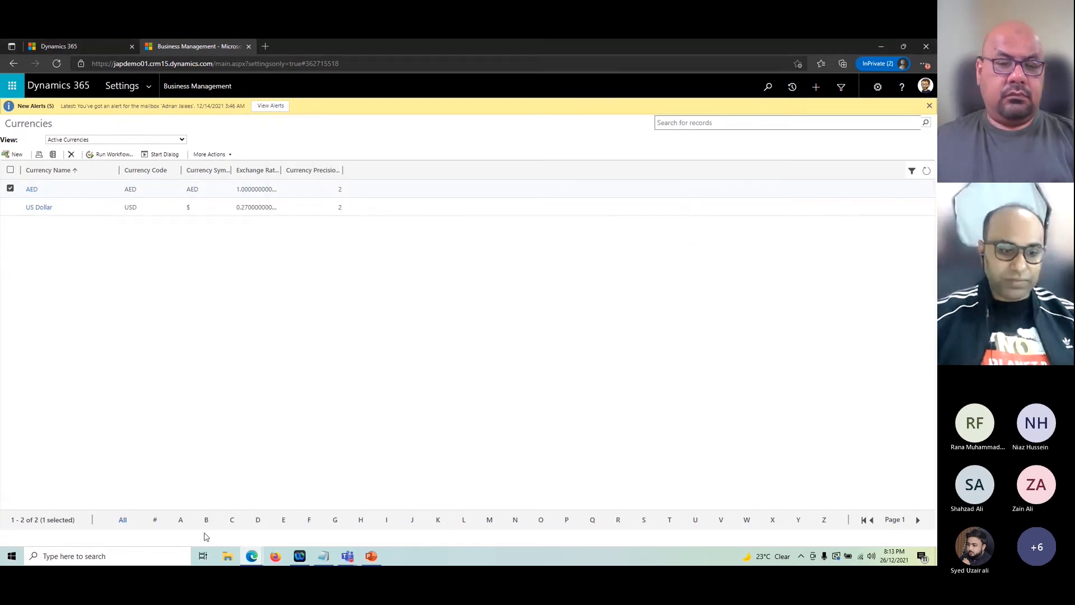
{"action": "mouse_move", "coordinate": [252, 556]}
{"action": "left_click", "coordinate": [313, 477]}
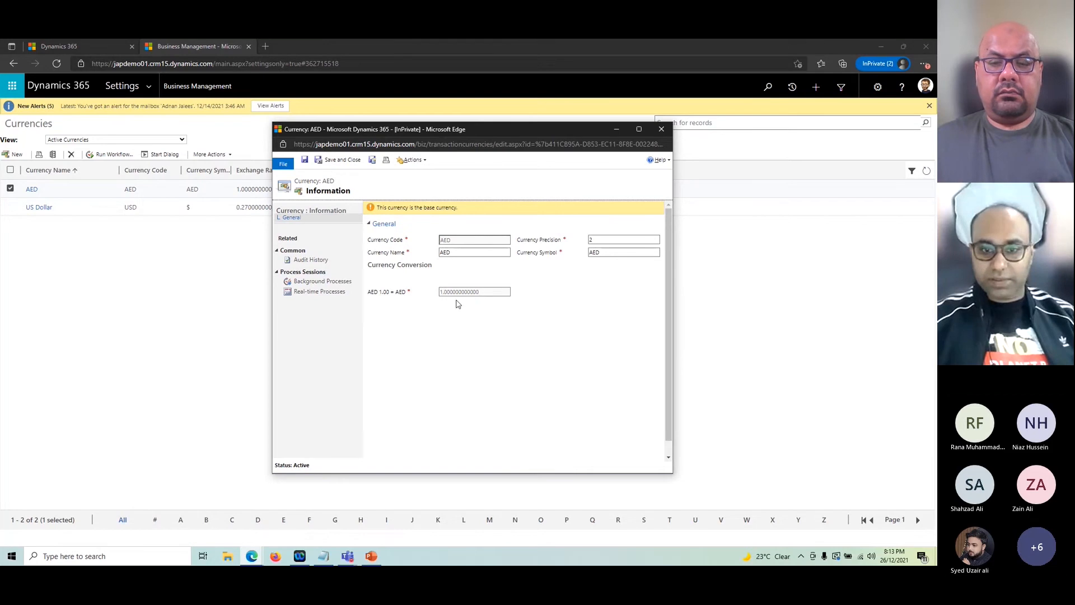
Step: Review AED's currency name, symbol, exchange rate of 1.0 and precision of 2
{"action": "left_click", "coordinate": [462, 253]}
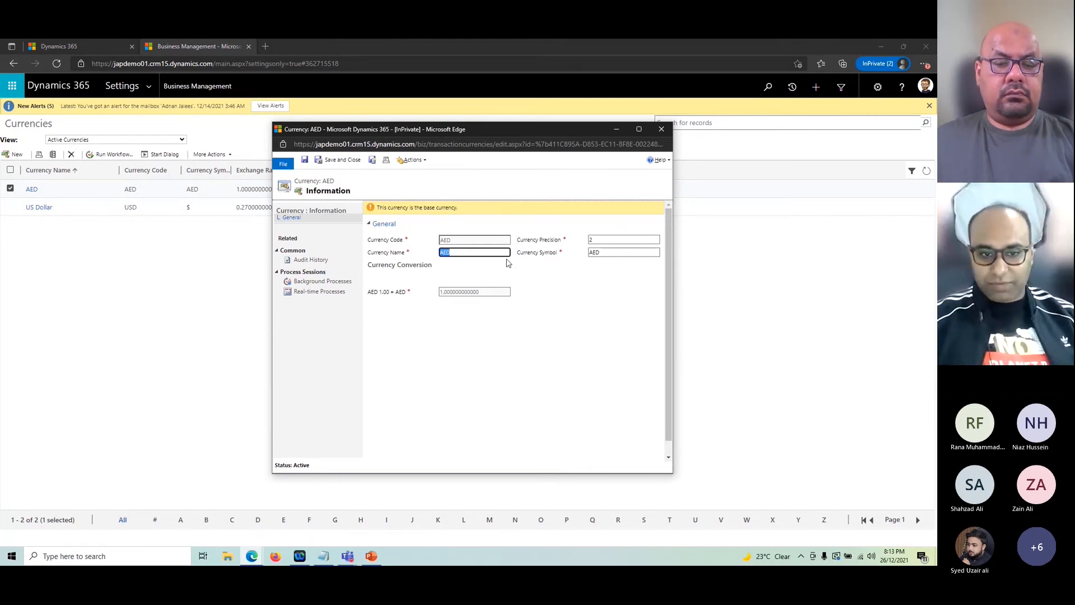
{"action": "left_click", "coordinate": [618, 253]}
{"action": "left_click", "coordinate": [623, 261]}
{"action": "left_click", "coordinate": [623, 255]}
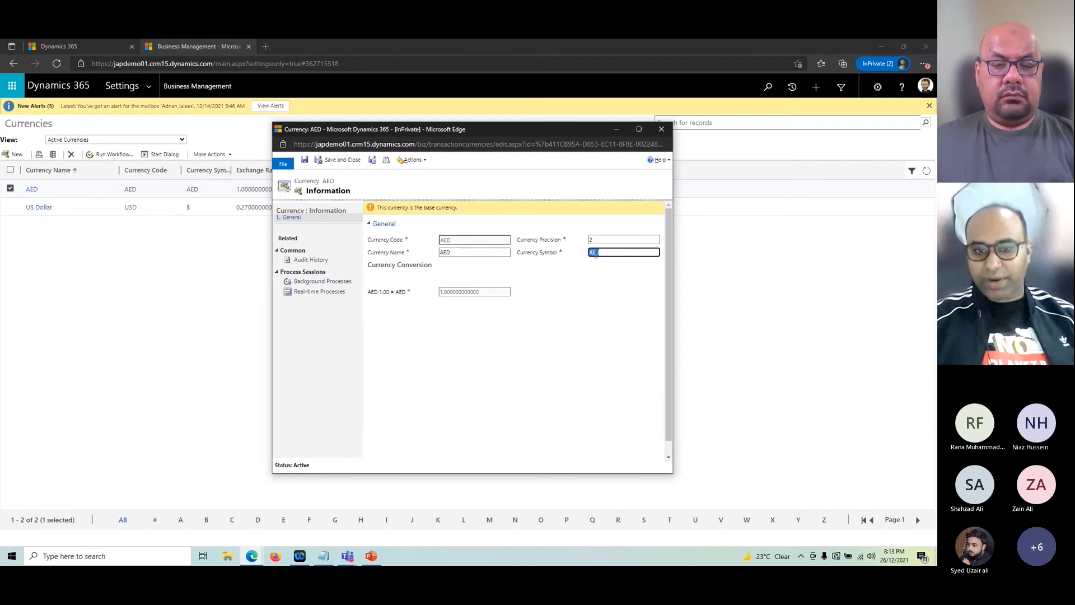
{"action": "left_click", "coordinate": [454, 299]}
{"action": "left_click", "coordinate": [456, 291]}
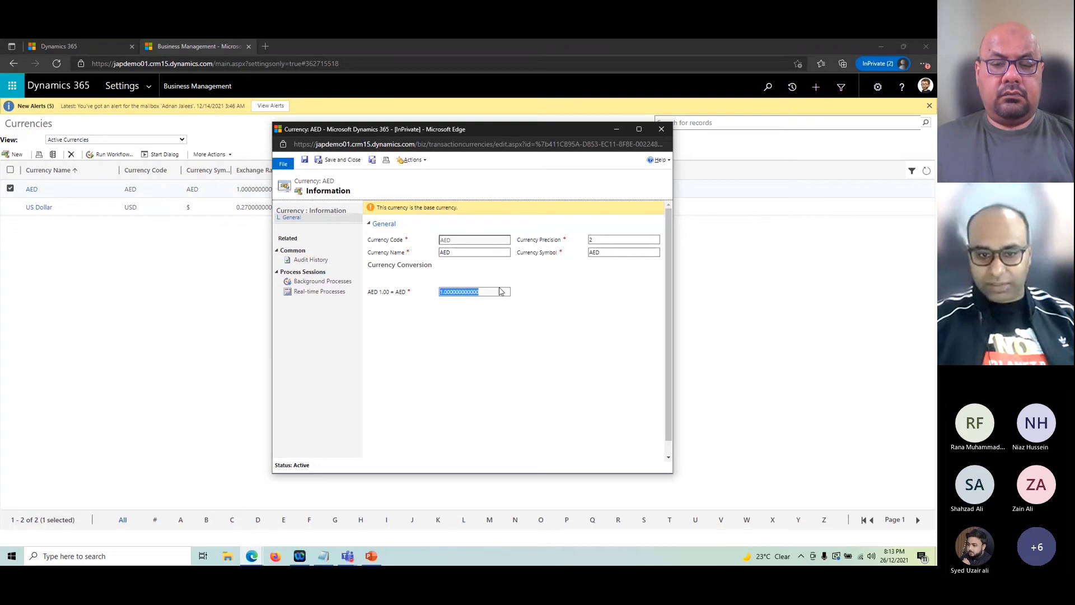
{"action": "left_click", "coordinate": [612, 239]}
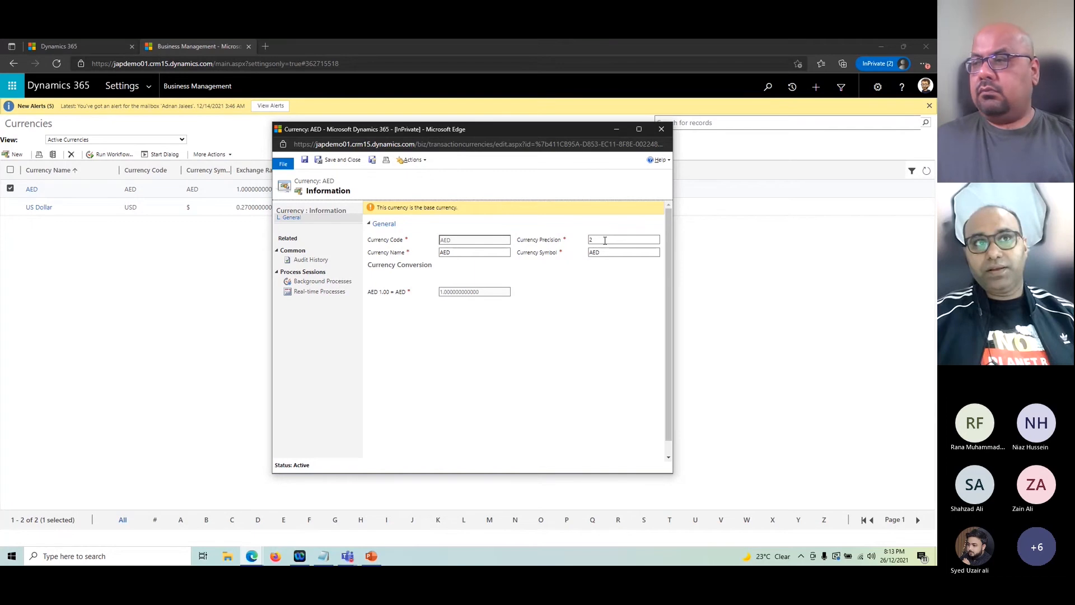
{"action": "double_click", "coordinate": [605, 241]}
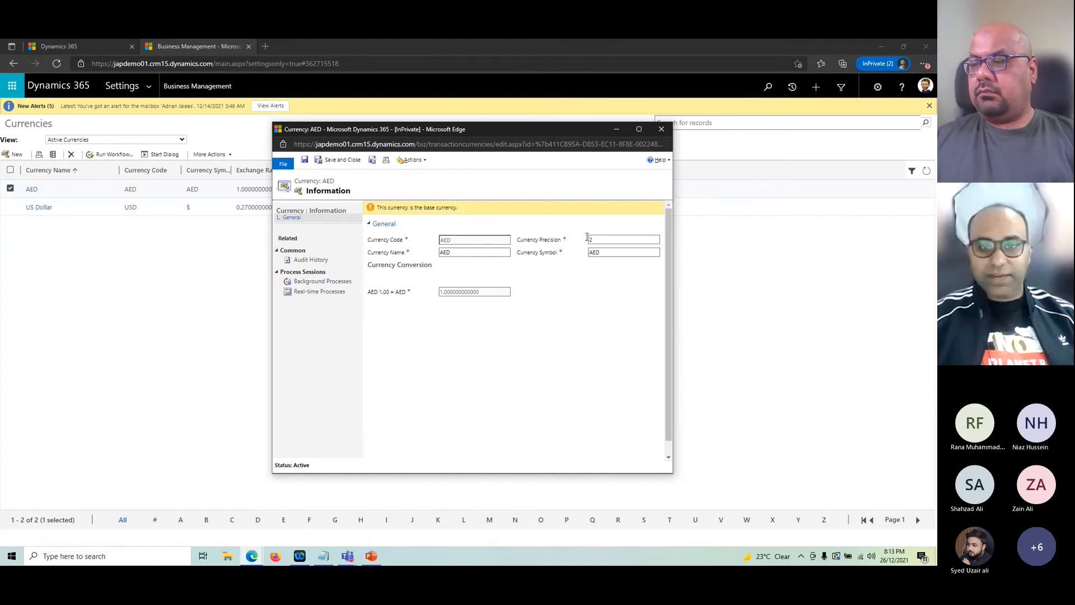
{"action": "left_click", "coordinate": [617, 253]}
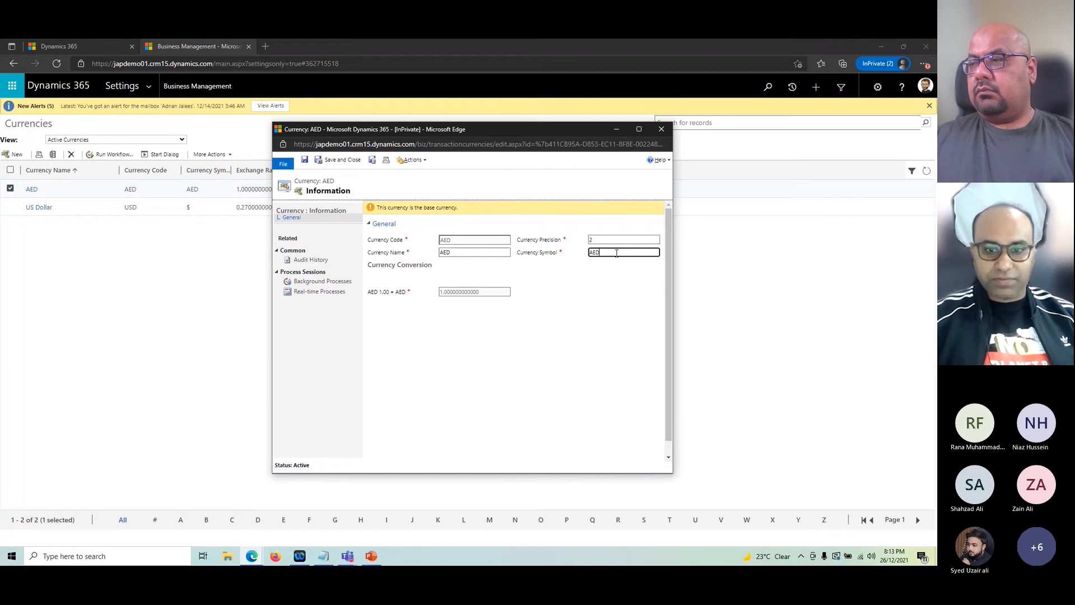
{"action": "double_click", "coordinate": [596, 241]}
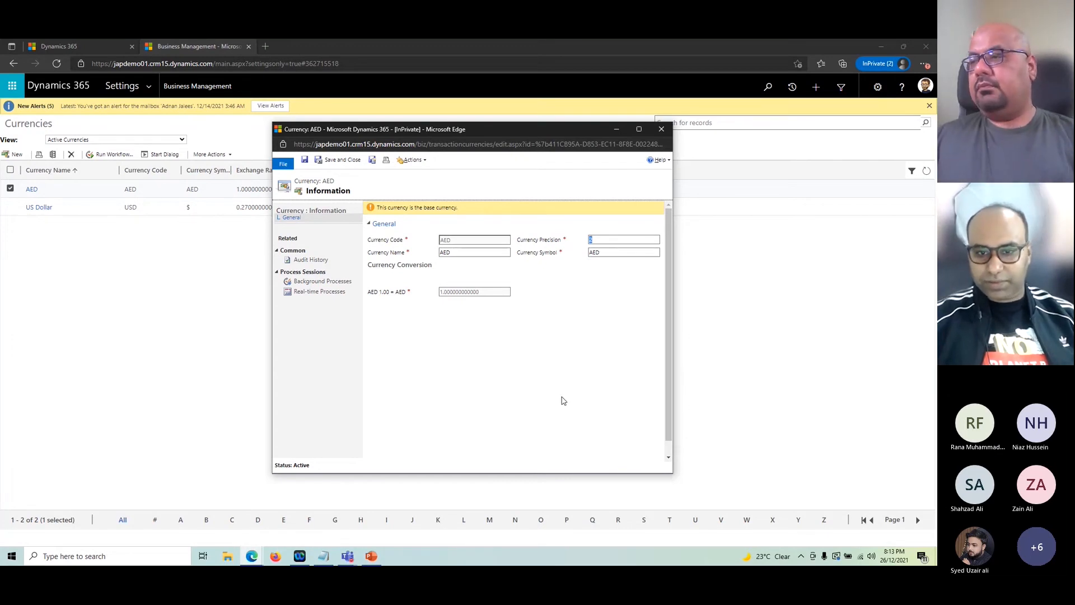
Step: Close AED and open the US Dollar record, with symbol $ and rate 0.27
{"action": "left_click", "coordinate": [661, 130]}
{"action": "double_click", "coordinate": [210, 207]}
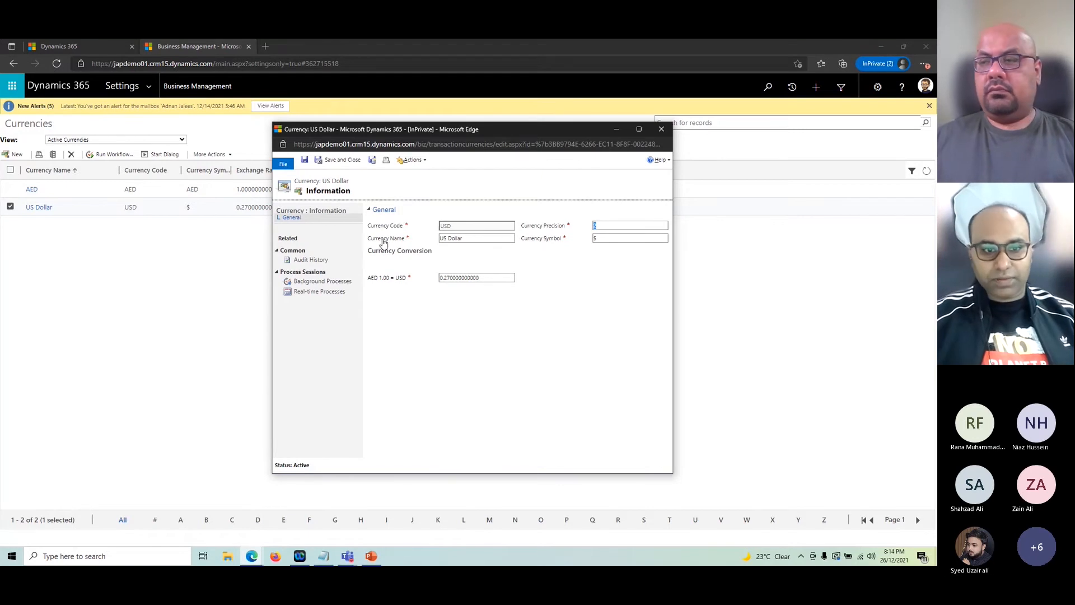
{"action": "left_click", "coordinate": [611, 238]}
{"action": "left_click", "coordinate": [617, 232]}
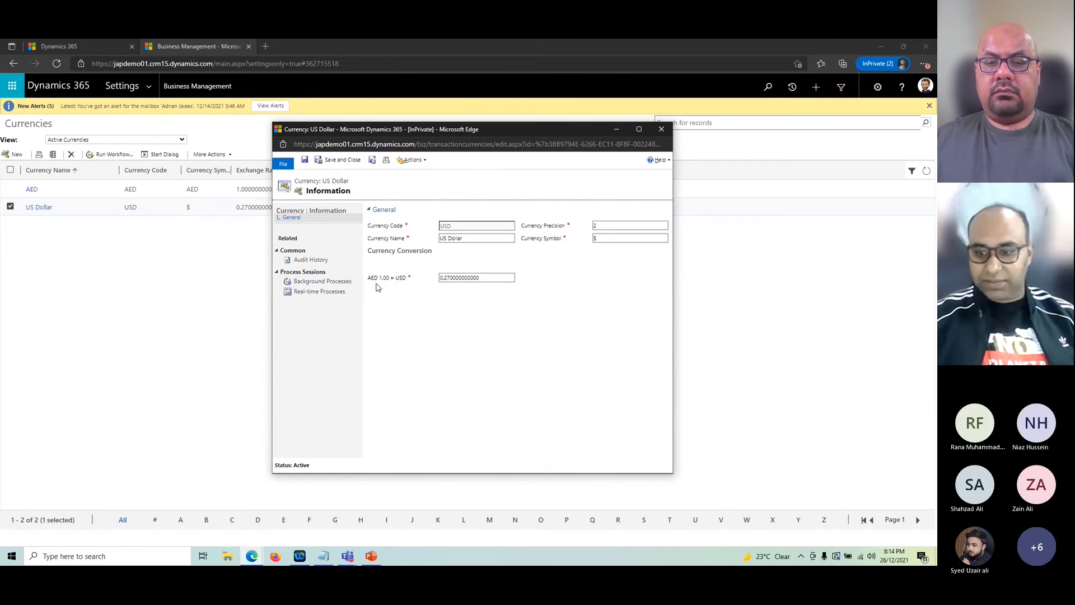
Step: Close US Dollar and start a new currency, keeping Currency Type as System
{"action": "left_click", "coordinate": [662, 129]}
{"action": "left_click", "coordinate": [14, 154]}
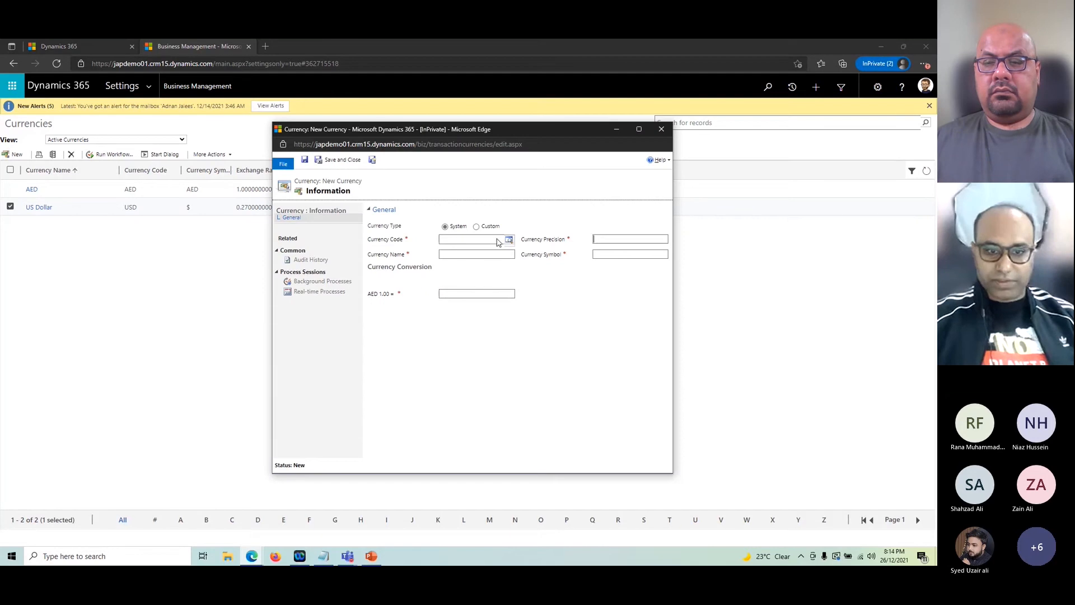
{"action": "left_click", "coordinate": [509, 240]}
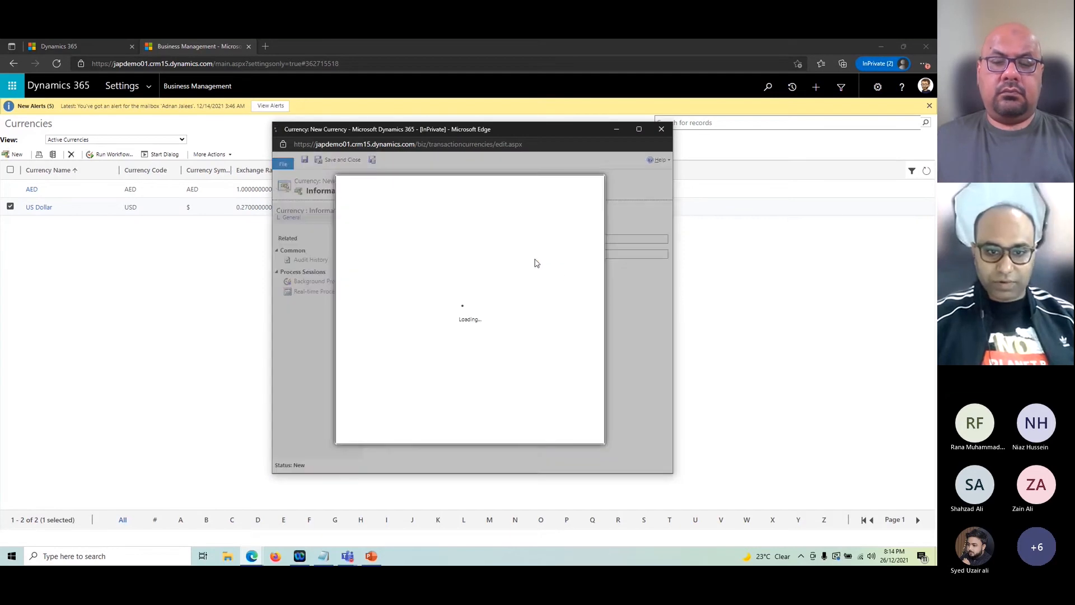
{"action": "left_click", "coordinate": [539, 436]}
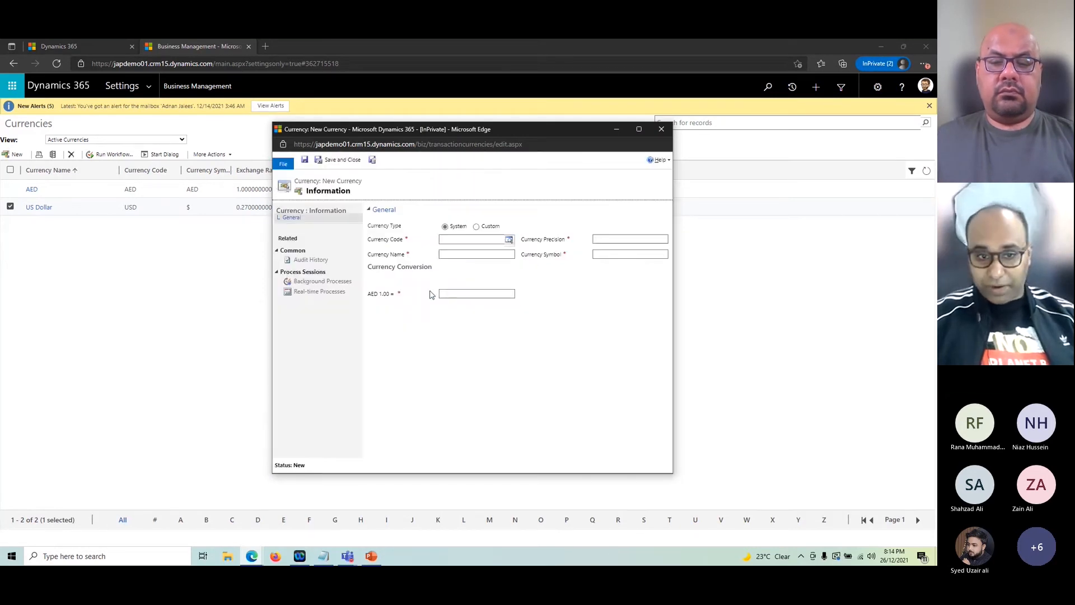
{"action": "left_click", "coordinate": [509, 240]}
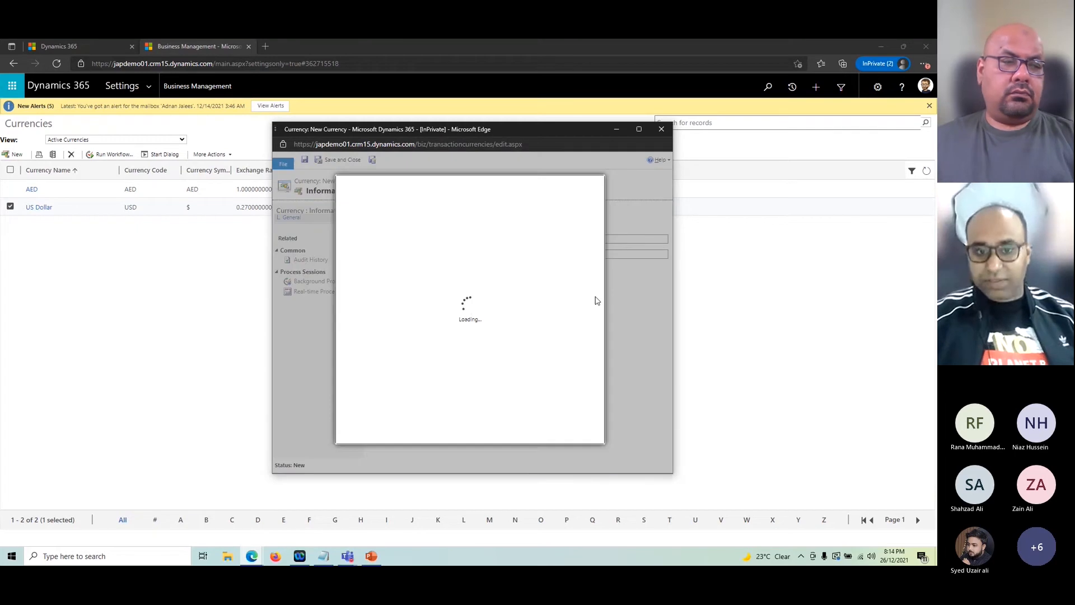
{"action": "left_click_drag", "start_coordinate": [586, 263], "coordinate": [583, 366]}
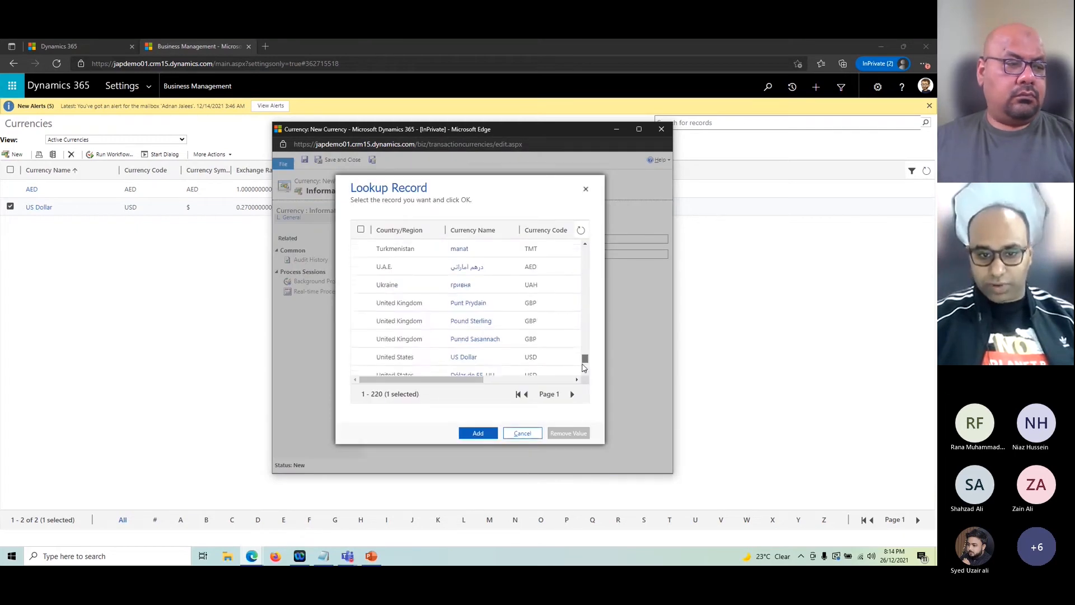
{"action": "left_click", "coordinate": [523, 433]}
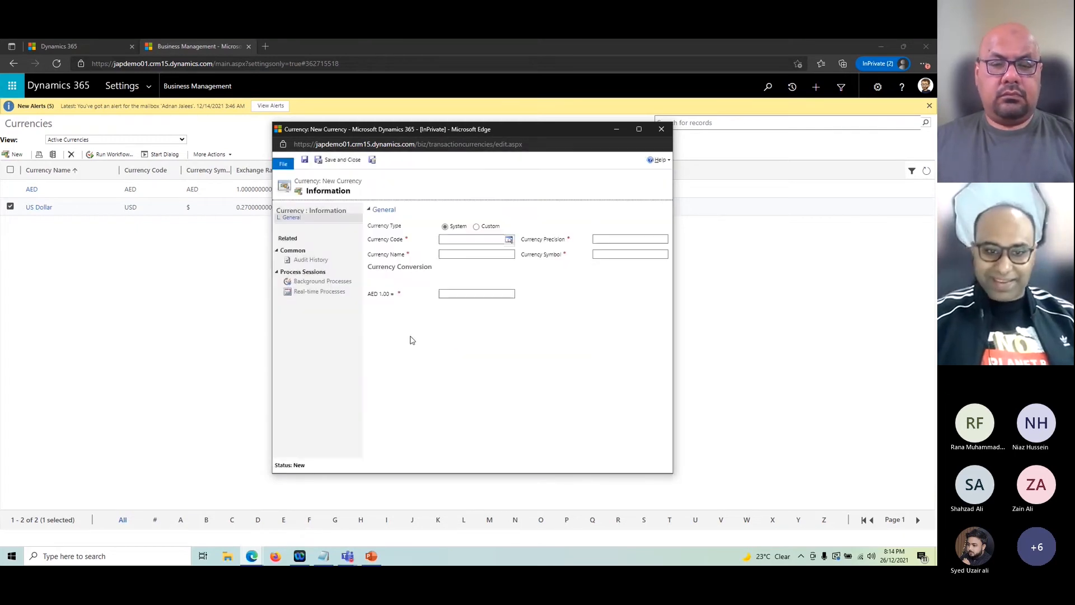
{"action": "left_click", "coordinate": [484, 228]}
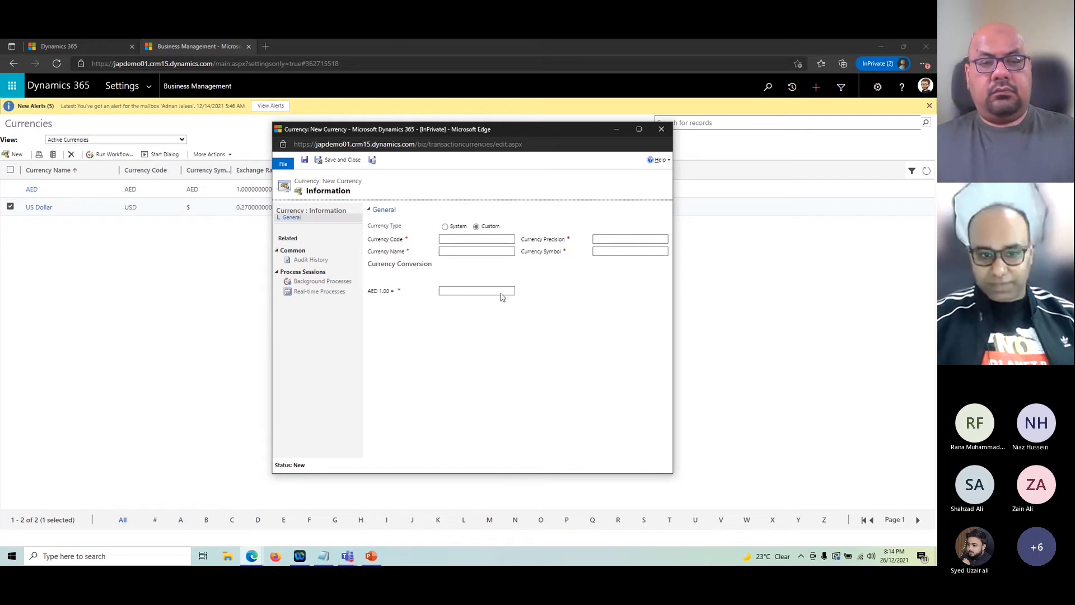
{"action": "left_click", "coordinate": [445, 227]}
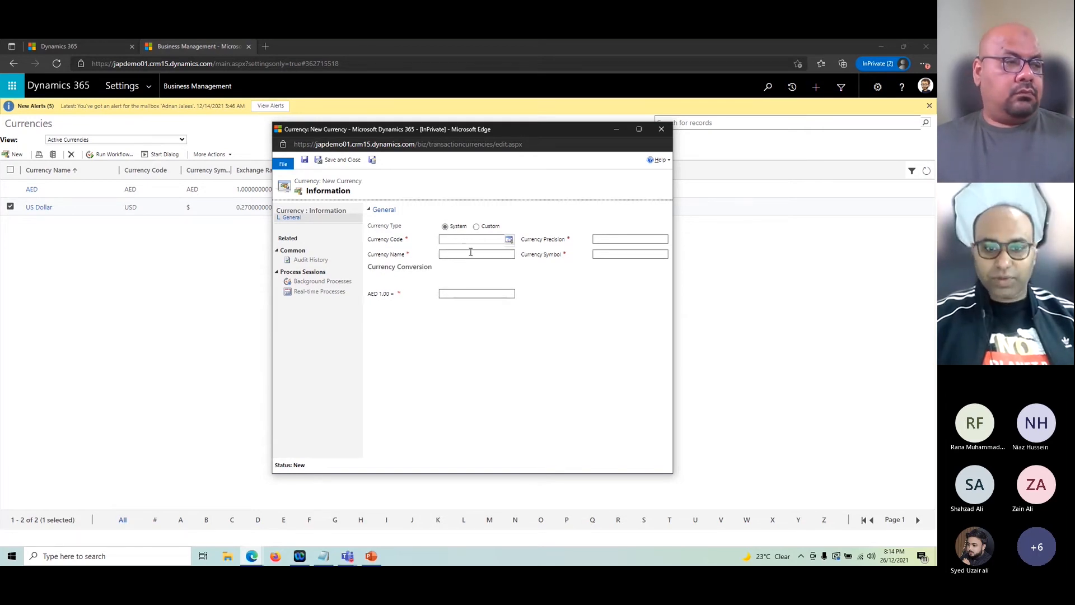
Step: Pick Pound Sterling (GBP) from the system currency lookup to fill code, name, precision and symbol
{"action": "left_click", "coordinate": [509, 239]}
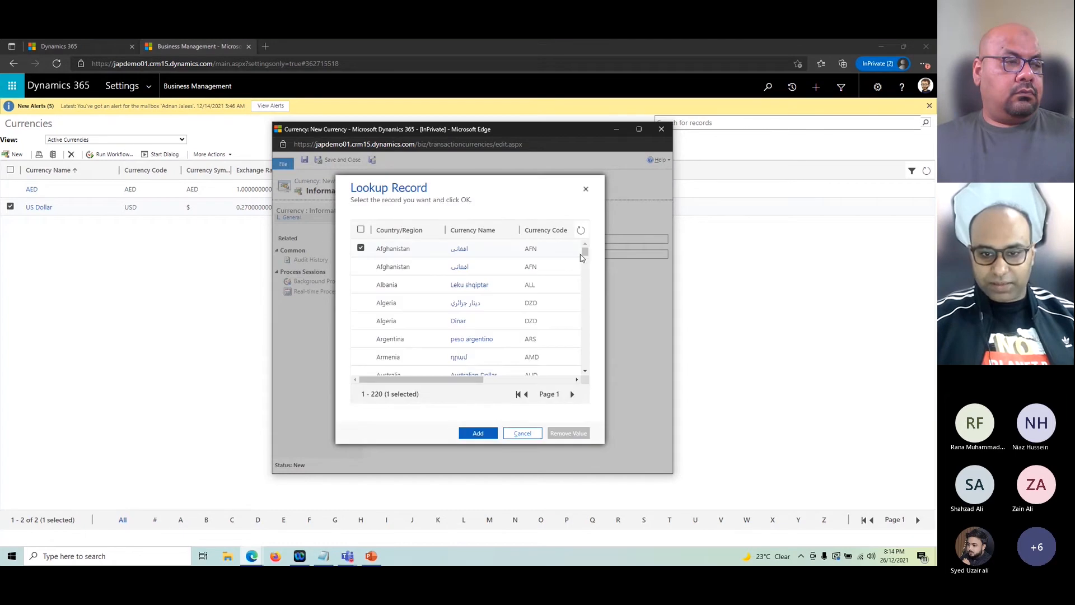
{"action": "left_click_drag", "start_coordinate": [581, 255], "coordinate": [573, 282]}
{"action": "scroll", "coordinate": [394, 359], "scroll_direction": "up", "scroll_amount": 3}
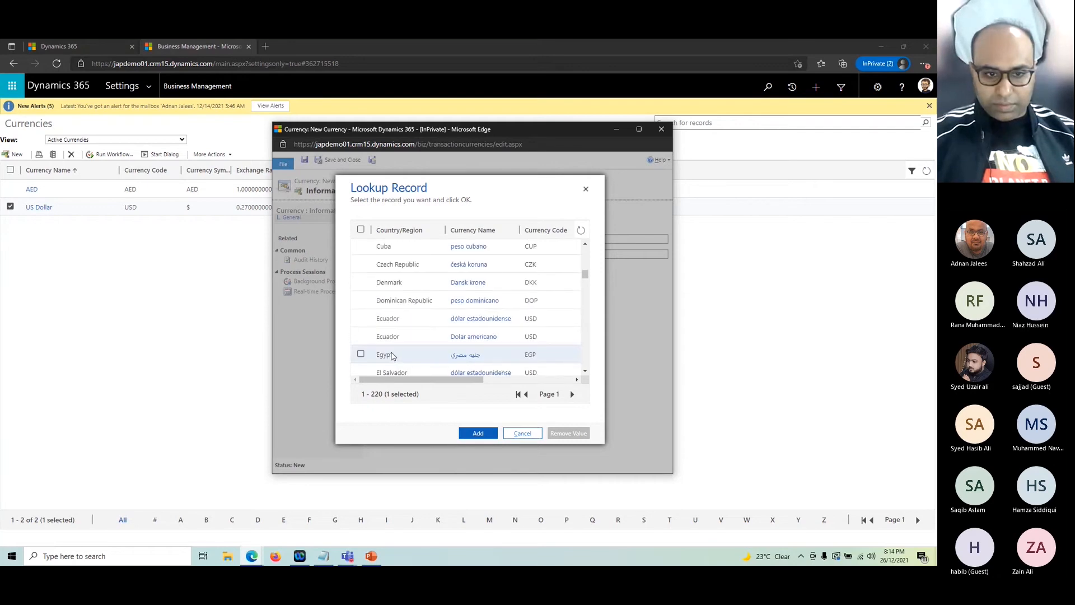
{"action": "scroll", "coordinate": [394, 356], "scroll_direction": "down", "scroll_amount": 1}
{"action": "left_click_drag", "start_coordinate": [585, 276], "coordinate": [569, 371]}
{"action": "scroll", "coordinate": [518, 358], "scroll_direction": "up", "scroll_amount": 1}
{"action": "scroll", "coordinate": [518, 357], "scroll_direction": "up", "scroll_amount": 2}
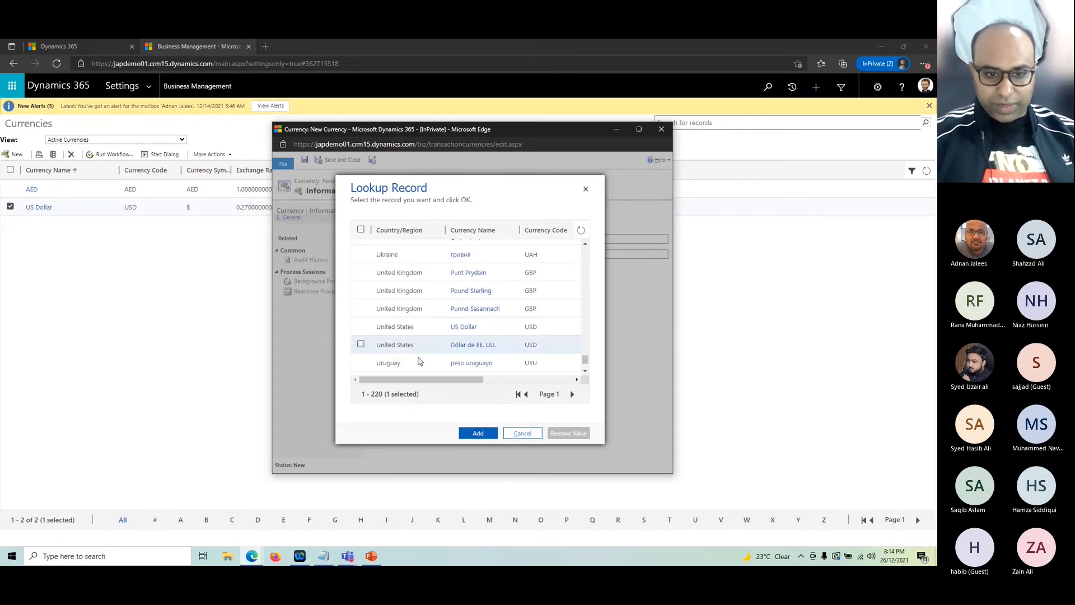
{"action": "left_click", "coordinate": [391, 288]}
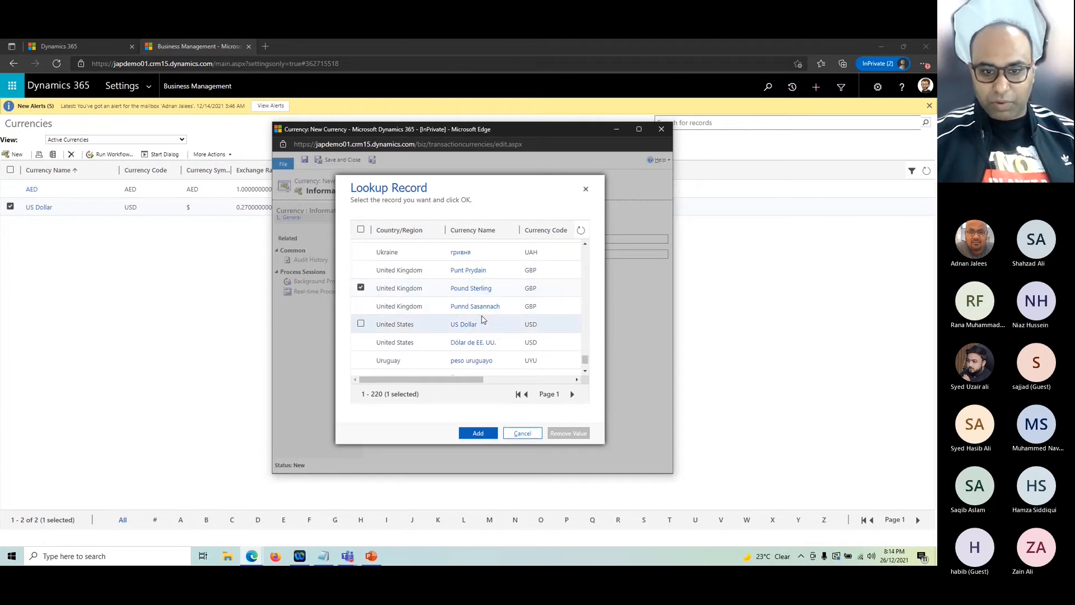
{"action": "left_click", "coordinate": [477, 433]}
{"action": "left_click", "coordinate": [455, 294]}
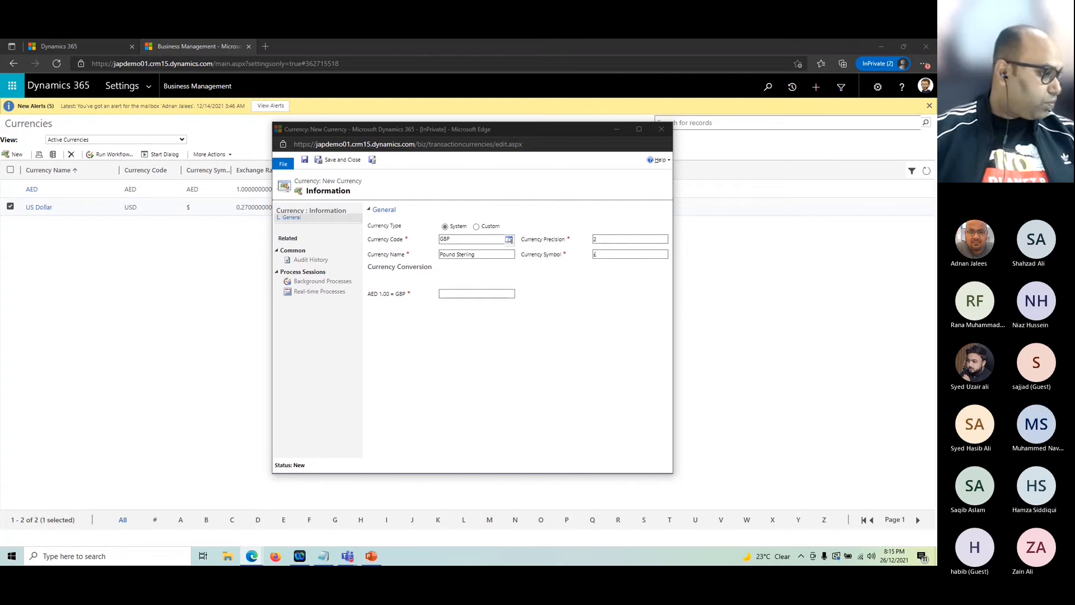
Step: Enter 0.20506 as the AED-to-GBP exchange rate and save and close Pound Sterling
{"action": "left_click", "coordinate": [451, 292]}
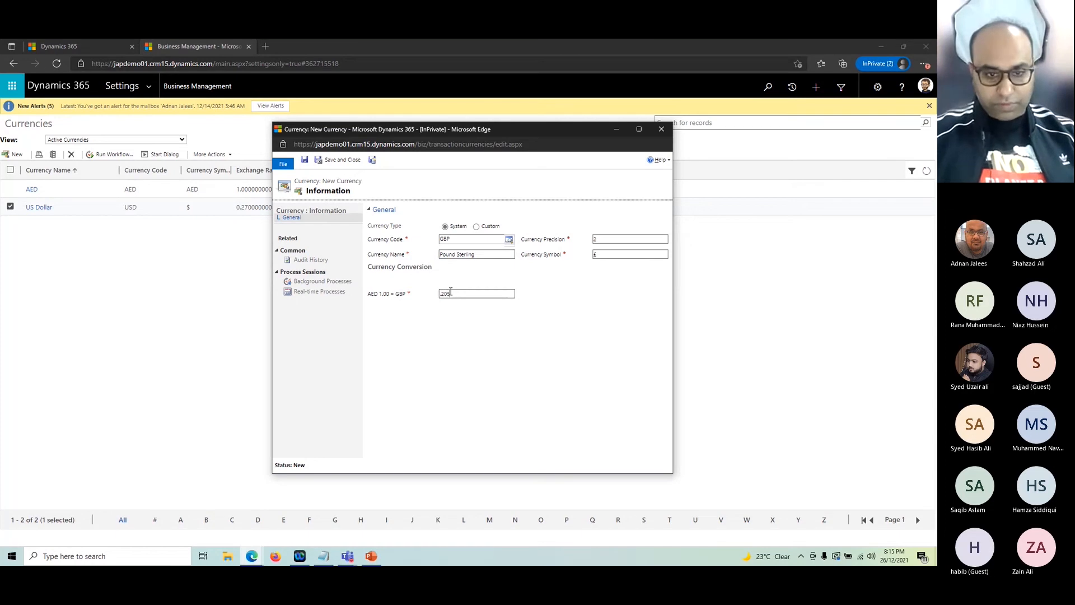
{"action": "key", "text": "Tab"}
{"action": "left_click", "coordinate": [540, 375]}
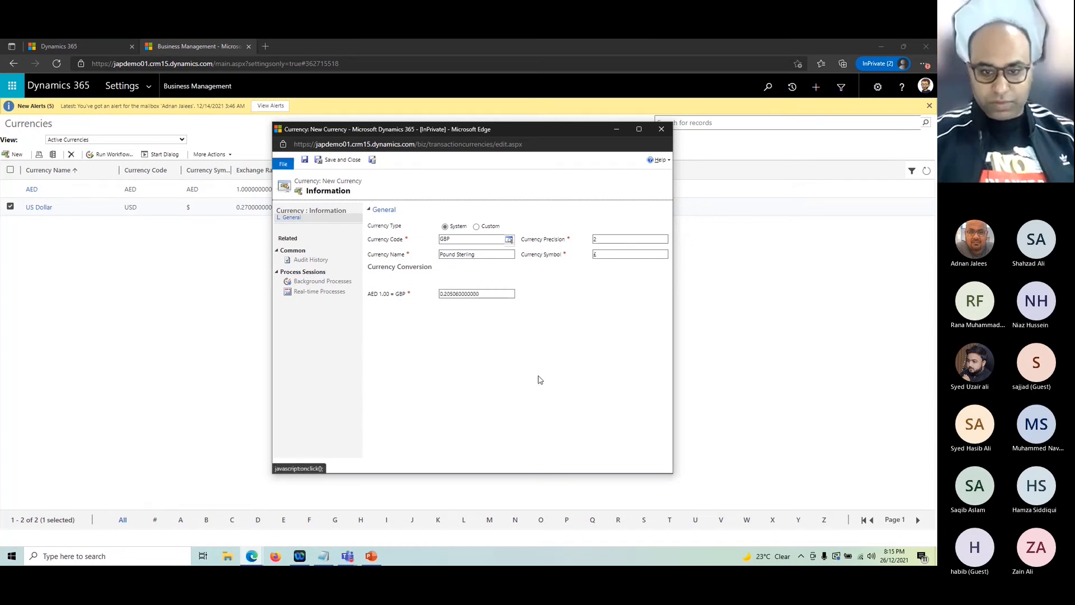
{"action": "left_click", "coordinate": [616, 256]}
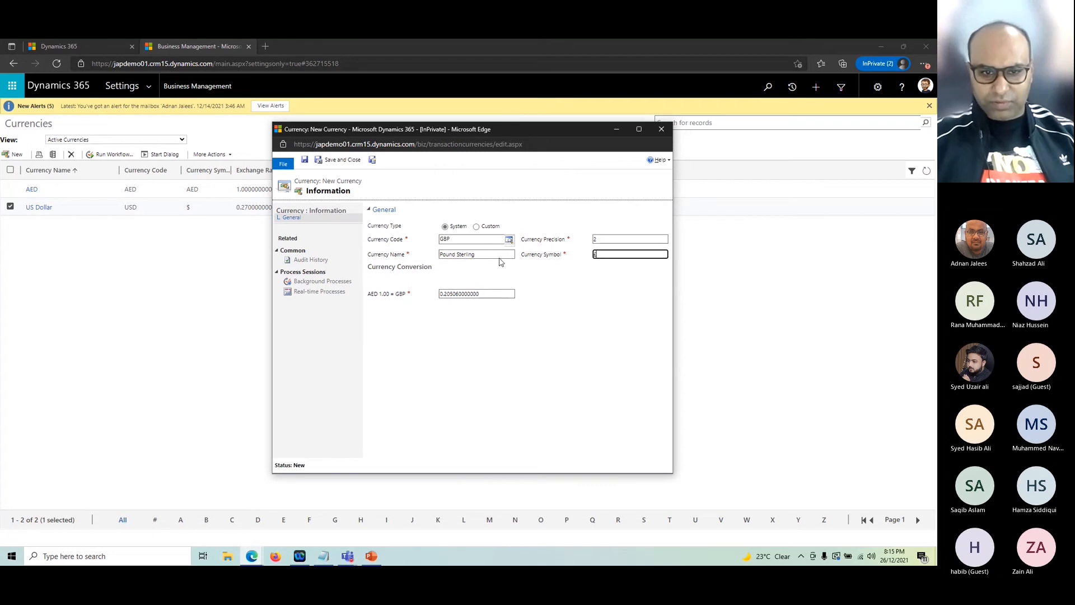
{"action": "left_click", "coordinate": [338, 160]}
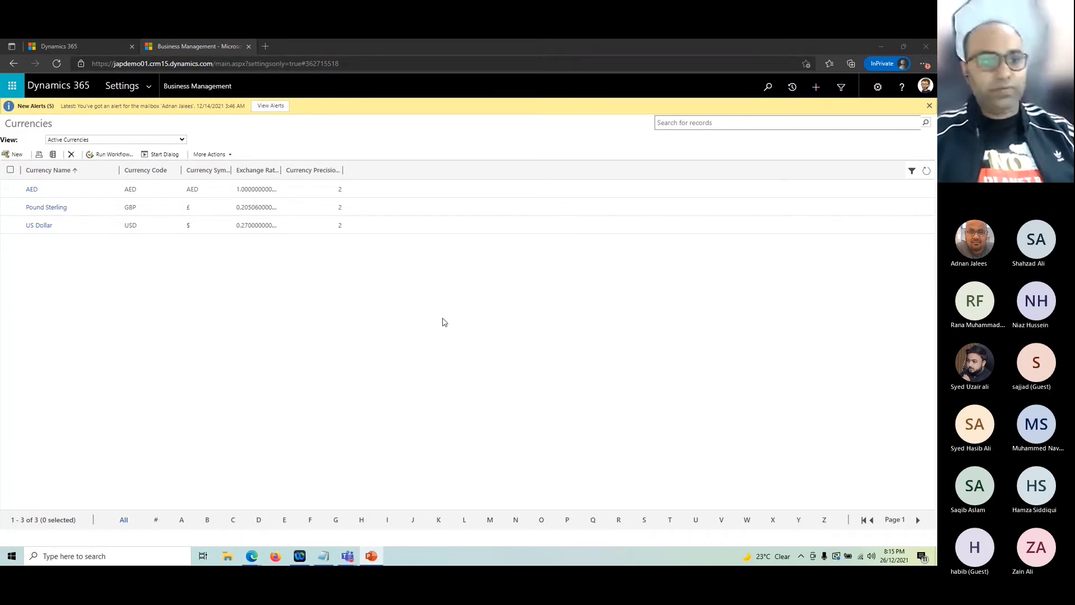
{"action": "left_click", "coordinate": [85, 44]}
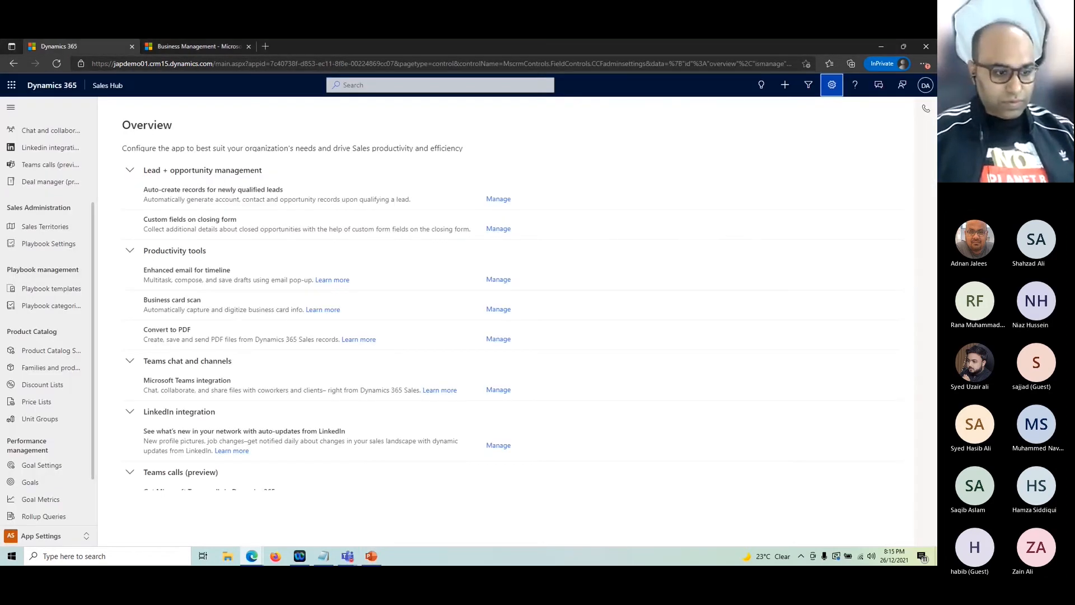
Step: Start a new opportunity in the Sales area with topic 'Sales in AED'
{"action": "left_click", "coordinate": [45, 535]}
{"action": "left_click", "coordinate": [31, 448]}
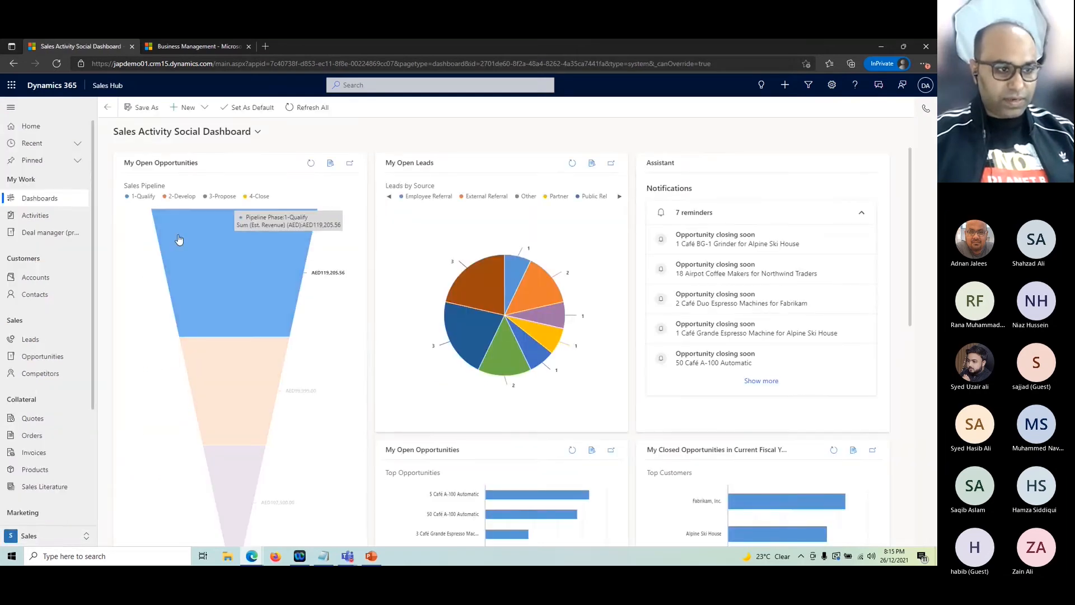
{"action": "left_click", "coordinate": [42, 357]}
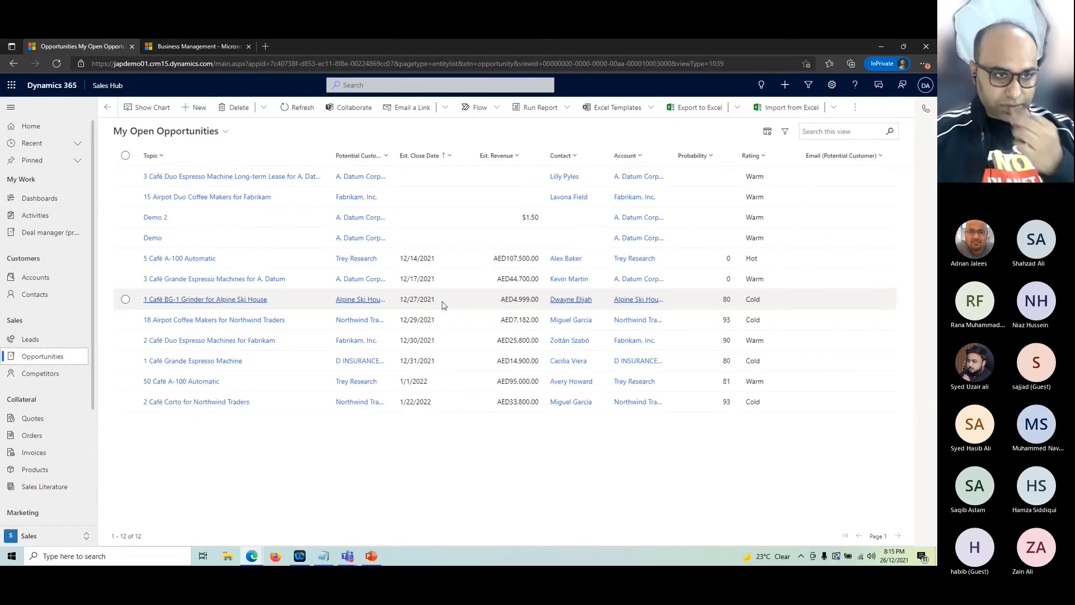
{"action": "left_click", "coordinate": [195, 107]}
{"action": "left_click", "coordinate": [237, 192]}
{"action": "left_click", "coordinate": [125, 189]}
{"action": "left_click", "coordinate": [236, 223]}
{"action": "type", "text": "Sales in AED"}
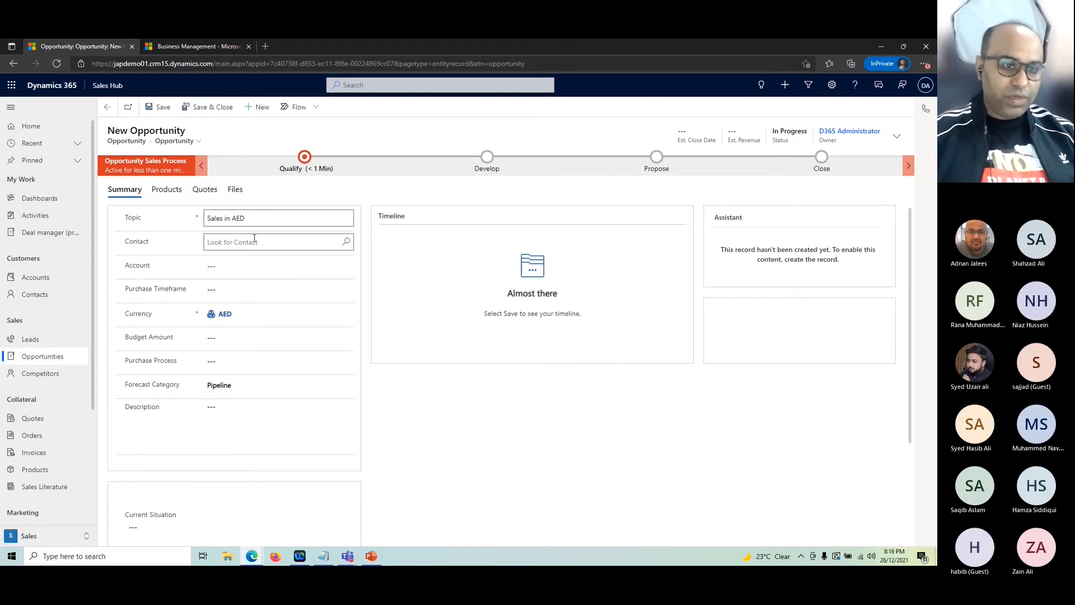
{"action": "left_click_drag", "start_coordinate": [208, 218], "coordinate": [256, 218]}
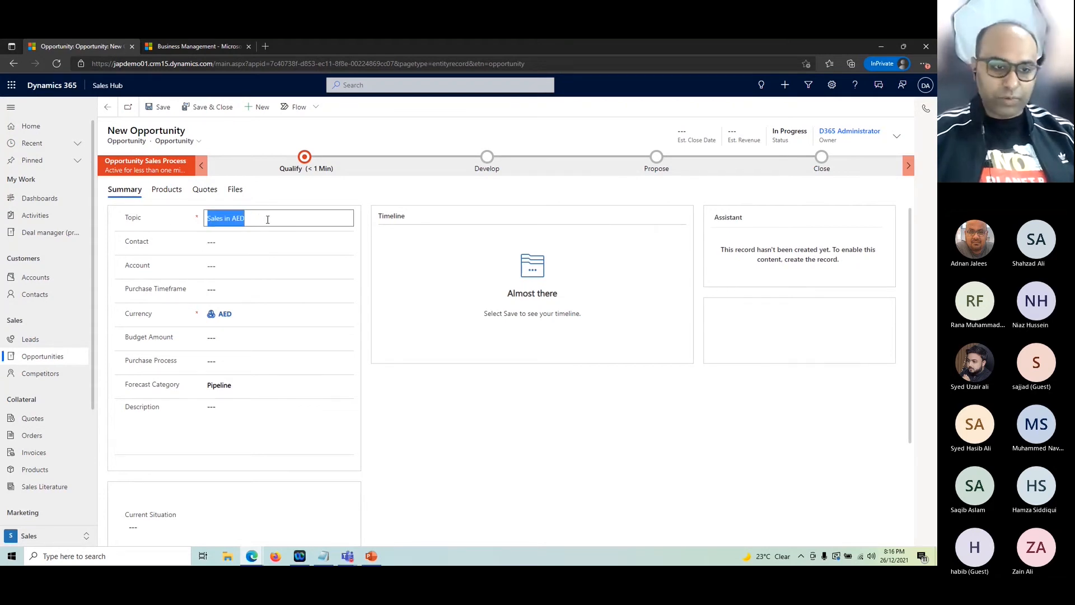
{"action": "left_click", "coordinate": [281, 222]}
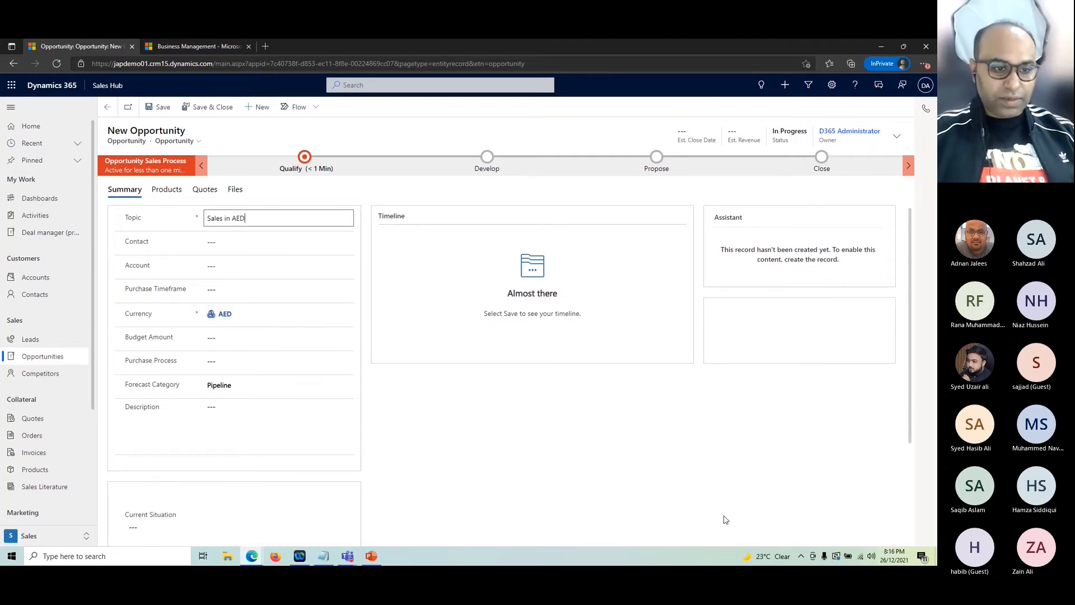
{"action": "left_click", "coordinate": [265, 216]}
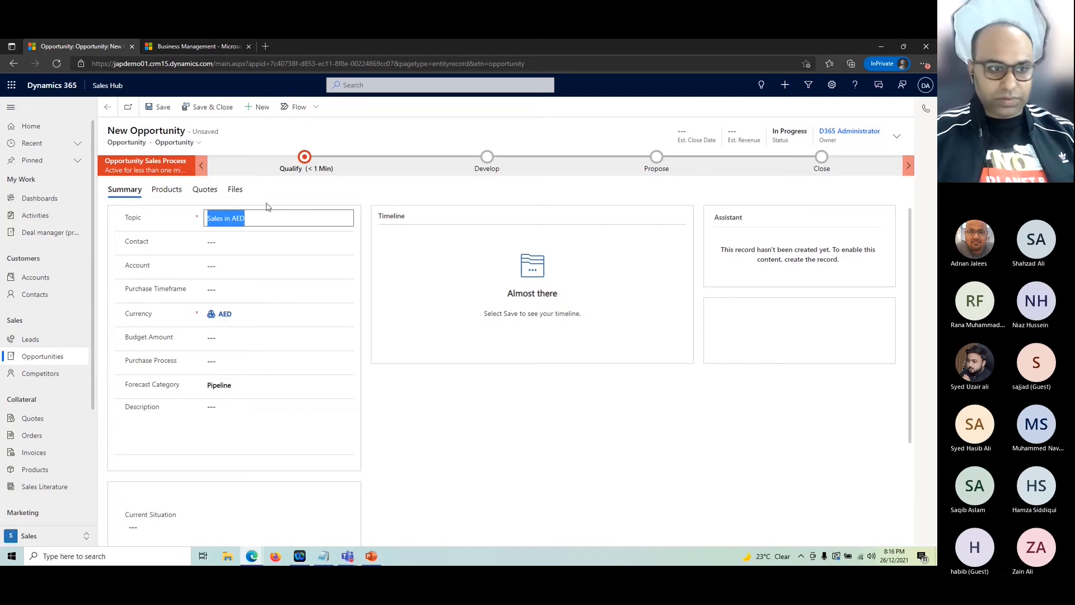
Step: Set the account to A. Datum Corporation and save the opportunity
{"action": "left_click", "coordinate": [250, 272]}
{"action": "left_click", "coordinate": [347, 266]}
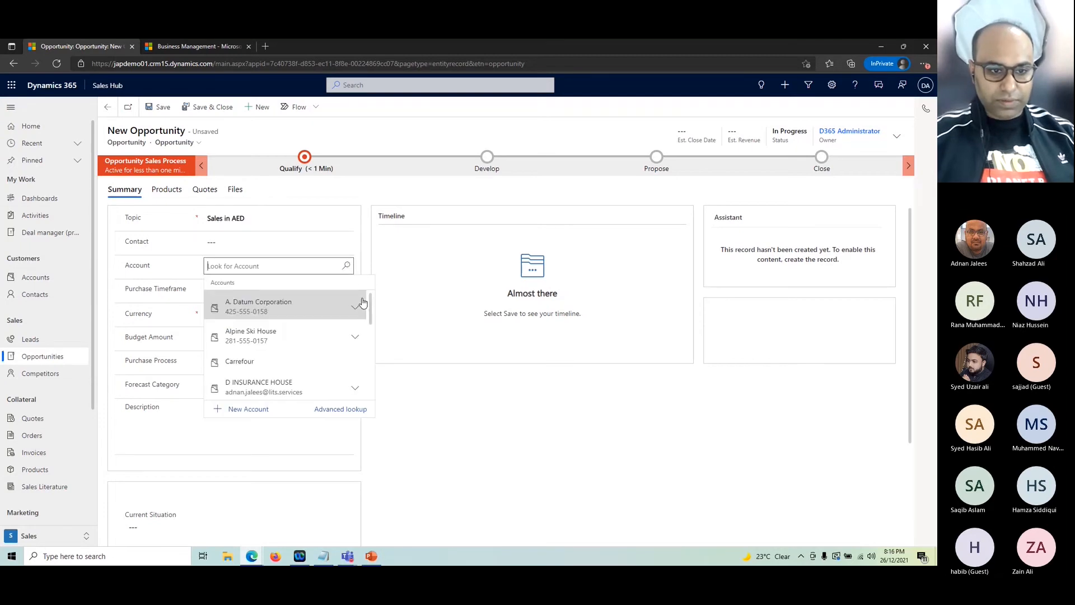
{"action": "left_click", "coordinate": [258, 308]}
{"action": "left_click", "coordinate": [159, 107]}
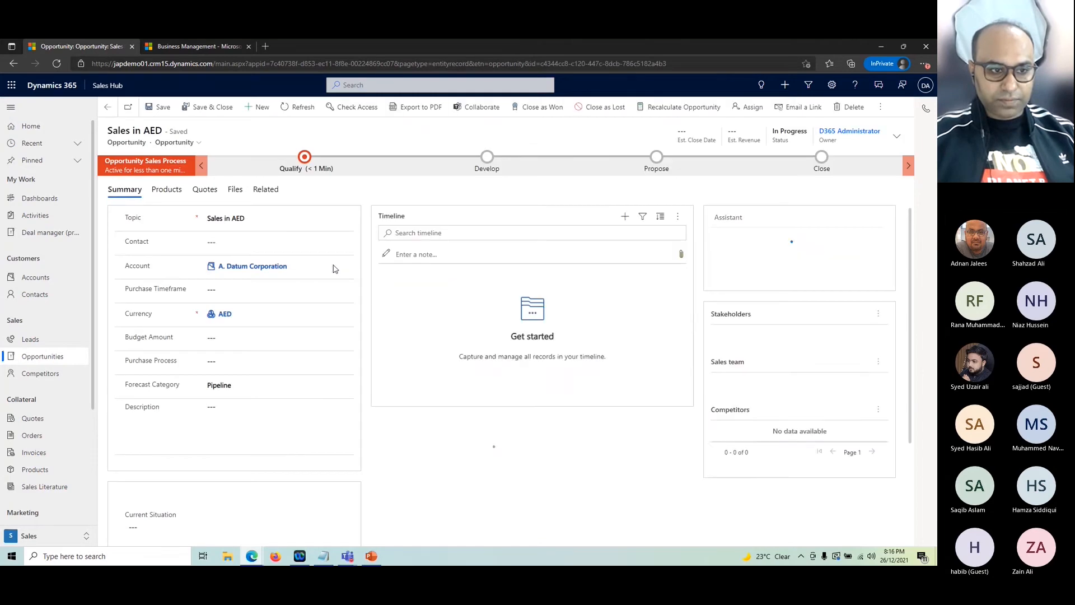
Step: Open the opportunity's Products section and its Add products catalogue
{"action": "left_click", "coordinate": [165, 190]}
{"action": "left_click", "coordinate": [230, 218]}
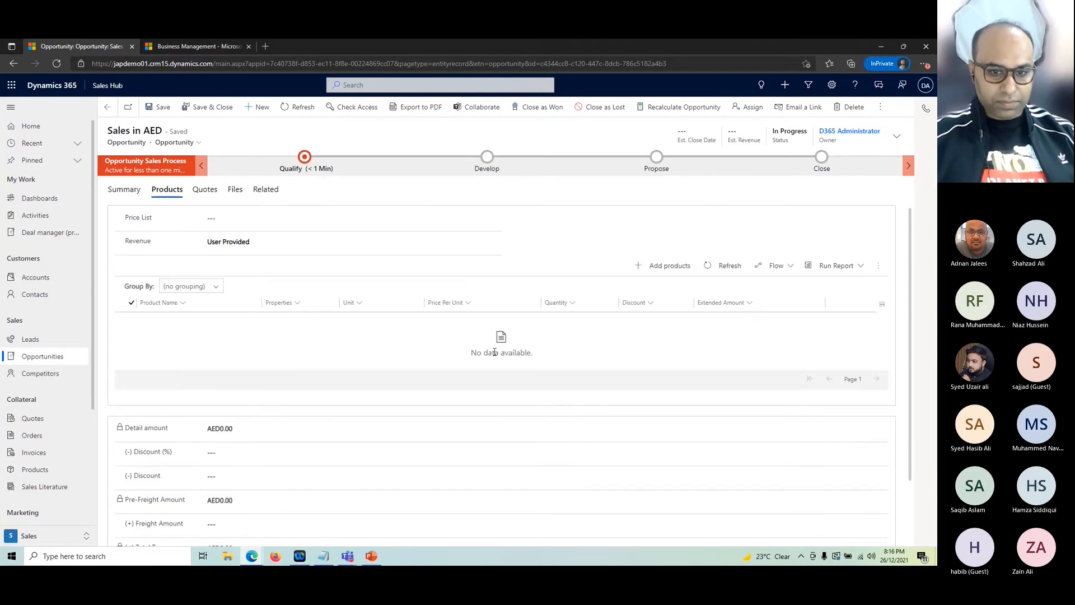
{"action": "left_click", "coordinate": [670, 265]}
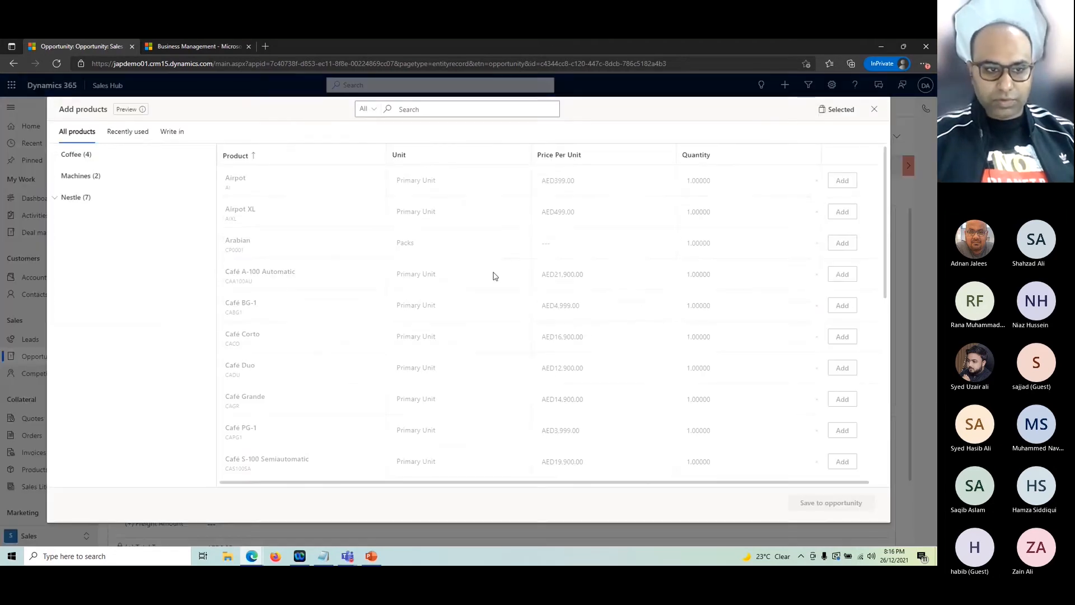
Step: Add 100 Nestle 1ltr to the opportunity from the product catalogue
{"action": "left_click", "coordinate": [71, 197]}
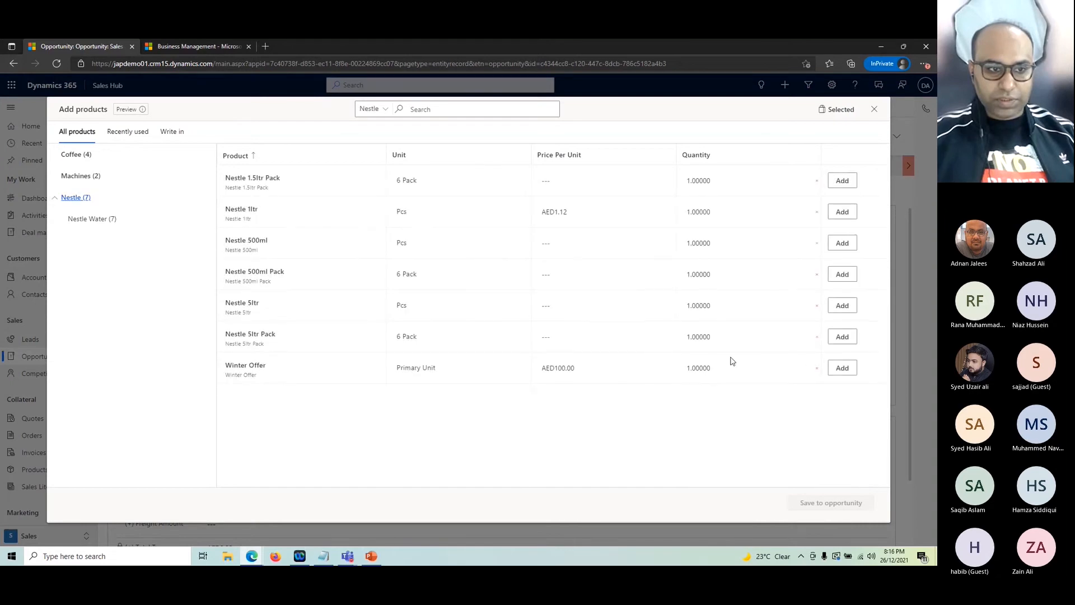
{"action": "left_click", "coordinate": [844, 214]}
{"action": "left_click", "coordinate": [730, 214]}
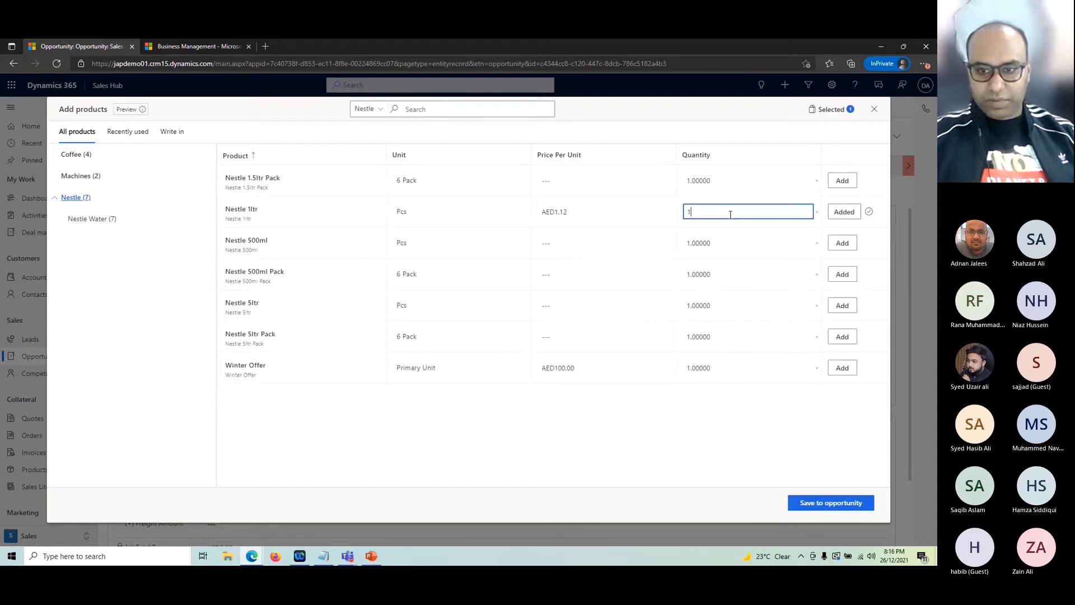
{"action": "type", "text": "100"}
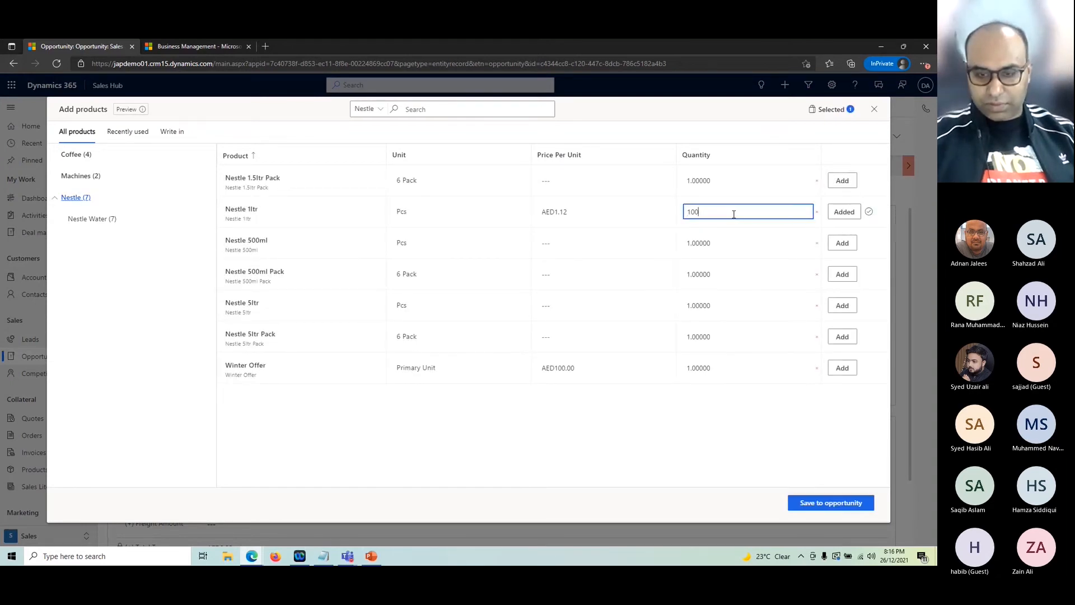
{"action": "left_click", "coordinate": [845, 213]}
{"action": "left_click", "coordinate": [828, 504]}
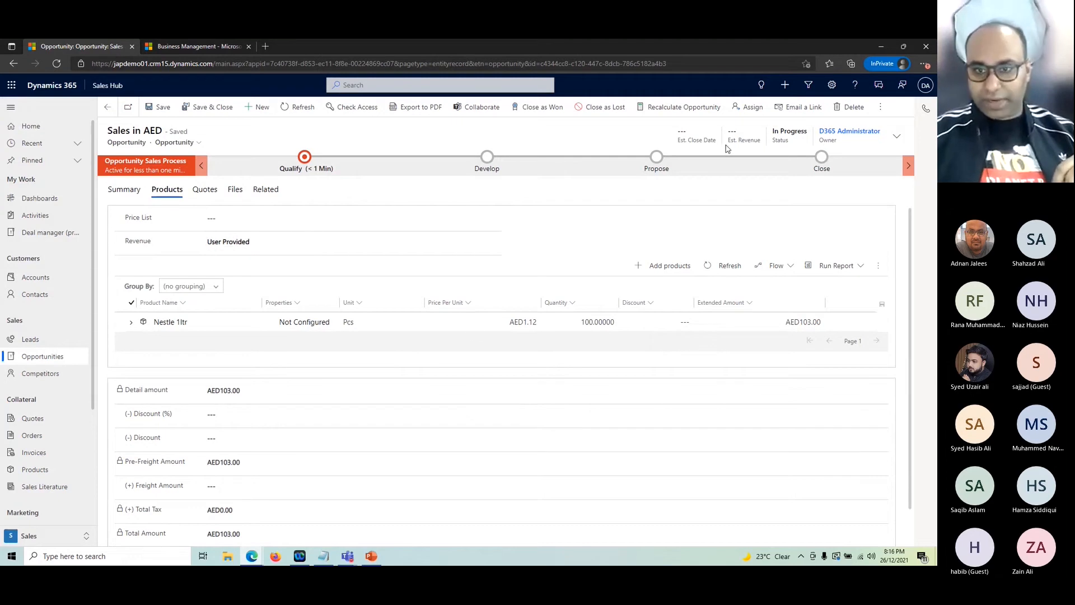
Step: Set revenue to System Calculated, giving AED103.00, and save the opportunity
{"action": "left_click", "coordinate": [234, 243]}
{"action": "left_click", "coordinate": [235, 268]}
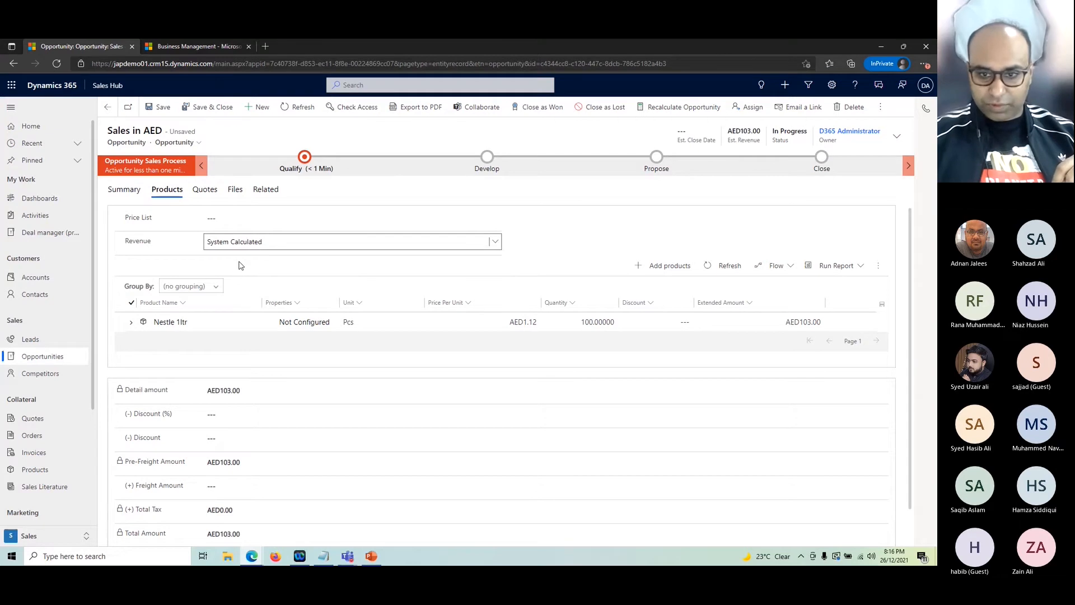
{"action": "left_click", "coordinate": [160, 107]}
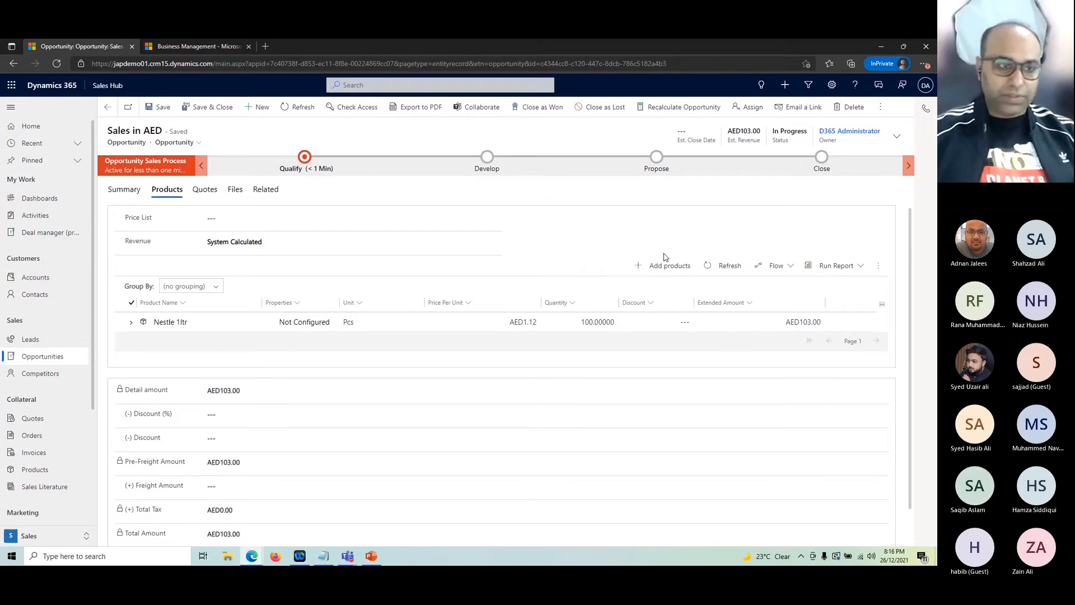
Step: Start a new opportunity titled 'Sales in USD' with currency changed from AED to US Dollar
{"action": "left_click", "coordinate": [108, 107]}
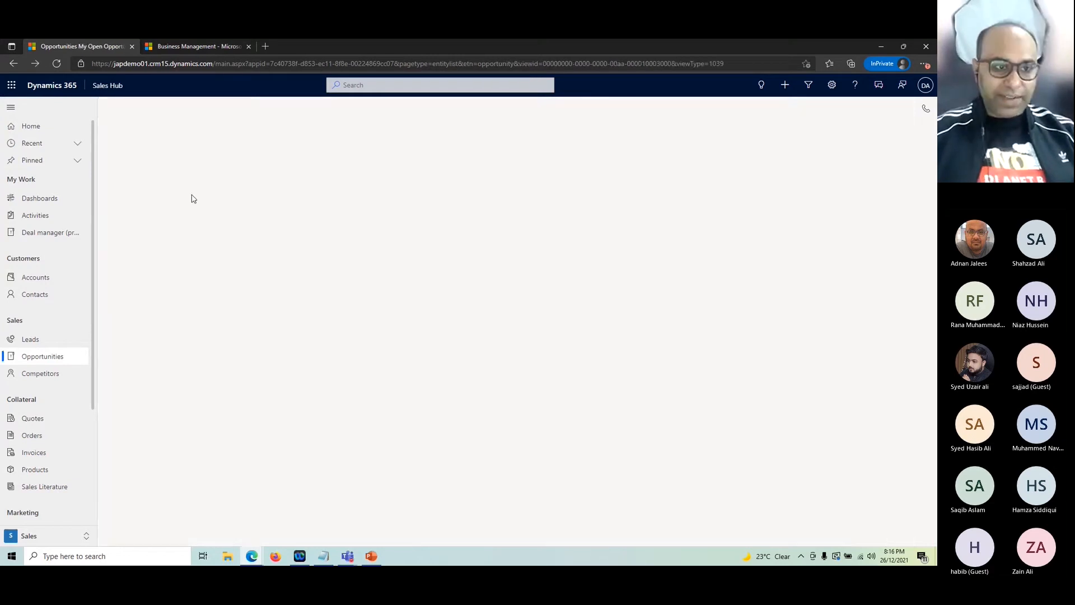
{"action": "left_click", "coordinate": [199, 107]}
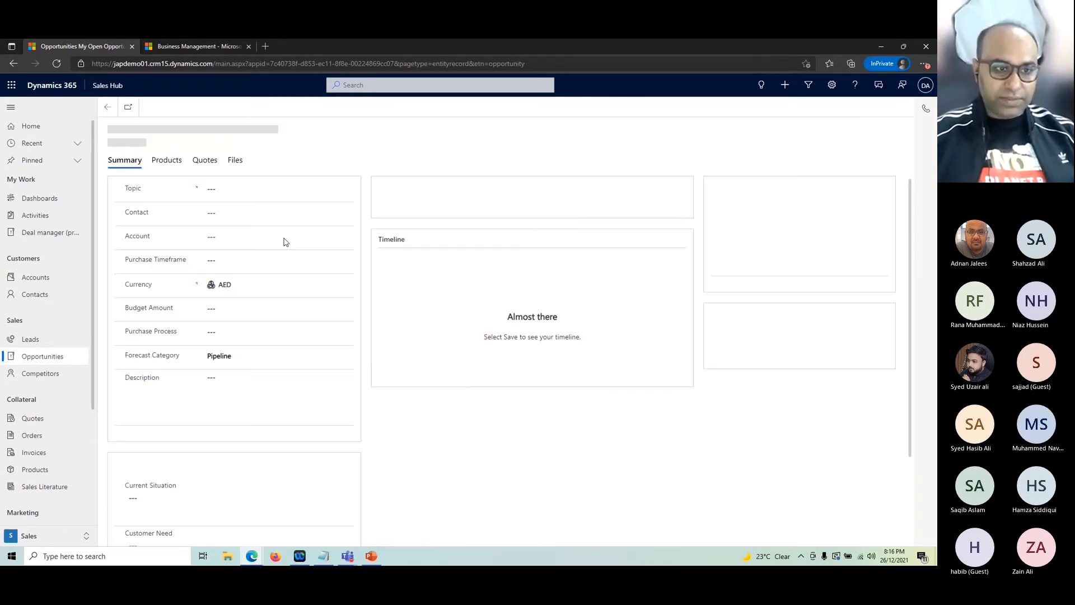
{"action": "type", "text": "Sales op"}
{"action": "key", "text": "BackSpace"}
{"action": "key", "text": "BackSpace"}
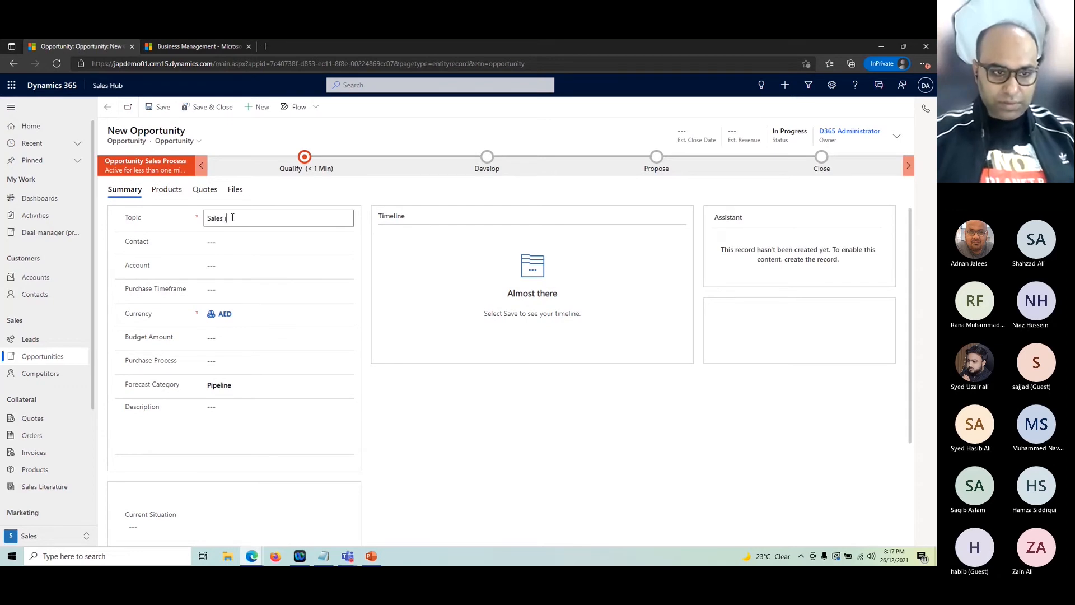
{"action": "type", "text": "in USD"}
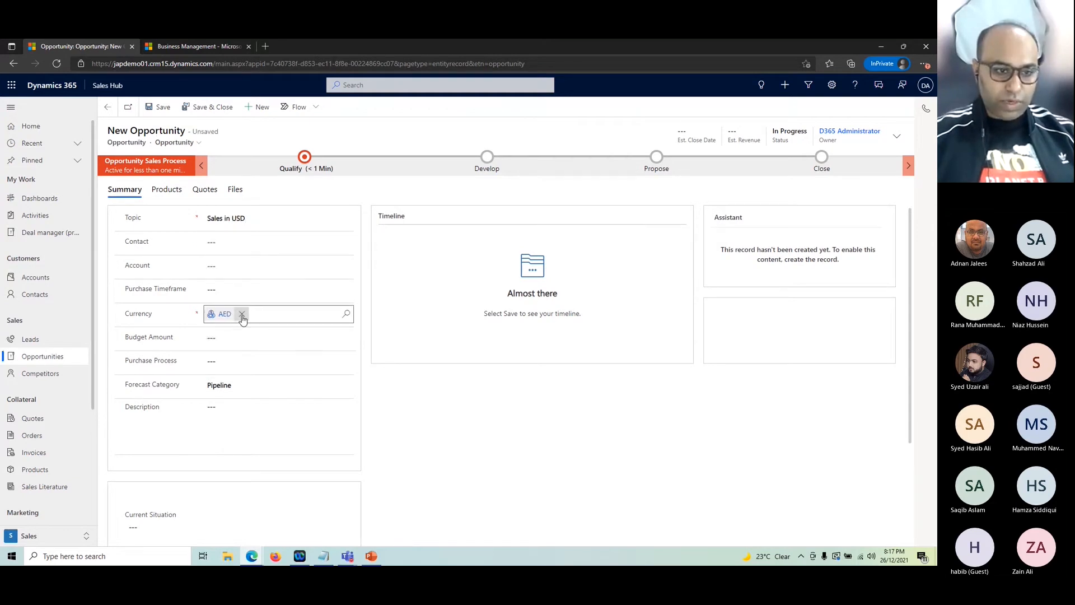
{"action": "left_click", "coordinate": [241, 314]}
{"action": "left_click", "coordinate": [243, 314]}
{"action": "type", "text": "U"}
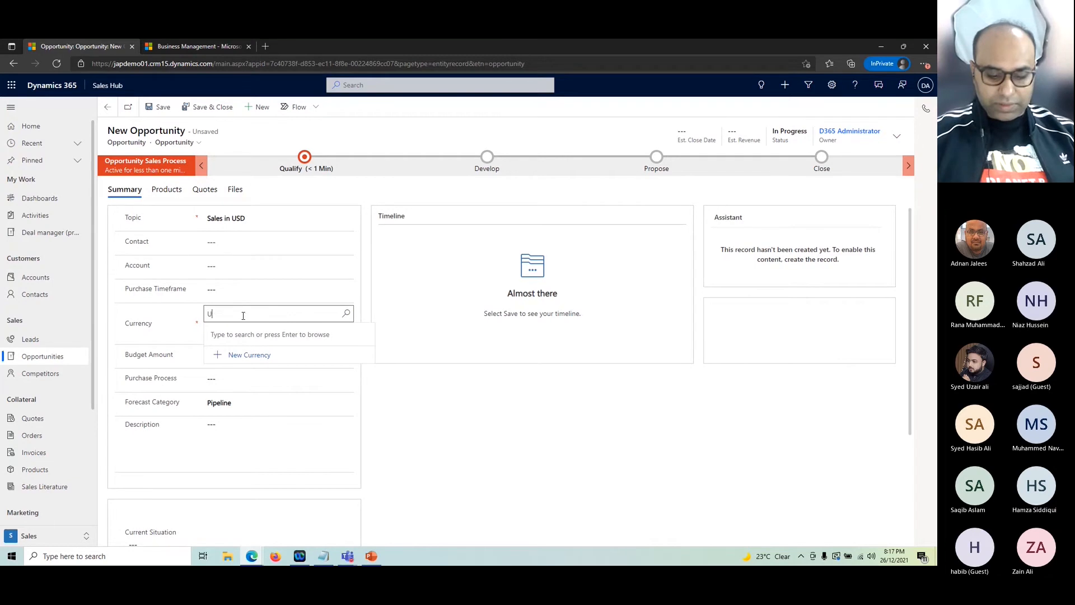
{"action": "type", "text": "S"}
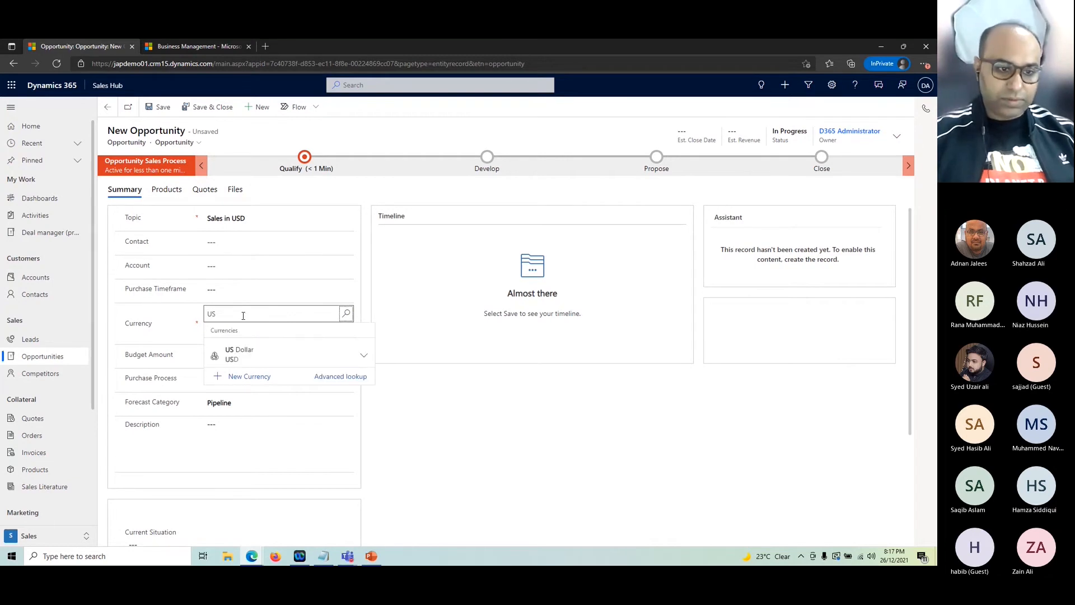
{"action": "left_click", "coordinate": [252, 353]}
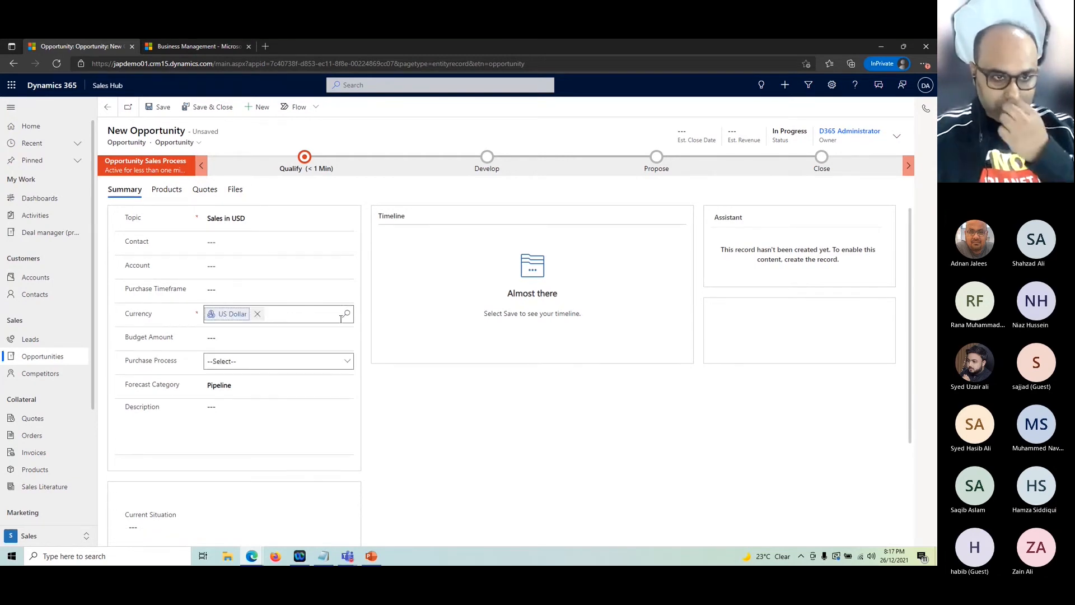
Step: Set the account to A. Datum Corporation and save the opportunity with Ctrl+S
{"action": "left_click", "coordinate": [312, 265]}
{"action": "left_click", "coordinate": [346, 265]}
{"action": "left_click", "coordinate": [252, 305]}
{"action": "key", "text": "ctrl+s"}
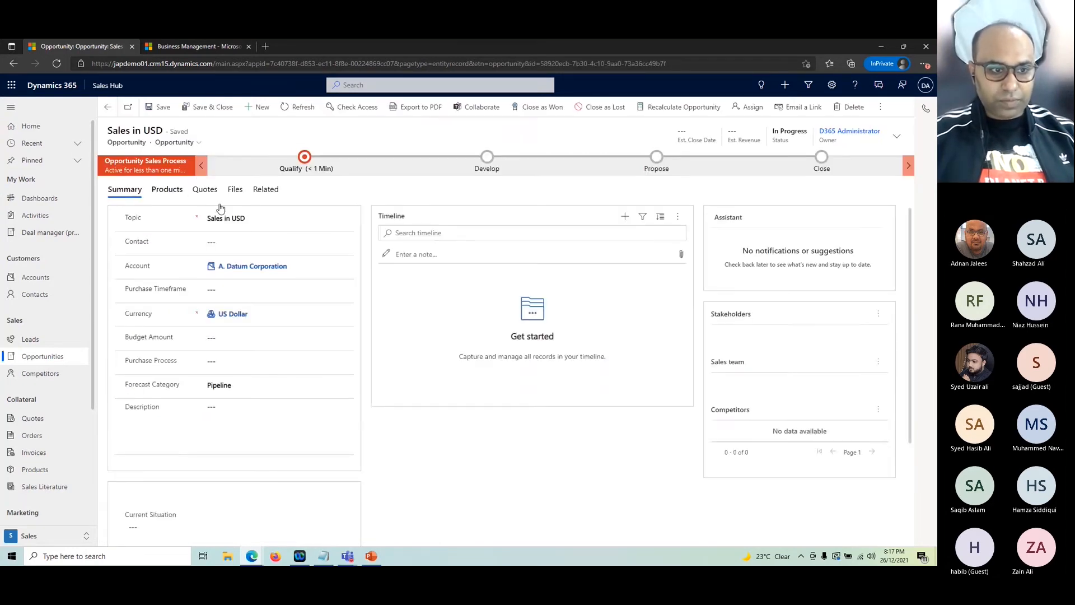
{"action": "left_click", "coordinate": [167, 189]}
Step: Use system-calculated revenue and add 100 Nestle 1ltr for $150.00, then go back to the list
{"action": "left_click", "coordinate": [234, 242]}
{"action": "left_click", "coordinate": [234, 267]}
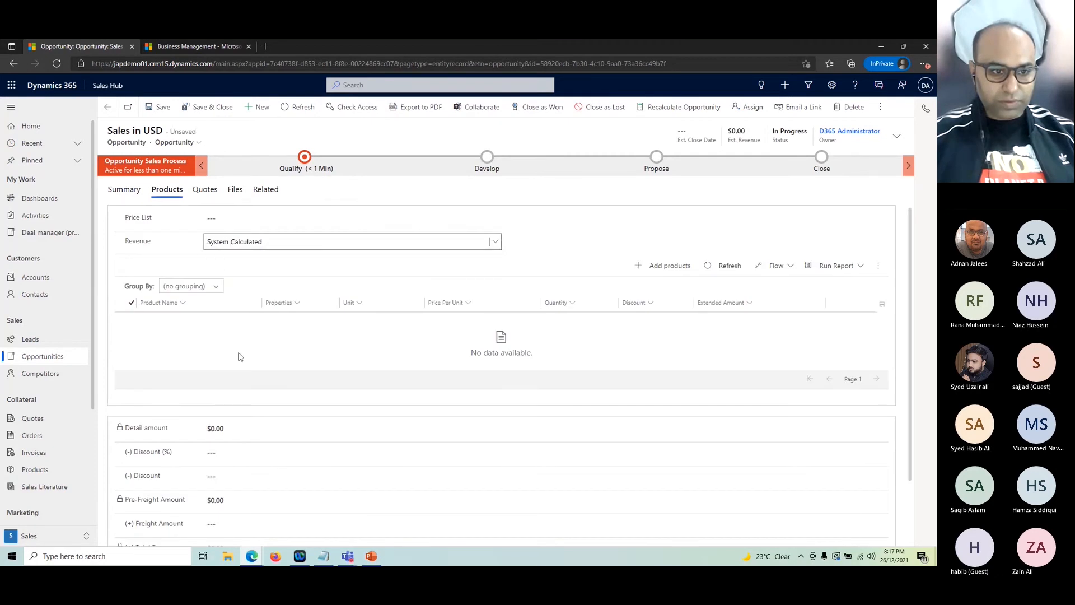
{"action": "left_click", "coordinate": [669, 265]}
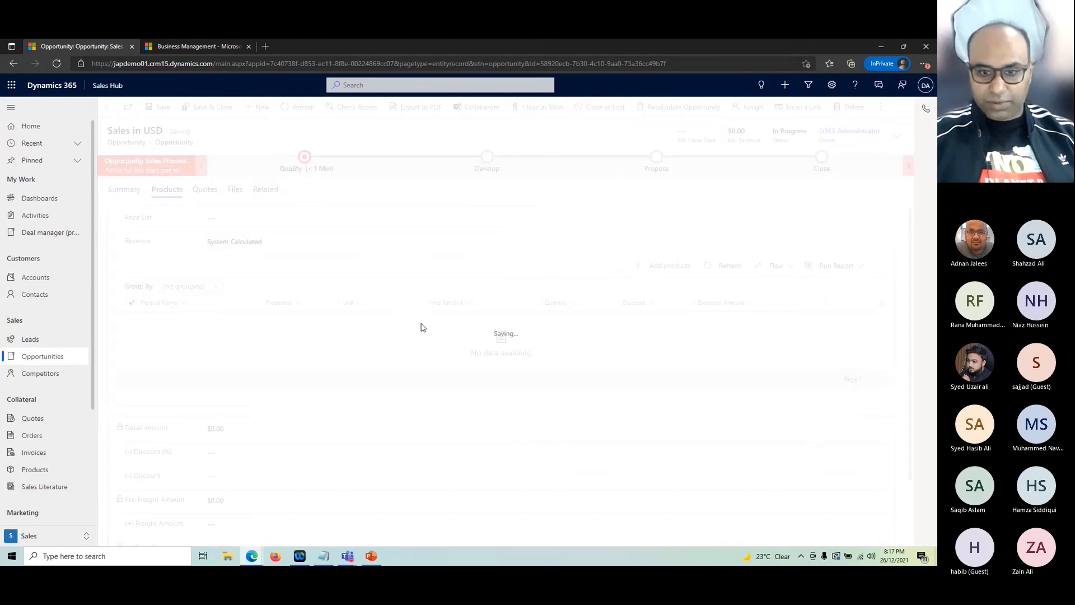
{"action": "left_click", "coordinate": [74, 197]}
{"action": "left_click", "coordinate": [737, 213]}
{"action": "type", "text": "100"}
{"action": "left_click", "coordinate": [842, 212]}
{"action": "left_click", "coordinate": [828, 503]}
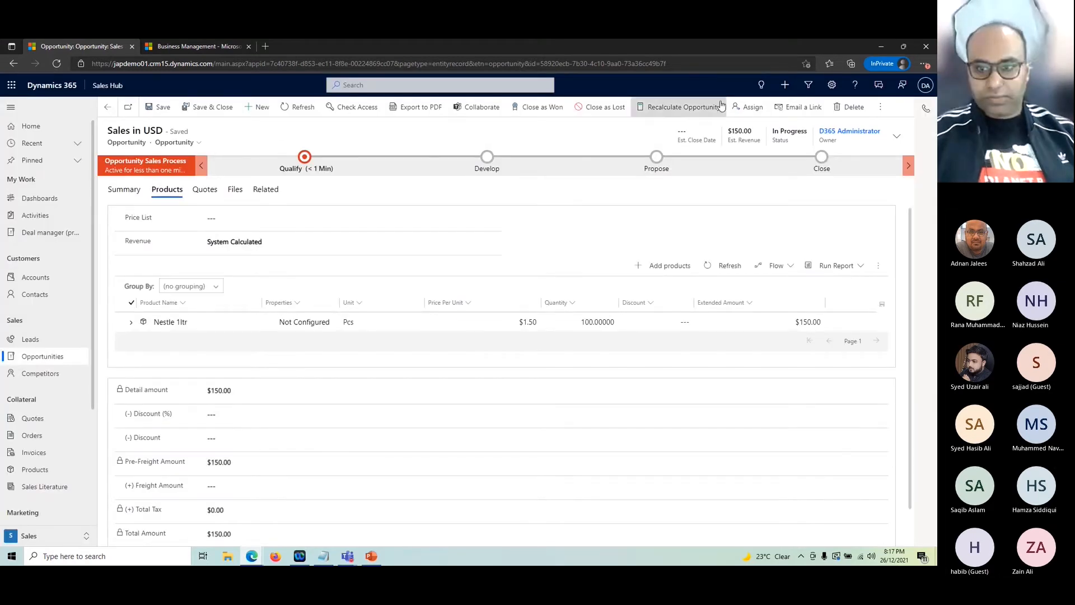
{"action": "left_click", "coordinate": [108, 107]}
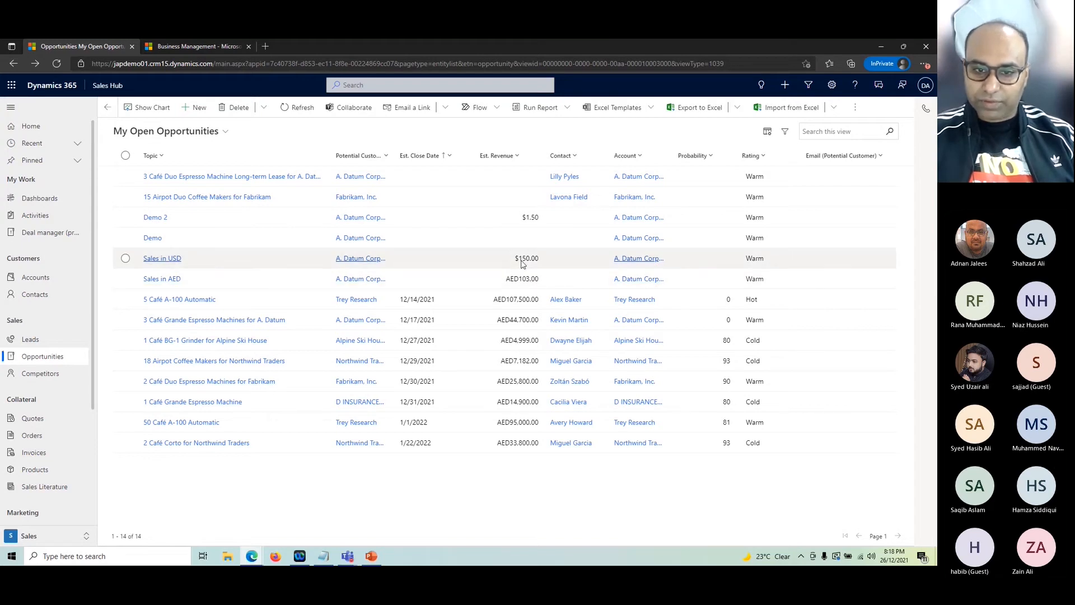
Step: Open Advanced Find with a new blank query filtering on the Topic field
{"action": "left_click", "coordinate": [808, 85]}
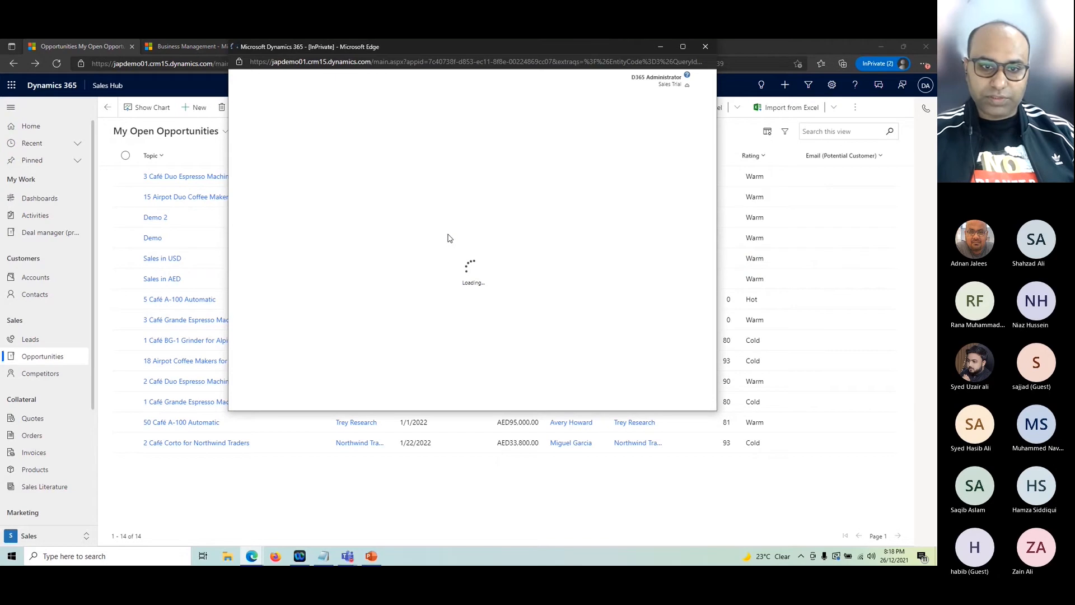
{"action": "left_click", "coordinate": [308, 116]}
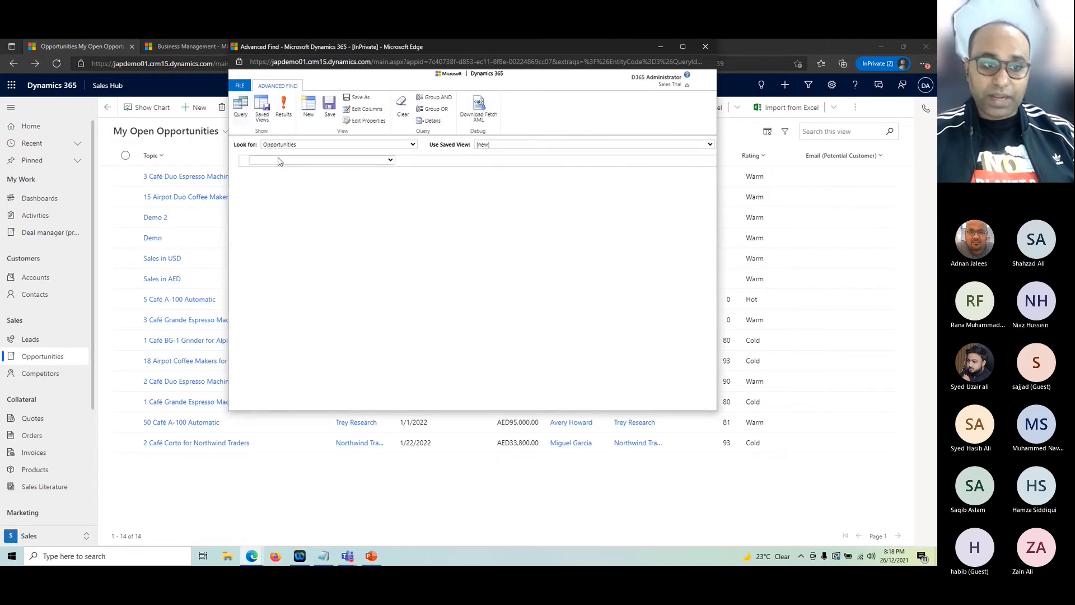
{"action": "left_click", "coordinate": [280, 162]}
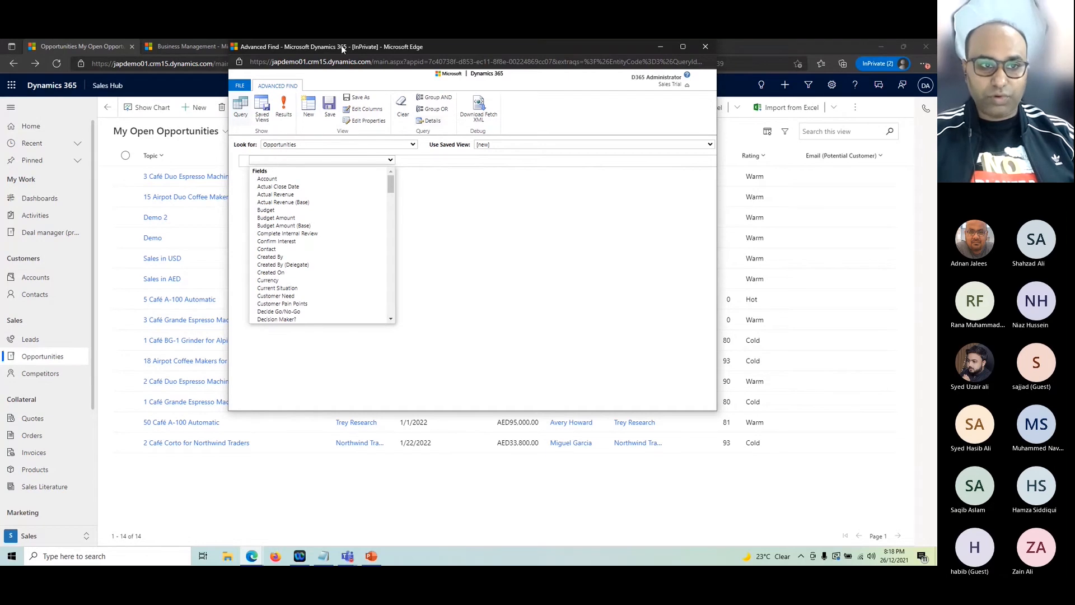
{"action": "left_click_drag", "start_coordinate": [344, 48], "coordinate": [344, 68]}
{"action": "left_click", "coordinate": [307, 179]}
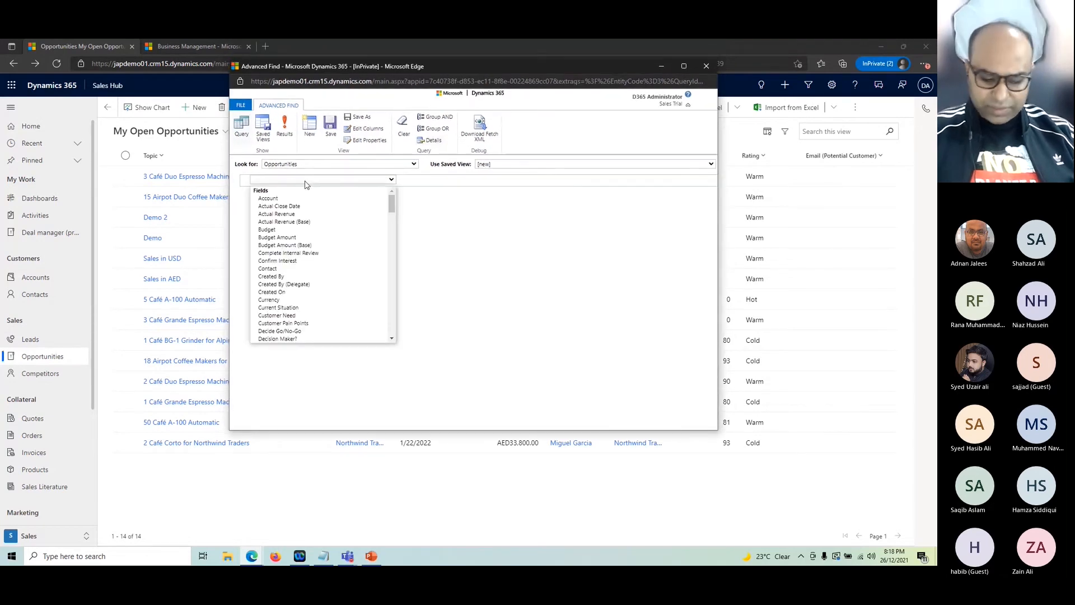
{"action": "key", "text": "n"}
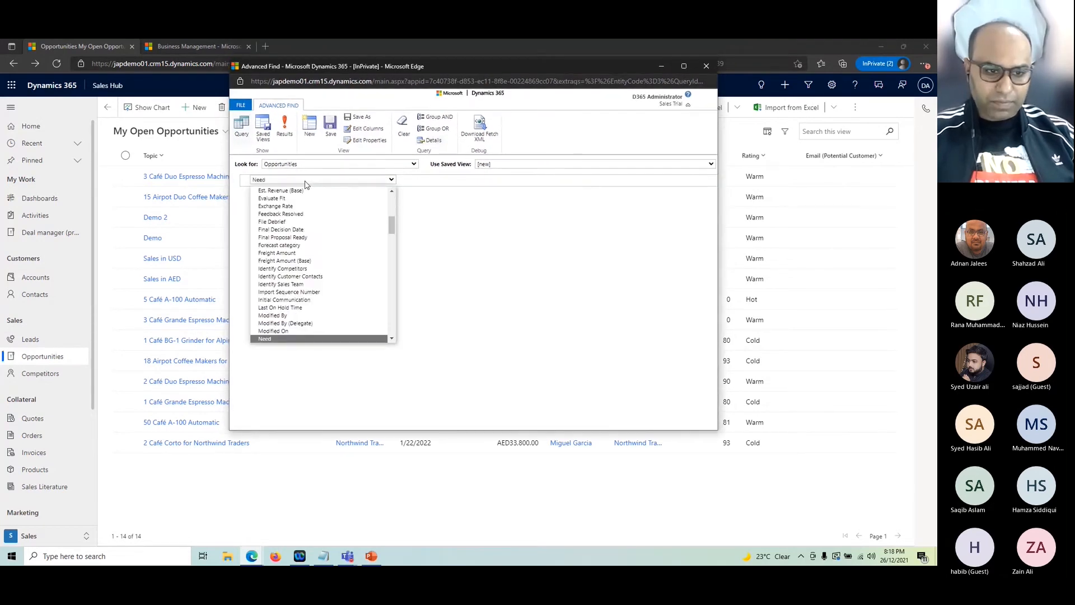
{"action": "key", "text": "Up"}
{"action": "key", "text": "Home"}
{"action": "key", "text": "t"}
{"action": "key", "text": "Return"}
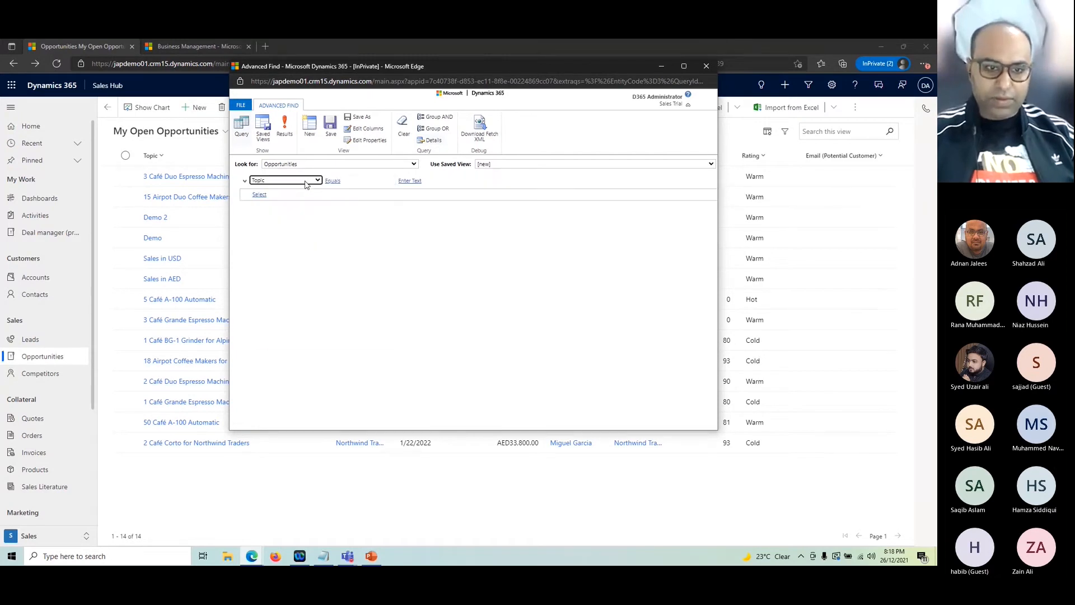
Step: Set the condition to Topic Begins With 'Sales', view the results, then return to the query
{"action": "left_click", "coordinate": [345, 180]}
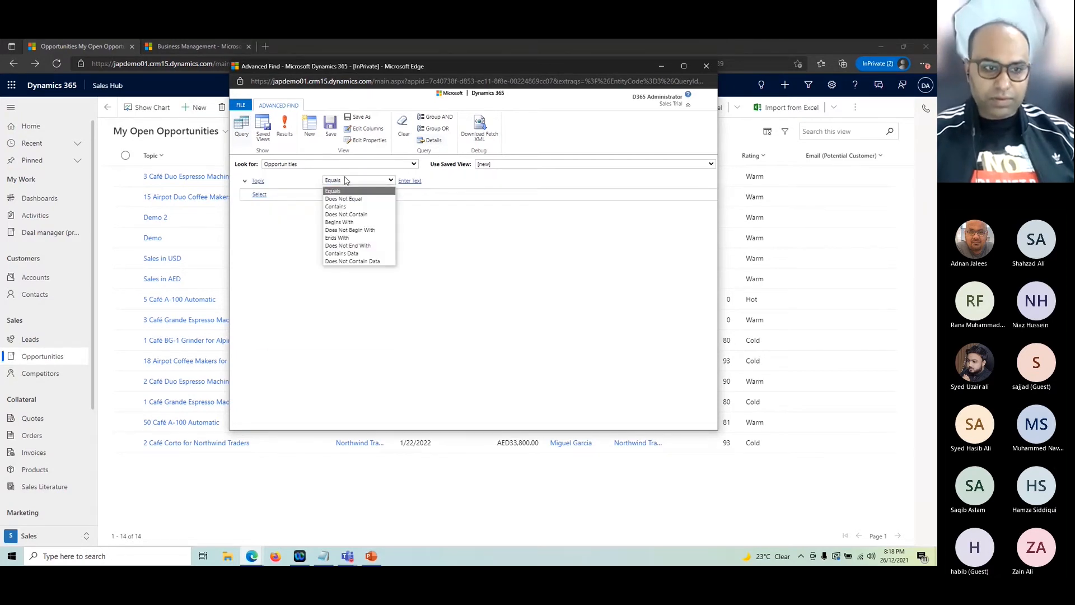
{"action": "left_click", "coordinate": [342, 215]}
{"action": "left_click", "coordinate": [414, 181]}
{"action": "type", "text": "Sales"}
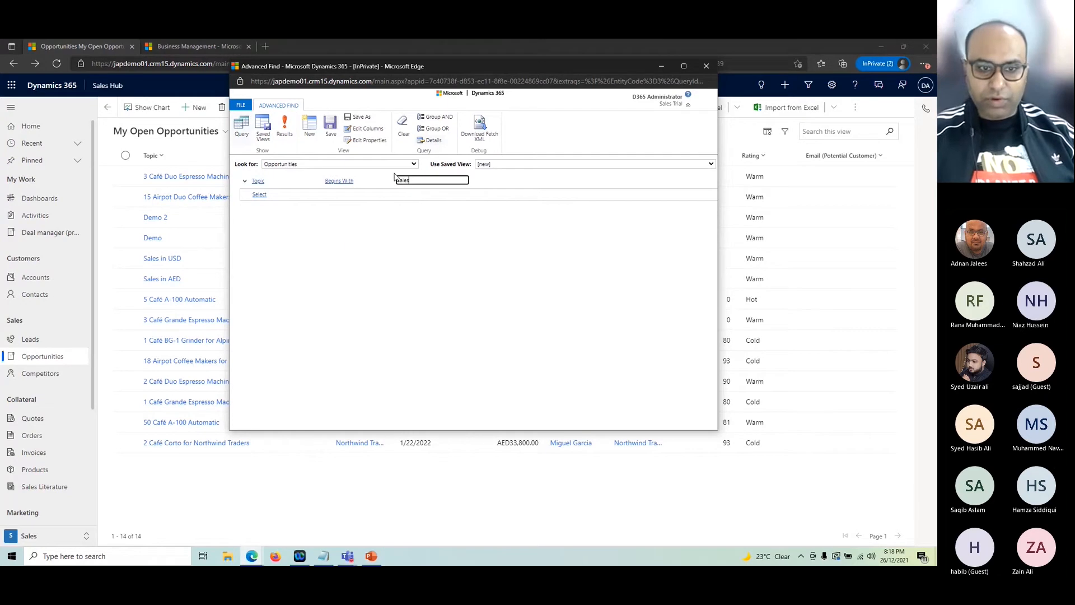
{"action": "left_click", "coordinate": [284, 126]}
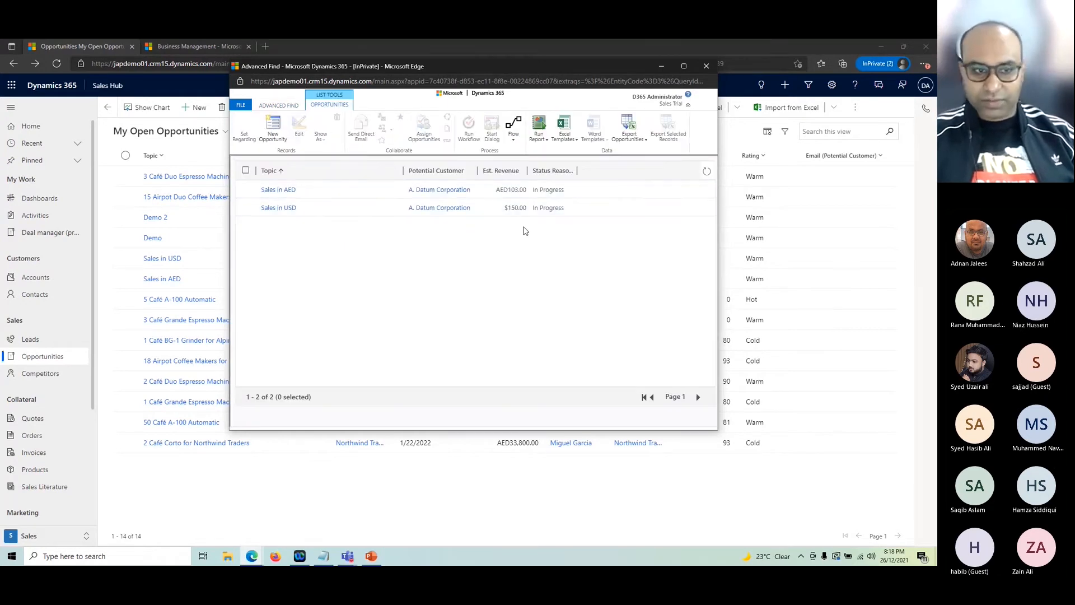
{"action": "left_click", "coordinate": [279, 105]}
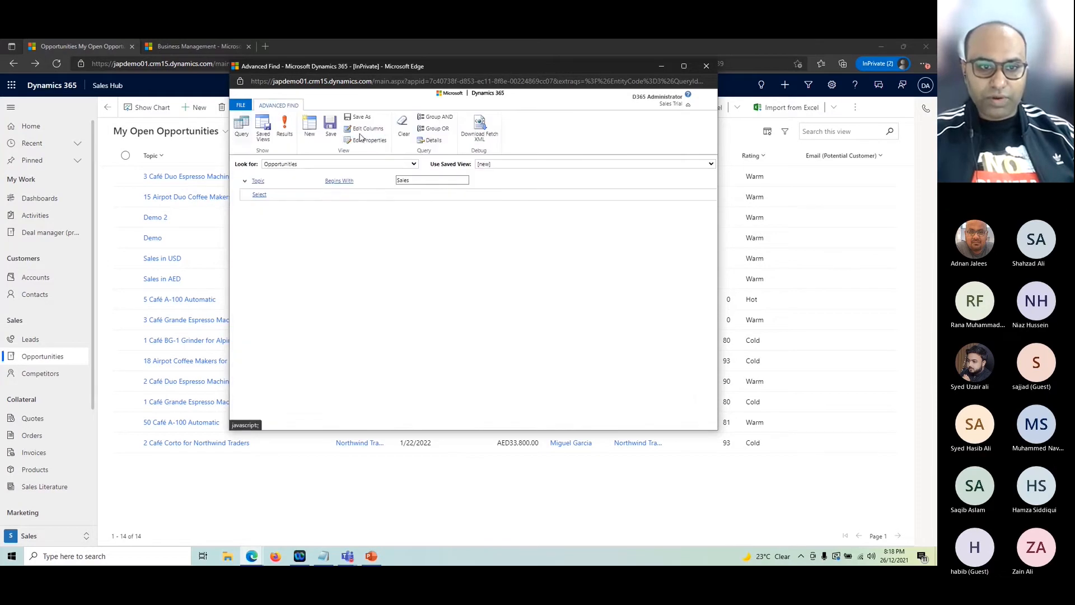
{"action": "left_click", "coordinate": [365, 128]}
Step: Add the Est. Revenue (Base) column, place Est. Revenue right after it, and run the query
{"action": "left_click", "coordinate": [619, 271]}
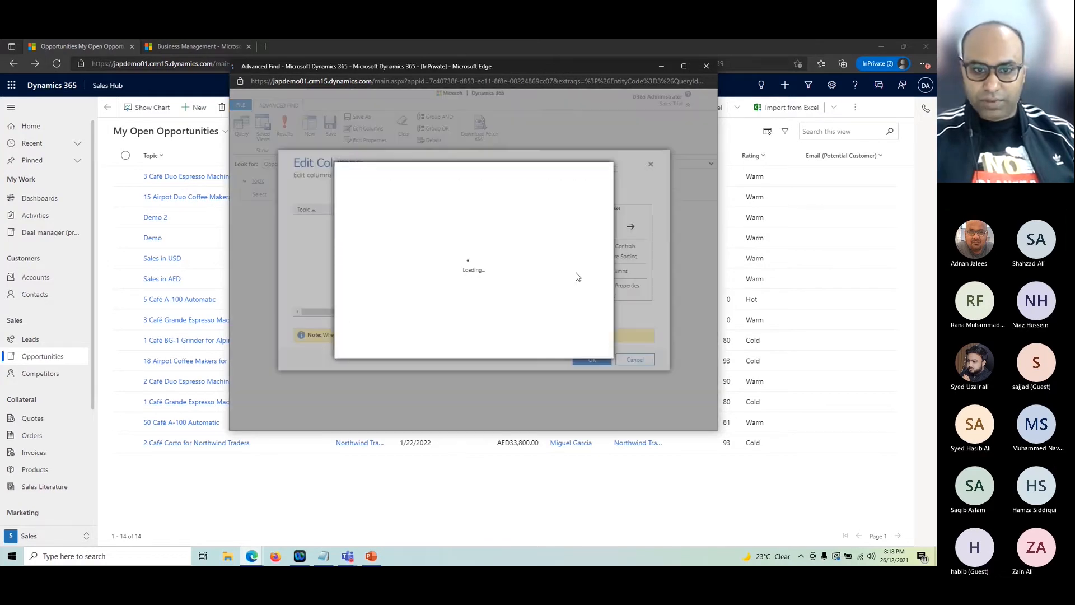
{"action": "scroll", "coordinate": [435, 313], "scroll_direction": "down", "scroll_amount": 1}
{"action": "scroll", "coordinate": [436, 314], "scroll_direction": "down", "scroll_amount": 5}
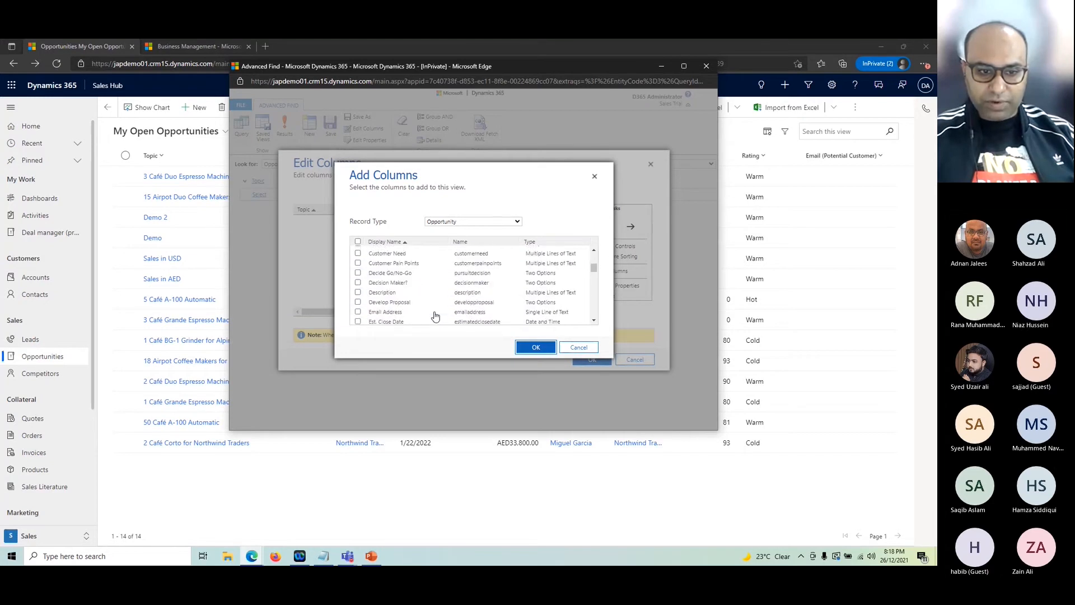
{"action": "left_click", "coordinate": [434, 284]}
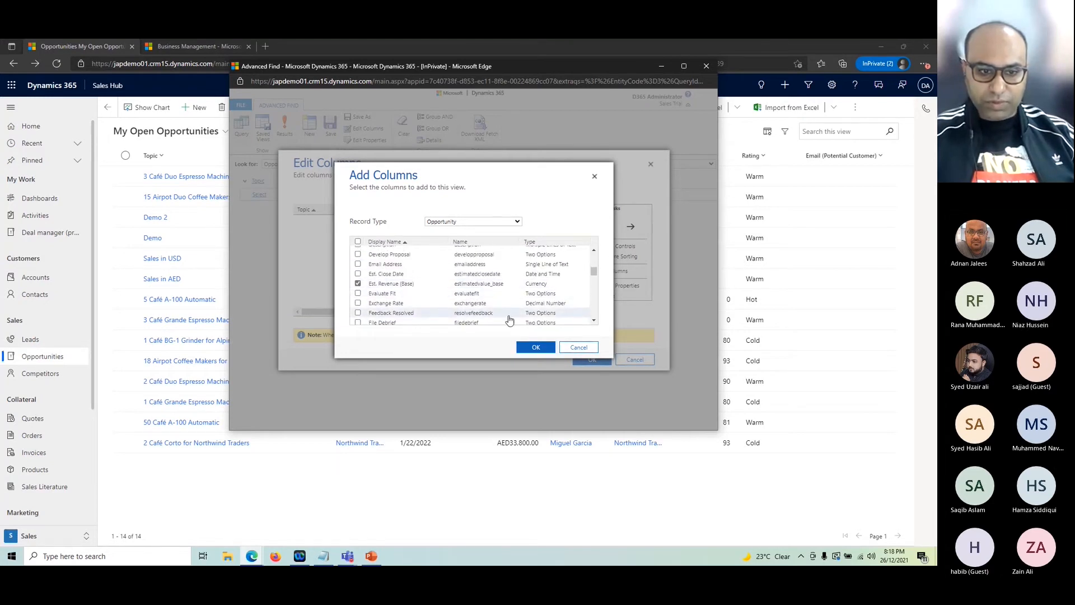
{"action": "left_click", "coordinate": [531, 347]}
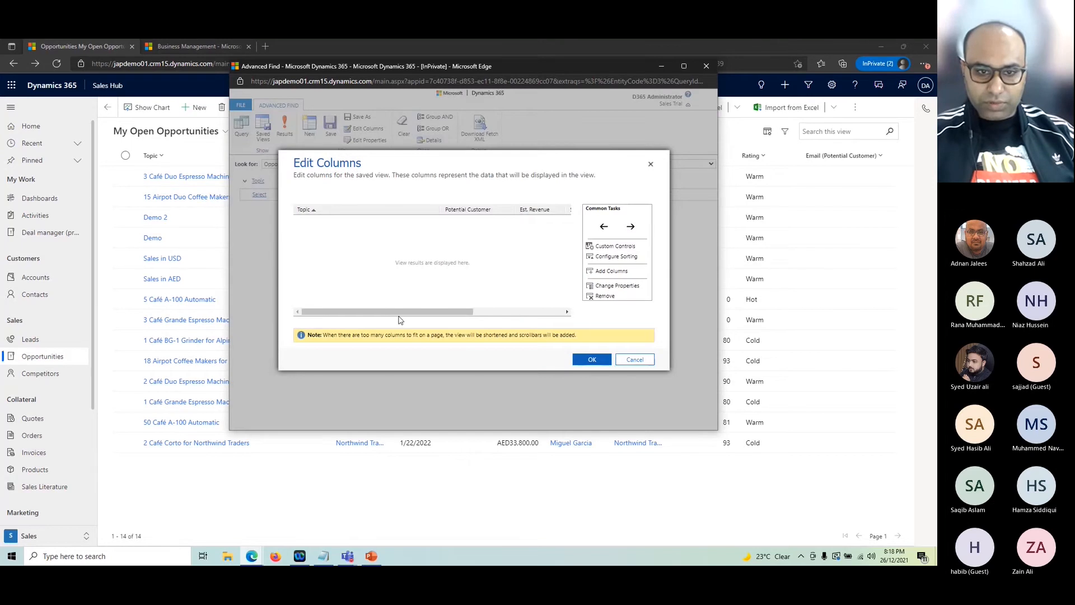
{"action": "left_click_drag", "start_coordinate": [401, 314], "coordinate": [491, 314]}
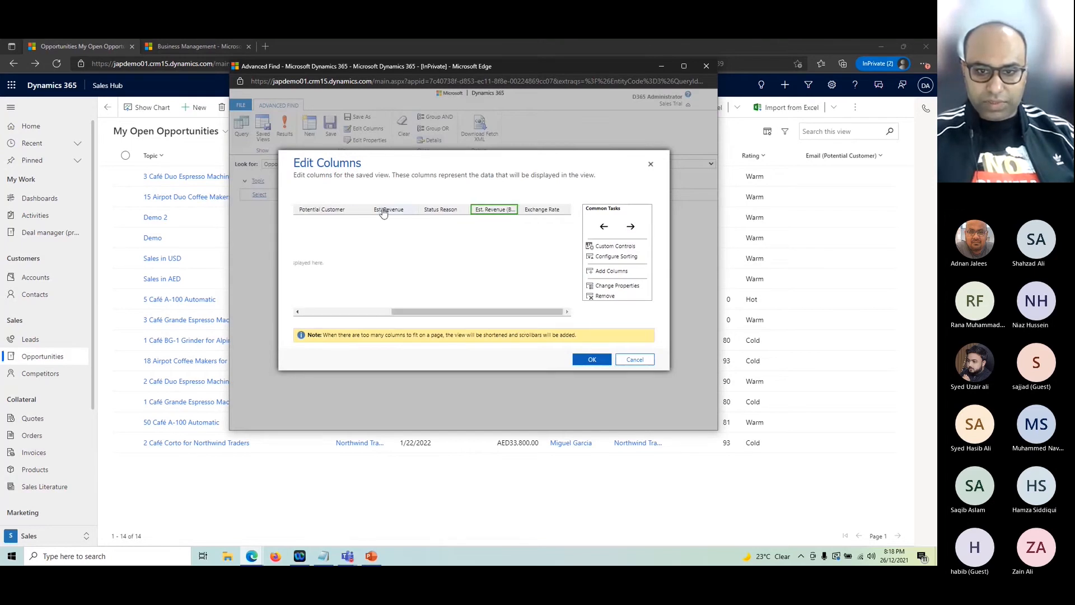
{"action": "left_click", "coordinate": [631, 227]}
{"action": "left_click", "coordinate": [631, 227]}
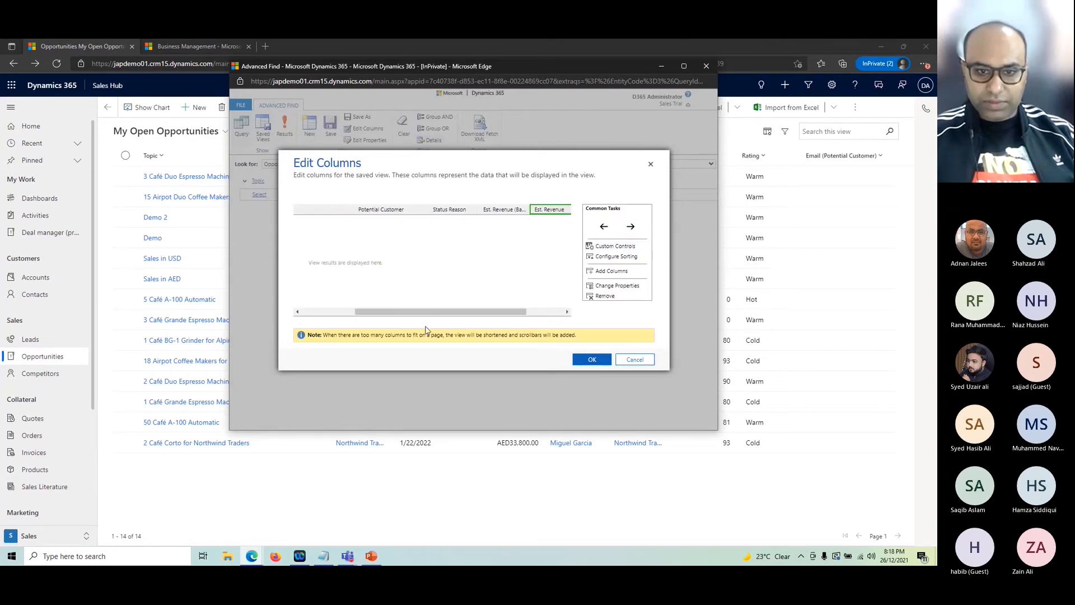
{"action": "left_click_drag", "start_coordinate": [483, 318], "coordinate": [520, 318]}
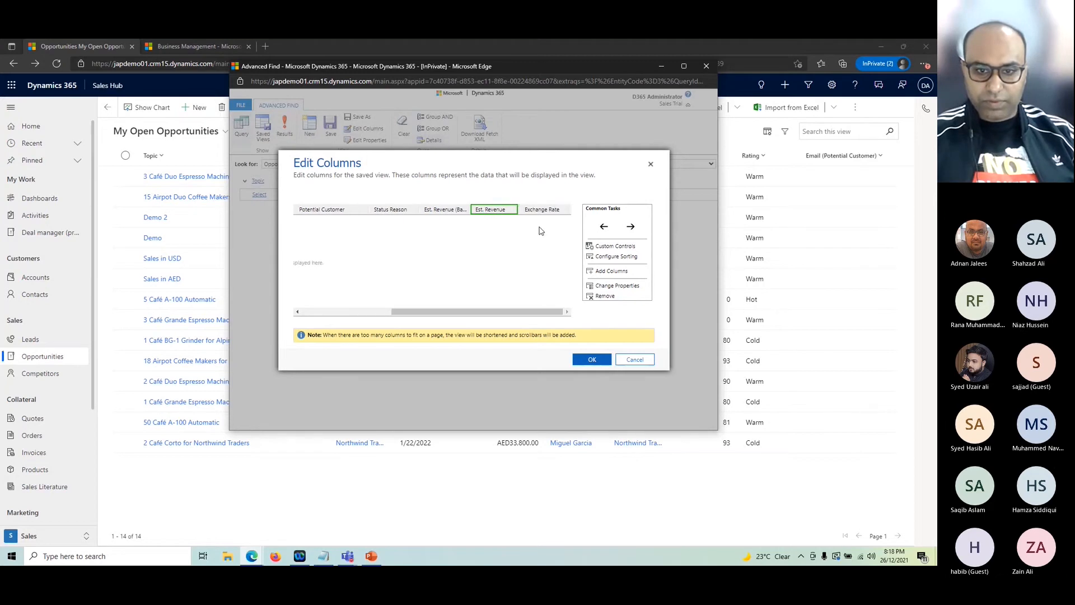
{"action": "left_click", "coordinate": [591, 359]}
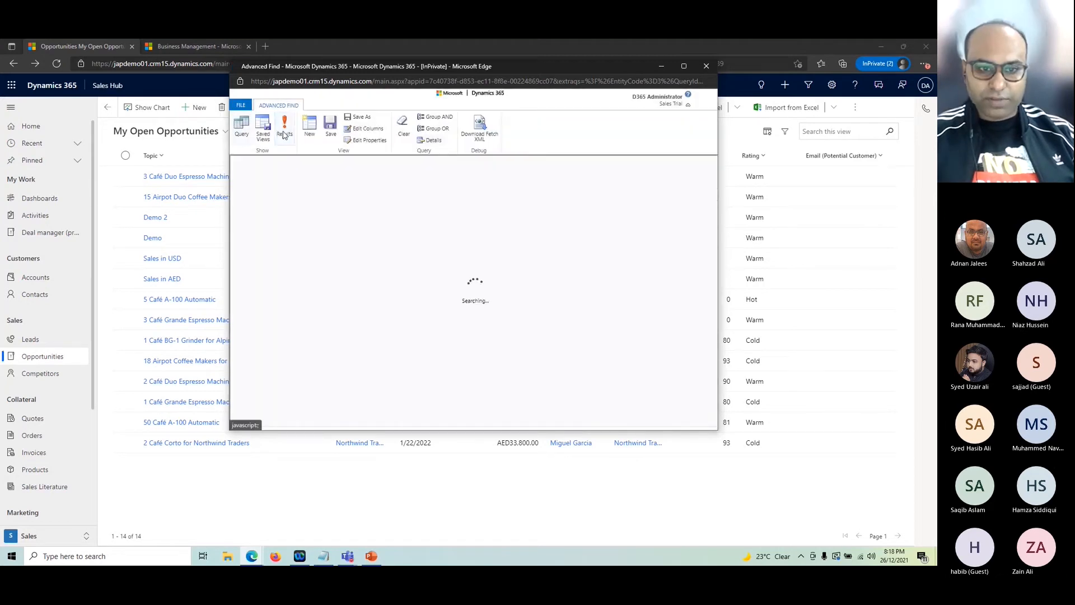
Step: Maximize the results and zoom in, widening Est. Revenue (Base) to compare revenues and exchange rates
{"action": "double_click", "coordinate": [551, 69]}
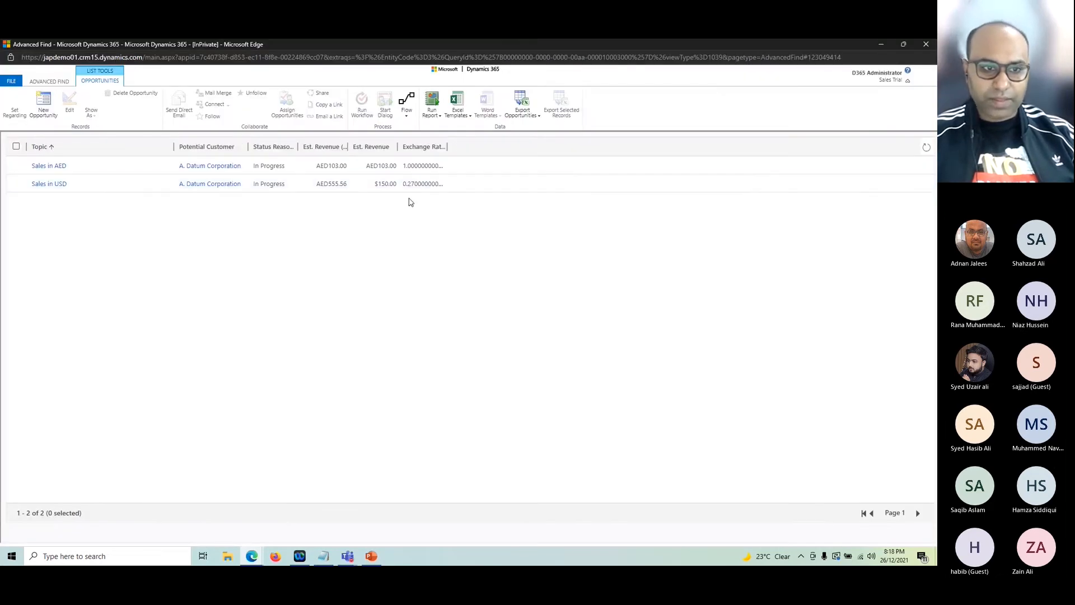
{"action": "key", "text": "ctrl+plus"}
{"action": "key", "text": "ctrl+plus"}
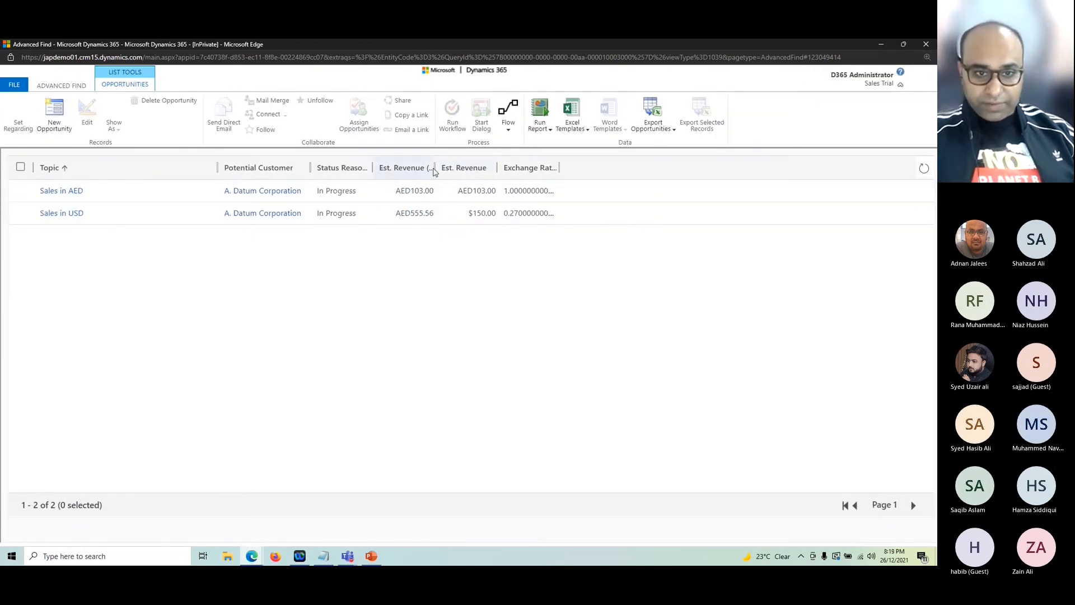
{"action": "left_click_drag", "start_coordinate": [434, 168], "coordinate": [465, 168]}
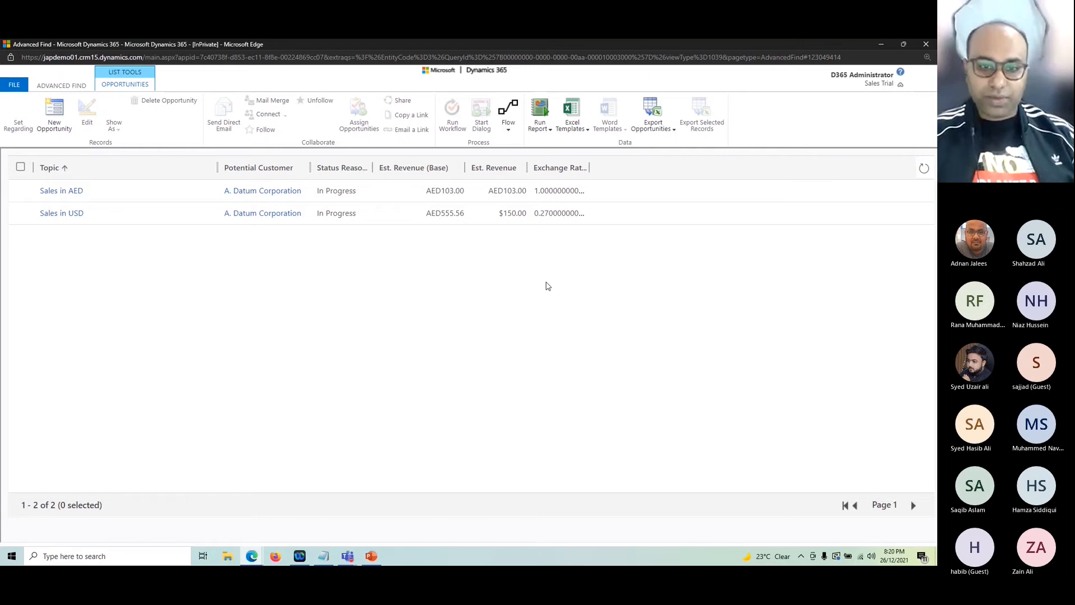
Step: Minimize the Advanced Find window and return the page zoom to normal
{"action": "left_click", "coordinate": [882, 44]}
{"action": "key", "text": "ctrl+plus"}
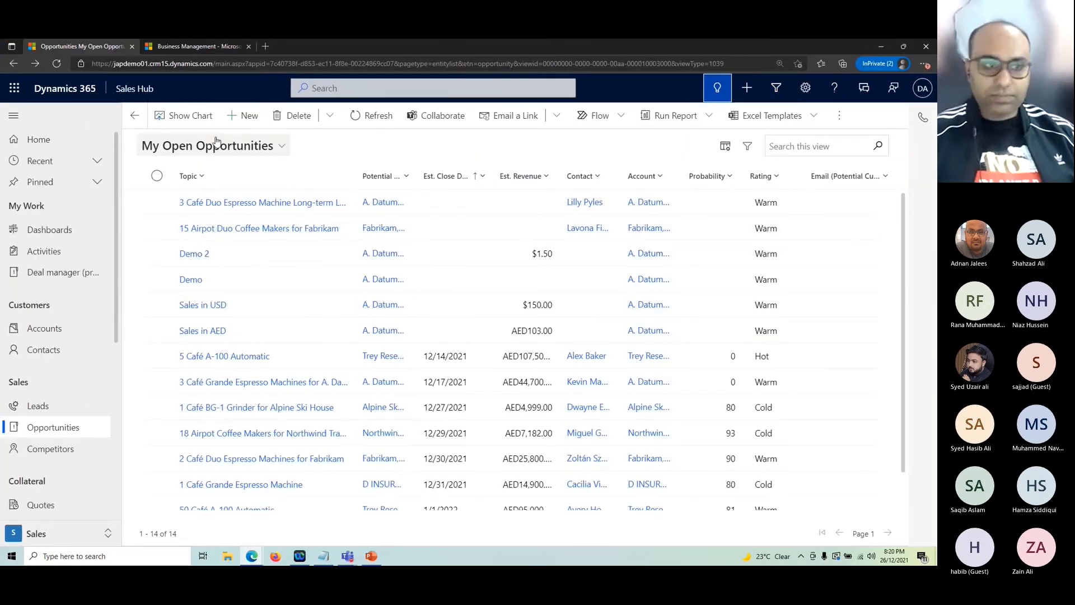
{"action": "key", "text": "ctrl+minus"}
Step: Edit the US Dollar currency's exchange rate to 0.28, save it, and bring back Advanced Find results
{"action": "key", "text": "ctrl+Tab"}
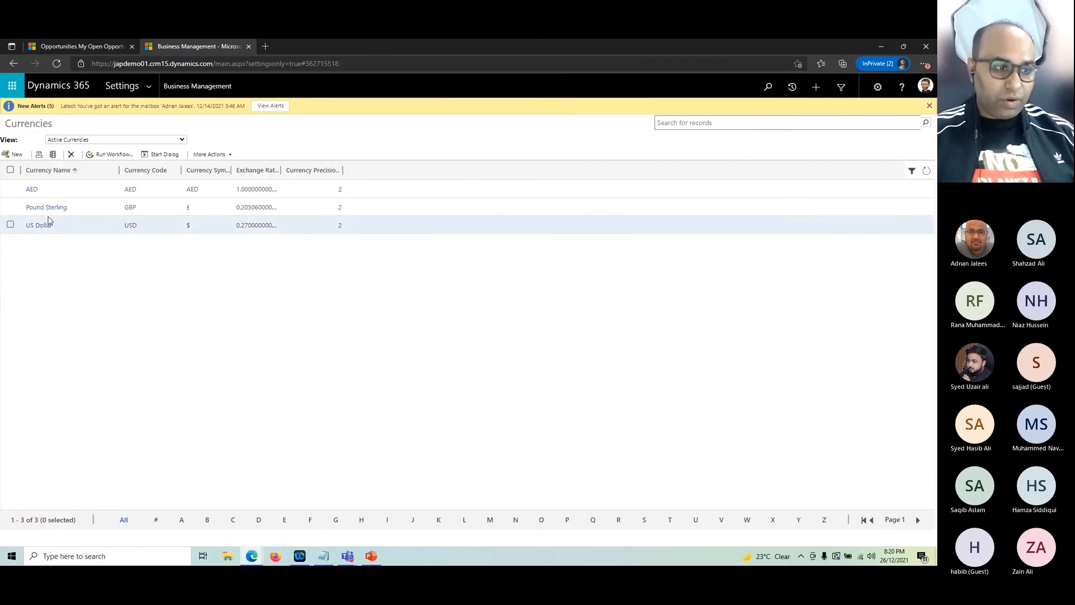
{"action": "left_click", "coordinate": [32, 190]}
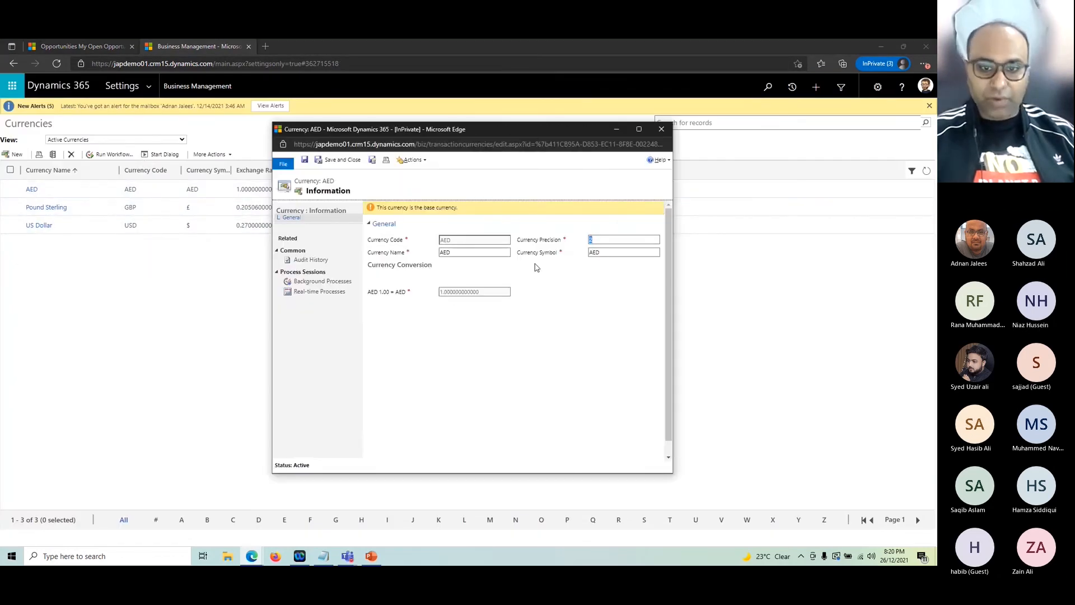
{"action": "left_click", "coordinate": [661, 131]}
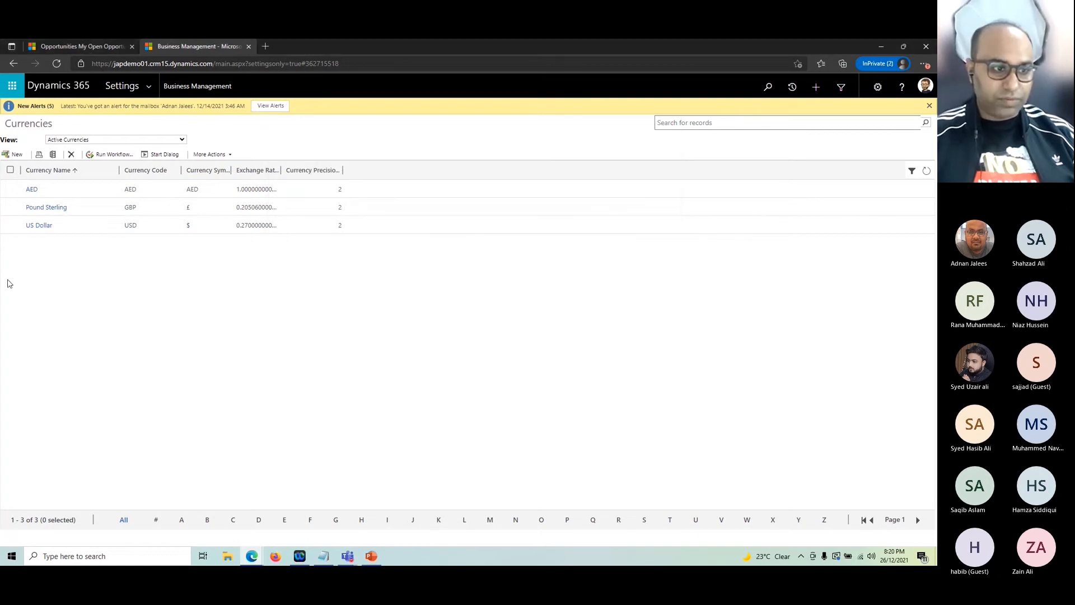
{"action": "double_click", "coordinate": [147, 225]}
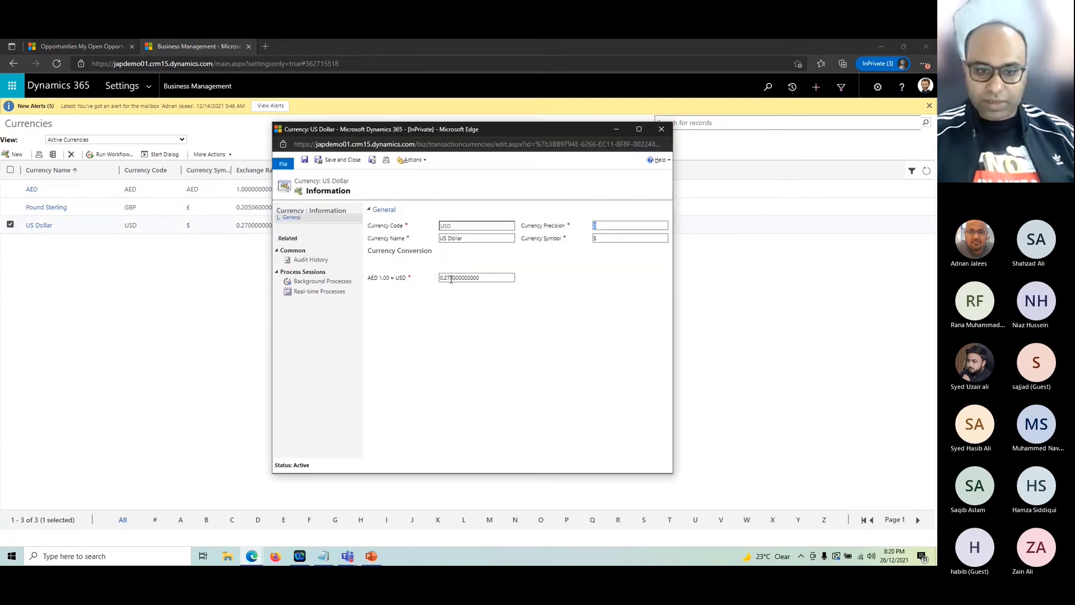
{"action": "key", "text": "BackSpace"}
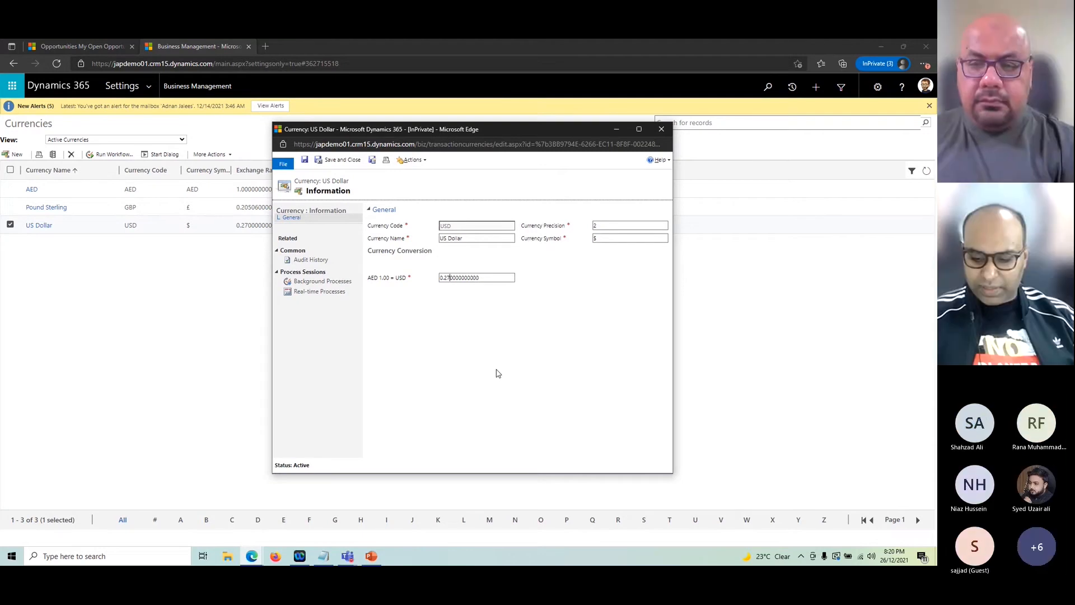
{"action": "type", "text": "8"}
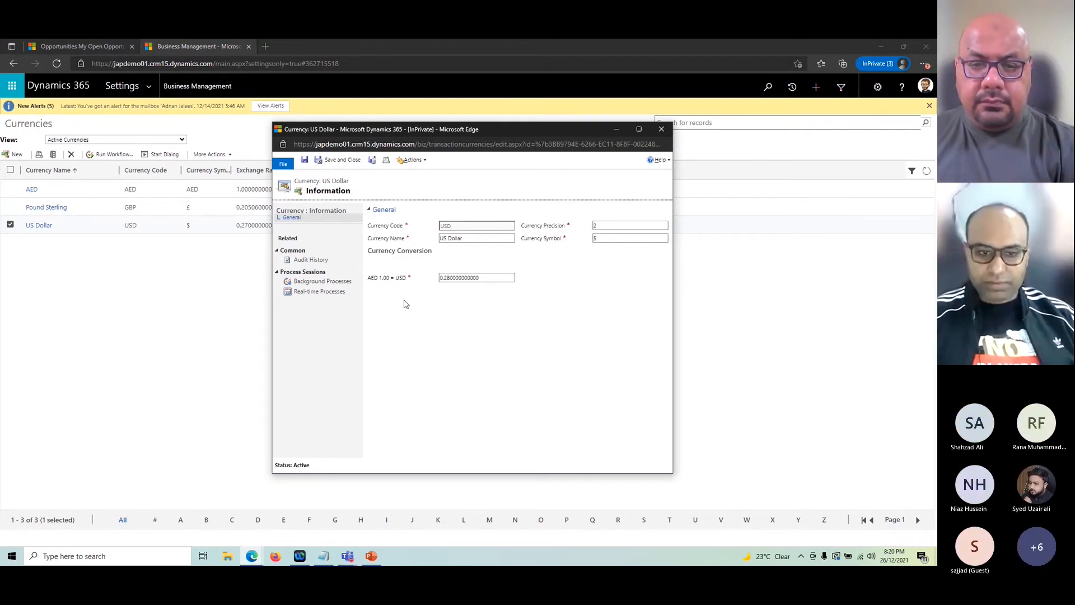
{"action": "left_click", "coordinate": [336, 160]}
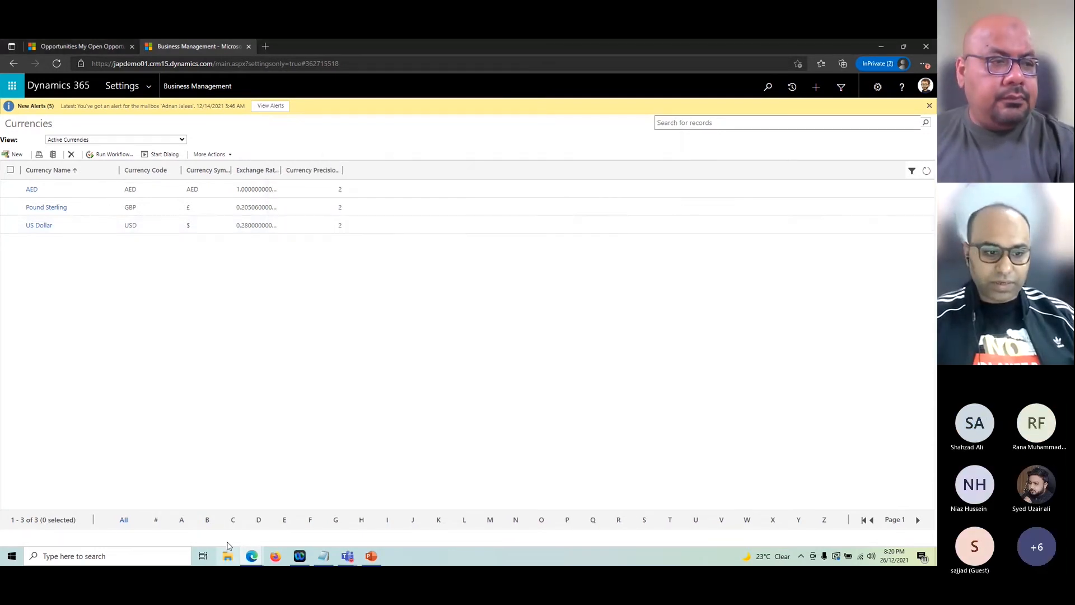
{"action": "left_click", "coordinate": [253, 555]}
{"action": "left_click", "coordinate": [360, 507]}
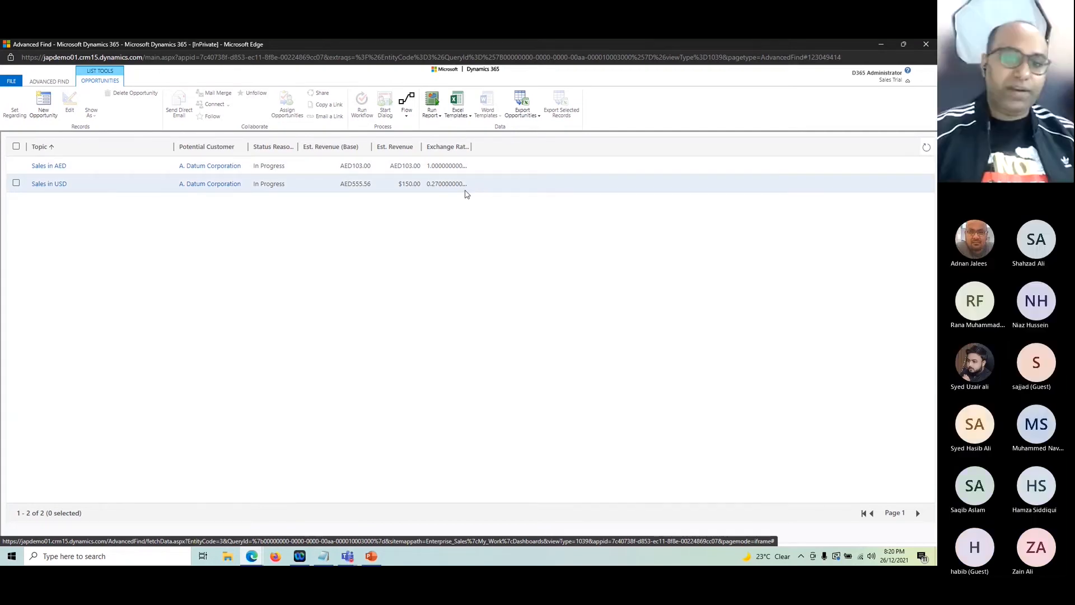
Step: Create and save a 'Sales in AED 2' opportunity for A. Datum Corporation
{"action": "left_click", "coordinate": [43, 106]}
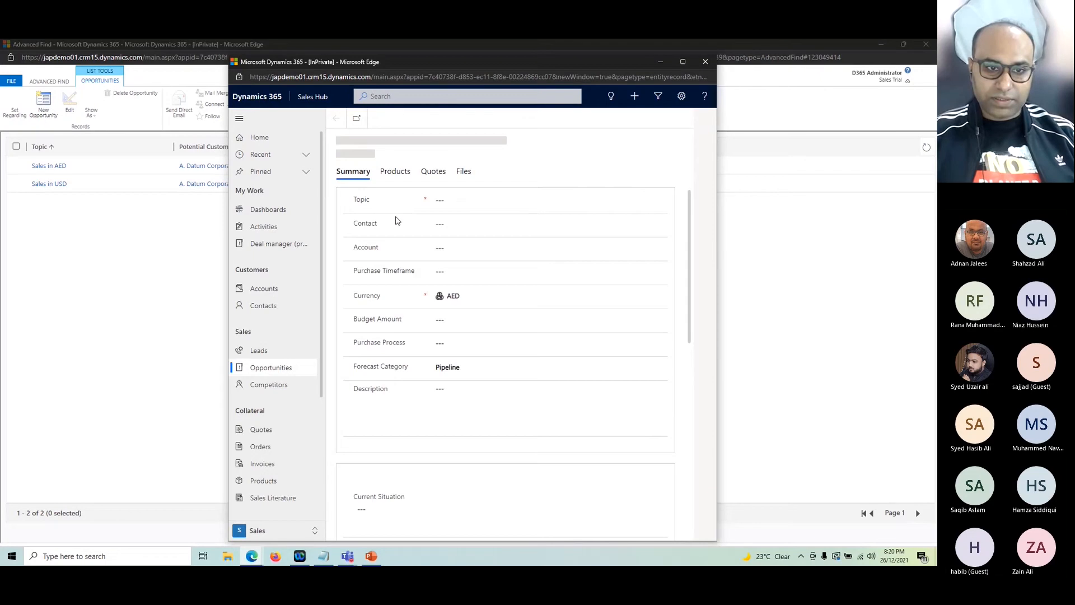
{"action": "left_click", "coordinate": [455, 200]}
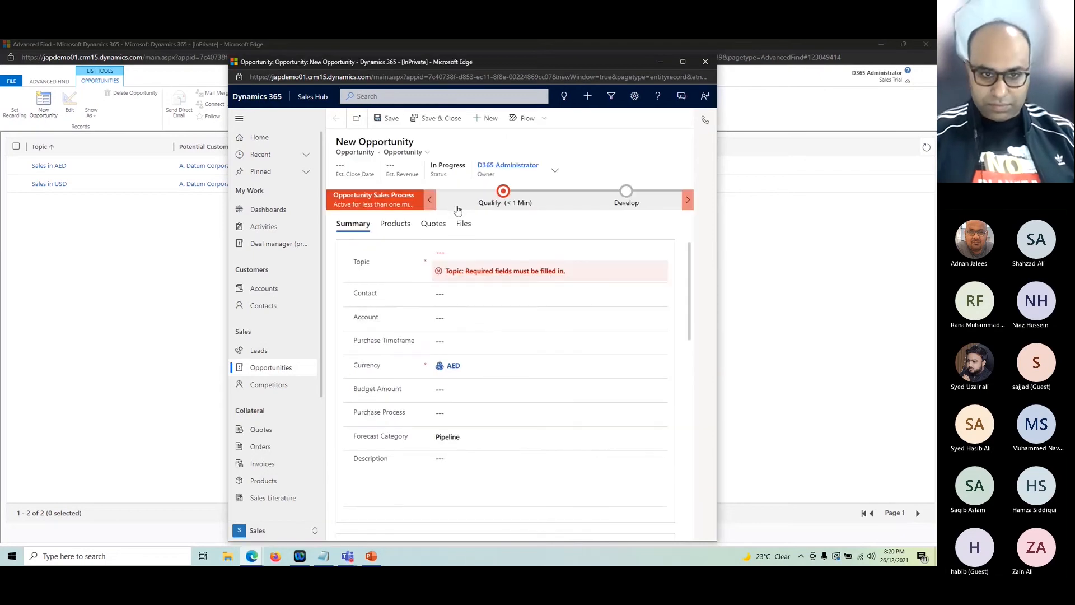
{"action": "type", "text": "Sales"}
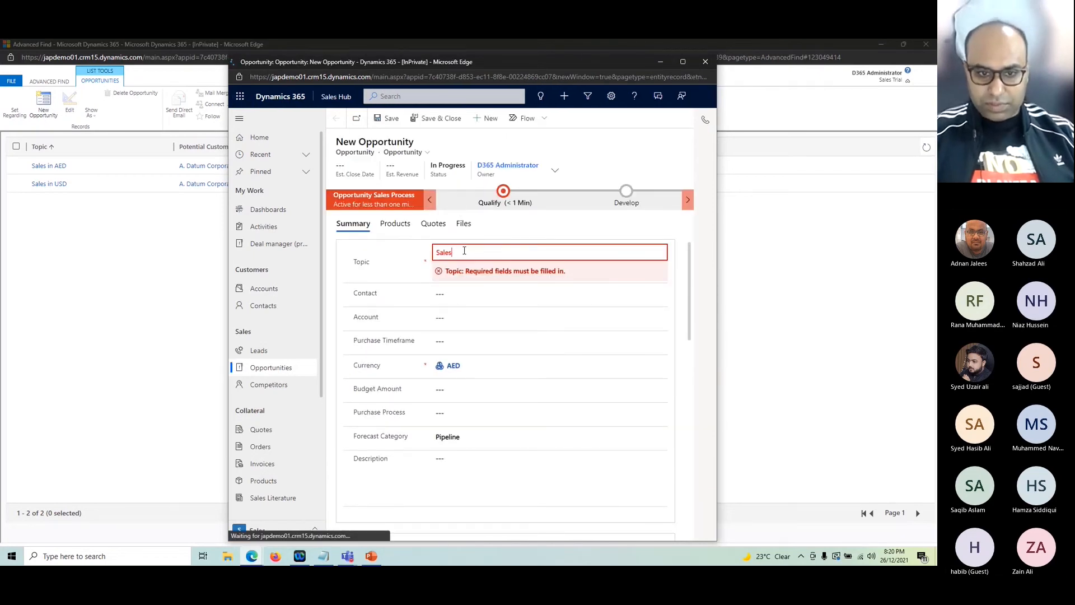
{"action": "type", "text": " in AED 2"}
{"action": "left_click", "coordinate": [465, 317]}
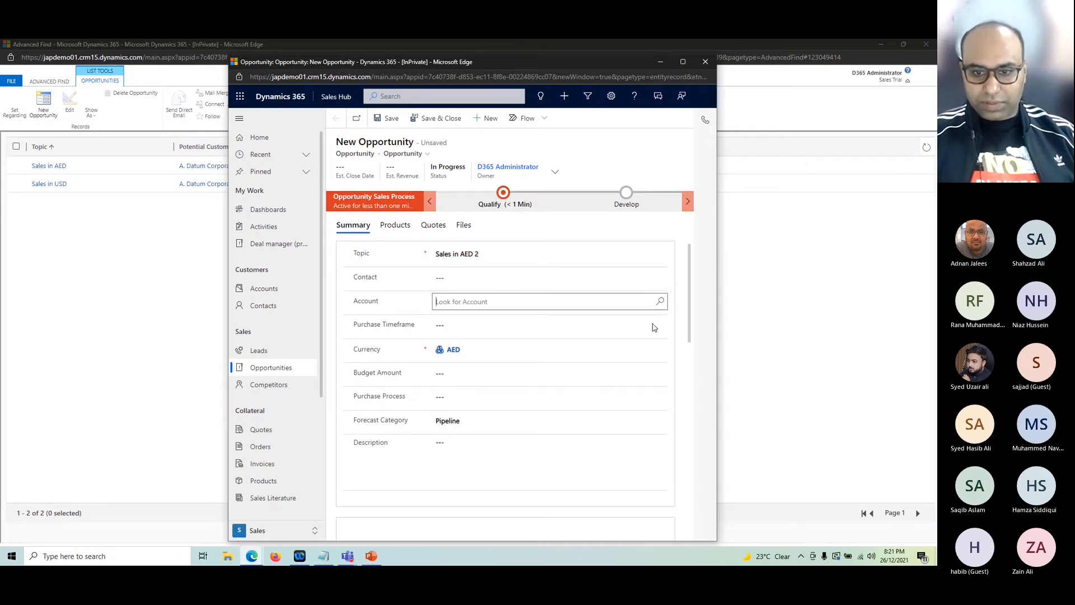
{"action": "left_click", "coordinate": [660, 301]}
{"action": "left_click", "coordinate": [535, 347]}
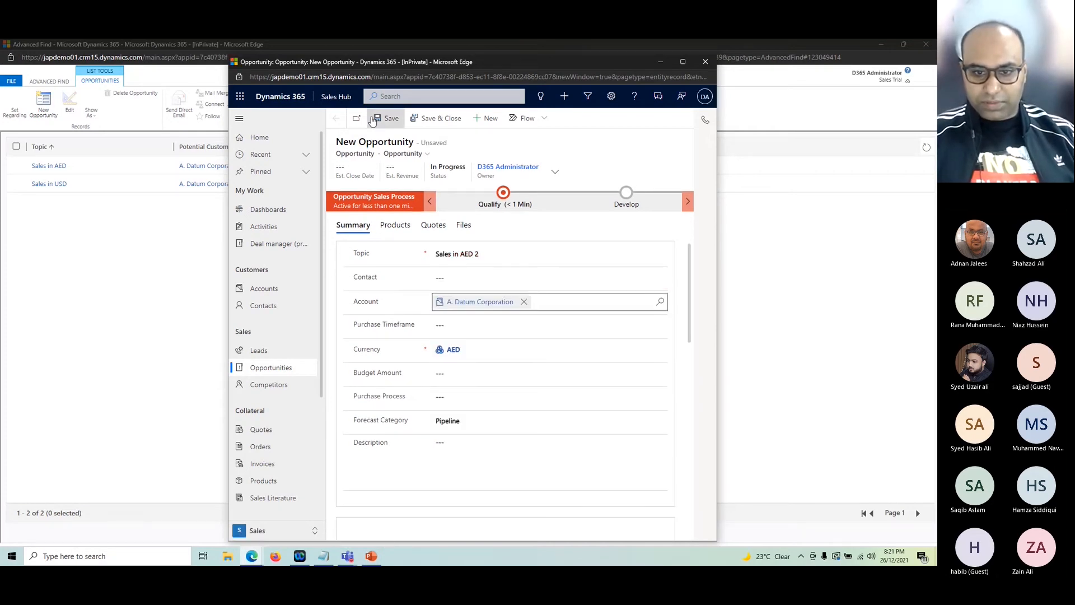
{"action": "left_click", "coordinate": [387, 119]}
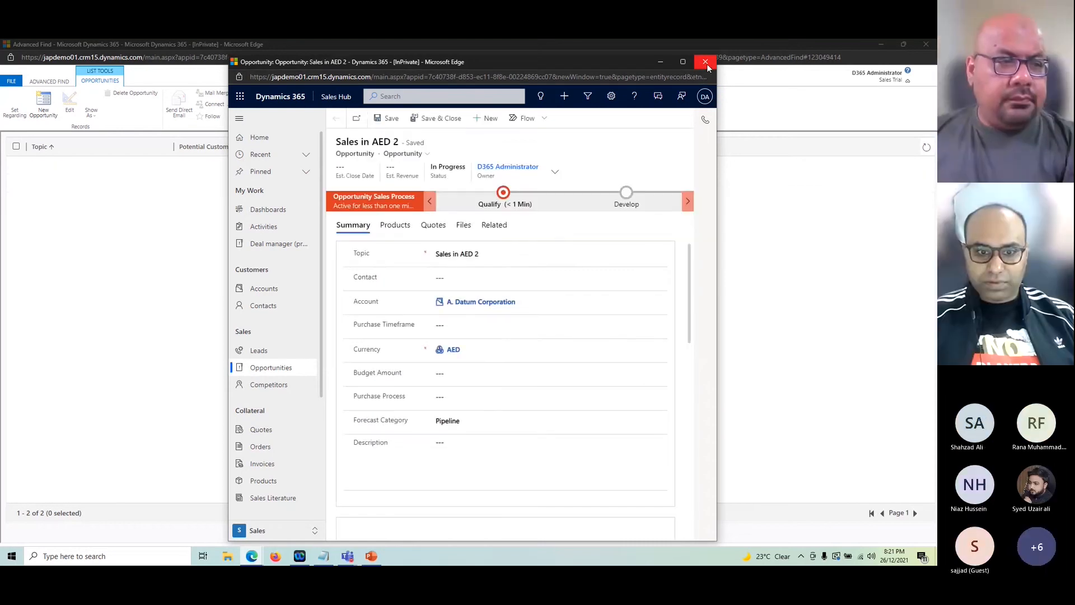
{"action": "left_click", "coordinate": [705, 61]}
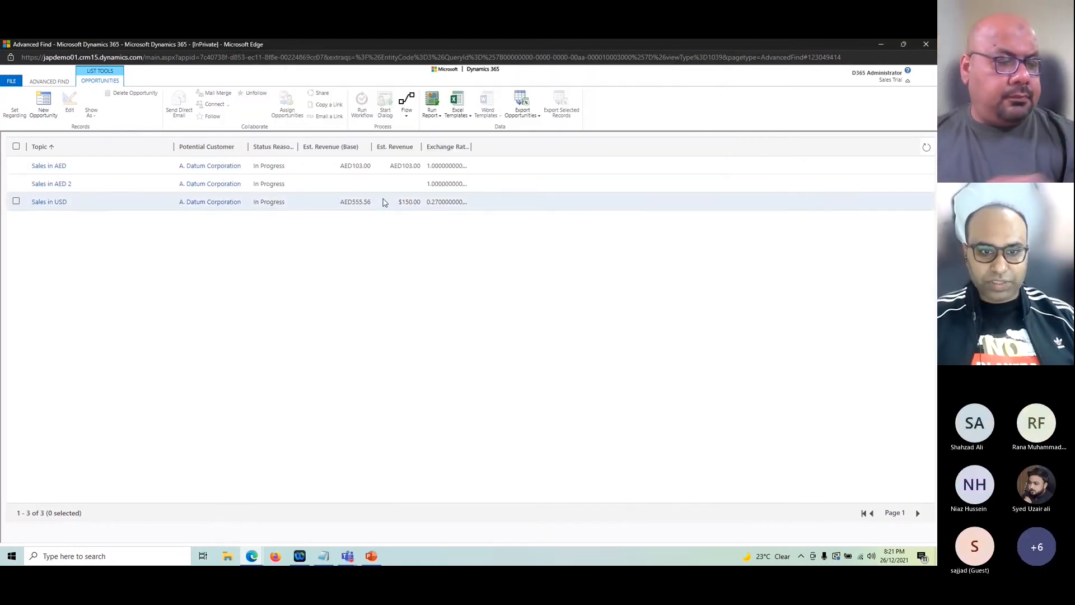
Step: Delete the 'Sales in AED 2' opportunity from the results and start a new opportunity
{"action": "left_click_drag", "start_coordinate": [472, 148], "coordinate": [485, 149]}
{"action": "left_click", "coordinate": [366, 184]}
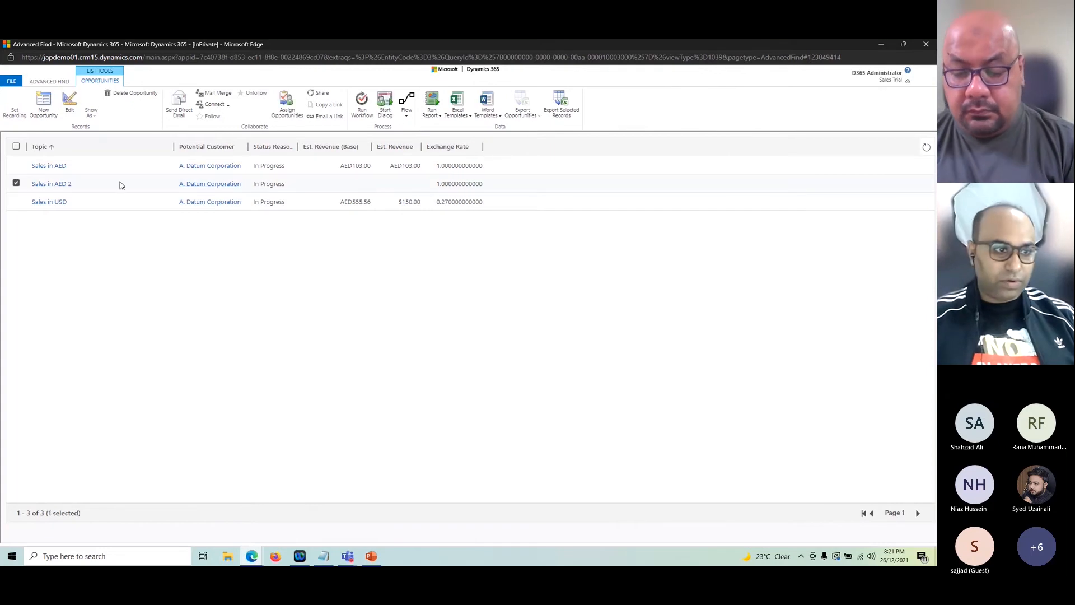
{"action": "left_click", "coordinate": [131, 93]}
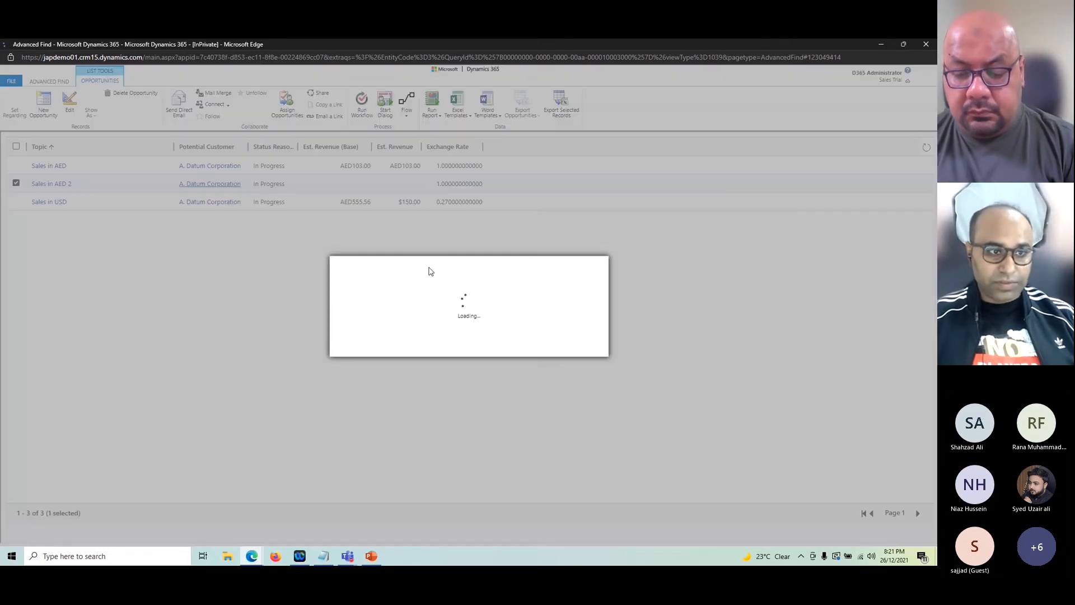
{"action": "left_click", "coordinate": [532, 349]}
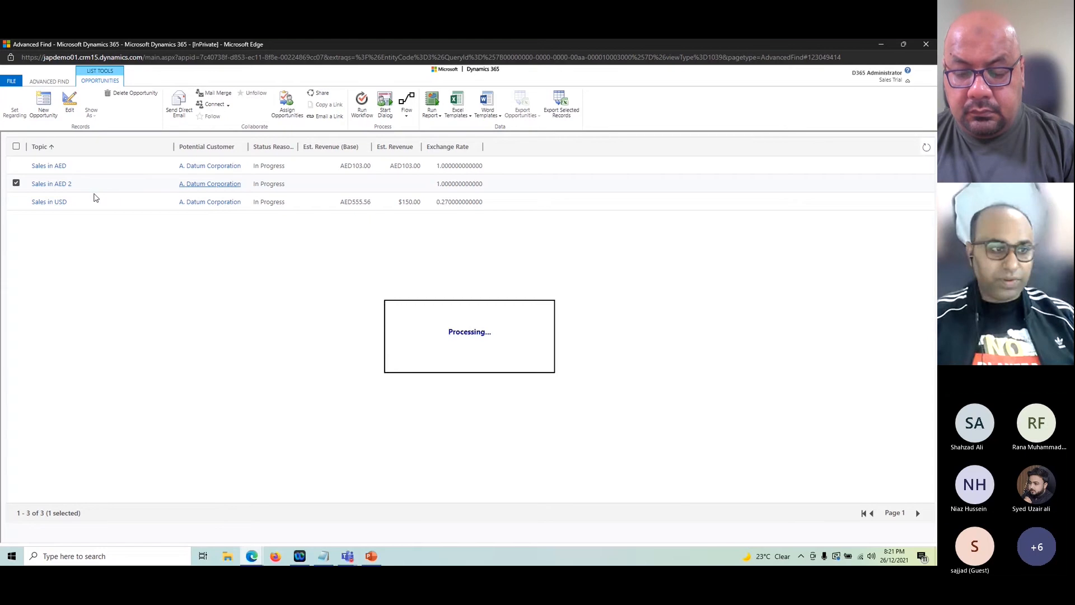
{"action": "left_click", "coordinate": [39, 117]}
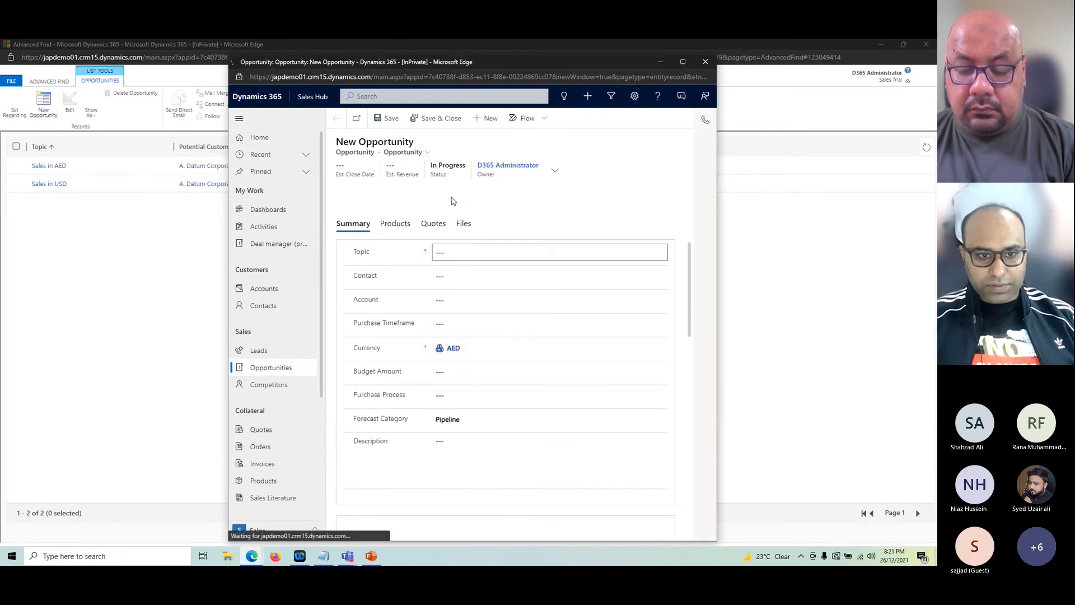
Step: Create 'Sales in USD 2' for account A. Datum Corporation, save and close it, and select its row
{"action": "left_click", "coordinate": [462, 251]}
{"action": "type", "text": "Sales"}
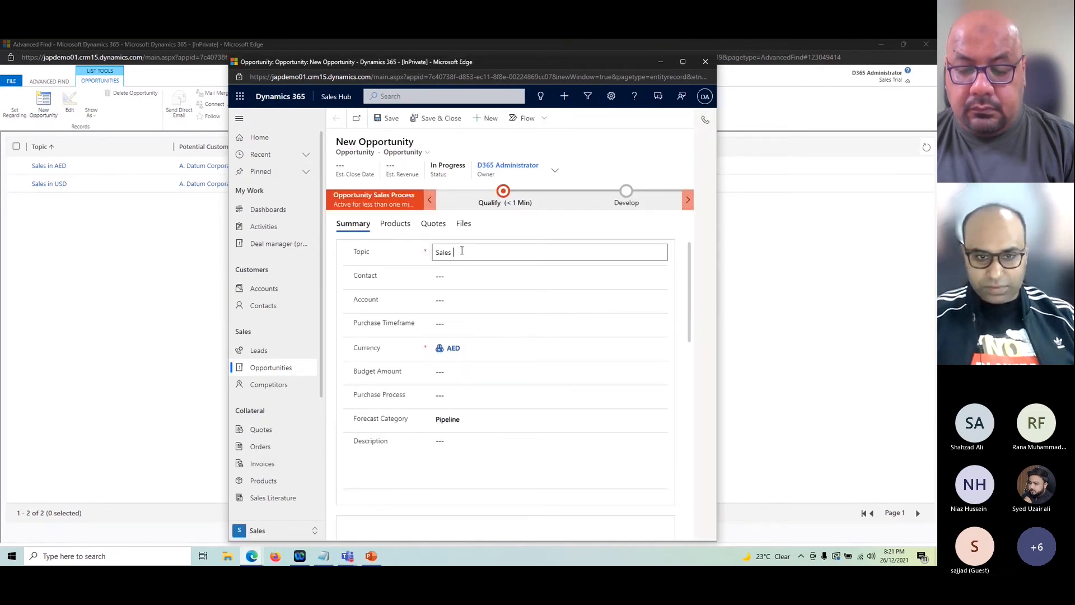
{"action": "type", "text": " in USD 2"}
{"action": "left_click", "coordinate": [442, 269]}
{"action": "left_click", "coordinate": [436, 301]}
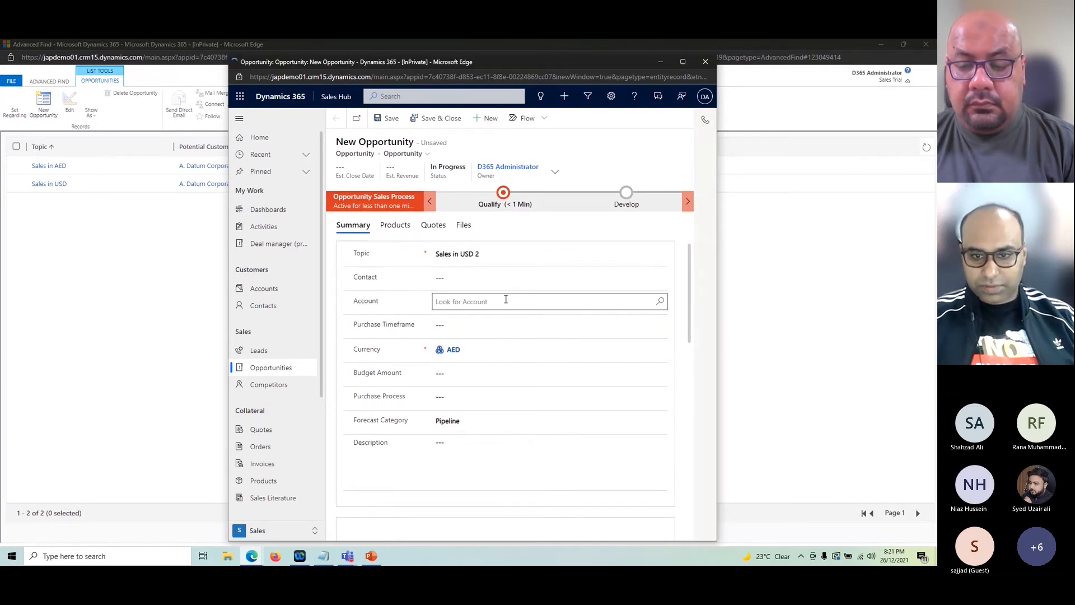
{"action": "left_click", "coordinate": [659, 302]}
{"action": "left_click", "coordinate": [424, 308]}
{"action": "left_click", "coordinate": [364, 349]}
{"action": "left_click", "coordinate": [311, 119]}
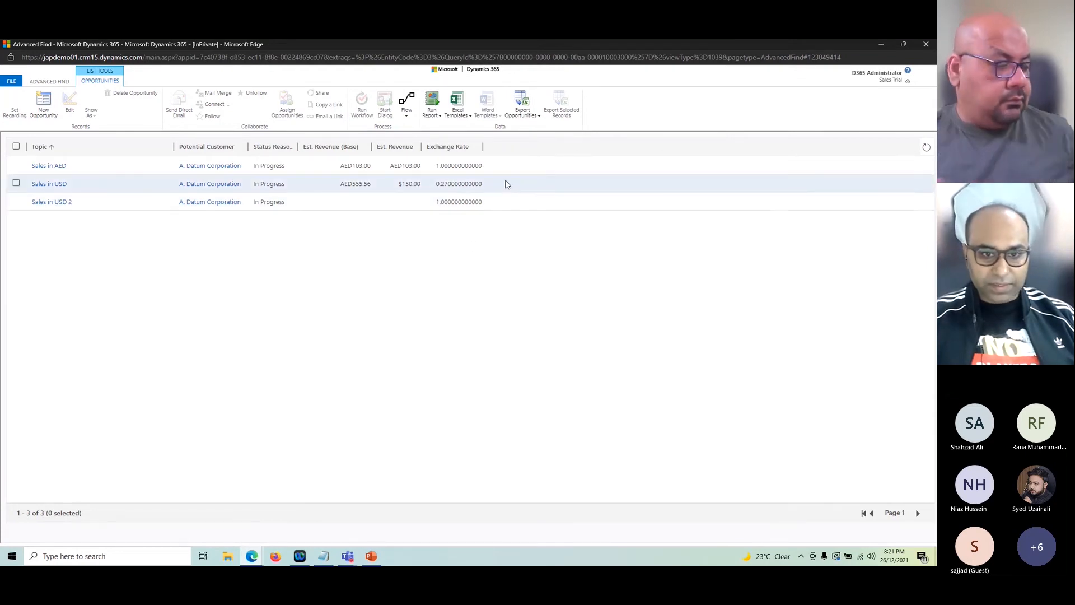
{"action": "left_click", "coordinate": [466, 205]}
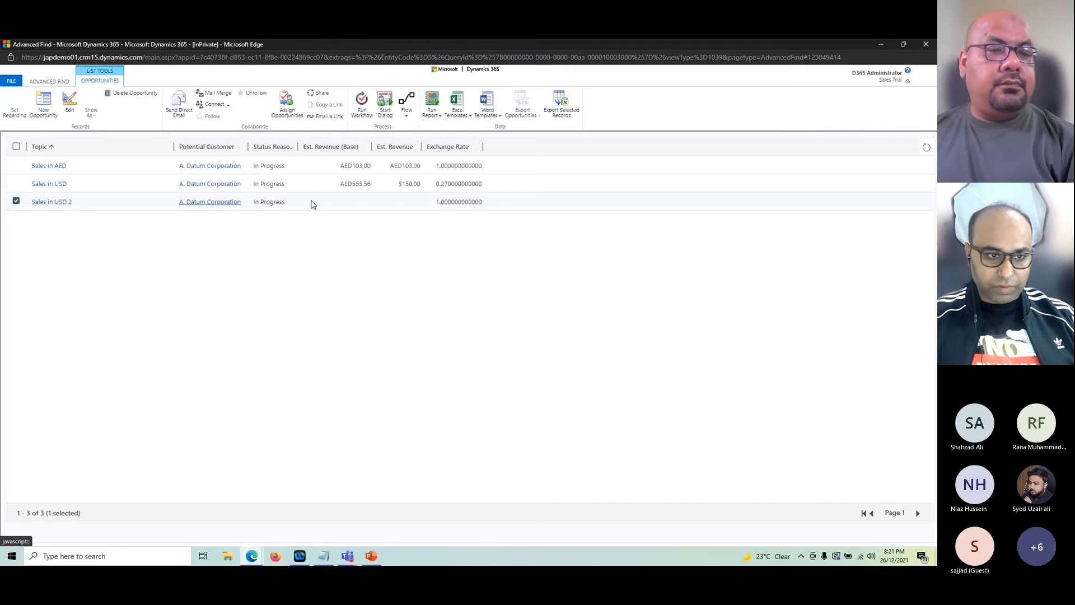
Step: Open 'Sales in USD 2' and set its revenue to System Calculated on the Products tab
{"action": "double_click", "coordinate": [312, 204]}
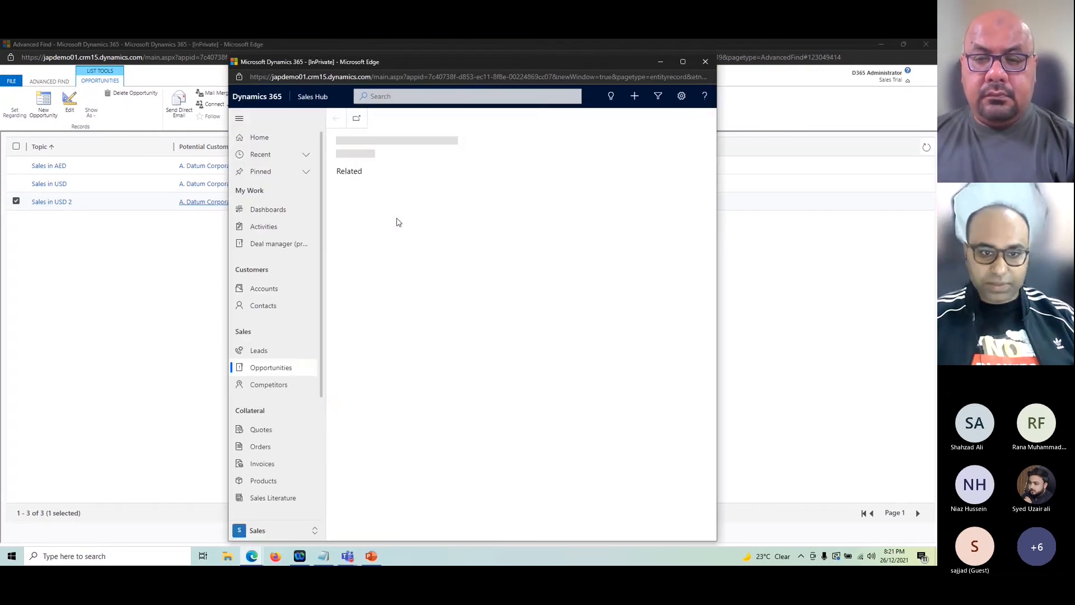
{"action": "left_click", "coordinate": [401, 226]}
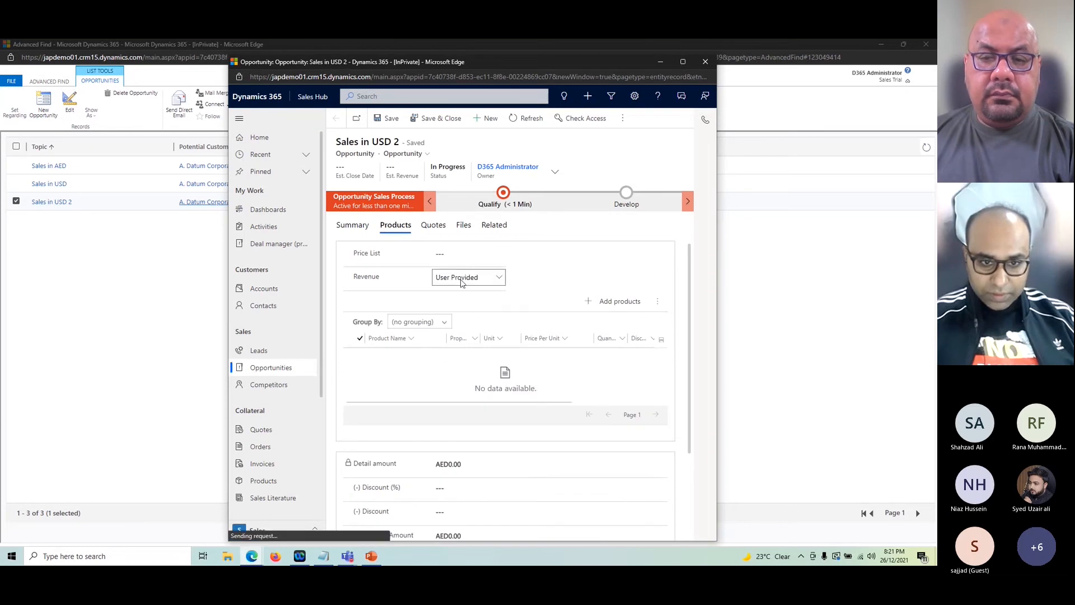
{"action": "left_click", "coordinate": [469, 277]}
{"action": "left_click", "coordinate": [468, 299]}
Step: Add 100 Nestle 1ltr as a product, then save and close the opportunity
{"action": "left_click", "coordinate": [622, 302]}
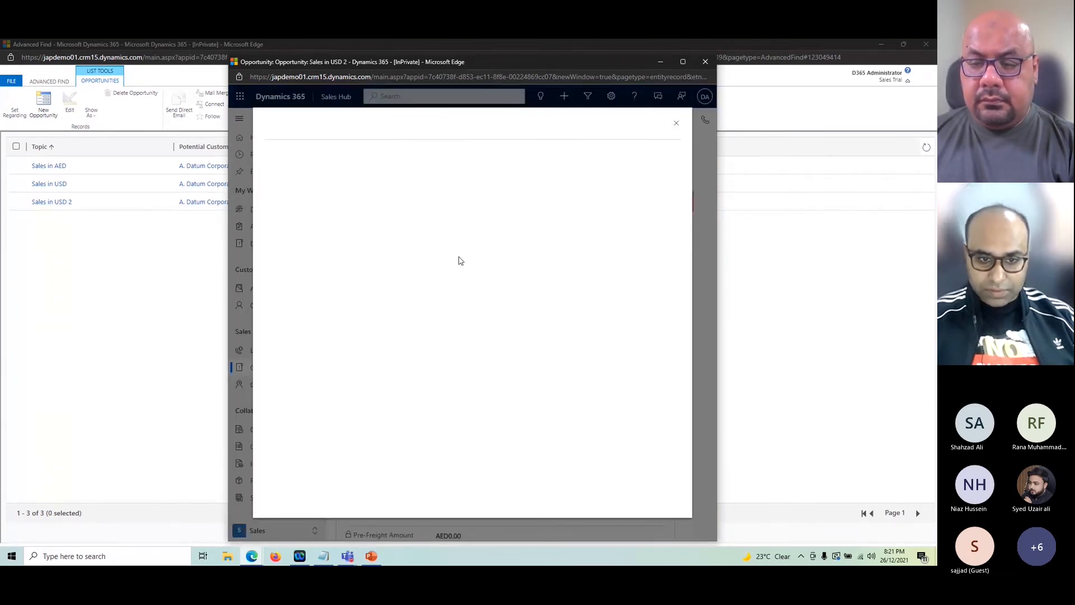
{"action": "left_click", "coordinate": [281, 208]}
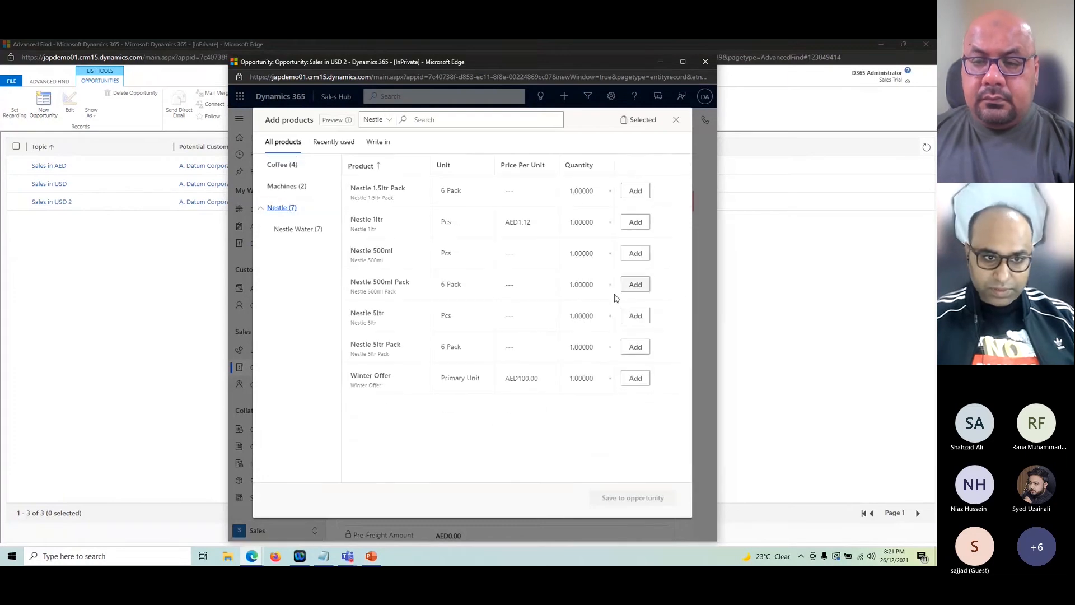
{"action": "left_click", "coordinate": [591, 223]}
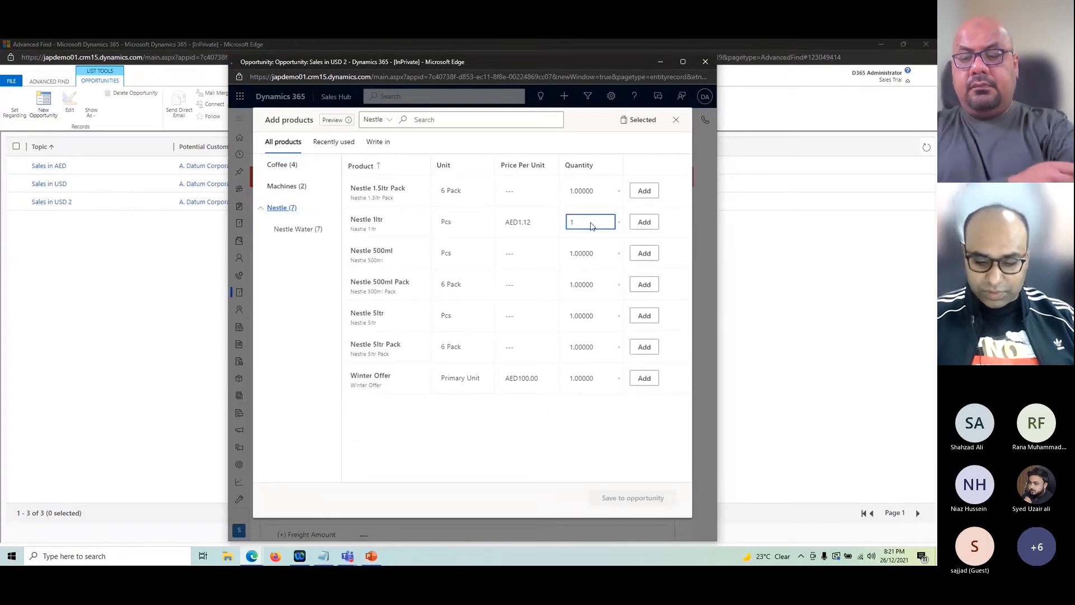
{"action": "left_click", "coordinate": [644, 225]}
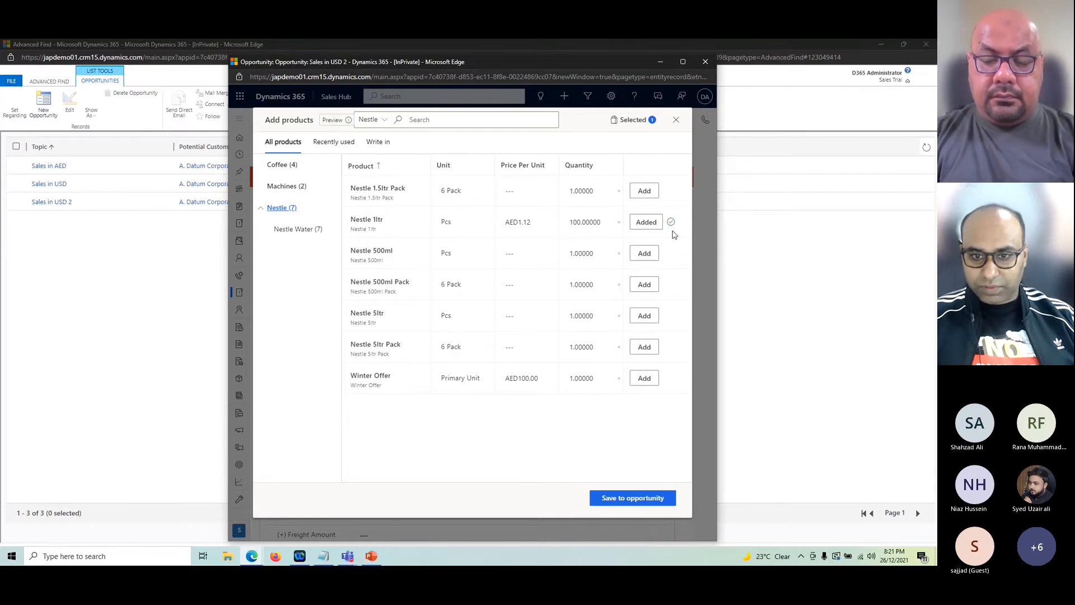
{"action": "left_click", "coordinate": [625, 498]}
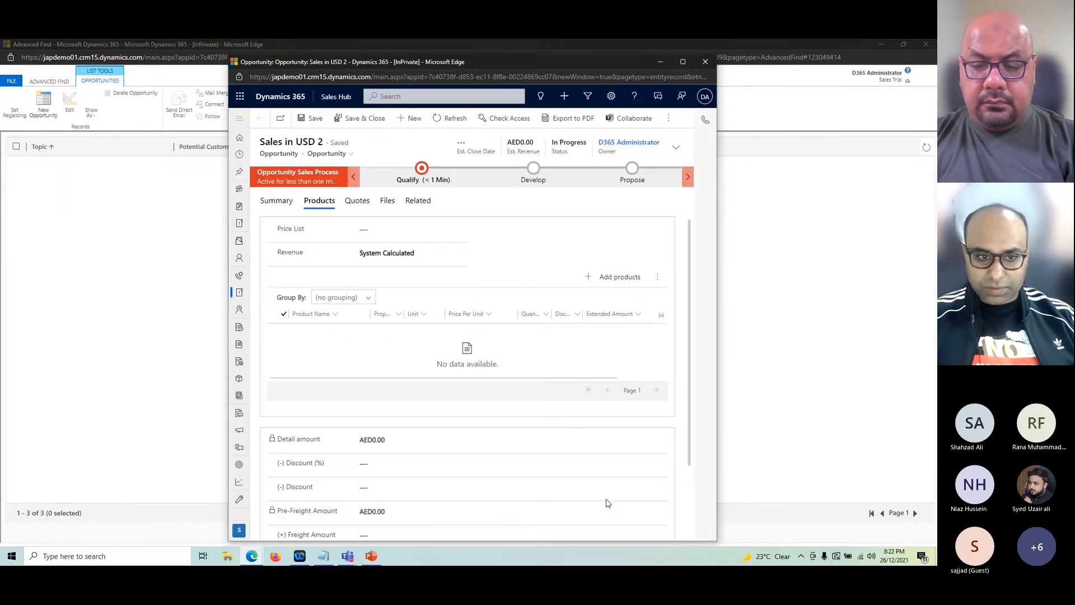
{"action": "left_click", "coordinate": [358, 118]}
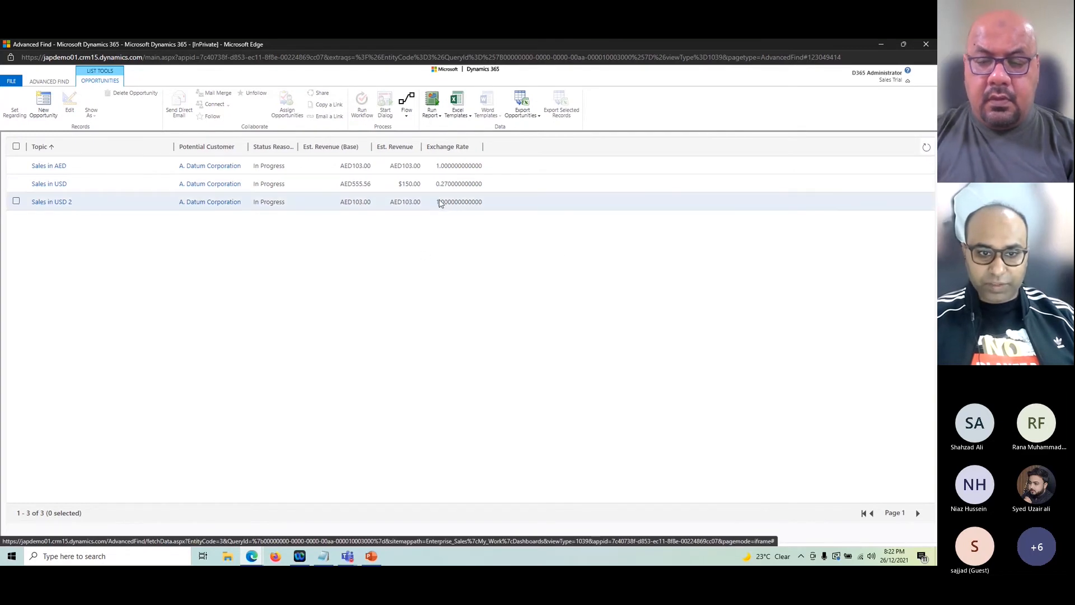
Step: Sort the results by Exchange Rate ascending and open the 'Sales in USD 2' record
{"action": "left_click", "coordinate": [465, 146]}
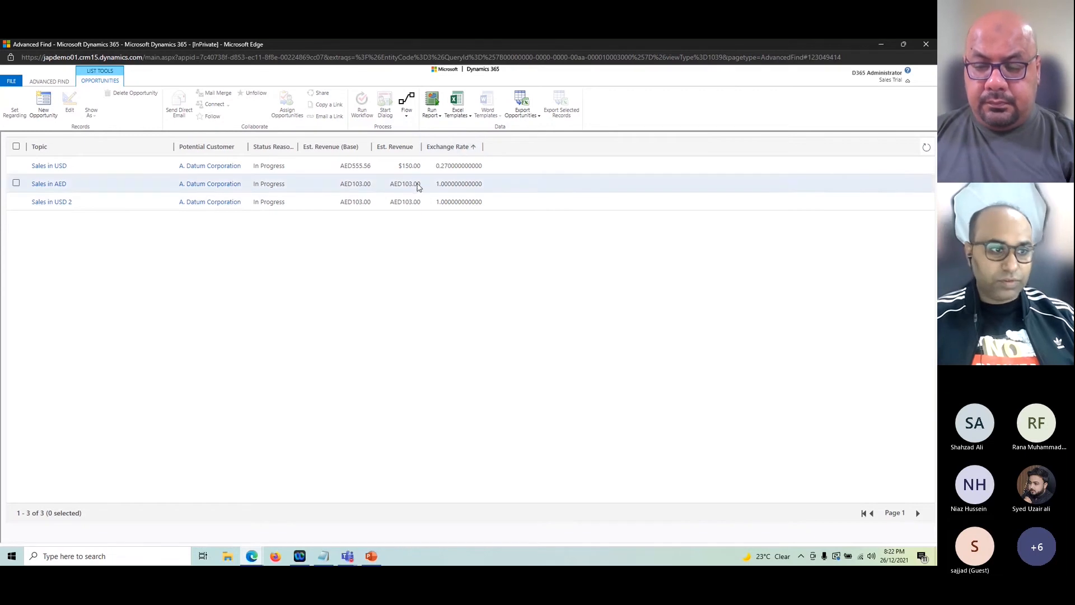
{"action": "left_click", "coordinate": [175, 196]}
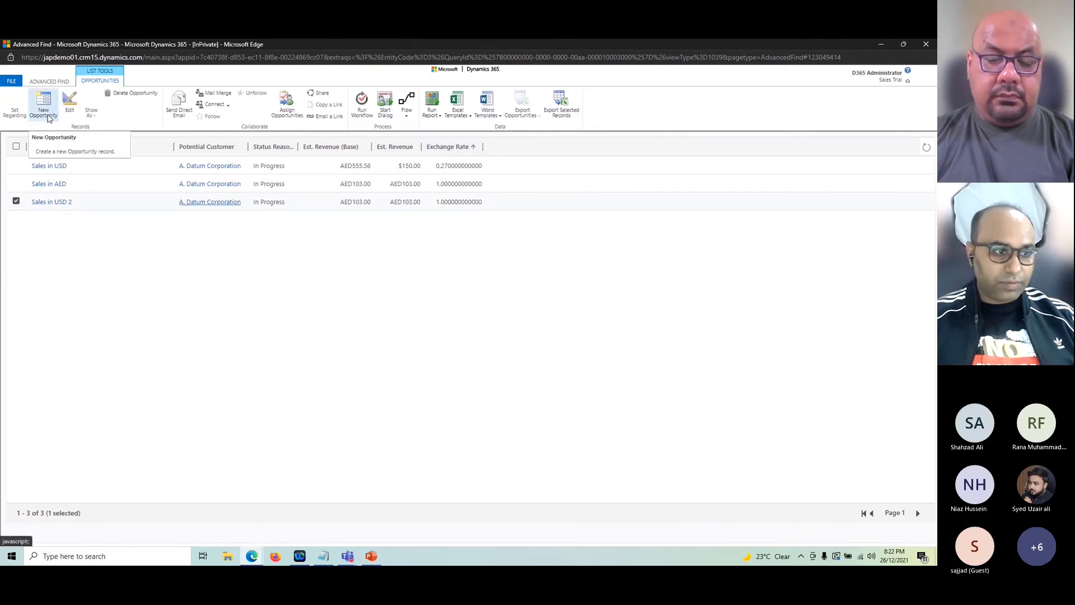
{"action": "double_click", "coordinate": [102, 202]}
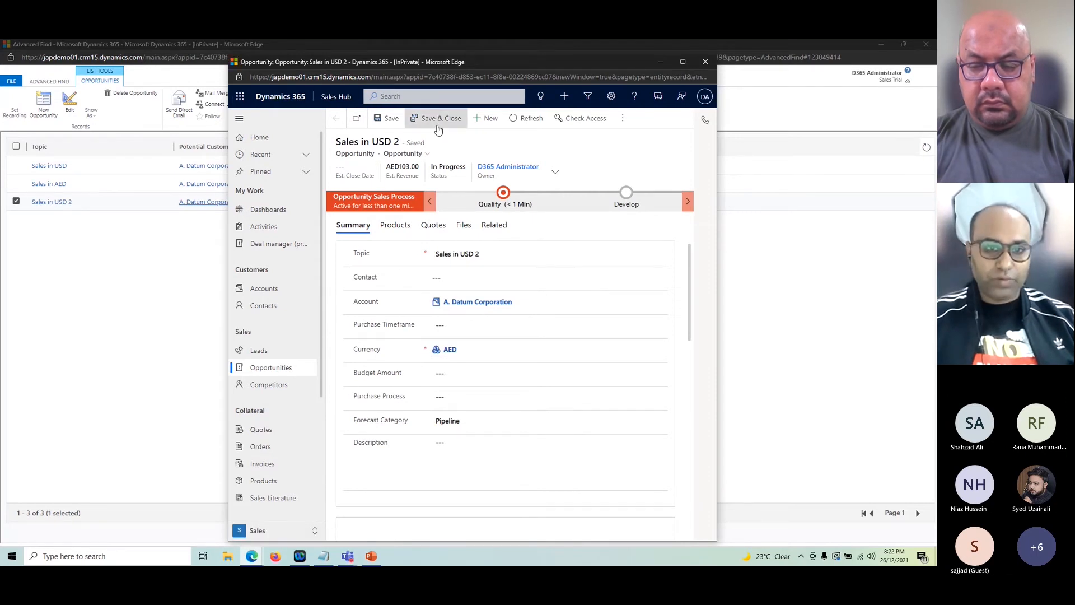
Step: Start a new opportunity 'Sales in USD 3', replace AED with US Dollar currency, and save and close it
{"action": "left_click", "coordinate": [485, 118]}
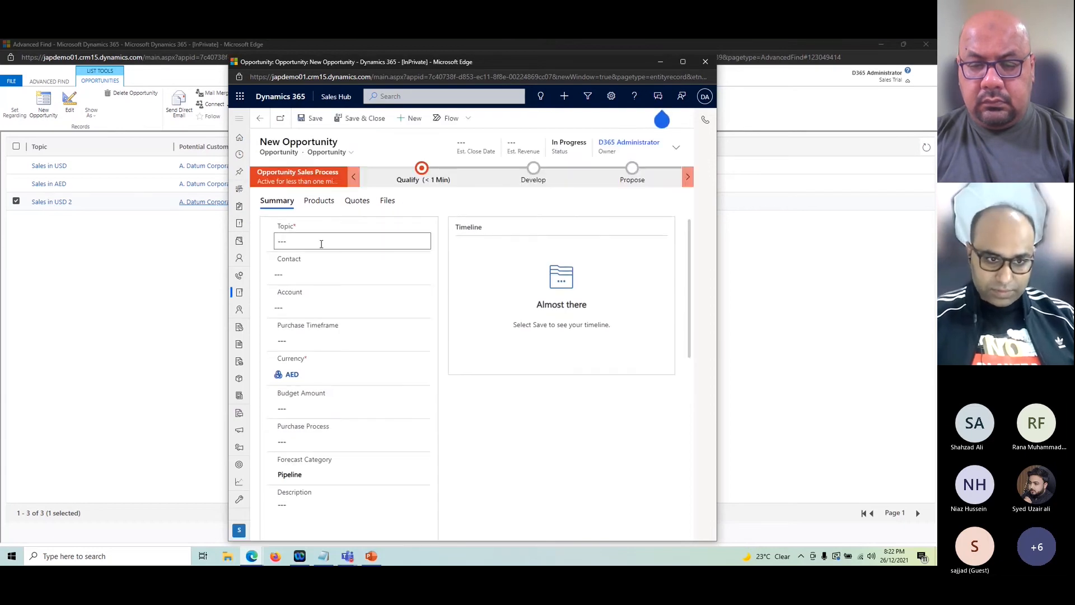
{"action": "left_click", "coordinate": [320, 242]}
{"action": "type", "text": "Sales in USD 3"}
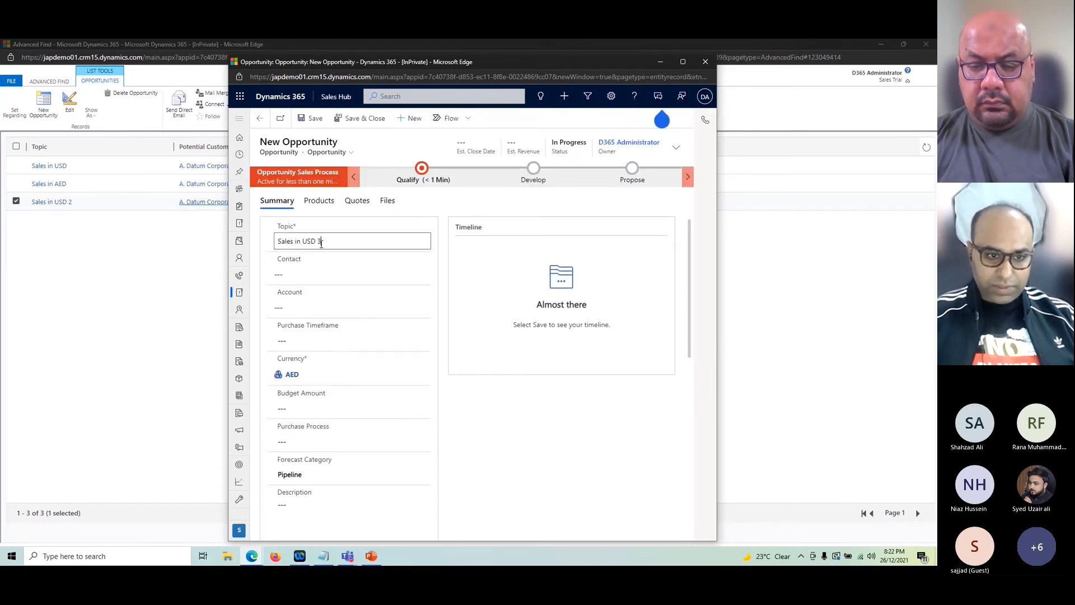
{"action": "left_click", "coordinate": [309, 374]}
{"action": "left_click", "coordinate": [328, 374]}
{"action": "type", "text": "USD"}
{"action": "left_click", "coordinate": [361, 118]}
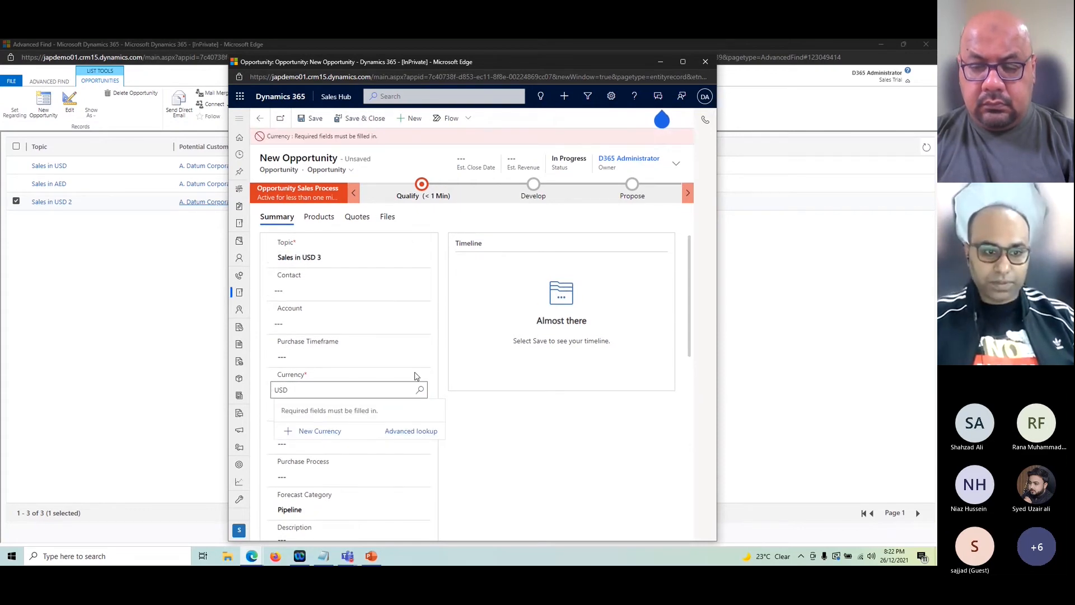
{"action": "left_click", "coordinate": [352, 396]}
{"action": "key", "text": "BackSpace"}
{"action": "left_click", "coordinate": [353, 427]}
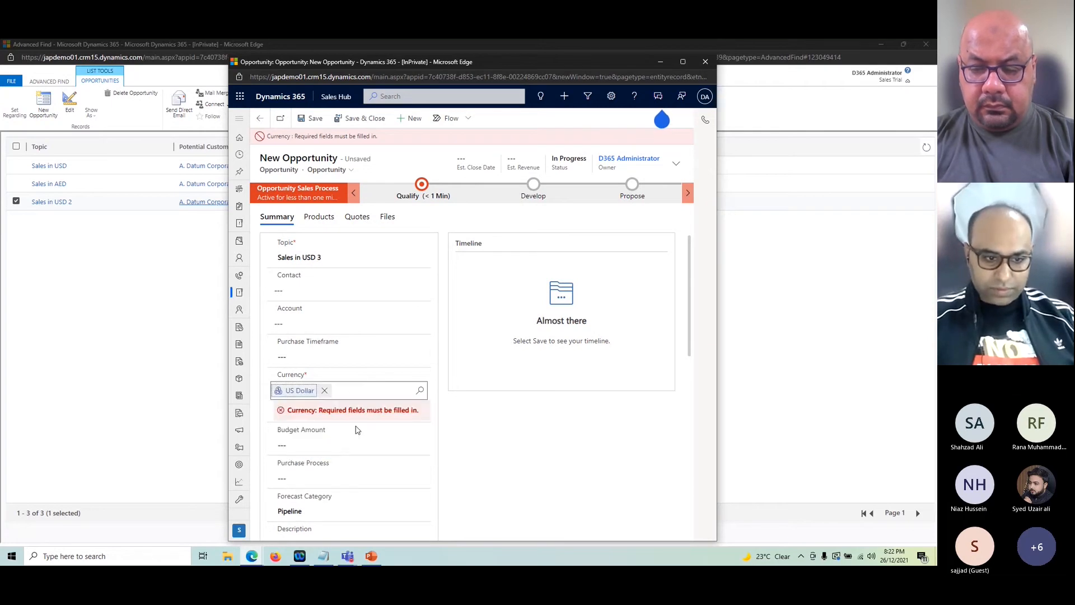
{"action": "left_click", "coordinate": [368, 117]}
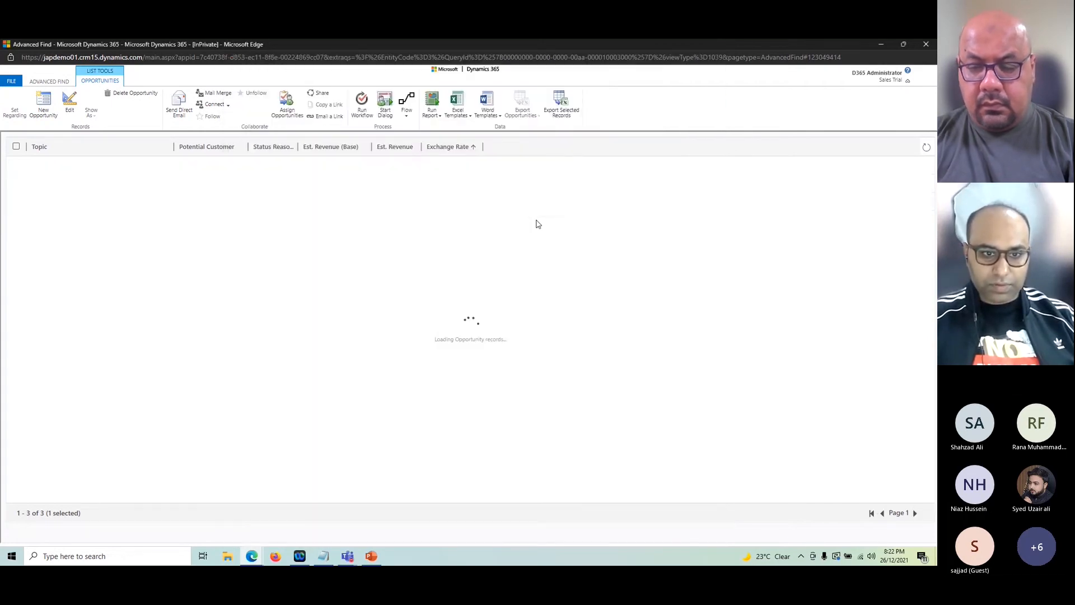
Step: Select the 'Sales in USD 3' row to read its 0.28 exchange rate against the 0.27 rate
{"action": "left_click", "coordinate": [440, 184]}
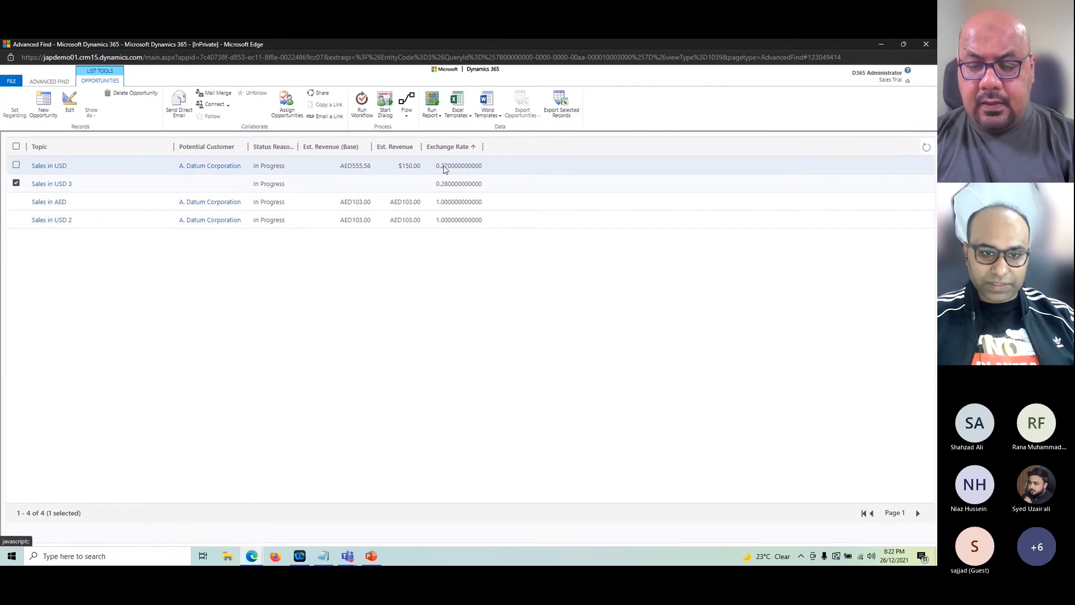
{"action": "left_click", "coordinate": [257, 559]}
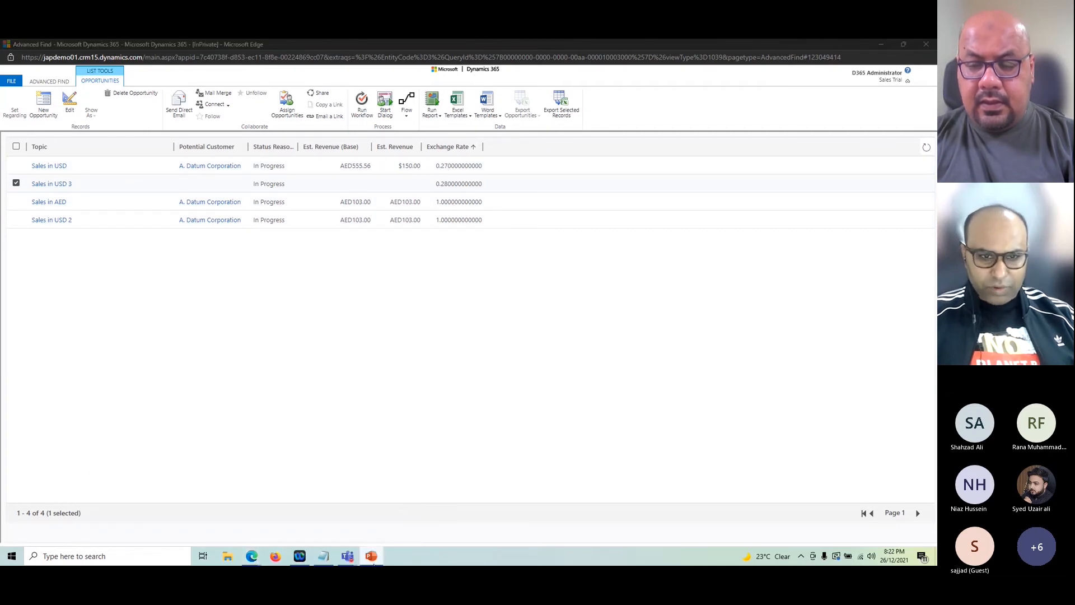
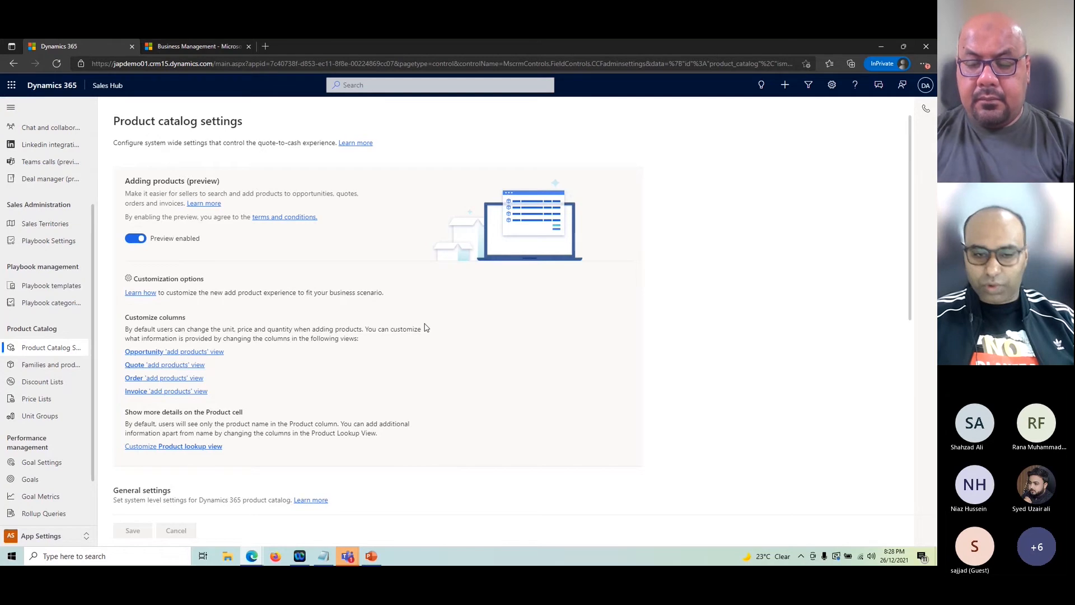
{"action": "scroll", "coordinate": [458, 373], "scroll_direction": "down", "scroll_amount": 2}
{"action": "scroll", "coordinate": [458, 373], "scroll_direction": "up", "scroll_amount": 2}
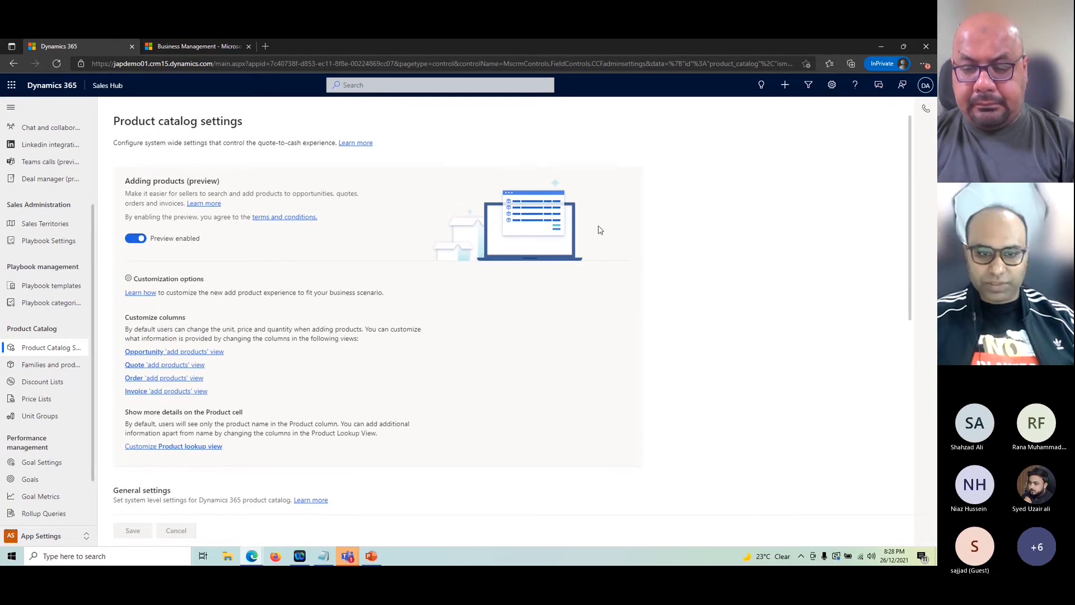
{"action": "scroll", "coordinate": [594, 360], "scroll_direction": "down", "scroll_amount": 6}
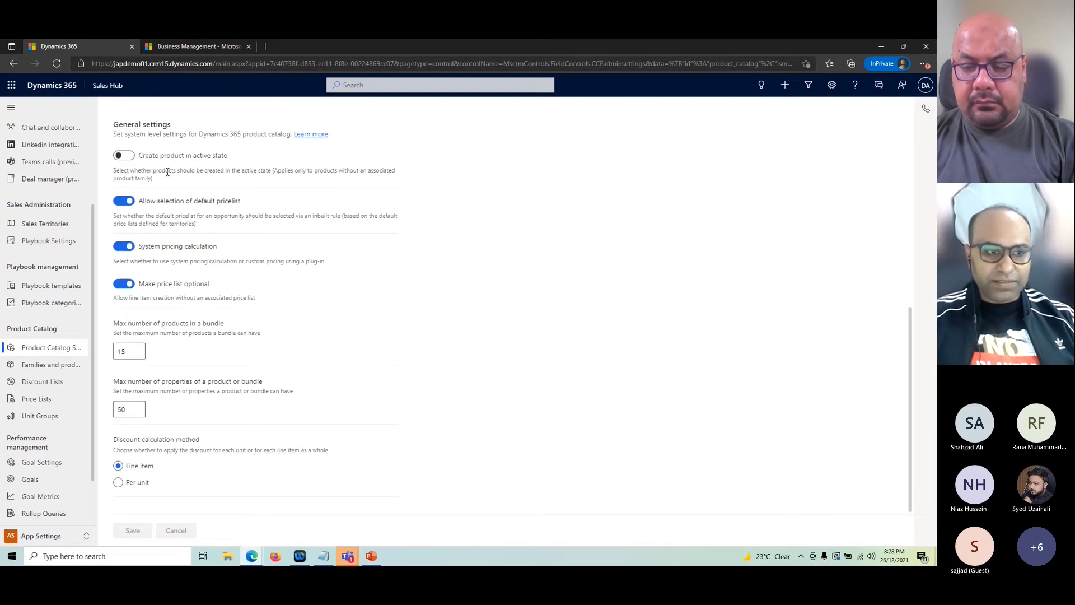
{"action": "left_click", "coordinate": [127, 161]}
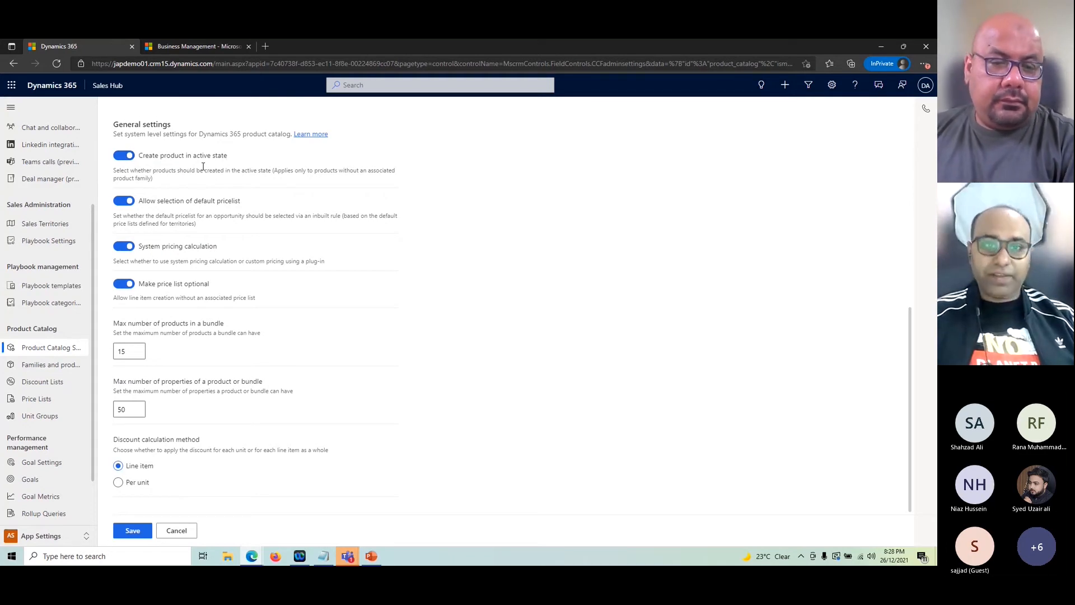
{"action": "left_click", "coordinate": [125, 157]}
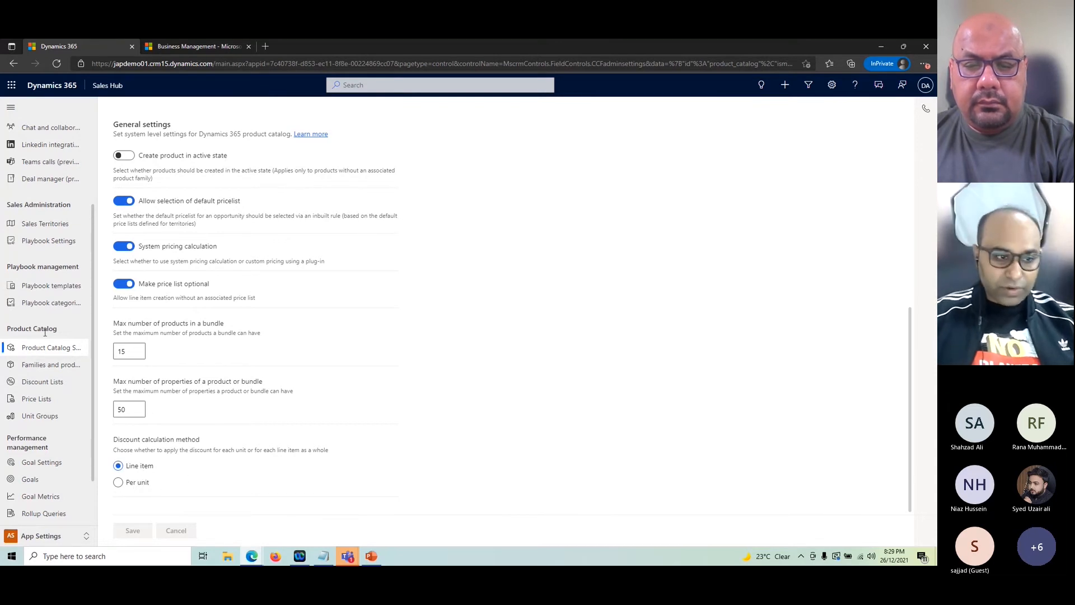
Step: Open the Water Bottles unit group from Unit Groups and view its related Units
{"action": "left_click", "coordinate": [36, 371]}
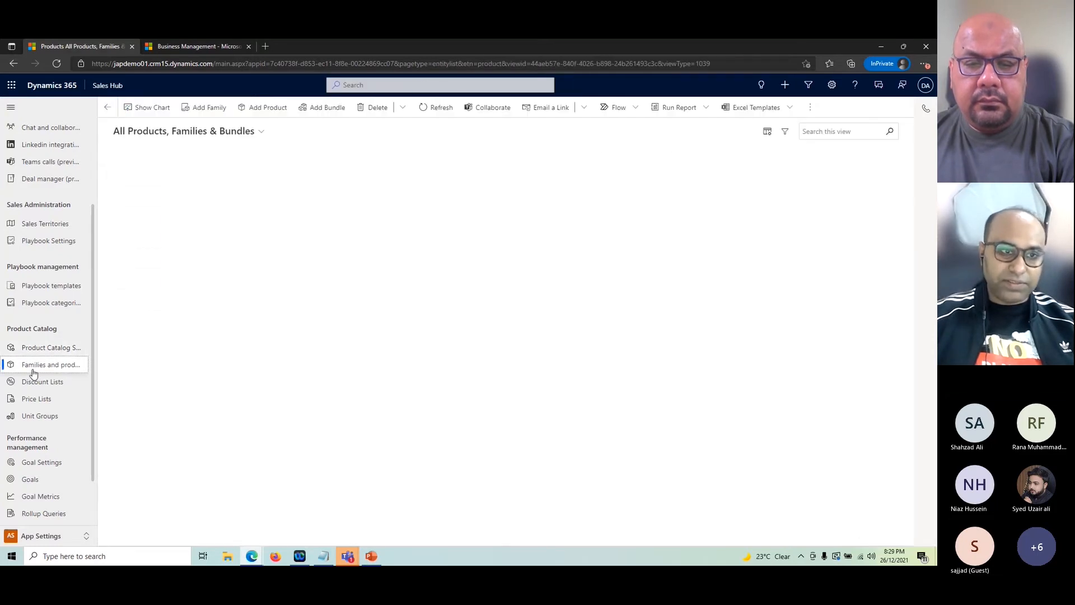
{"action": "left_click", "coordinate": [40, 417]}
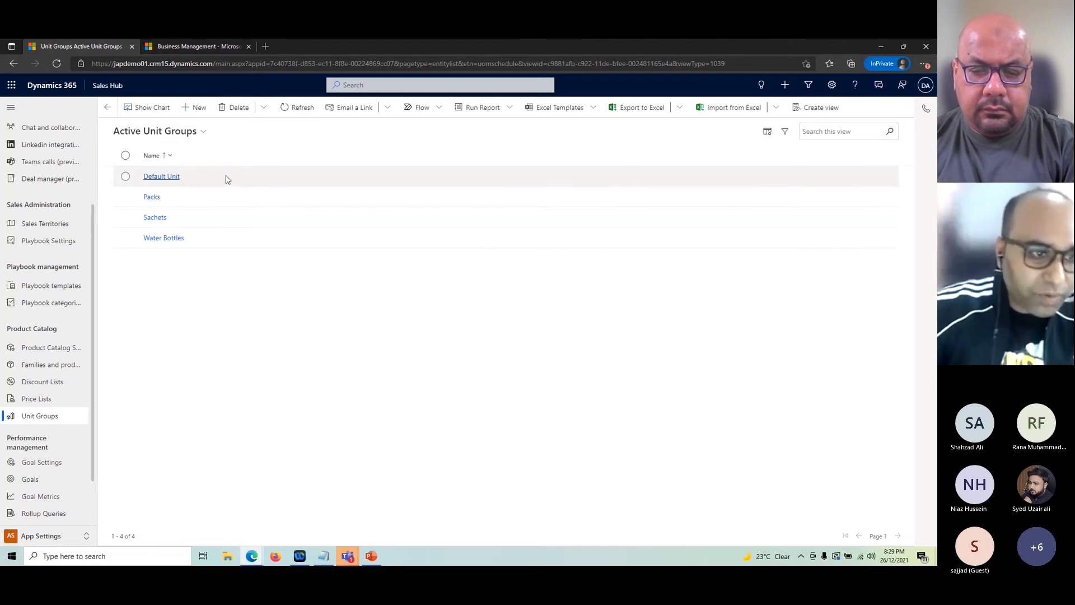
{"action": "left_click", "coordinate": [178, 238]}
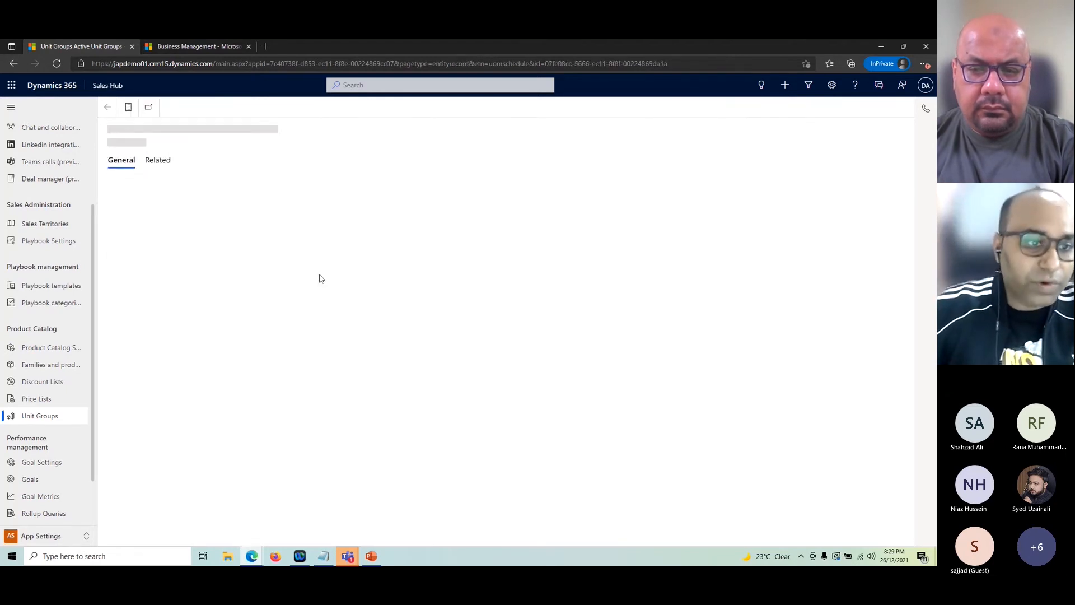
{"action": "left_click", "coordinate": [157, 161]}
{"action": "left_click", "coordinate": [174, 204]}
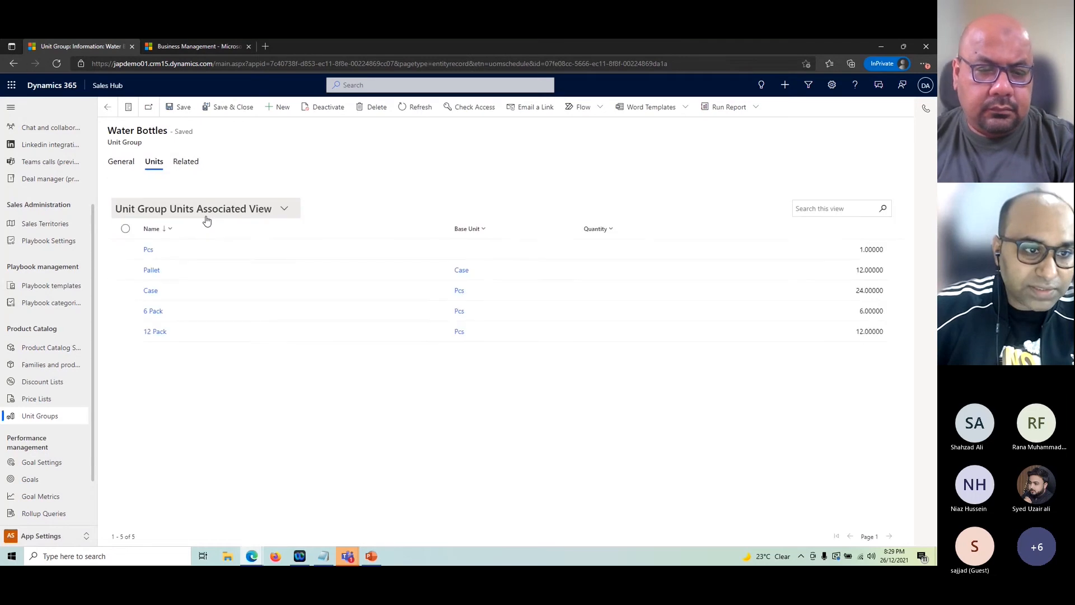
{"action": "left_click", "coordinate": [121, 162]}
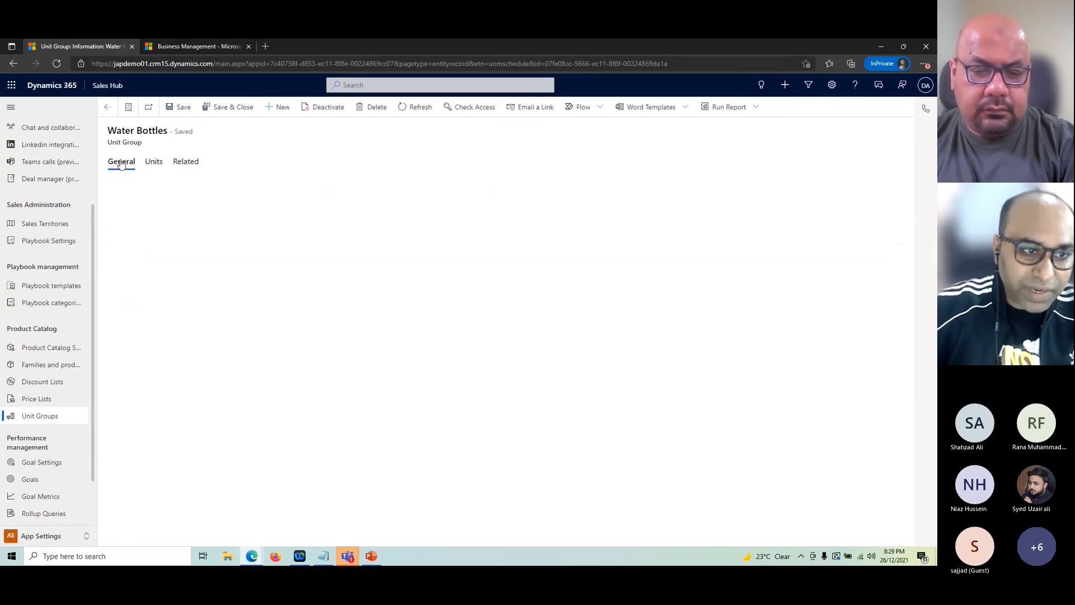
Step: Look at the Default Unit group, then reopen Water Bottles and list its units
{"action": "left_click", "coordinate": [107, 112]}
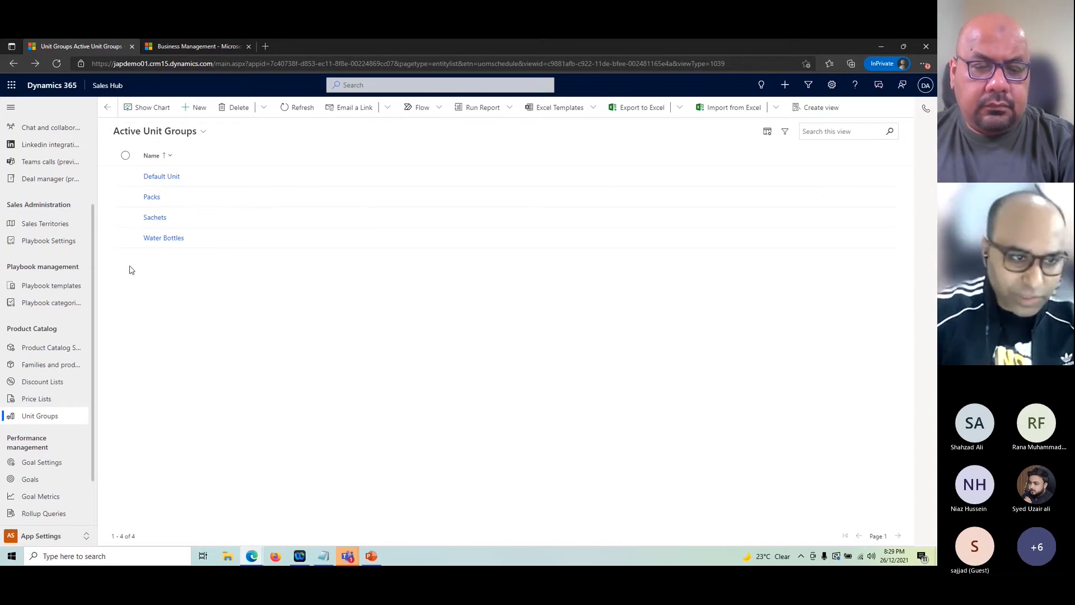
{"action": "left_click", "coordinate": [157, 179]}
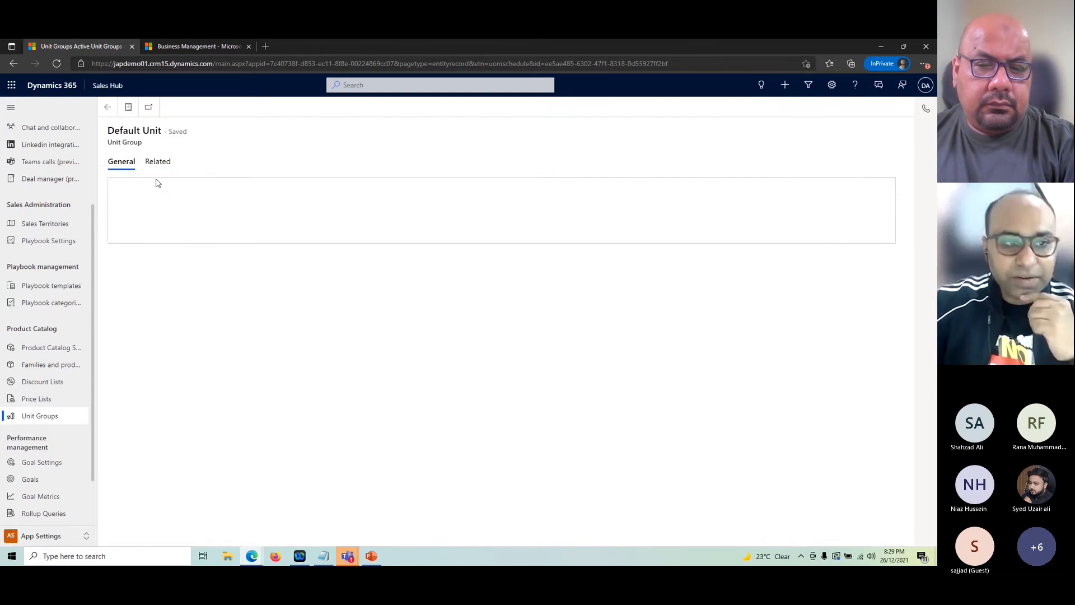
{"action": "left_click", "coordinate": [108, 108]}
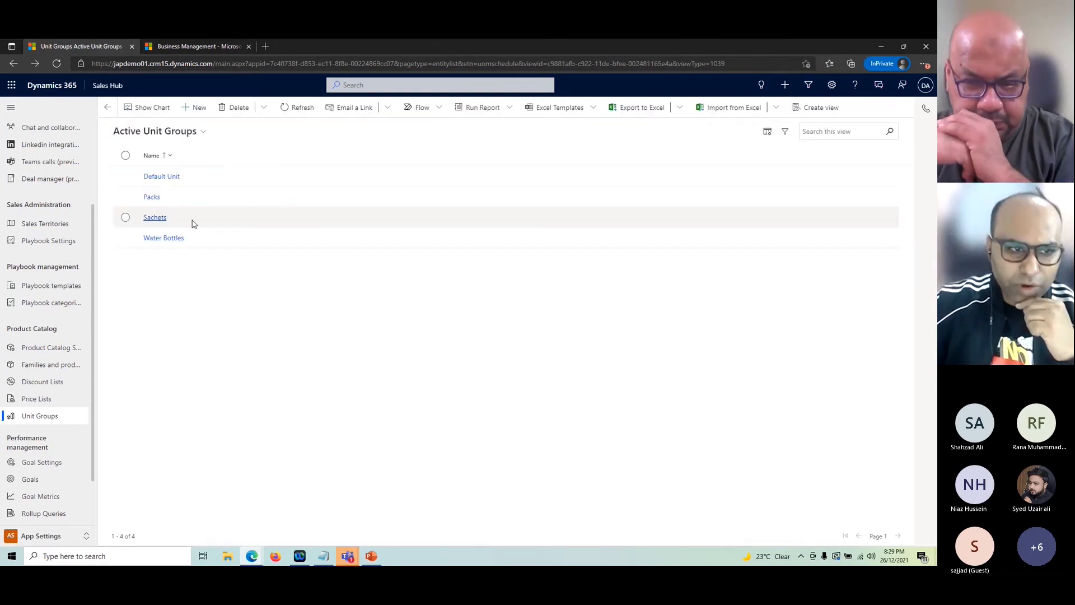
{"action": "left_click", "coordinate": [168, 238]}
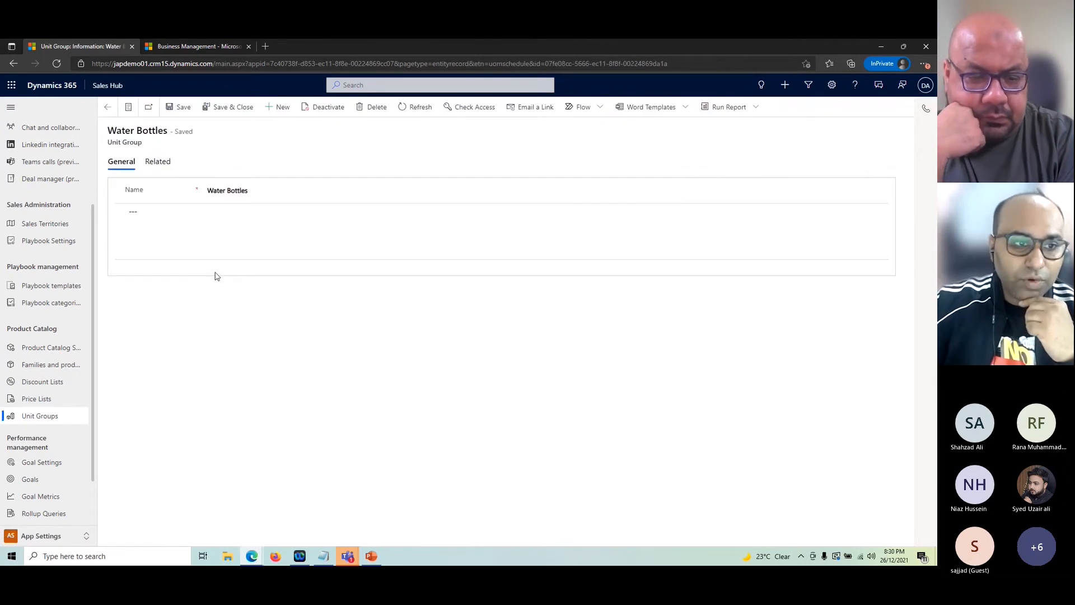
{"action": "left_click", "coordinate": [162, 163]}
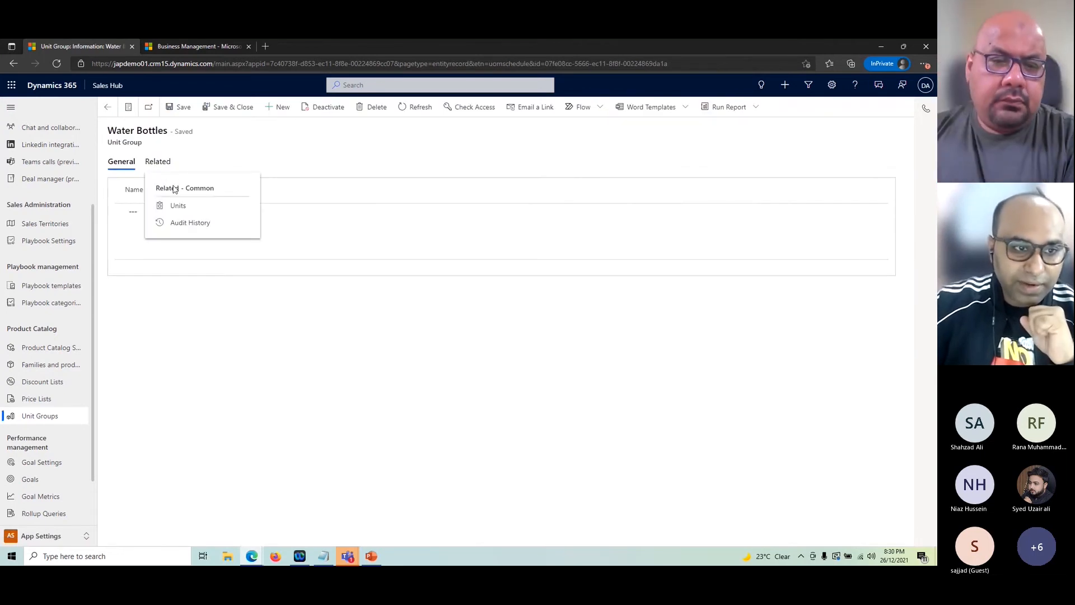
{"action": "left_click", "coordinate": [178, 207]}
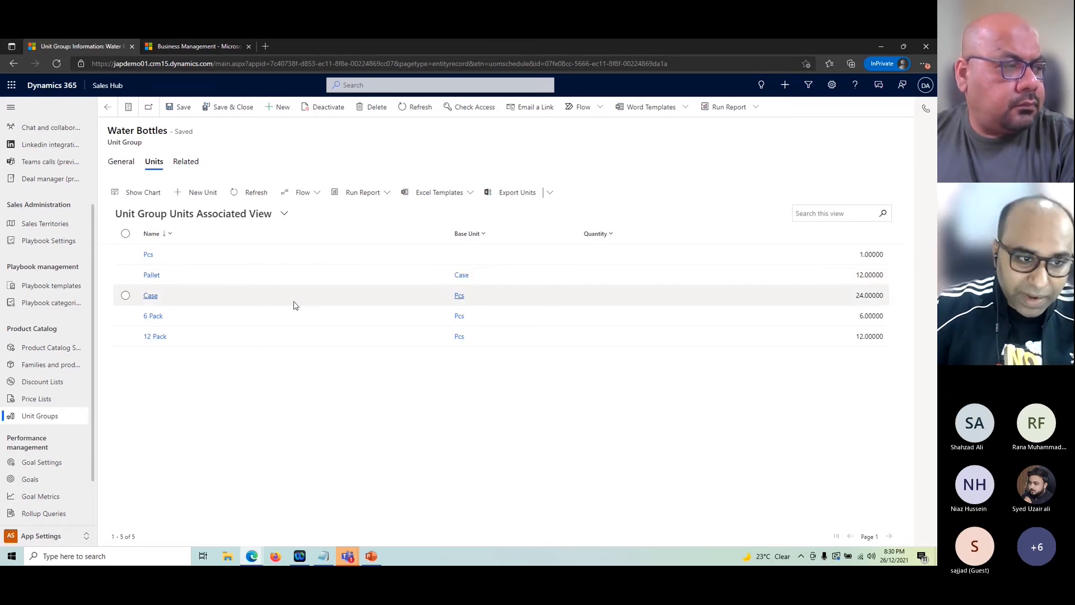
Step: Review the Pcs and 6 Pack unit records, checking the 6 Pack quantity without editing
{"action": "double_click", "coordinate": [277, 254]}
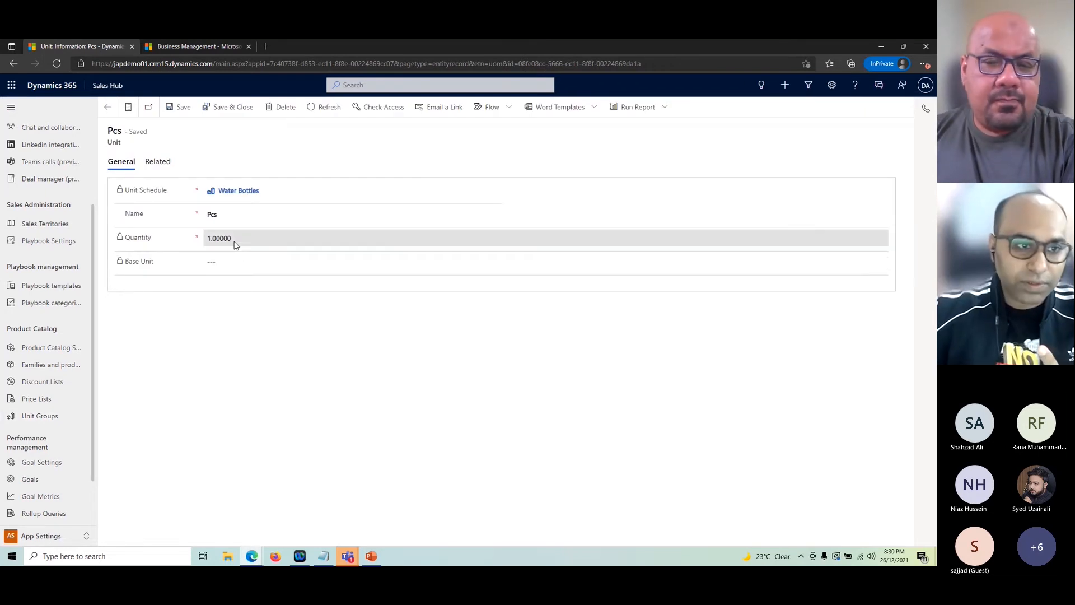
{"action": "left_click", "coordinate": [107, 107]}
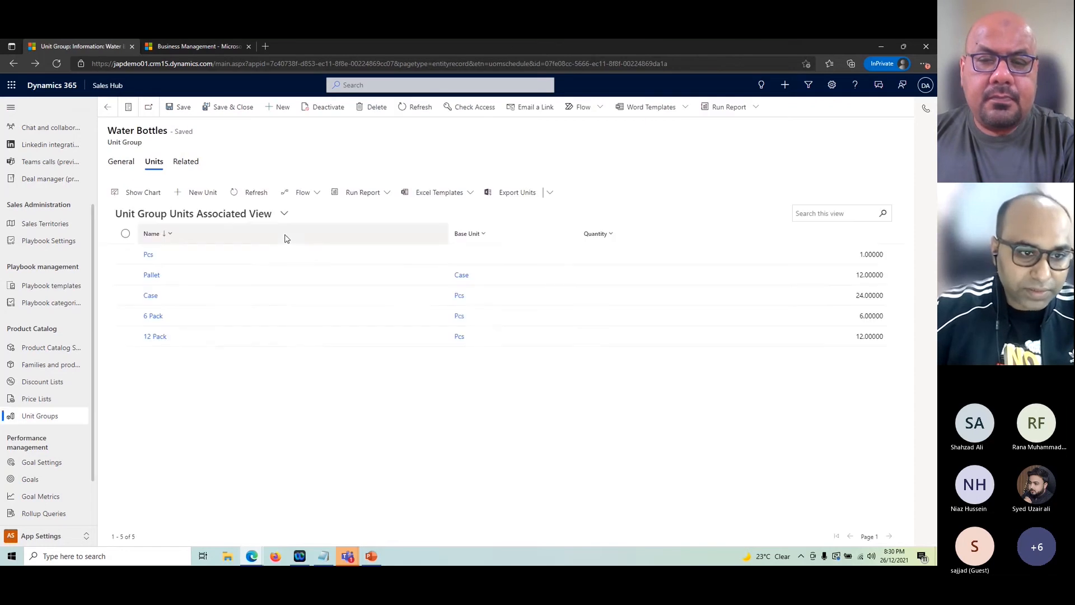
{"action": "double_click", "coordinate": [261, 320]}
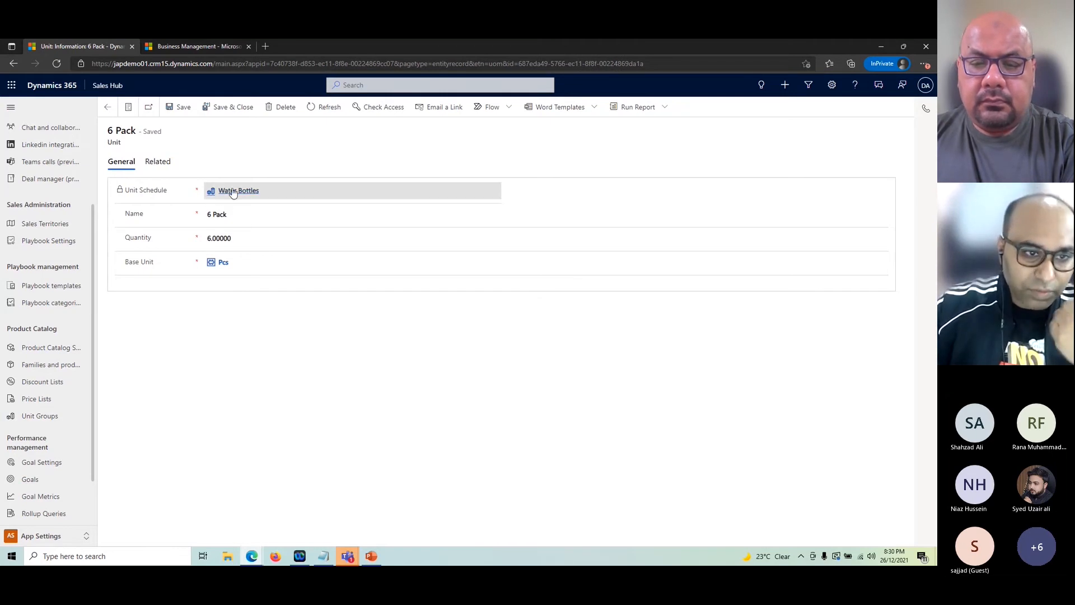
{"action": "left_click", "coordinate": [221, 238]}
{"action": "left_click", "coordinate": [248, 305]}
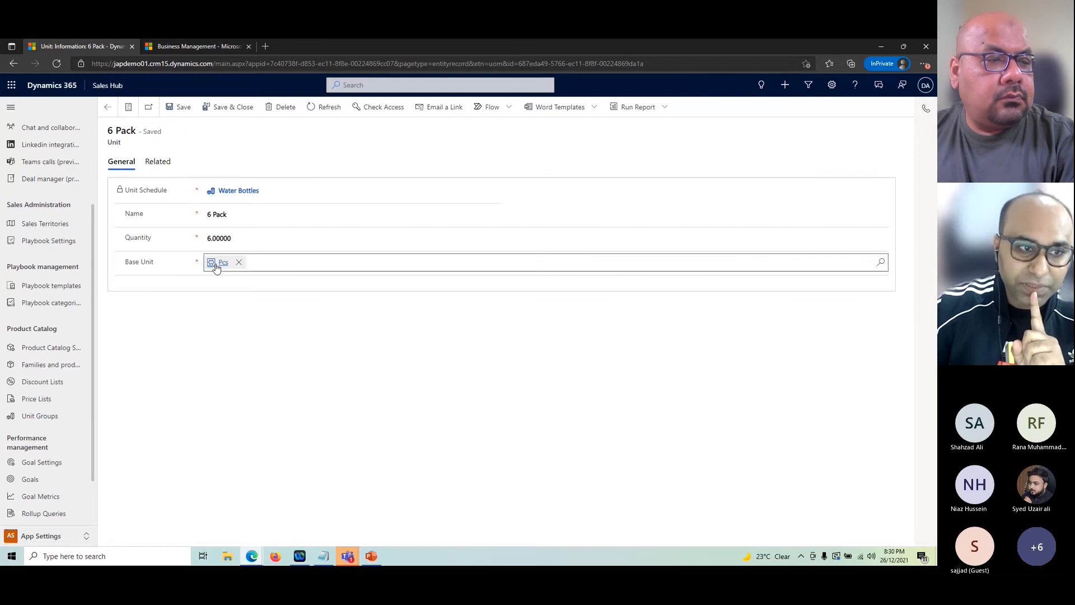
{"action": "left_click", "coordinate": [108, 107]}
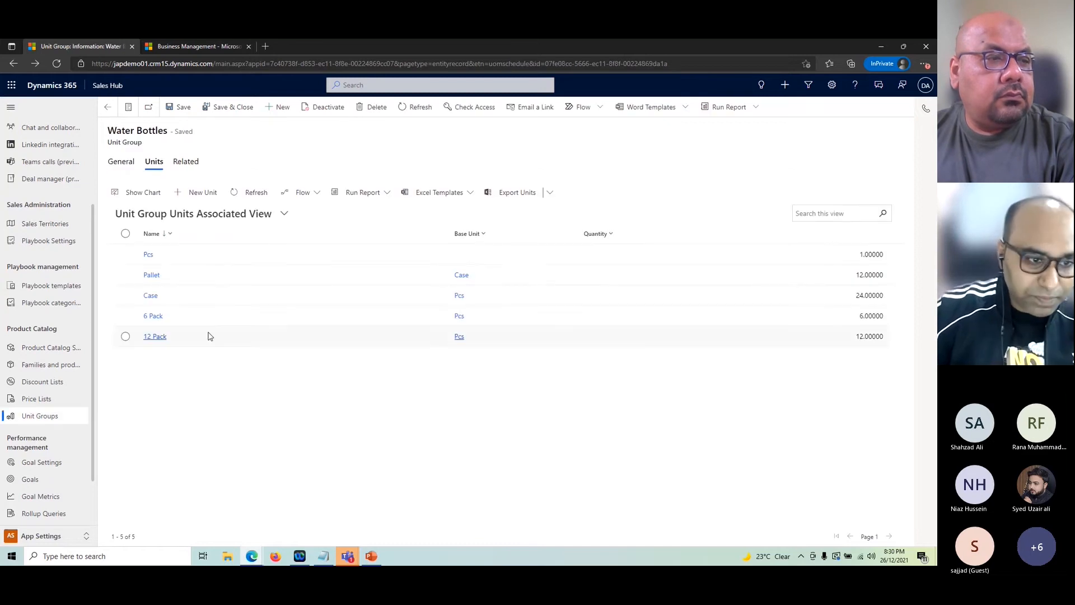
Step: Review the 12 Pack, Case and Pallet unit records, returning to Water Bottles after each
{"action": "left_click", "coordinate": [157, 337]}
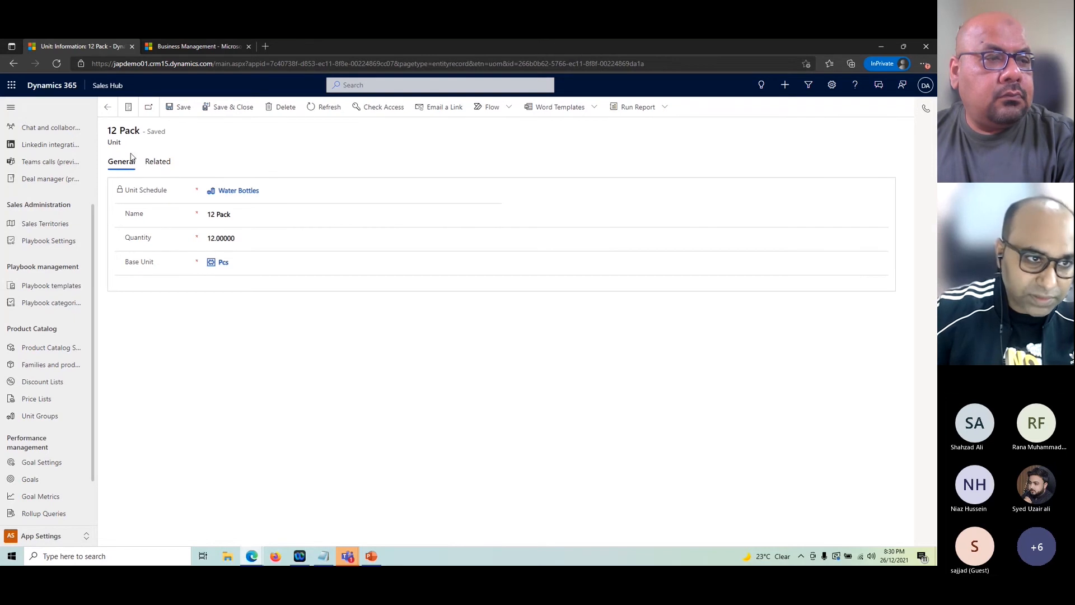
{"action": "left_click", "coordinate": [109, 108]}
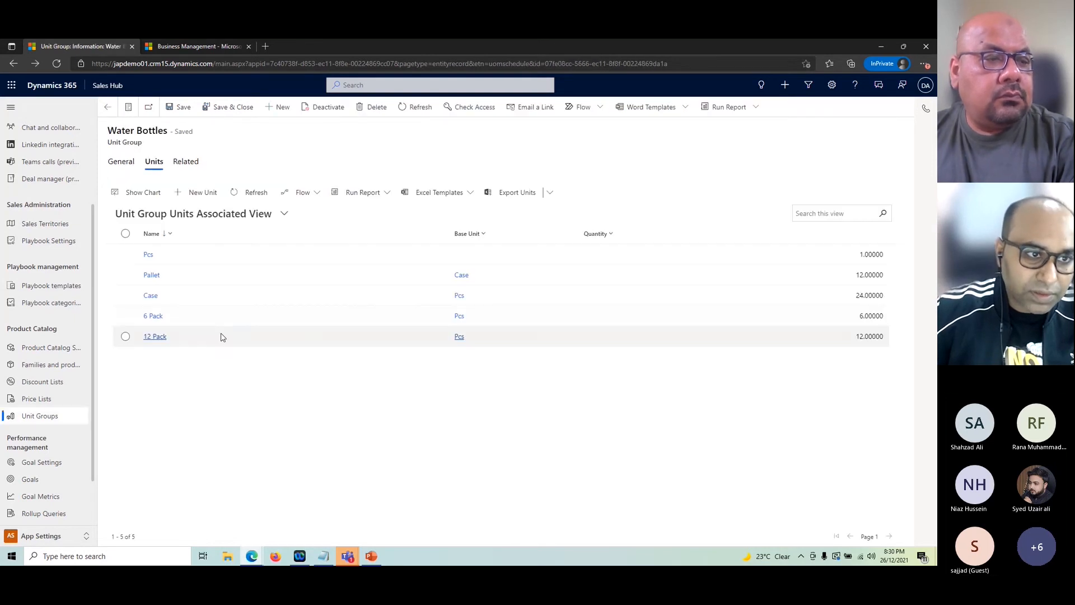
{"action": "left_click", "coordinate": [150, 296]}
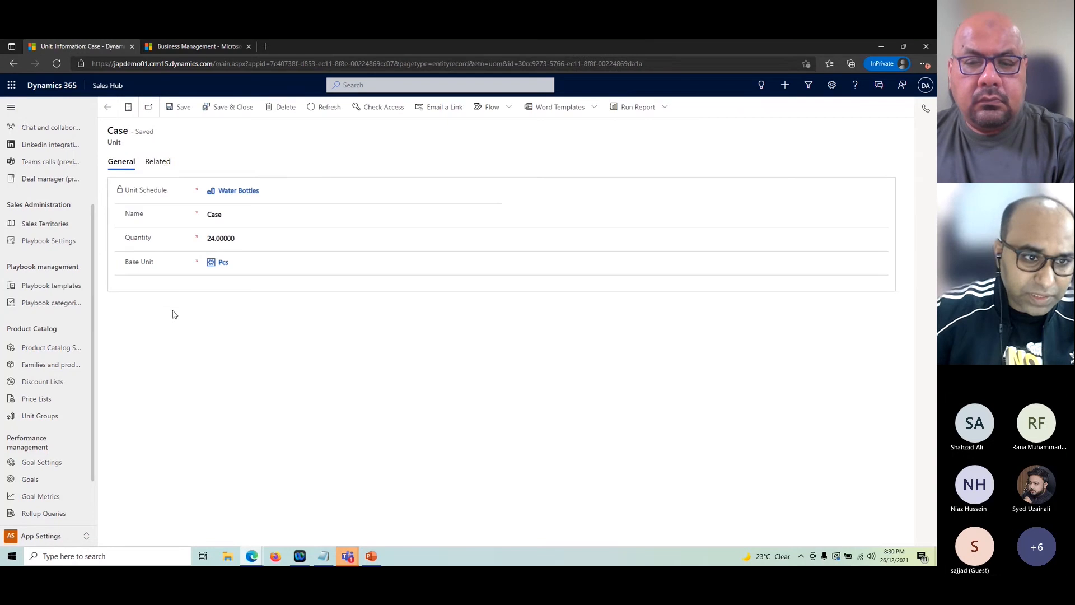
{"action": "left_click", "coordinate": [107, 107]}
{"action": "left_click", "coordinate": [153, 276]}
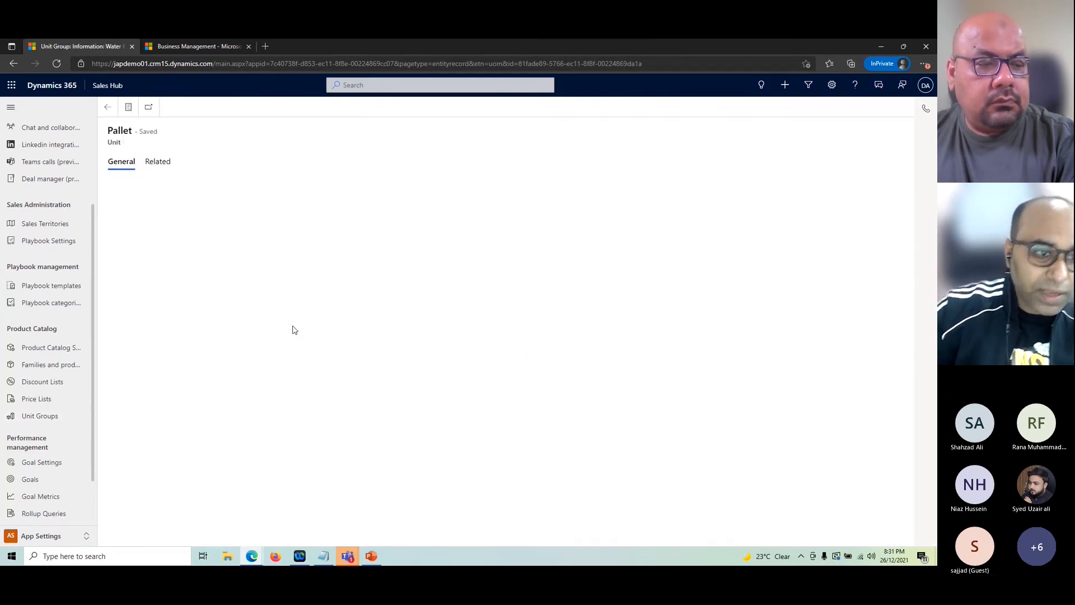
{"action": "left_click", "coordinate": [158, 162]}
{"action": "left_click", "coordinate": [122, 140]}
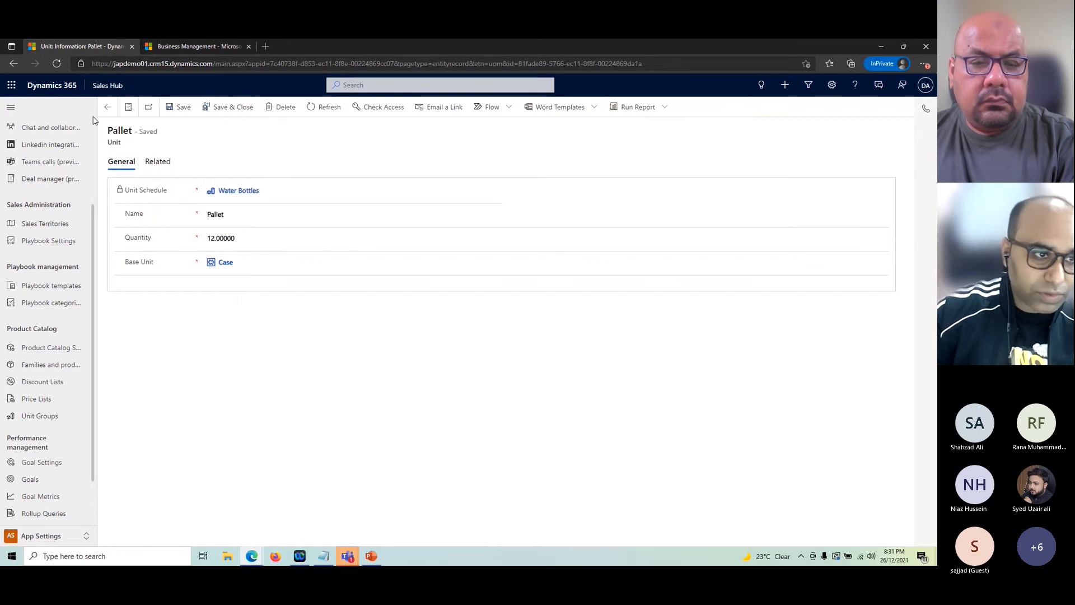
{"action": "left_click", "coordinate": [109, 106]}
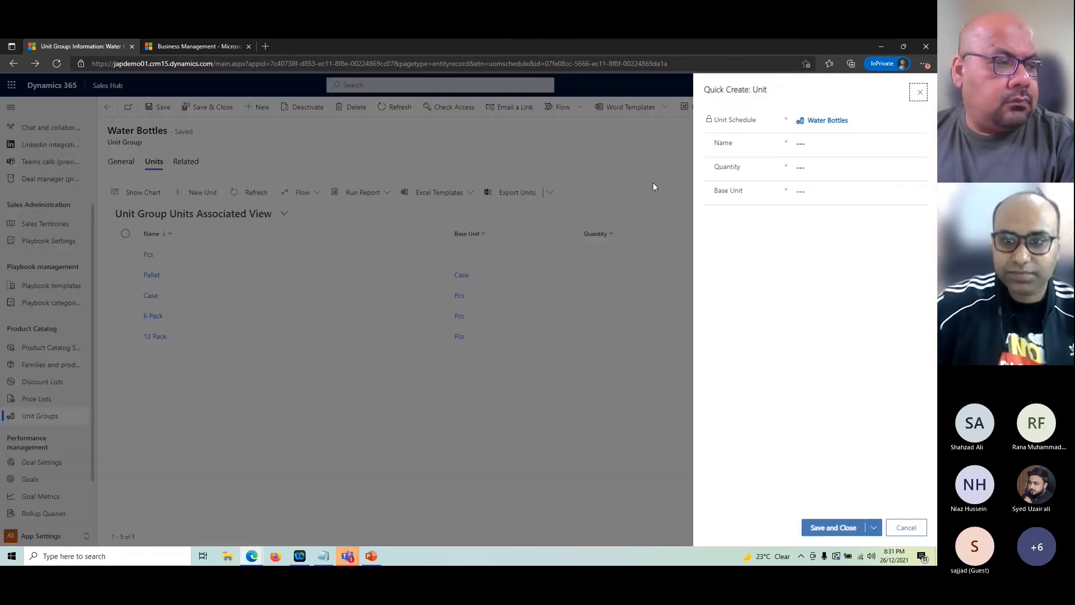
Step: Quick-create unit 'Truck' with quantity 100 and base unit Pallet, then save and close
{"action": "left_click", "coordinate": [852, 137]}
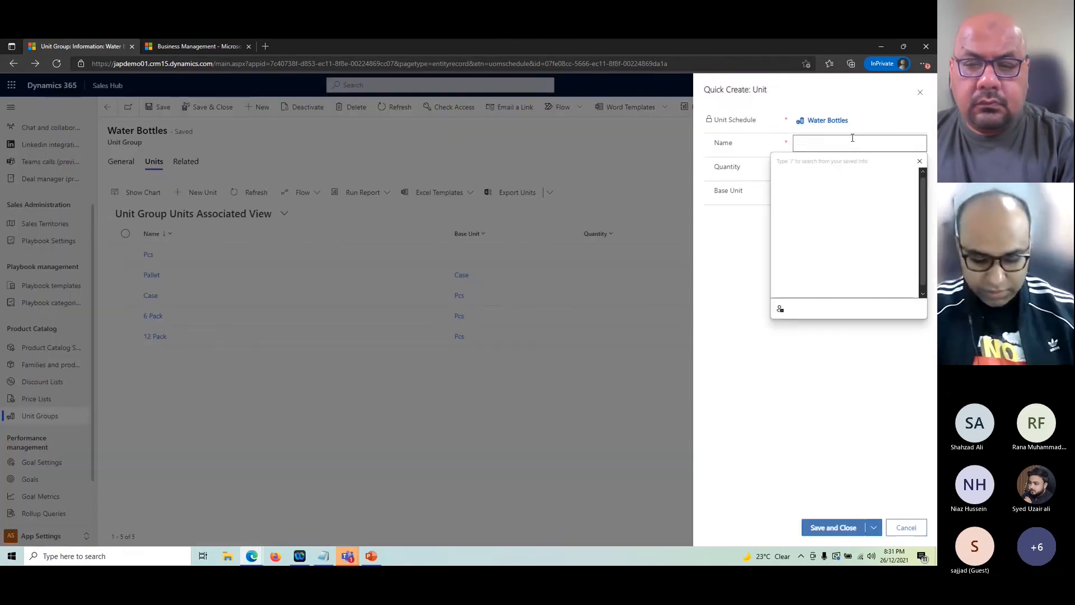
{"action": "type", "text": "Truck"}
{"action": "key", "text": "Tab"}
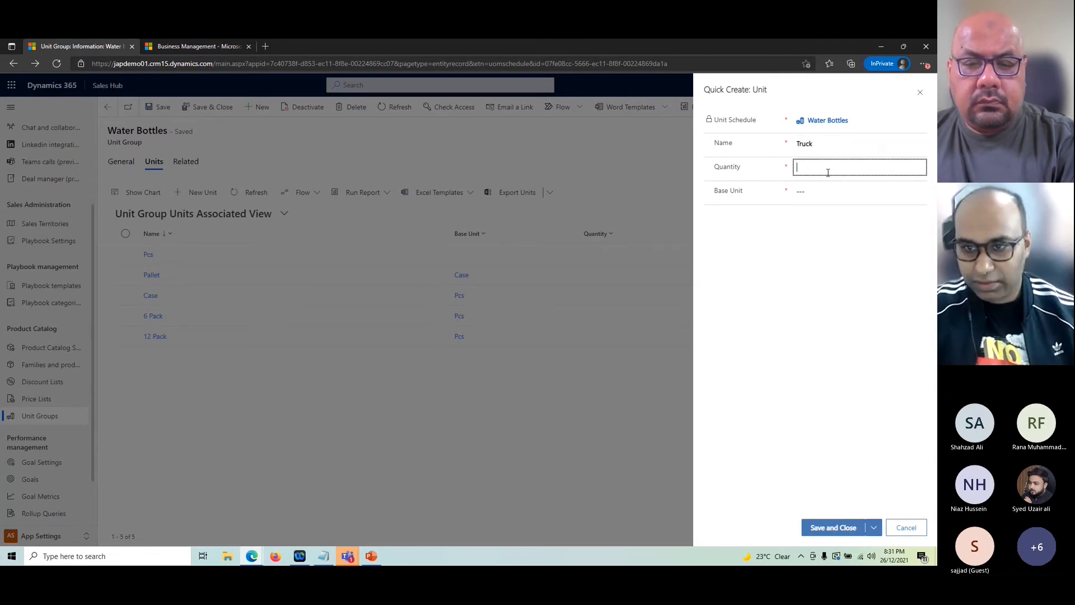
{"action": "type", "text": "100"}
{"action": "key", "text": "Tab"}
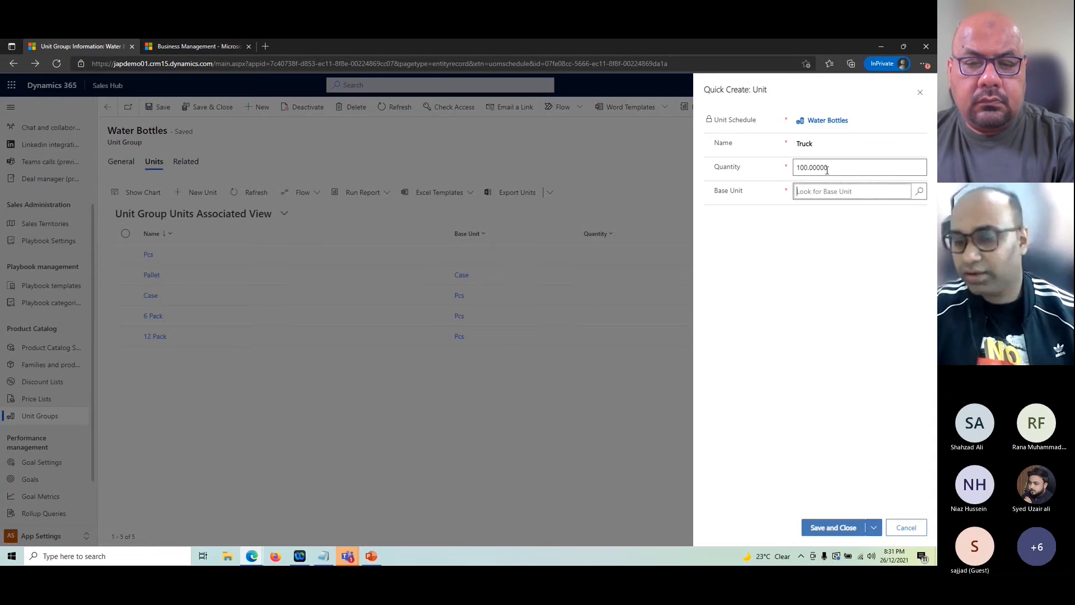
{"action": "left_click", "coordinate": [921, 192]}
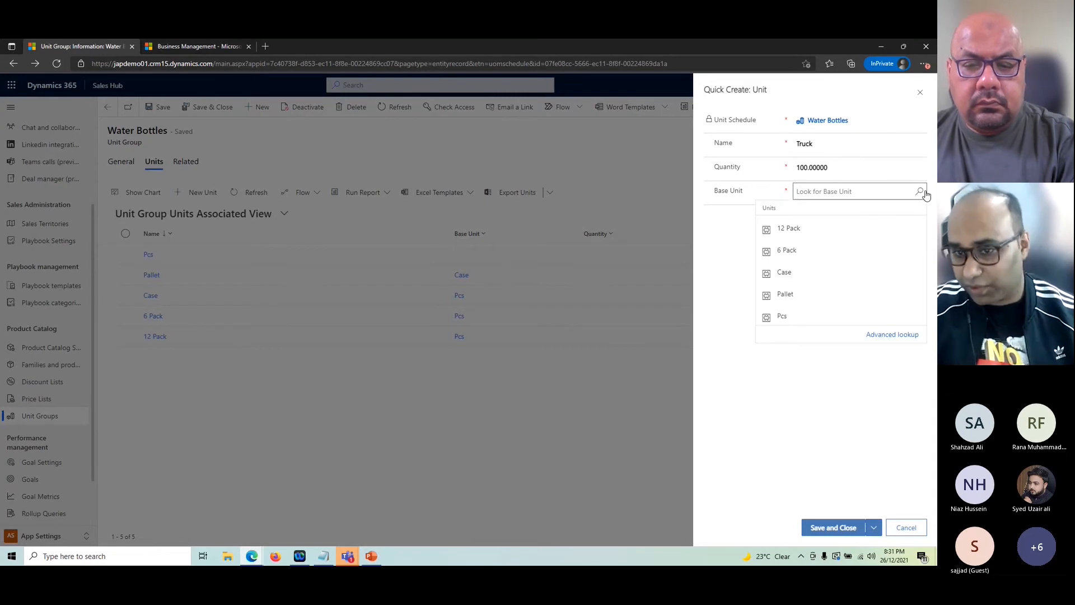
{"action": "left_click", "coordinate": [806, 298]}
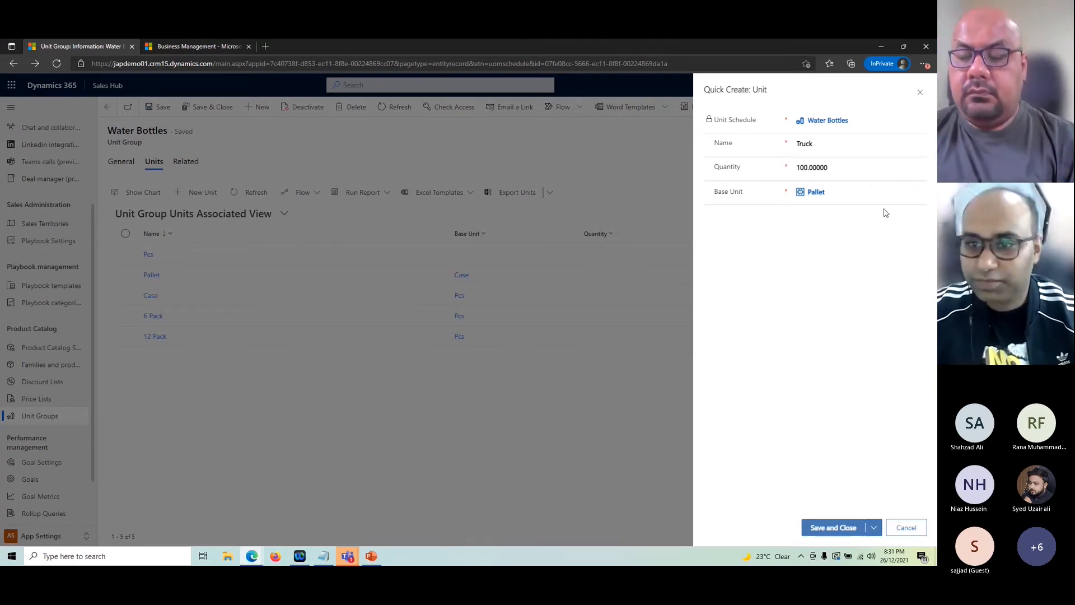
{"action": "left_click", "coordinate": [833, 527]}
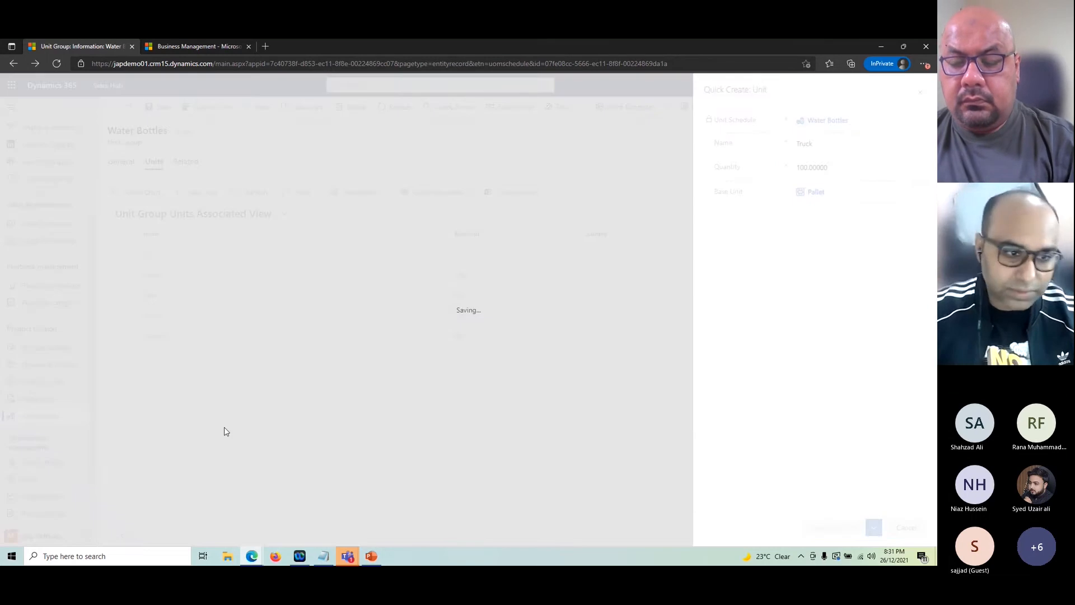
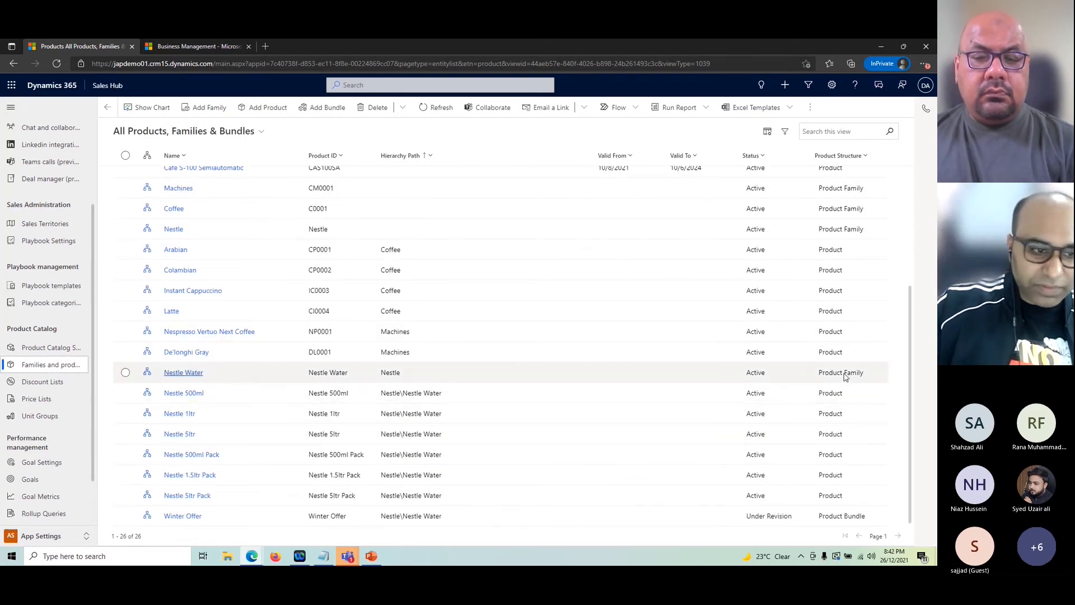
{"action": "left_click", "coordinate": [182, 374]}
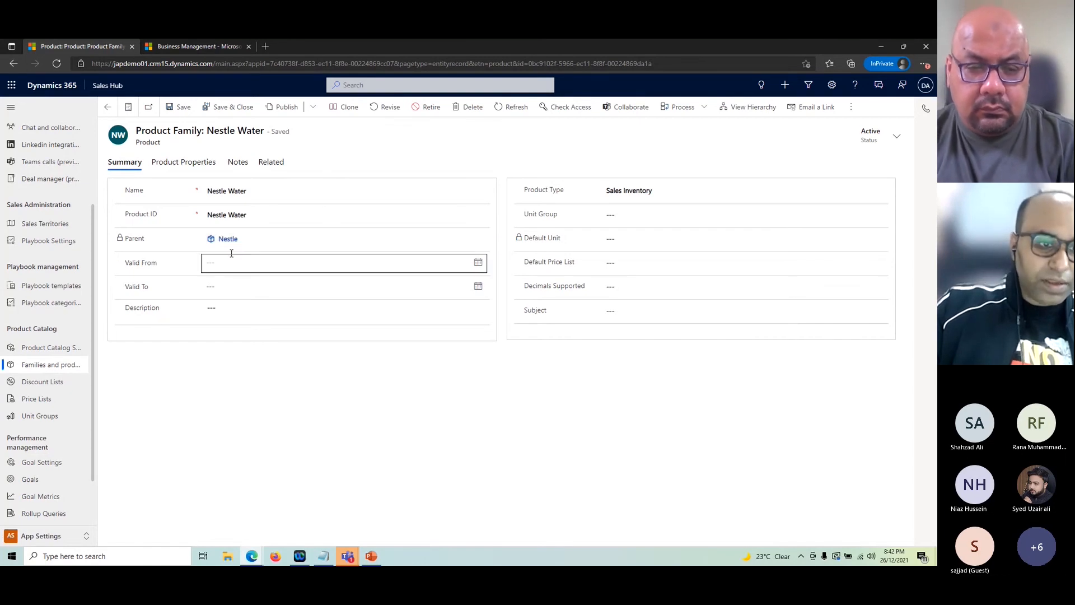
{"action": "left_click", "coordinate": [227, 241]}
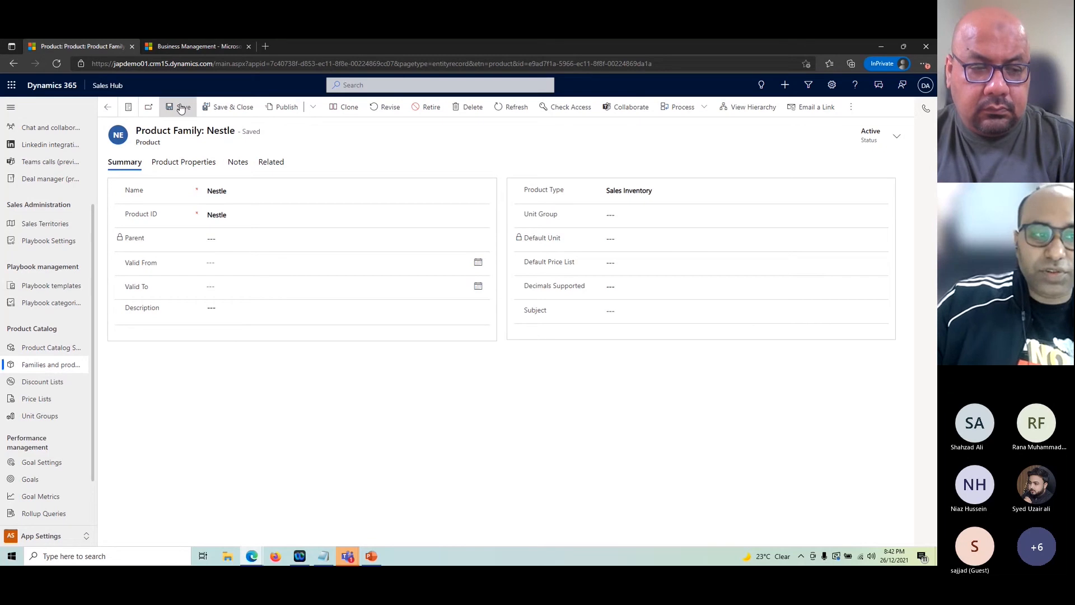
{"action": "left_click", "coordinate": [108, 107]}
{"action": "left_click", "coordinate": [108, 107]}
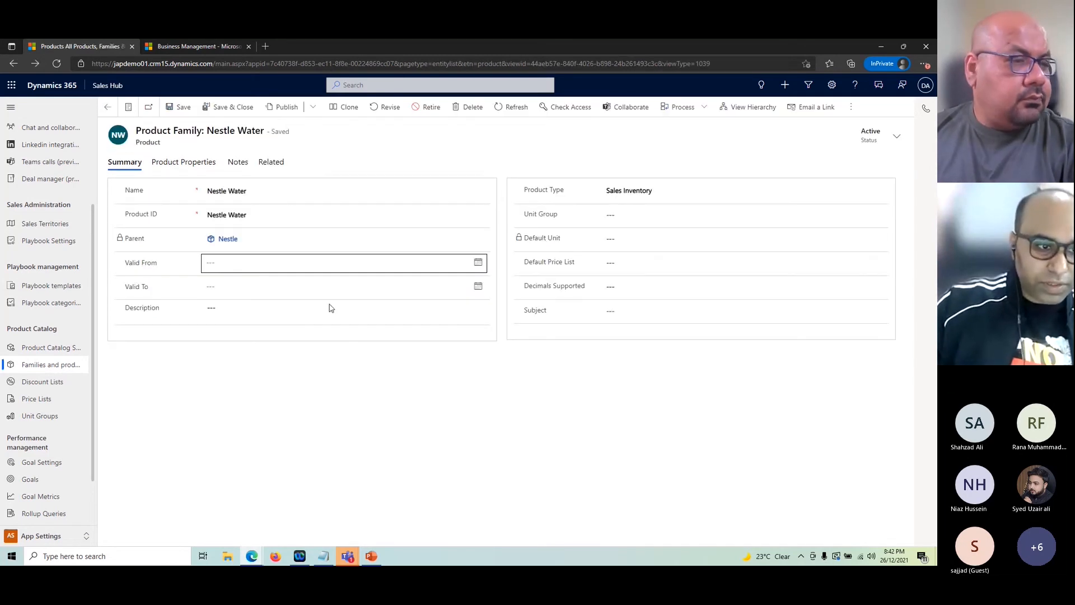
{"action": "scroll", "coordinate": [233, 407], "scroll_direction": "down", "scroll_amount": 3}
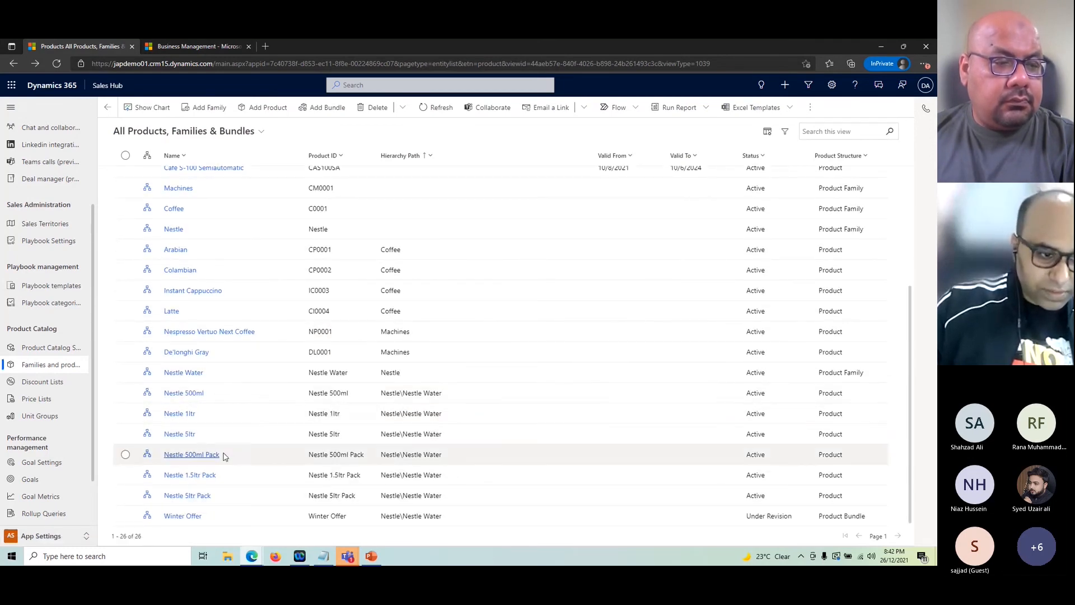
{"action": "left_click", "coordinate": [148, 373]}
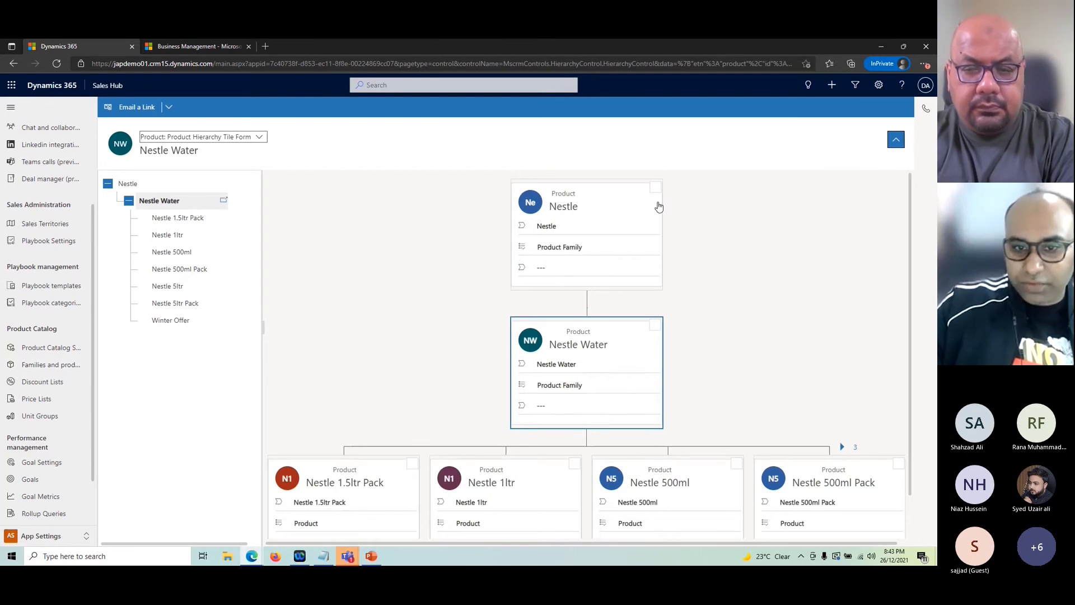
{"action": "scroll", "coordinate": [495, 292], "scroll_direction": "down", "scroll_amount": 1}
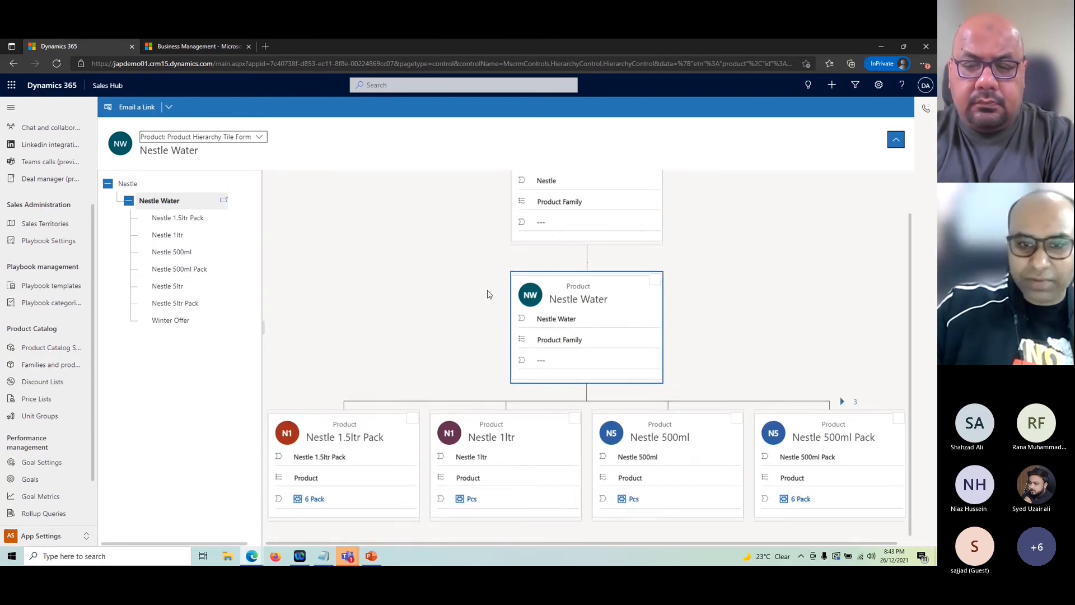
{"action": "scroll", "coordinate": [724, 306], "scroll_direction": "up", "scroll_amount": 1}
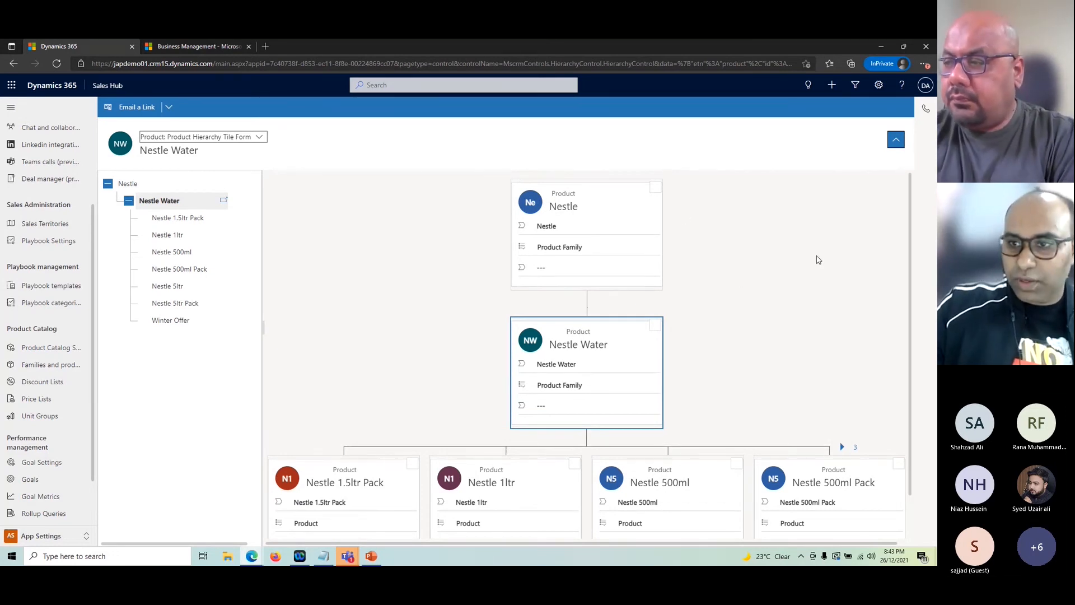
{"action": "scroll", "coordinate": [752, 345], "scroll_direction": "down", "scroll_amount": 1}
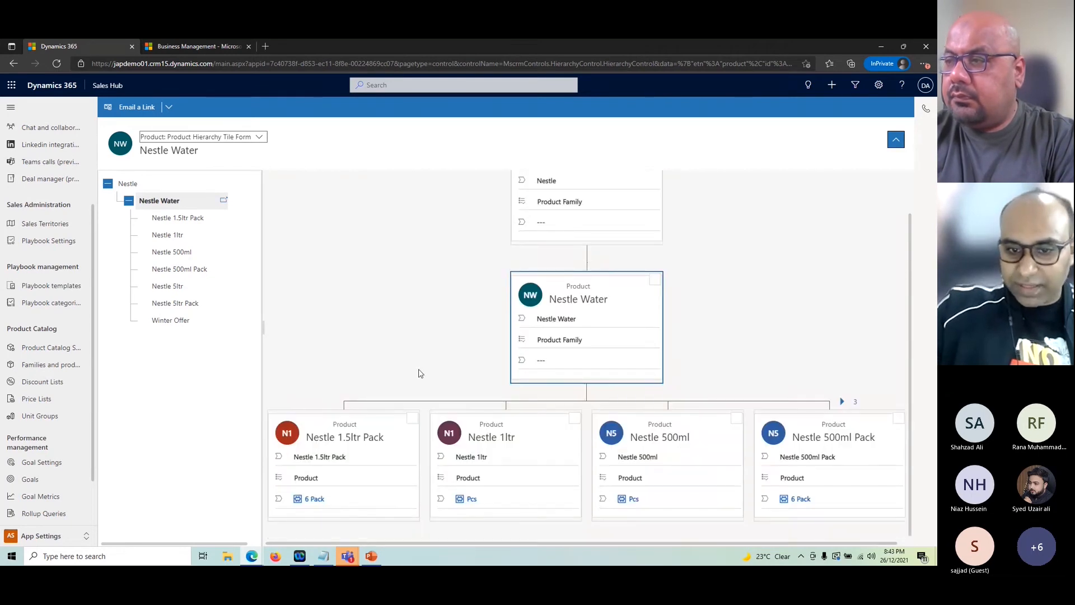
{"action": "scroll", "coordinate": [544, 333], "scroll_direction": "up", "scroll_amount": 1}
{"action": "scroll", "coordinate": [746, 384], "scroll_direction": "down", "scroll_amount": 1}
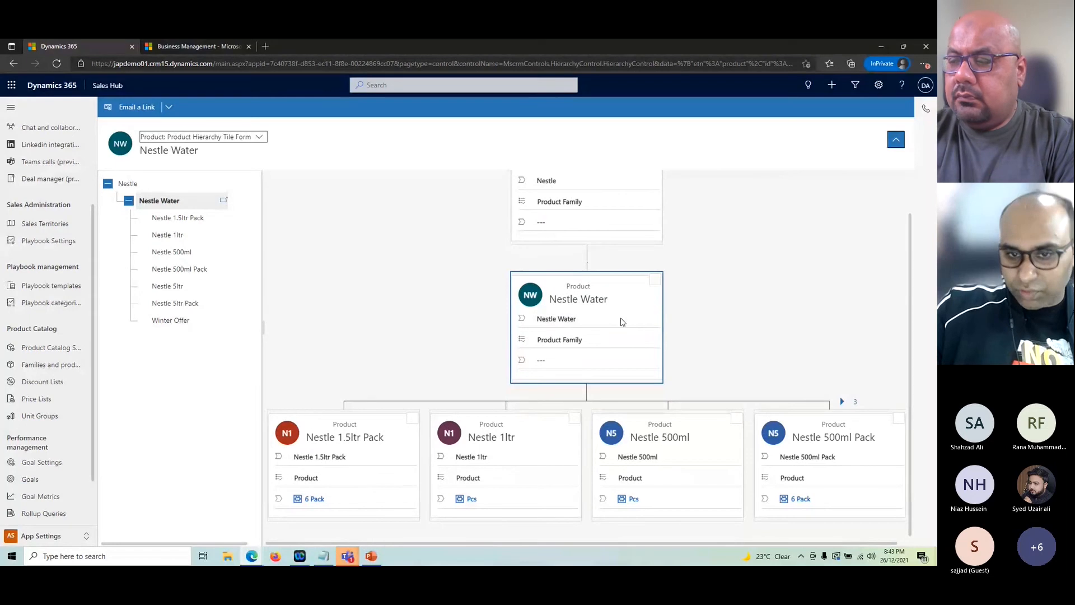
{"action": "scroll", "coordinate": [670, 365], "scroll_direction": "up", "scroll_amount": 1}
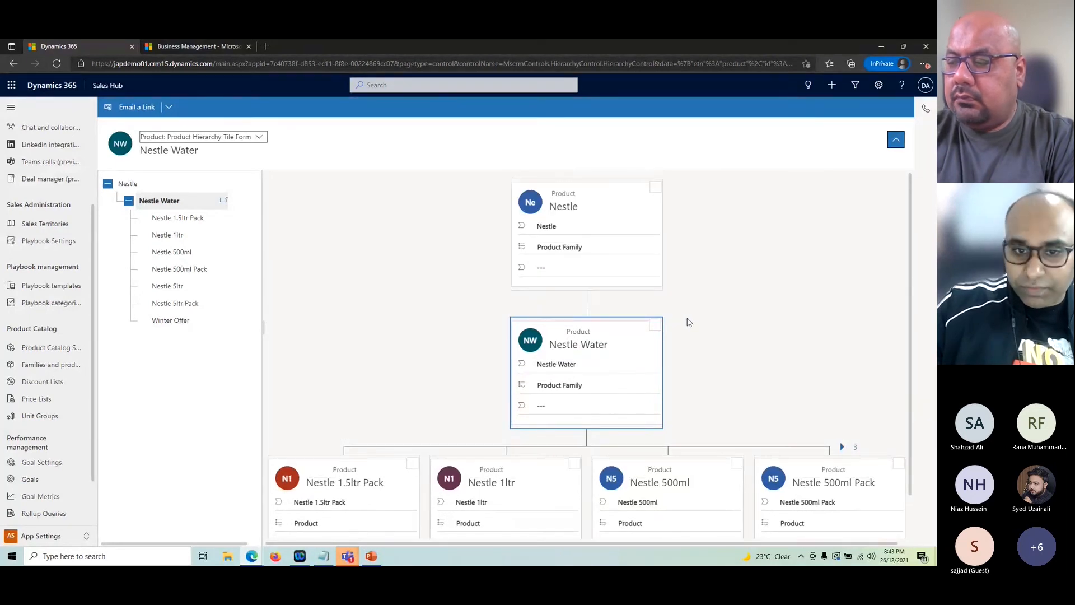
{"action": "scroll", "coordinate": [405, 407], "scroll_direction": "down", "scroll_amount": 1}
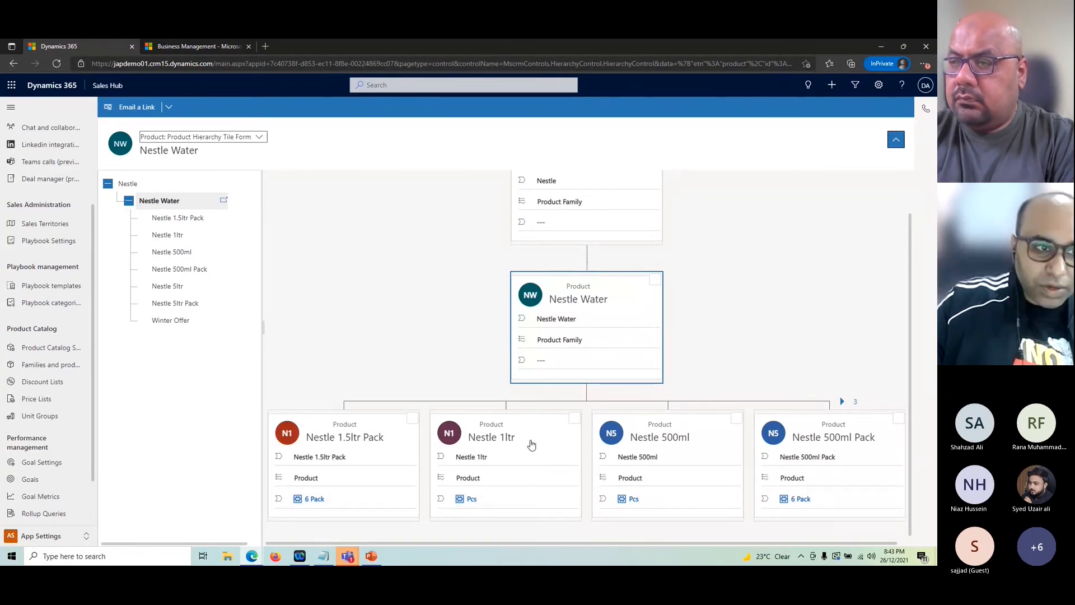
{"action": "left_click", "coordinate": [45, 365]}
{"action": "scroll", "coordinate": [336, 442], "scroll_direction": "down", "scroll_amount": 3}
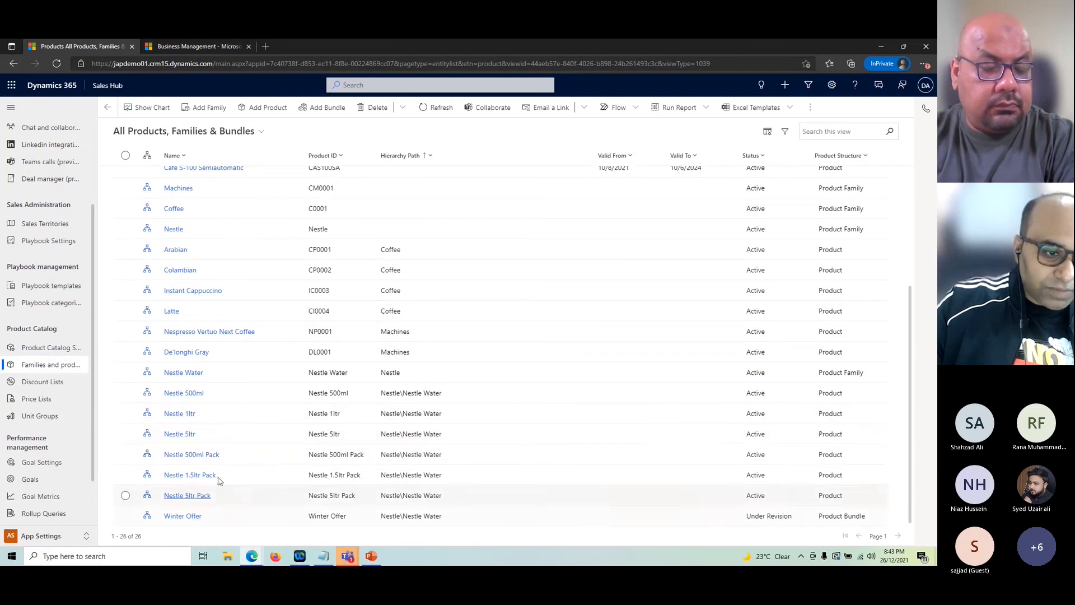
{"action": "double_click", "coordinate": [251, 379]}
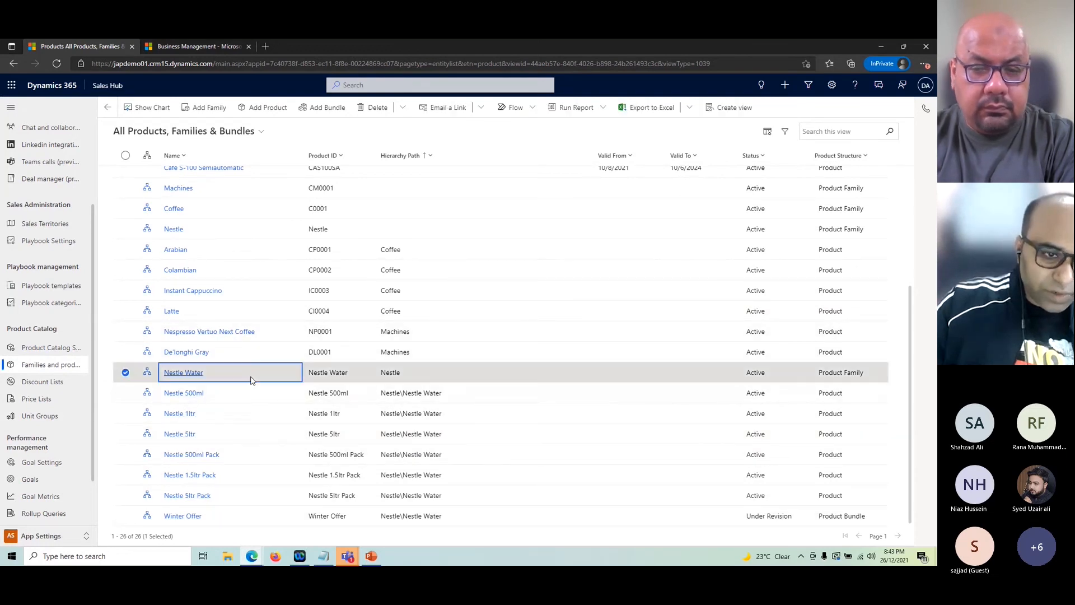
{"action": "left_click", "coordinate": [187, 162]}
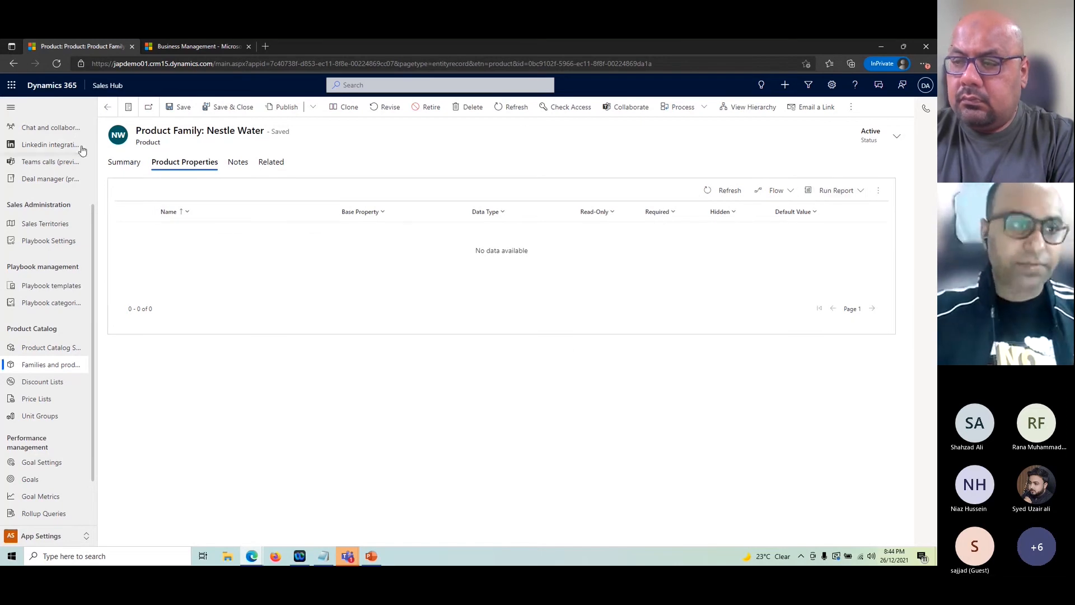
{"action": "left_click", "coordinate": [108, 107]}
{"action": "scroll", "coordinate": [468, 480], "scroll_direction": "down", "scroll_amount": 3}
{"action": "scroll", "coordinate": [468, 479], "scroll_direction": "down", "scroll_amount": 2}
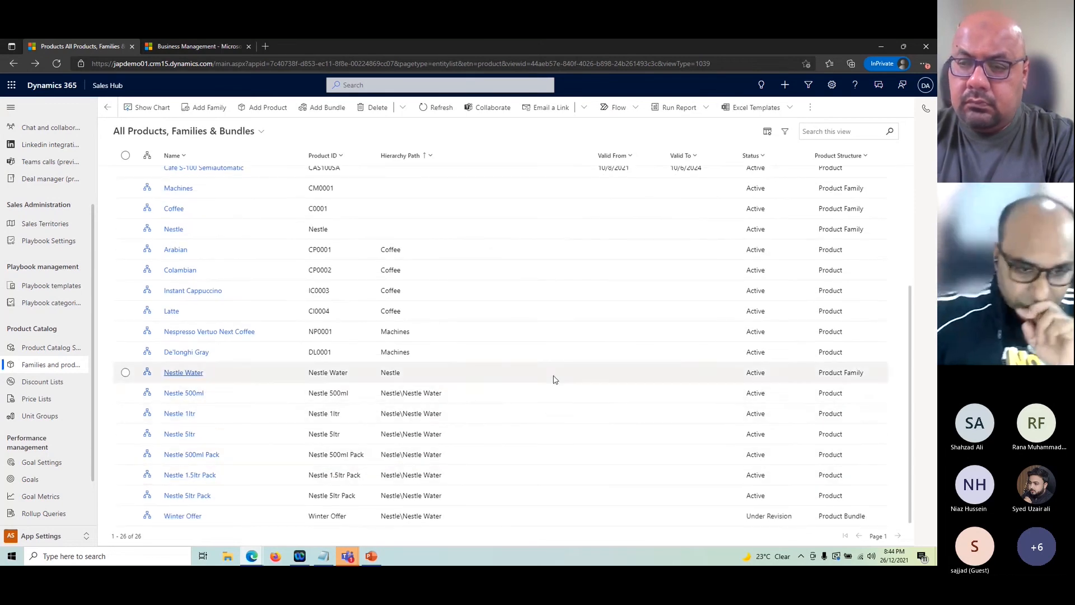
{"action": "double_click", "coordinate": [490, 395]}
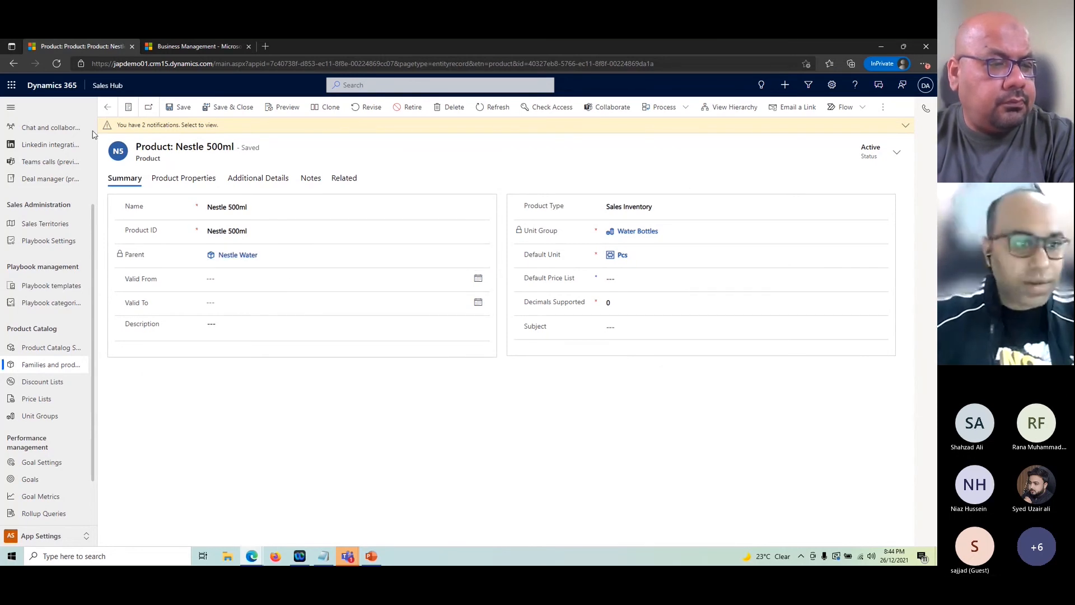
{"action": "left_click", "coordinate": [107, 107]}
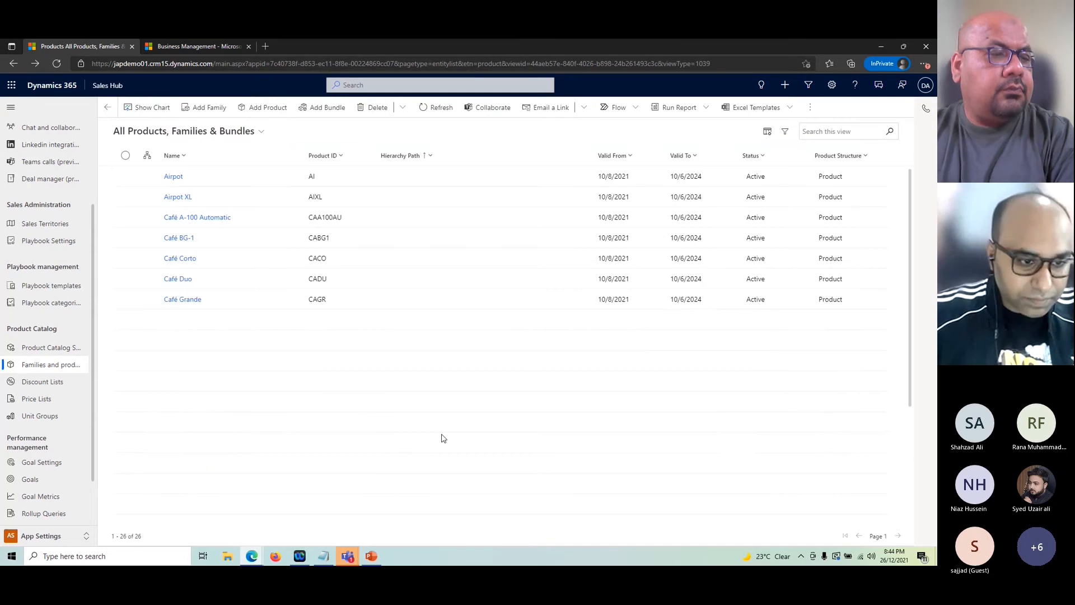
{"action": "scroll", "coordinate": [426, 431], "scroll_direction": "down", "scroll_amount": 5}
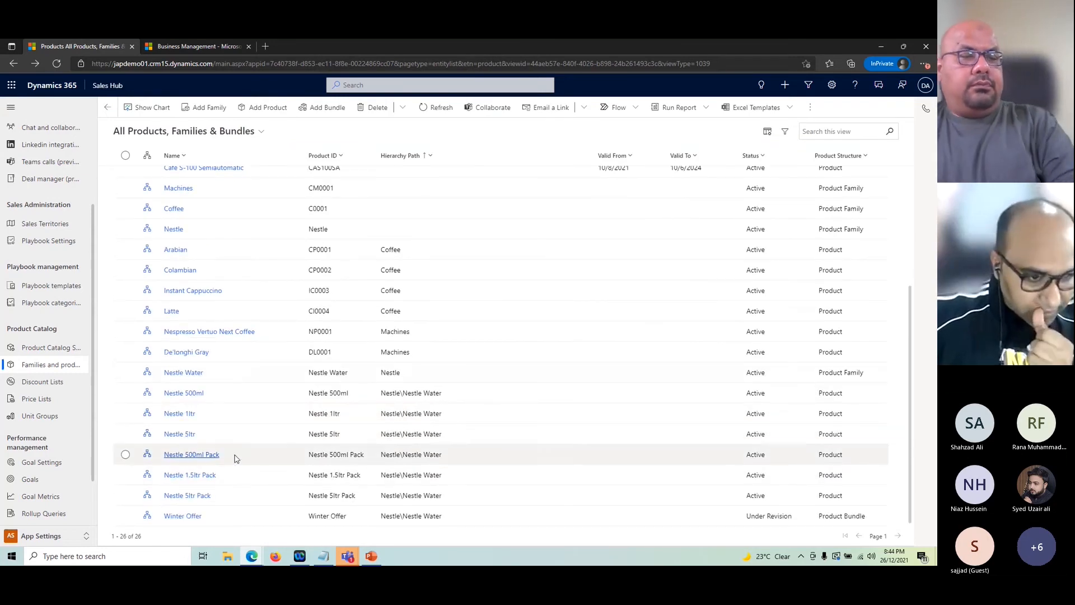
{"action": "double_click", "coordinate": [284, 414]}
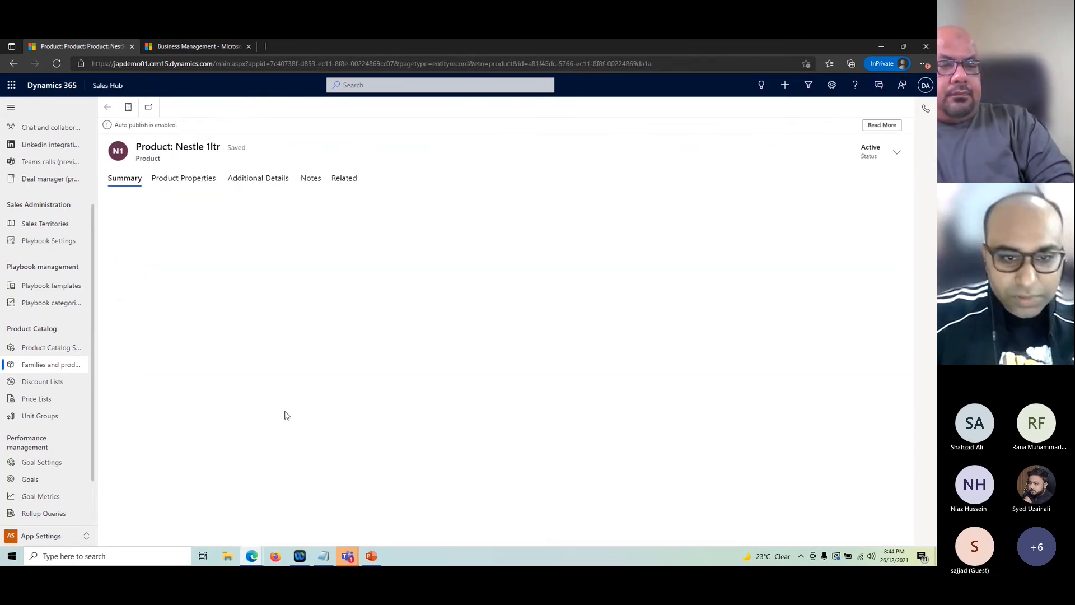
{"action": "left_click", "coordinate": [650, 255]}
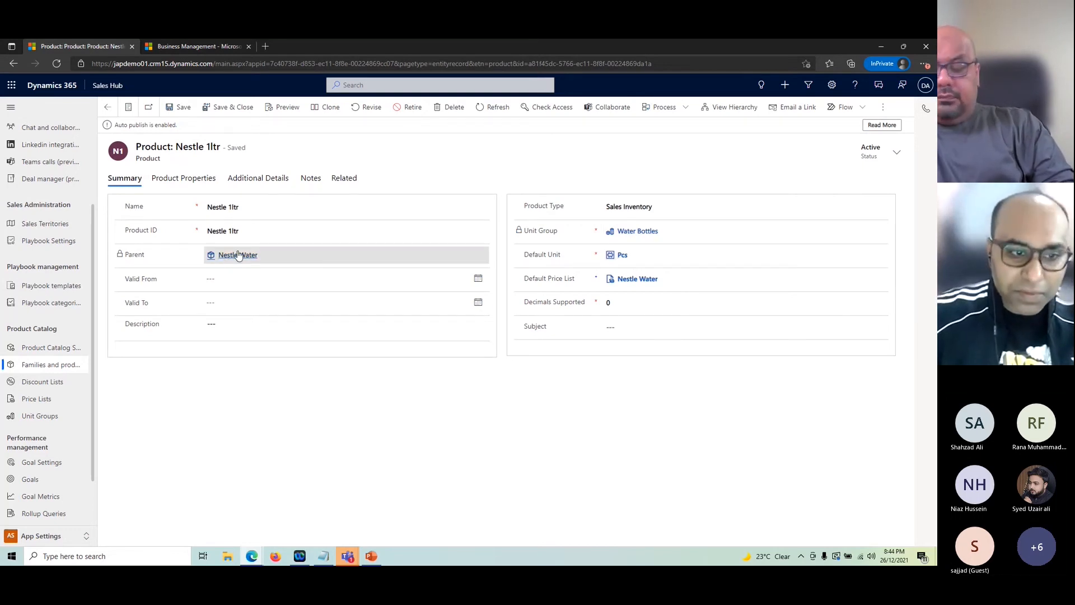
{"action": "left_click", "coordinate": [108, 107]}
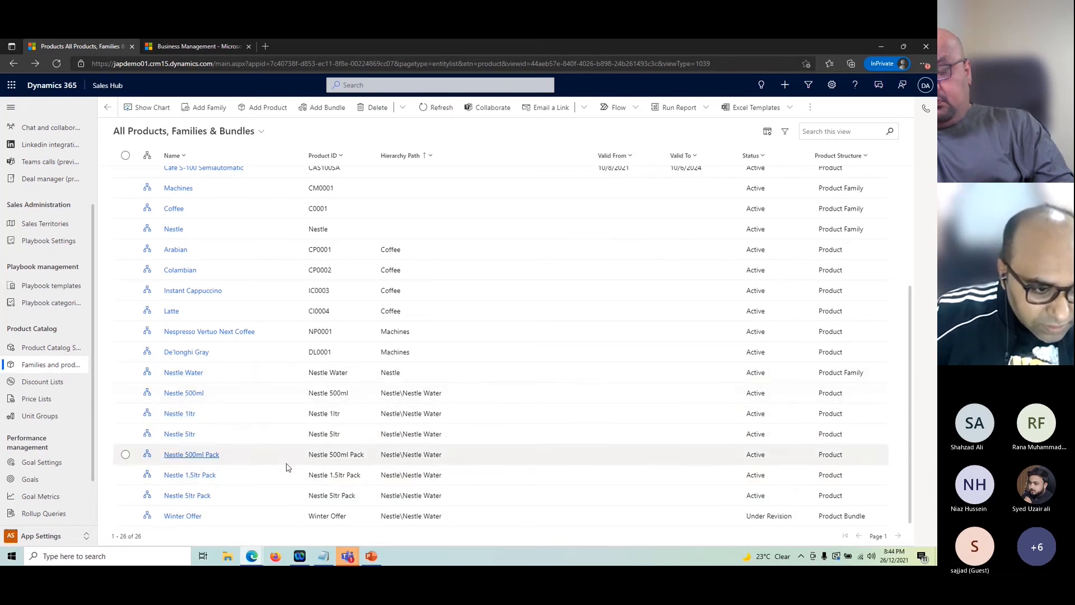
Step: Open the Nestle 1.5ltr Pack product and inspect its Name and Product ID values
{"action": "left_click", "coordinate": [203, 476]}
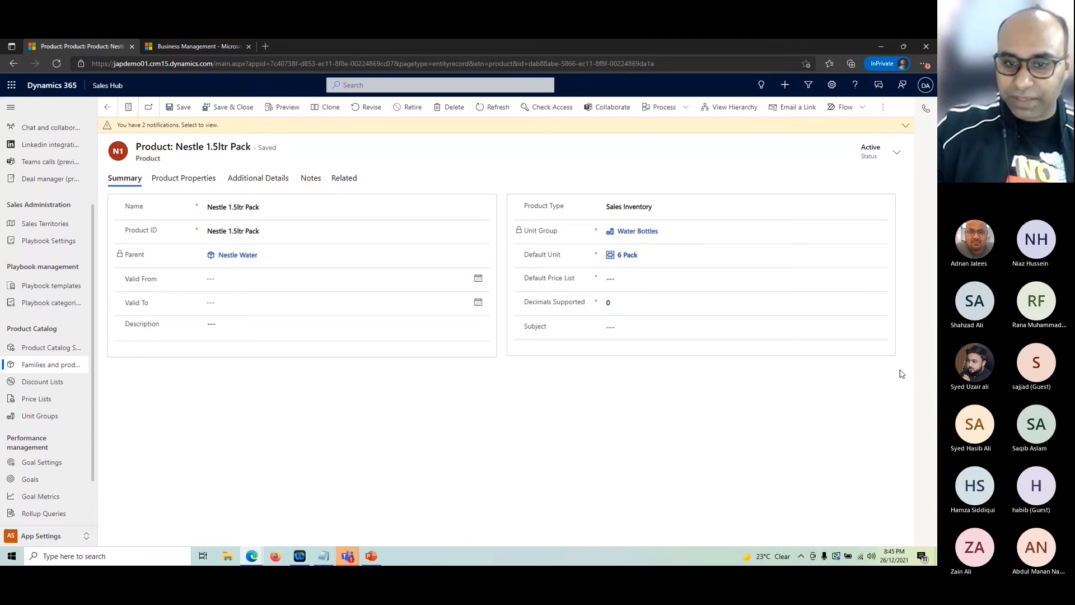
{"action": "left_click", "coordinate": [287, 207]}
{"action": "left_click", "coordinate": [283, 237]}
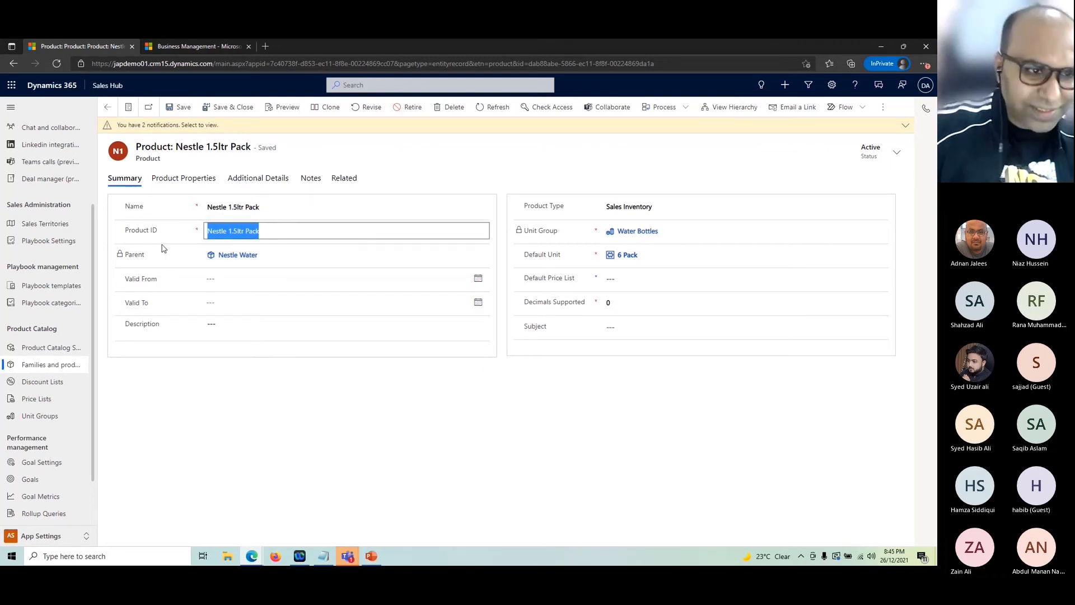
{"action": "left_click", "coordinate": [274, 236]}
{"action": "left_click_drag", "start_coordinate": [286, 232], "coordinate": [151, 218]}
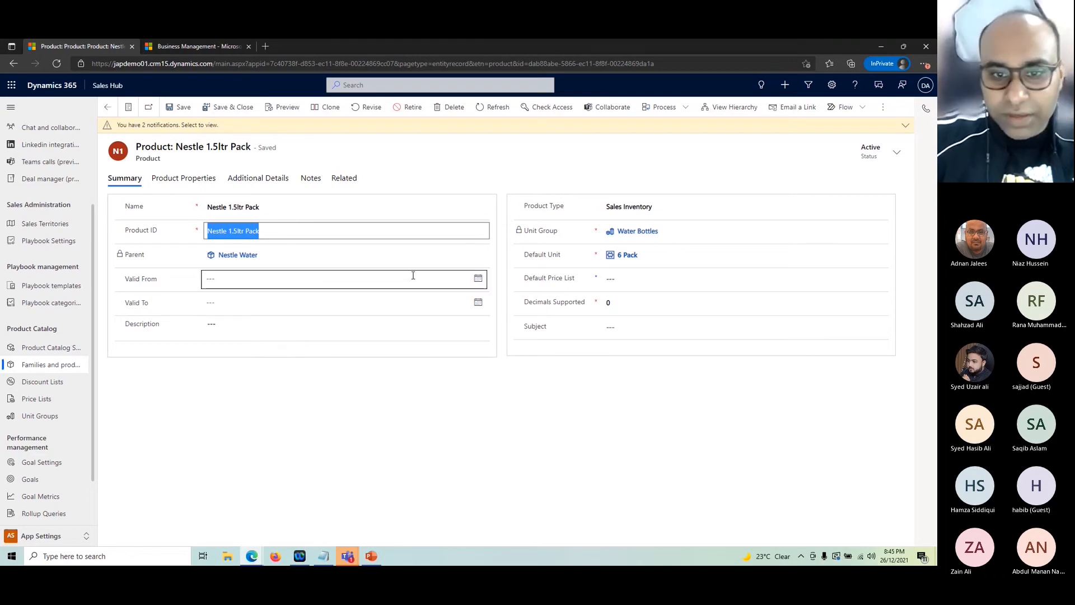
Step: Keep the product type as Sales Inventory and return to the product list
{"action": "left_click", "coordinate": [668, 212]}
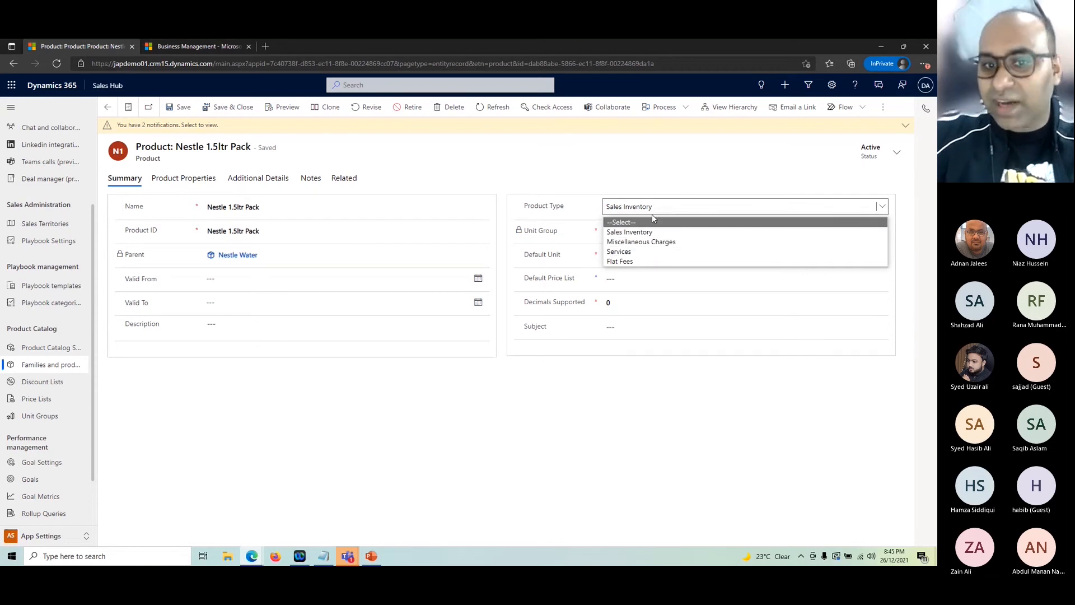
{"action": "left_click", "coordinate": [541, 207]}
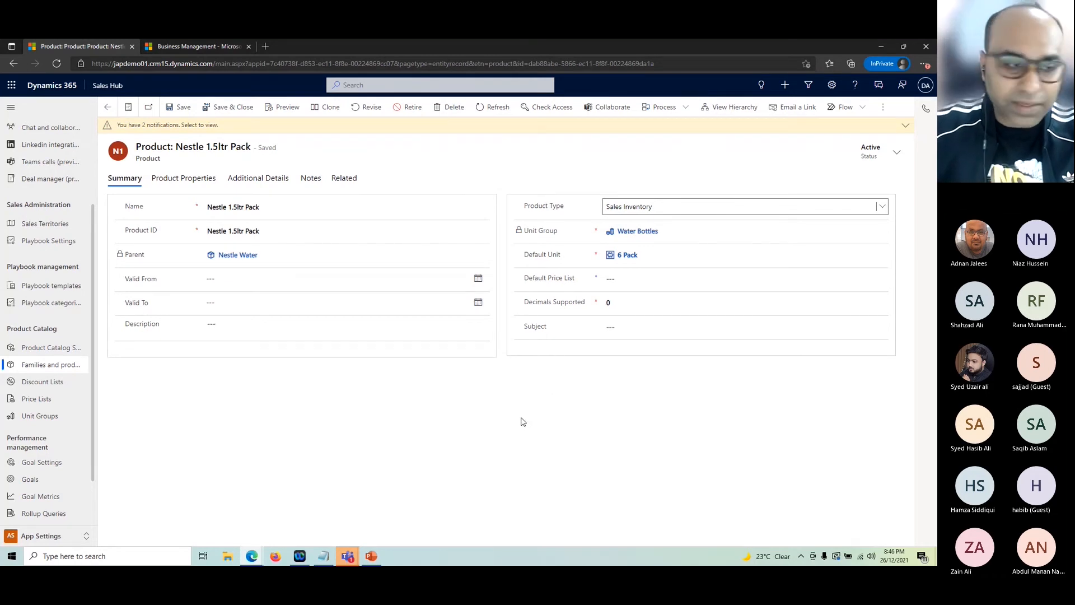
{"action": "left_click", "coordinate": [708, 208]}
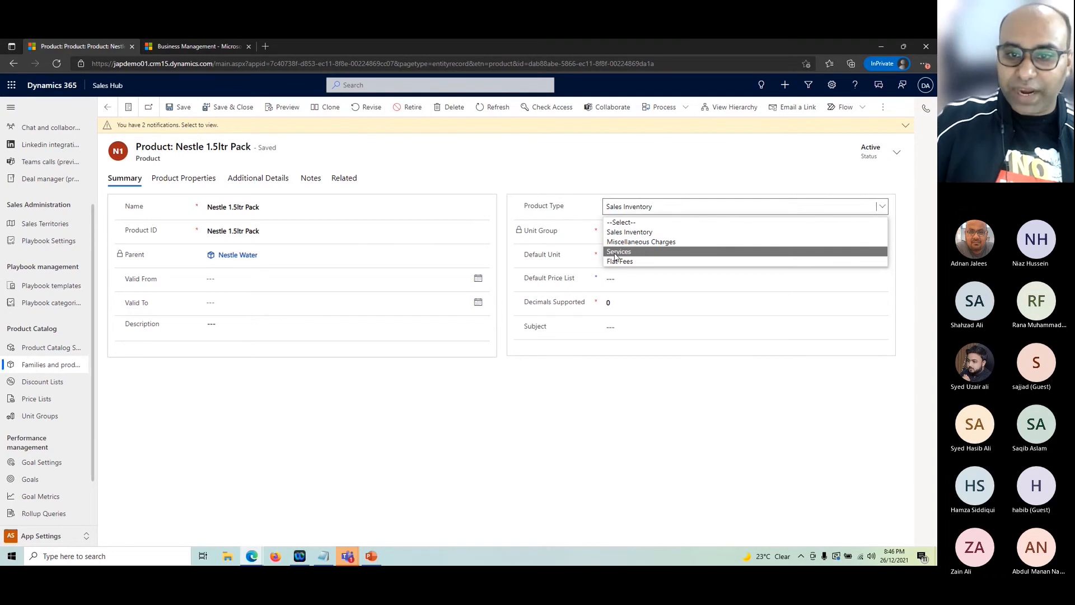
{"action": "left_click", "coordinate": [751, 518]}
{"action": "left_click", "coordinate": [108, 107]}
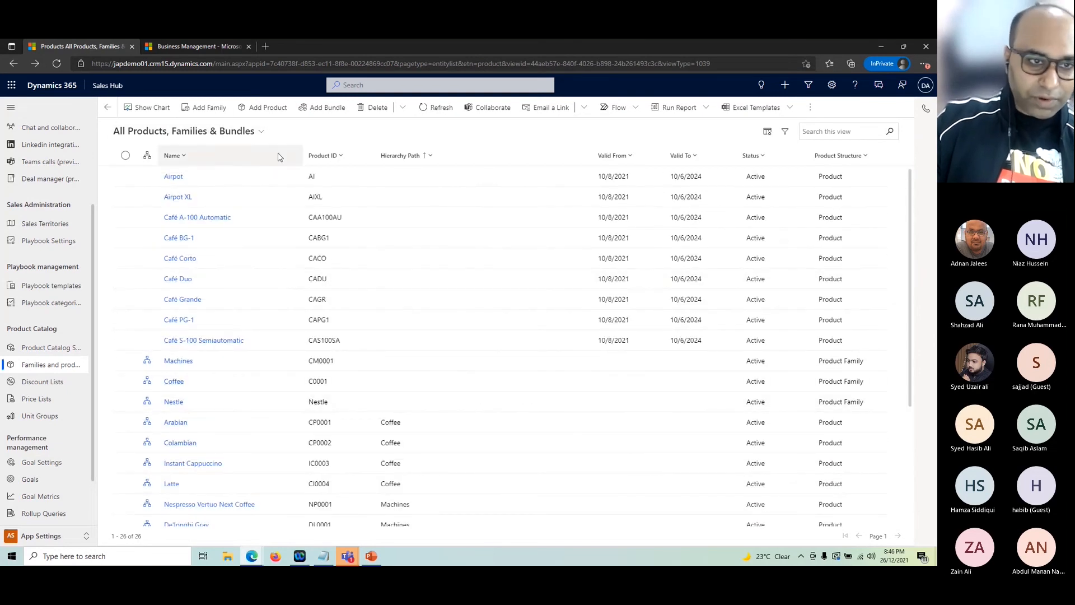
Step: Start a new product family named Coffee with Product ID CFN0001
{"action": "left_click", "coordinate": [202, 113]}
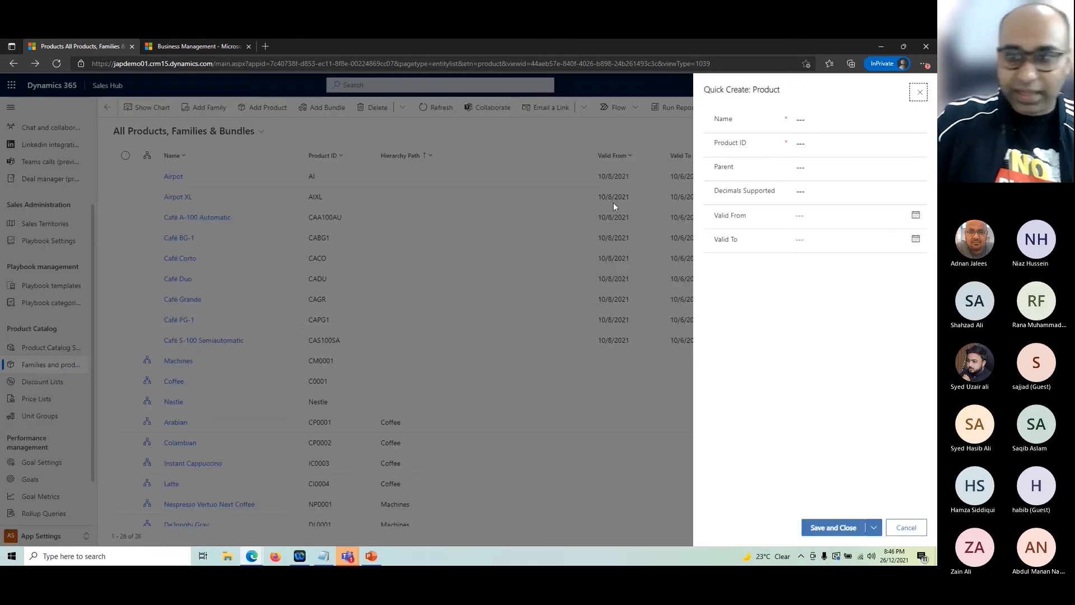
{"action": "left_click", "coordinate": [813, 119]}
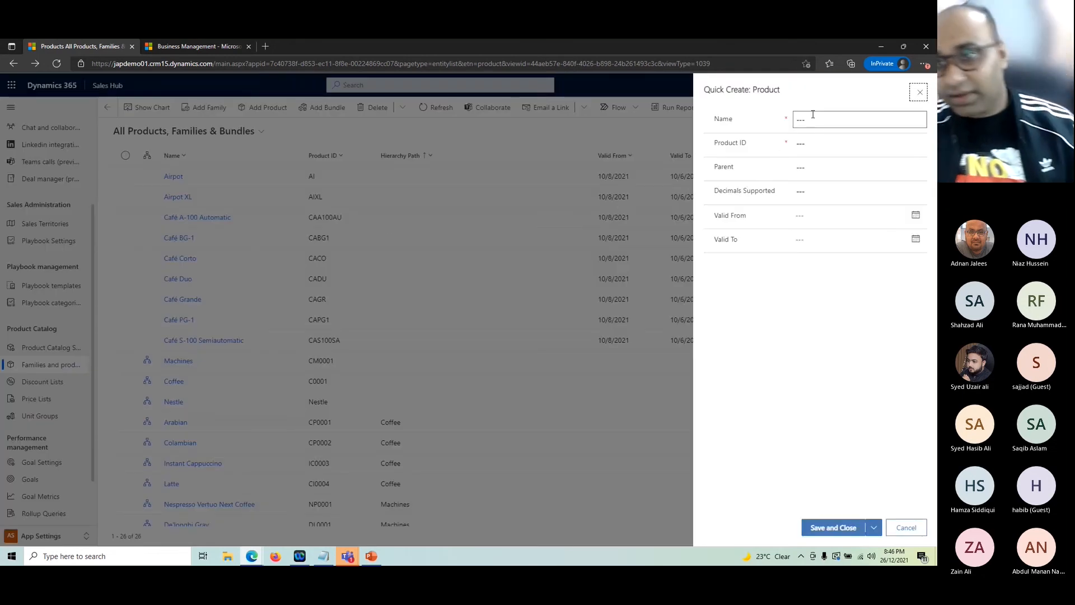
{"action": "left_click", "coordinate": [788, 398]}
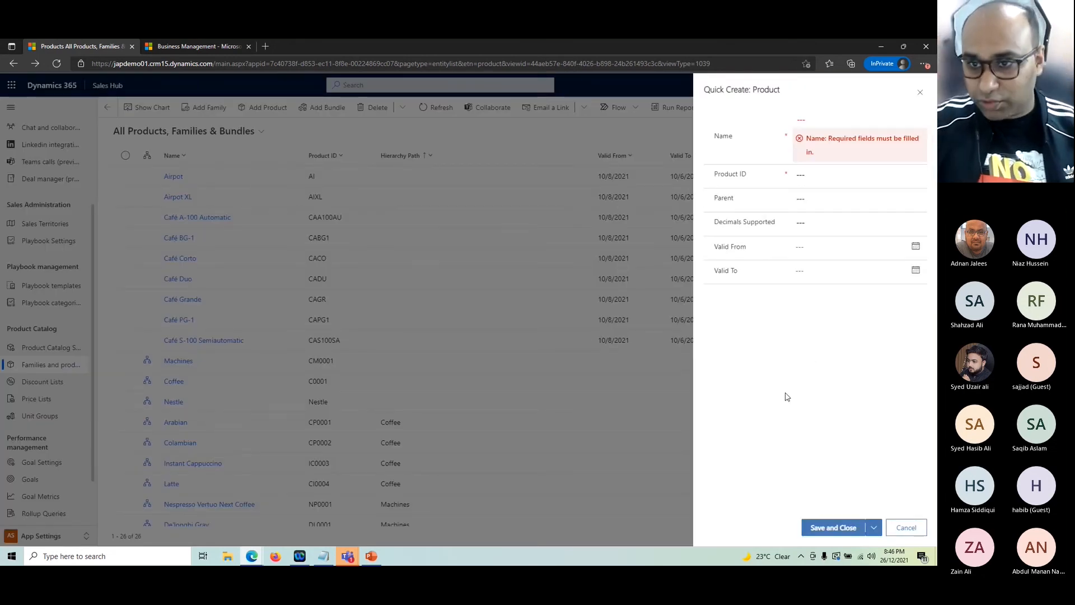
{"action": "left_click", "coordinate": [819, 119]}
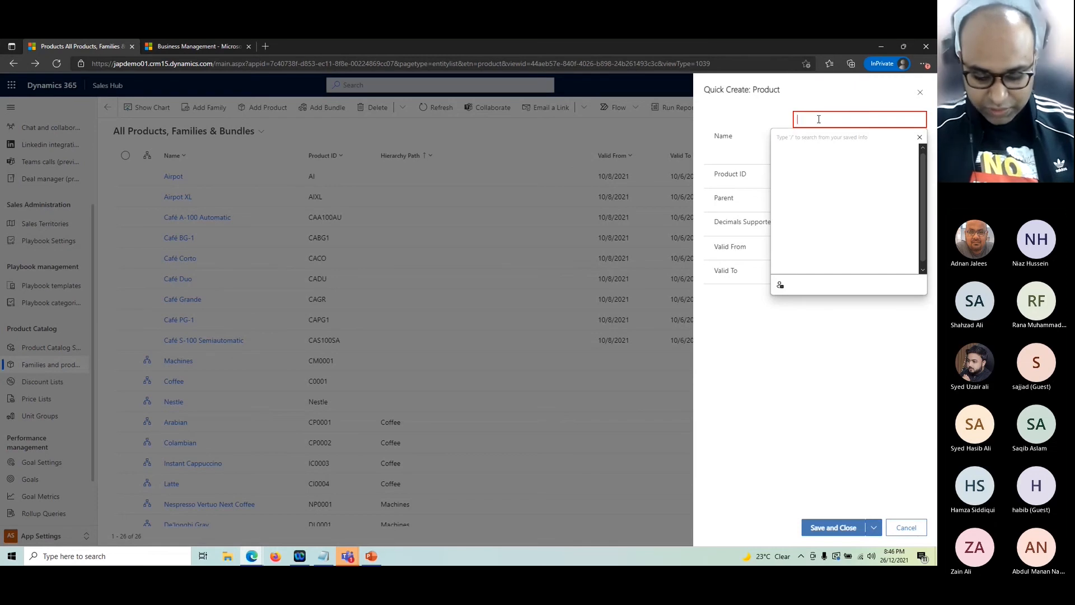
{"action": "type", "text": "Coffee"}
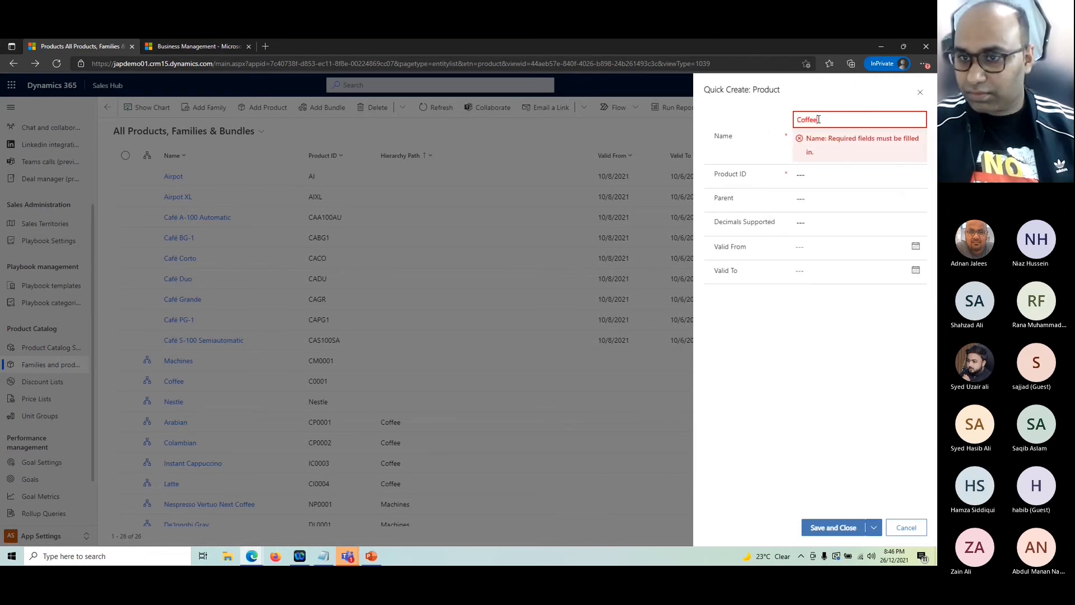
{"action": "left_click", "coordinate": [818, 142]}
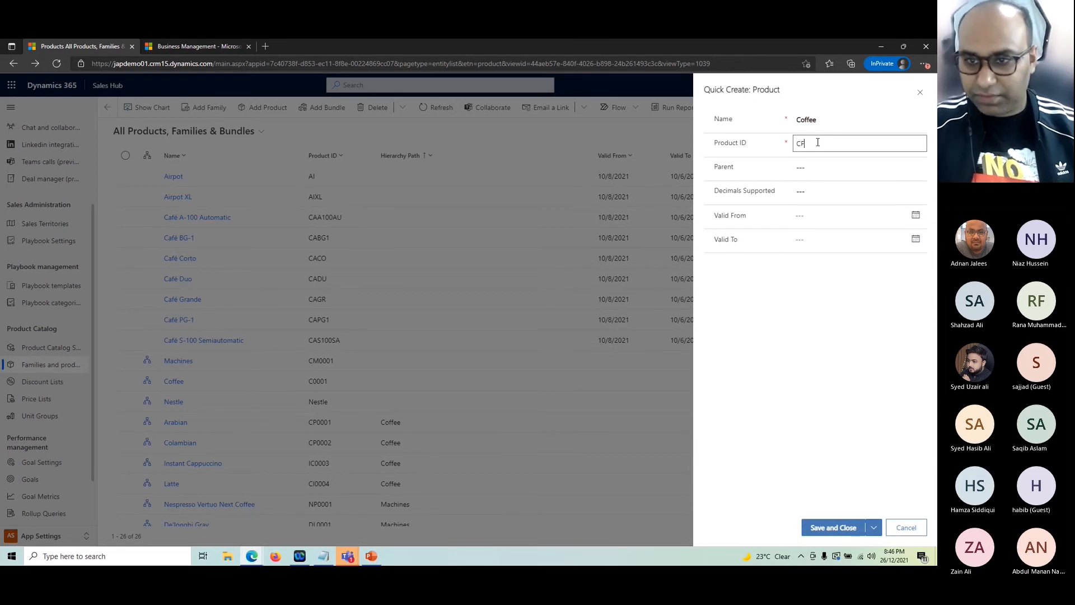
{"action": "type", "text": "CFN00"}
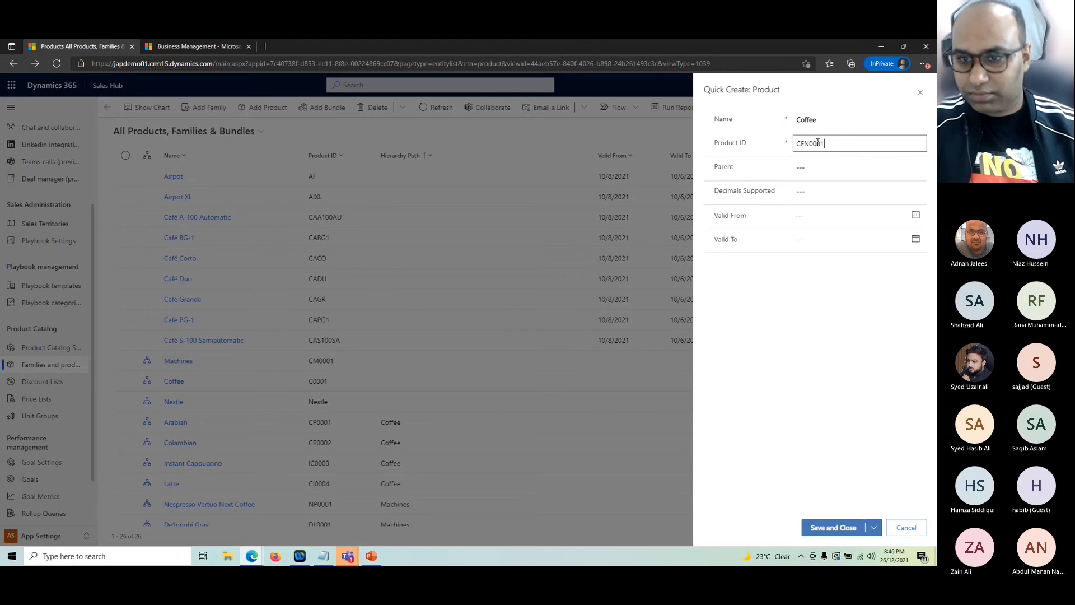
{"action": "type", "text": "01"}
Step: Set parent Nestle and 0 decimals supported, save the family, and open its record
{"action": "left_click", "coordinate": [800, 167]}
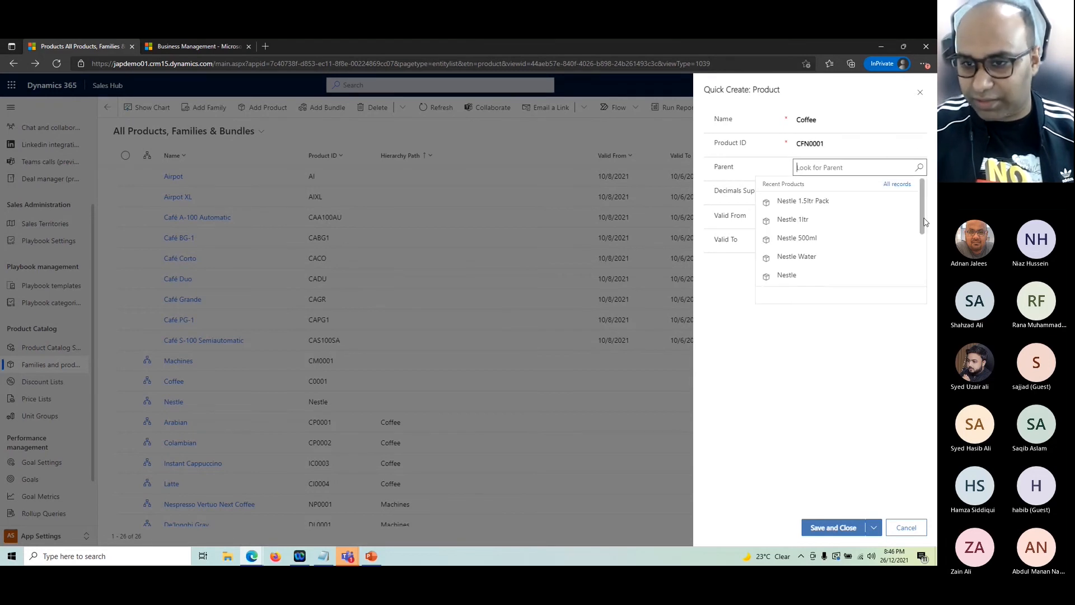
{"action": "left_click", "coordinate": [786, 275]}
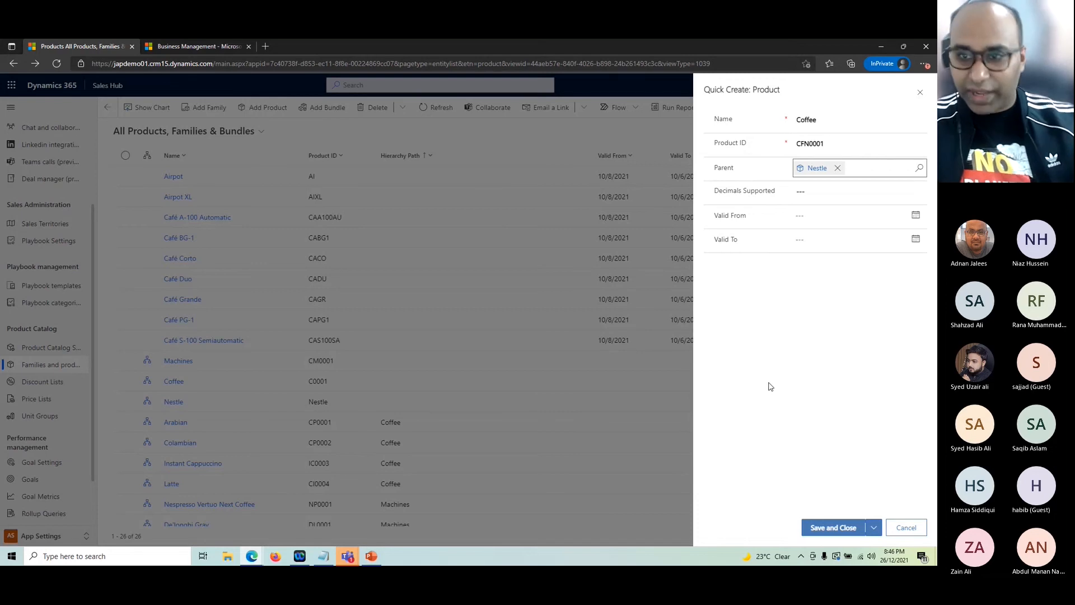
{"action": "left_click", "coordinate": [819, 190]}
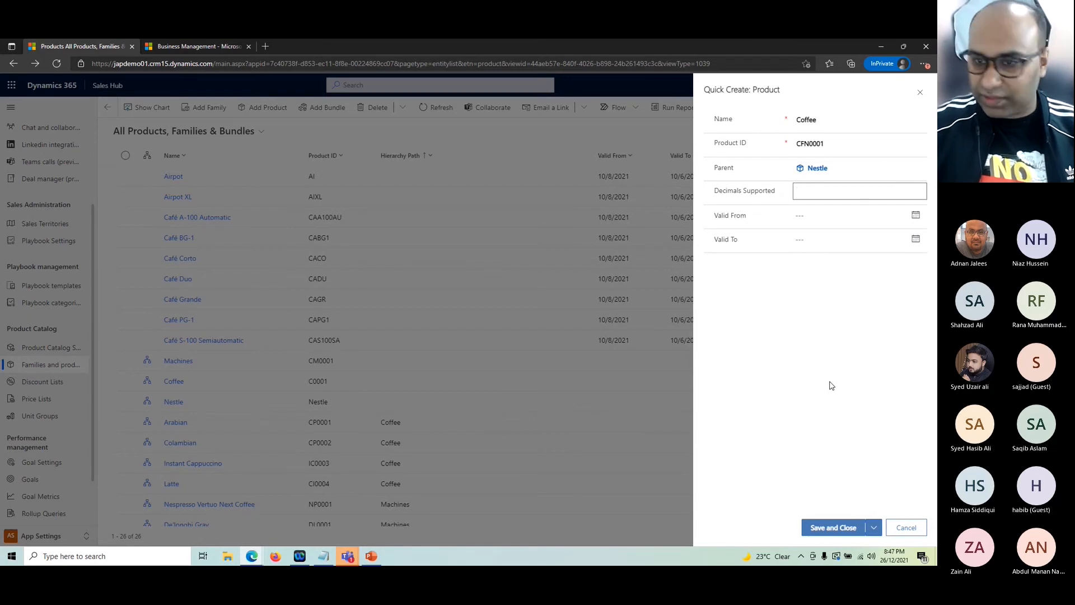
{"action": "type", "text": "0"}
{"action": "key", "text": "Tab"}
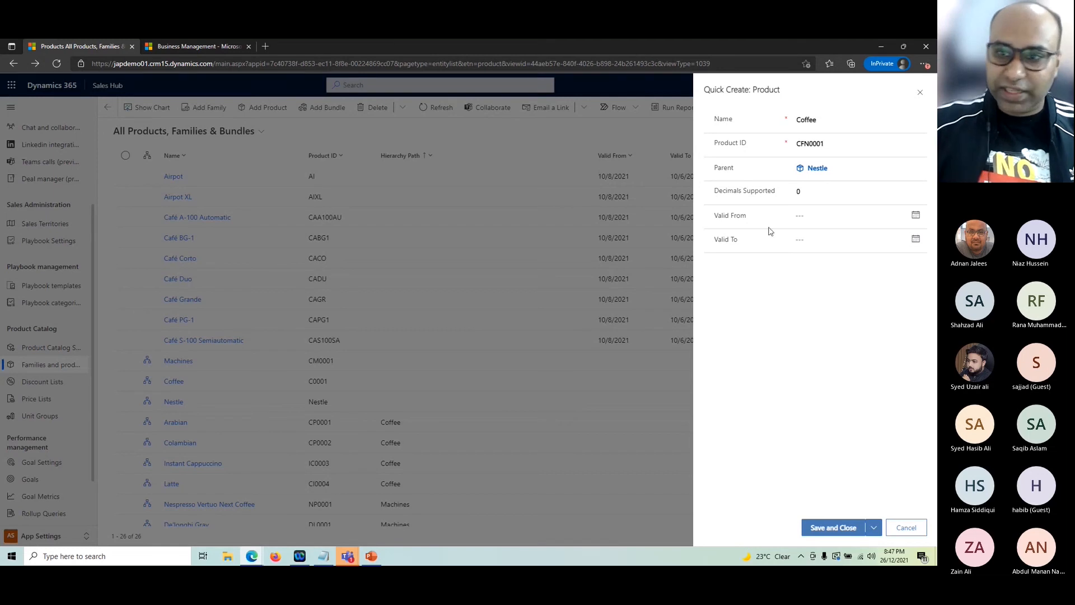
{"action": "left_click", "coordinate": [834, 528]}
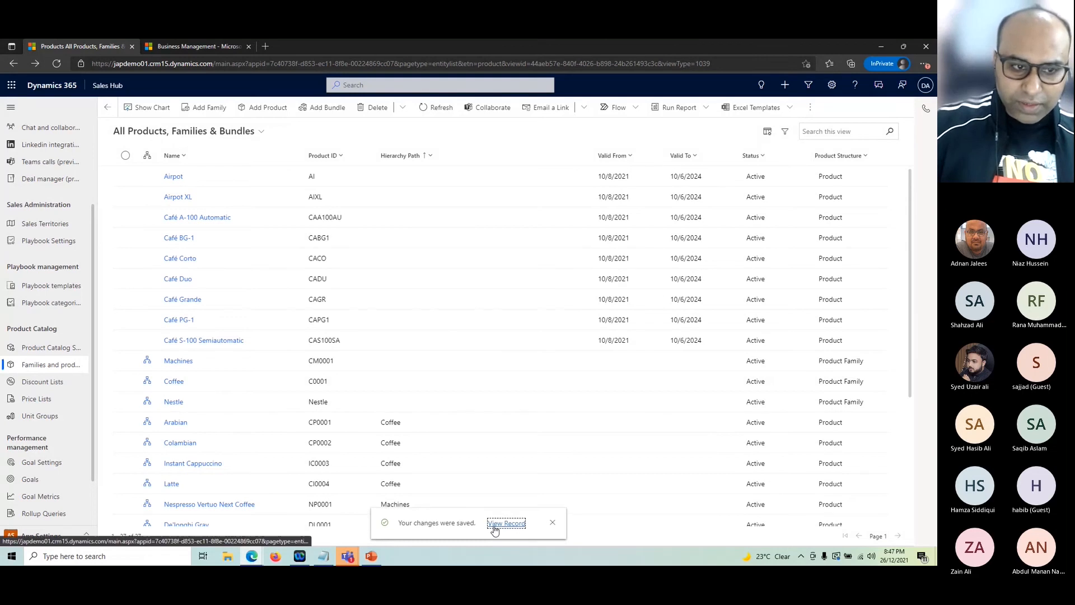
{"action": "left_click", "coordinate": [495, 523]}
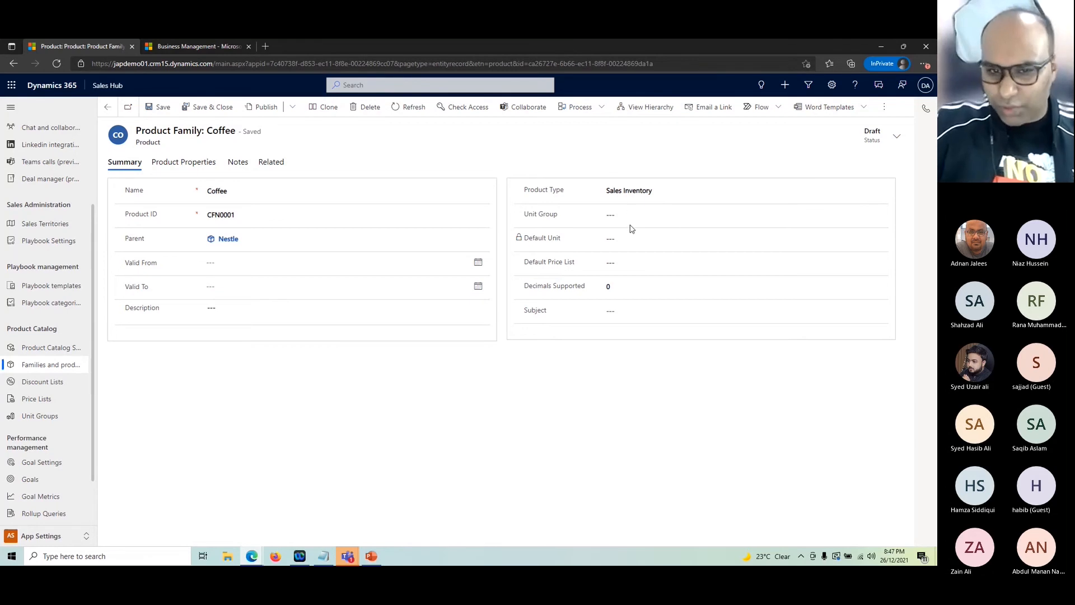
Step: Start a new product with the Coffee family (CFN0001) as its parent
{"action": "left_click", "coordinate": [107, 107]}
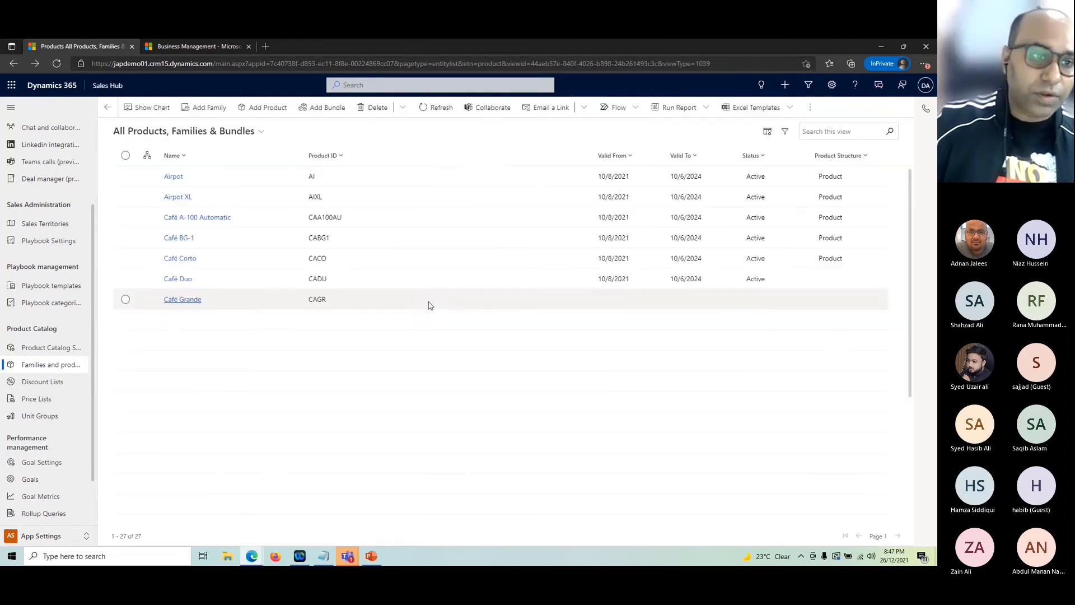
{"action": "left_click", "coordinate": [290, 114]}
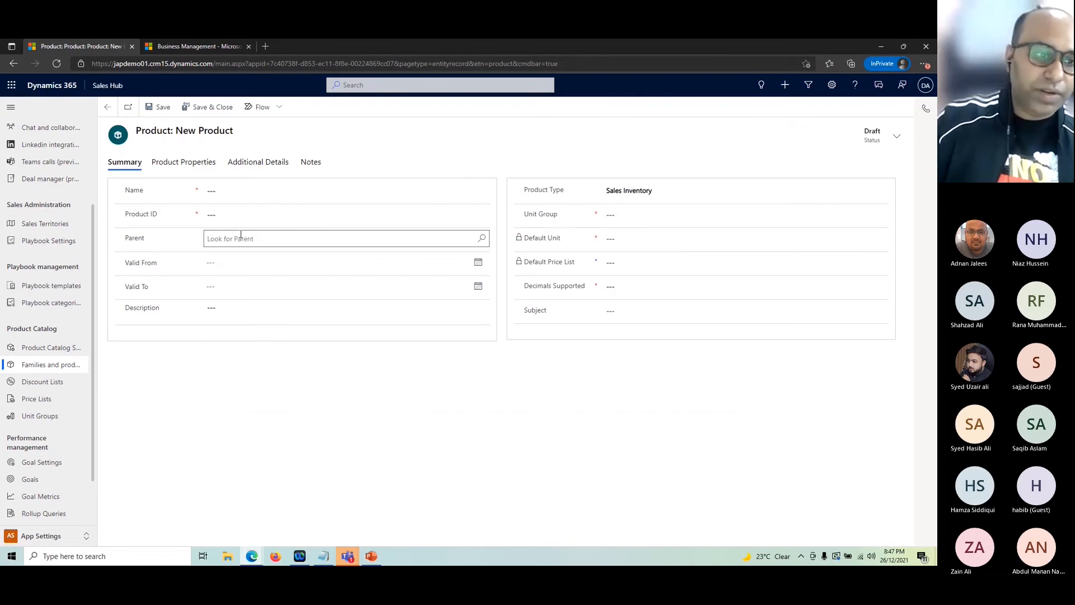
{"action": "left_click", "coordinate": [242, 238]}
{"action": "left_click", "coordinate": [481, 239]}
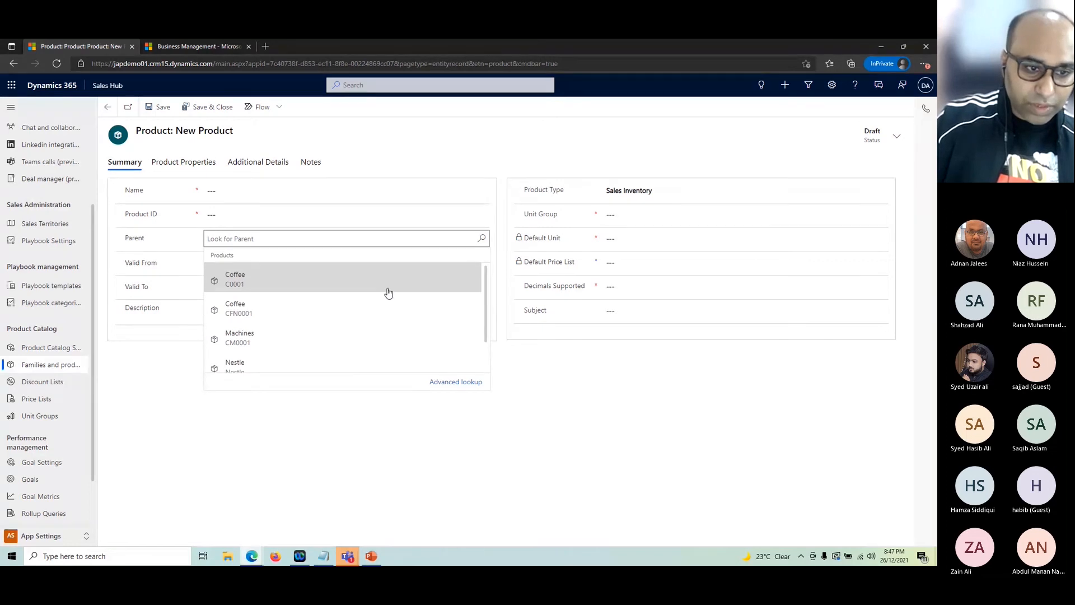
{"action": "left_click", "coordinate": [245, 314]}
Step: Name the product 'Nescafe 250gm Pack'
{"action": "left_click", "coordinate": [235, 190]}
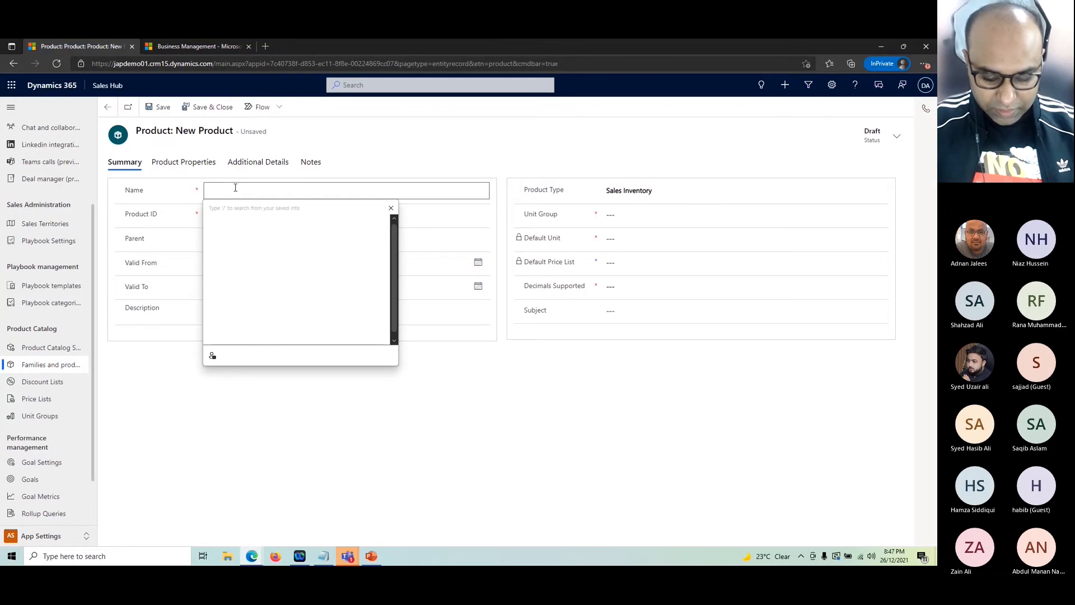
{"action": "type", "text": "250"}
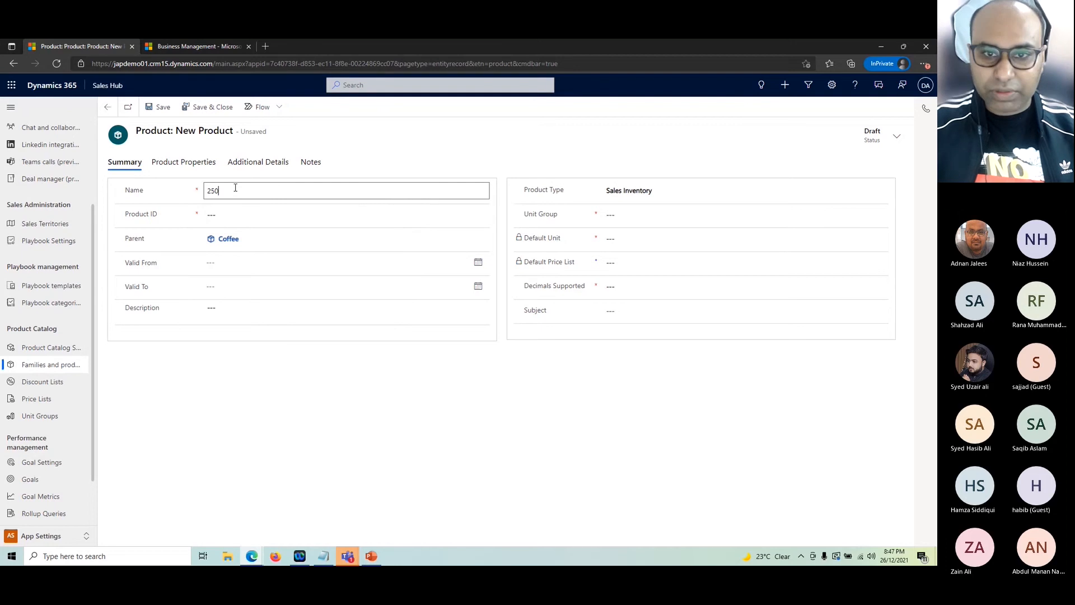
{"action": "type", "text": "gm Pack"}
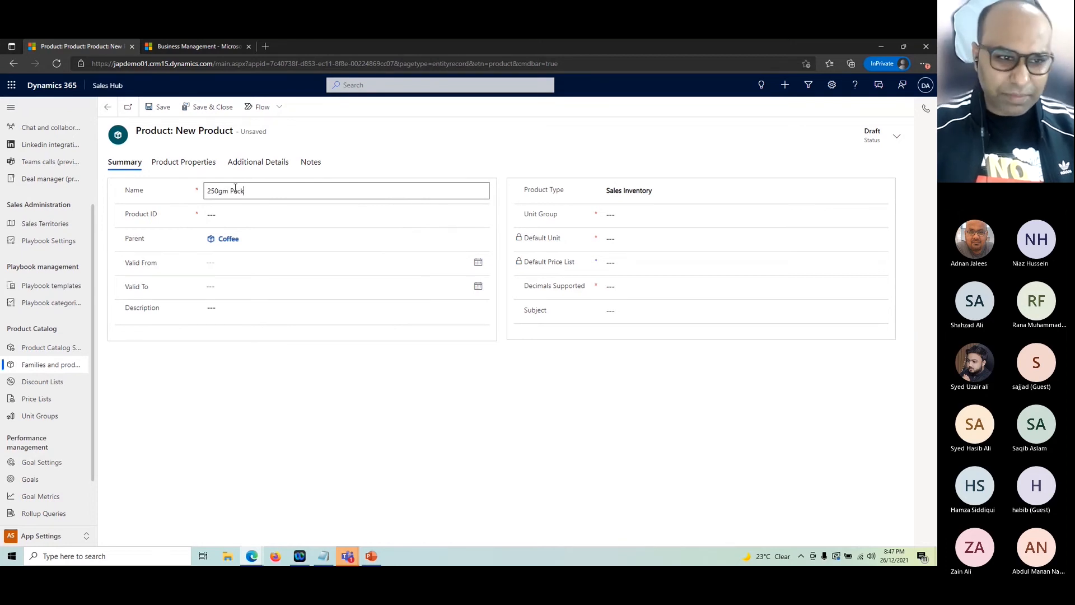
{"action": "left_click", "coordinate": [207, 190]}
{"action": "type", "text": "nescafe"}
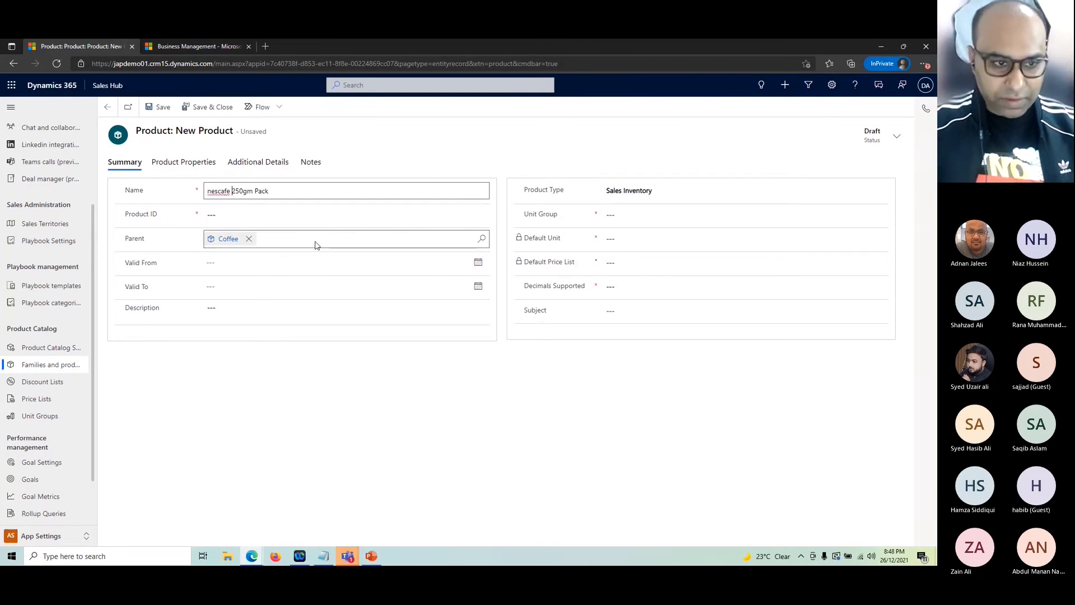
{"action": "key", "text": "Home"}
{"action": "key", "text": "Delete"}
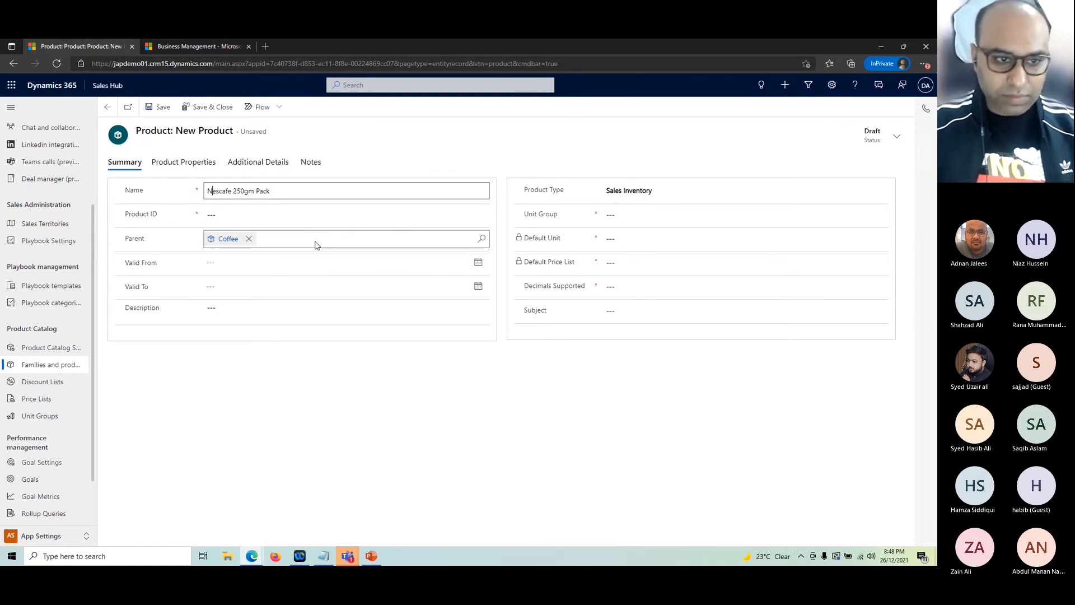
{"action": "type", "text": "N"}
{"action": "left_click", "coordinate": [317, 377]}
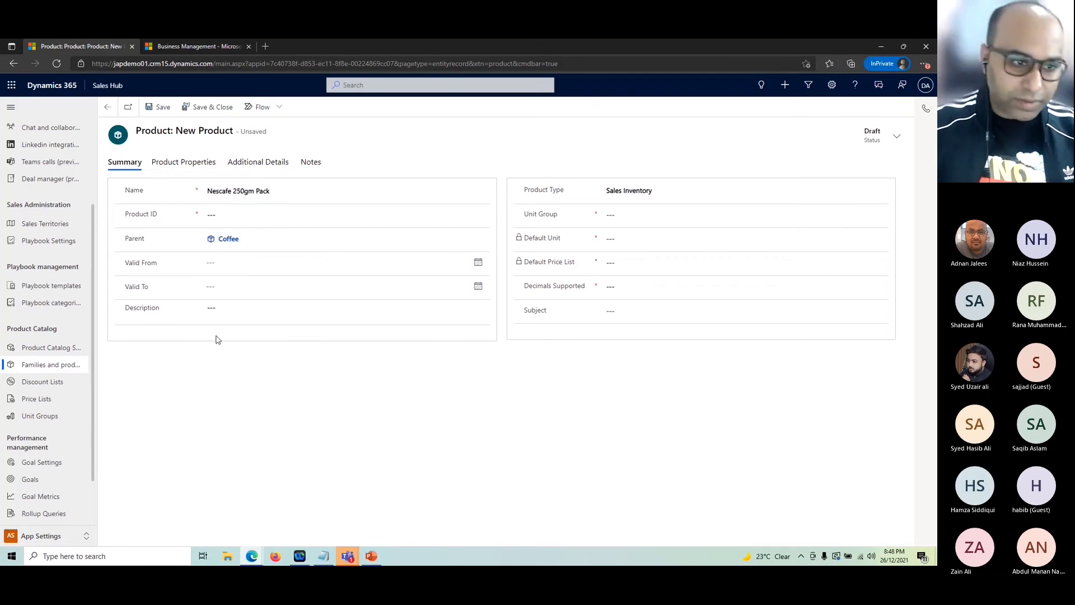
{"action": "left_click", "coordinate": [226, 307]}
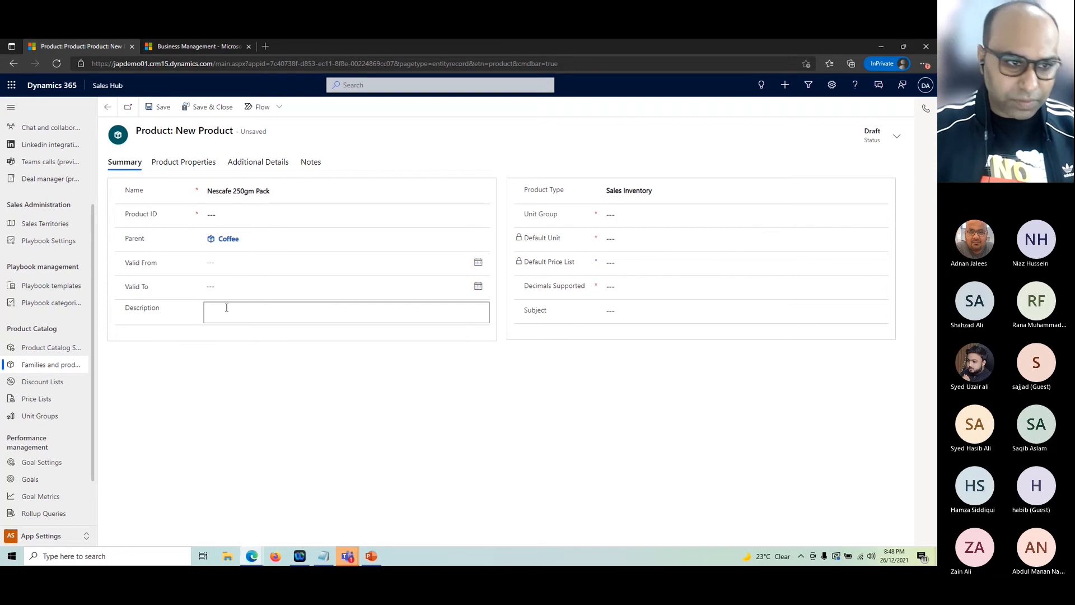
Step: Set the product's default unit to Primary Unit
{"action": "left_click", "coordinate": [691, 214]}
{"action": "left_click", "coordinate": [880, 215]}
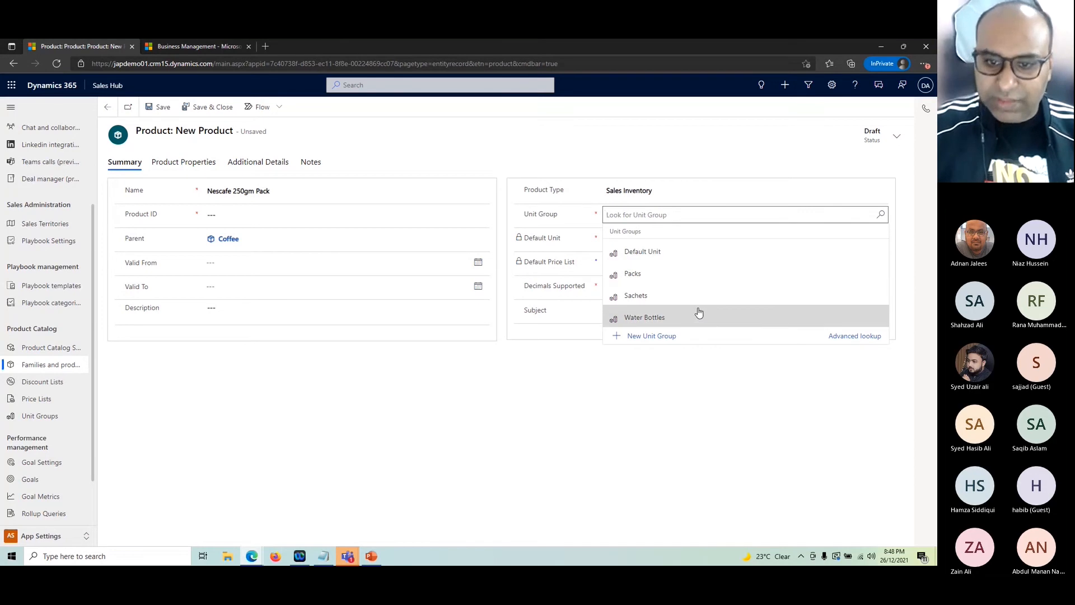
{"action": "left_click", "coordinate": [679, 251]}
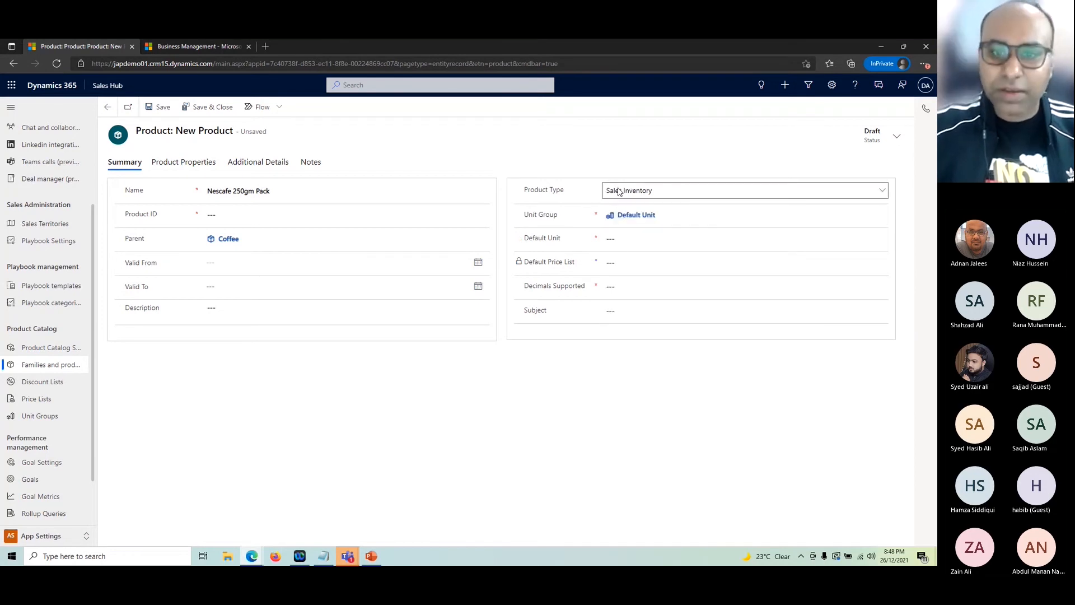
{"action": "left_click", "coordinate": [624, 240]}
{"action": "left_click", "coordinate": [881, 239]}
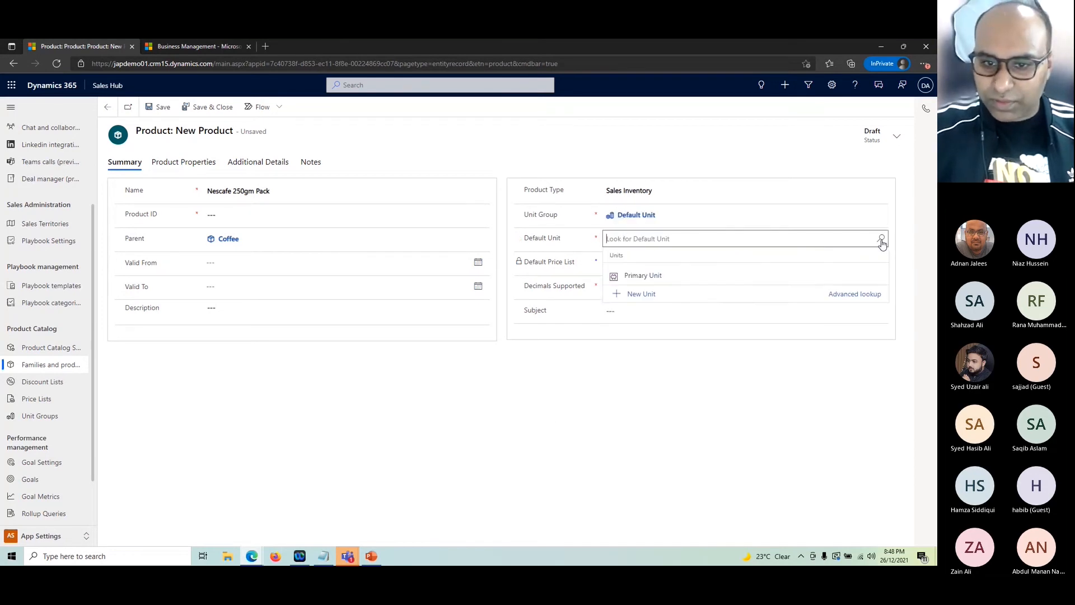
{"action": "left_click", "coordinate": [739, 276]}
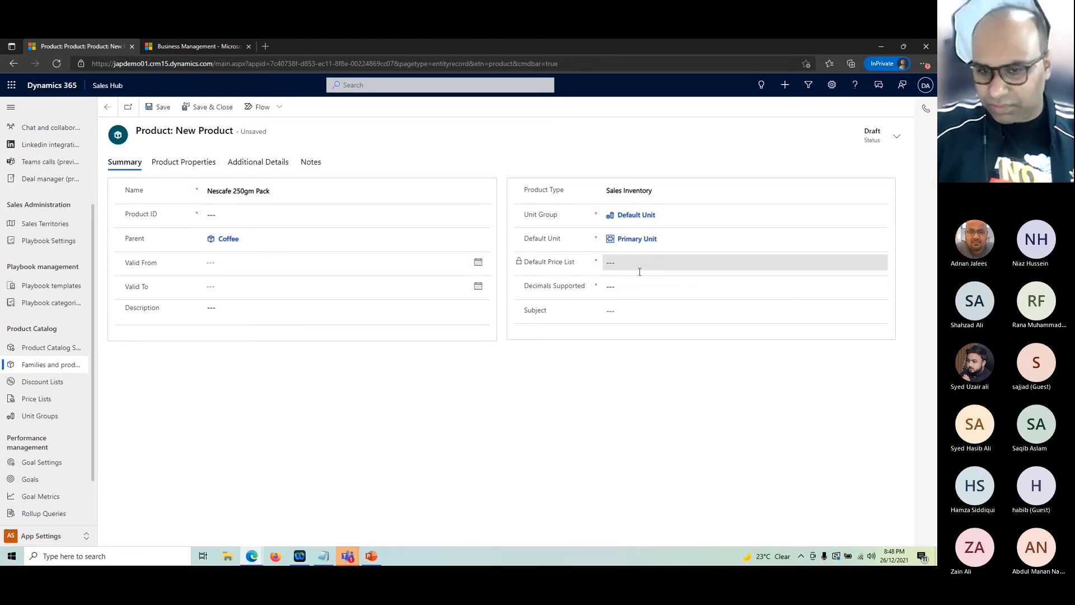
Step: Set Decimals Supported to 0 and enter the required Product ID NC25001
{"action": "left_click", "coordinate": [628, 288]}
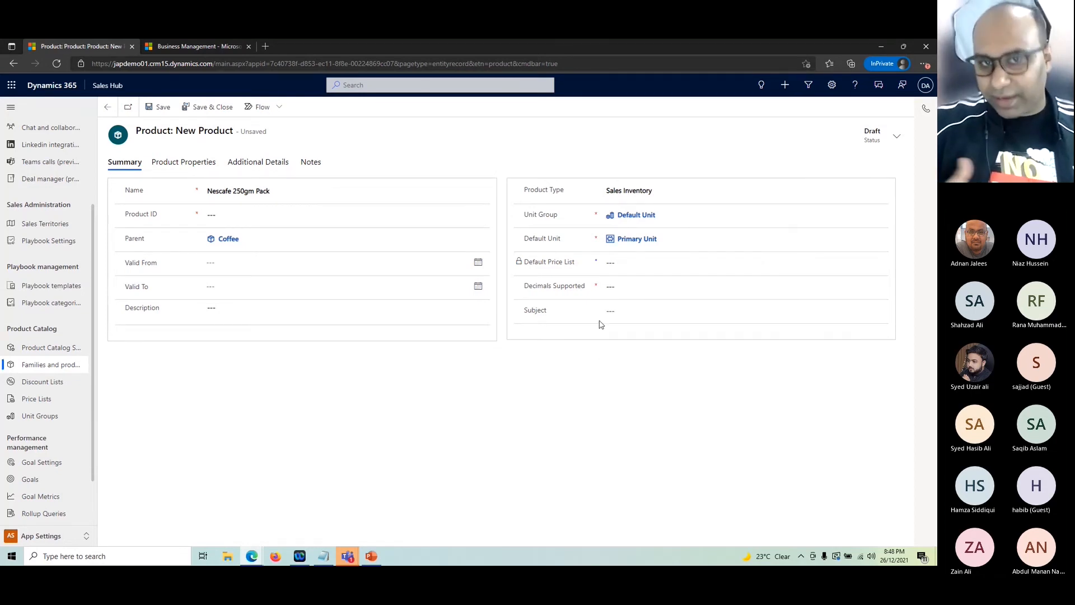
{"action": "left_click", "coordinate": [610, 286]}
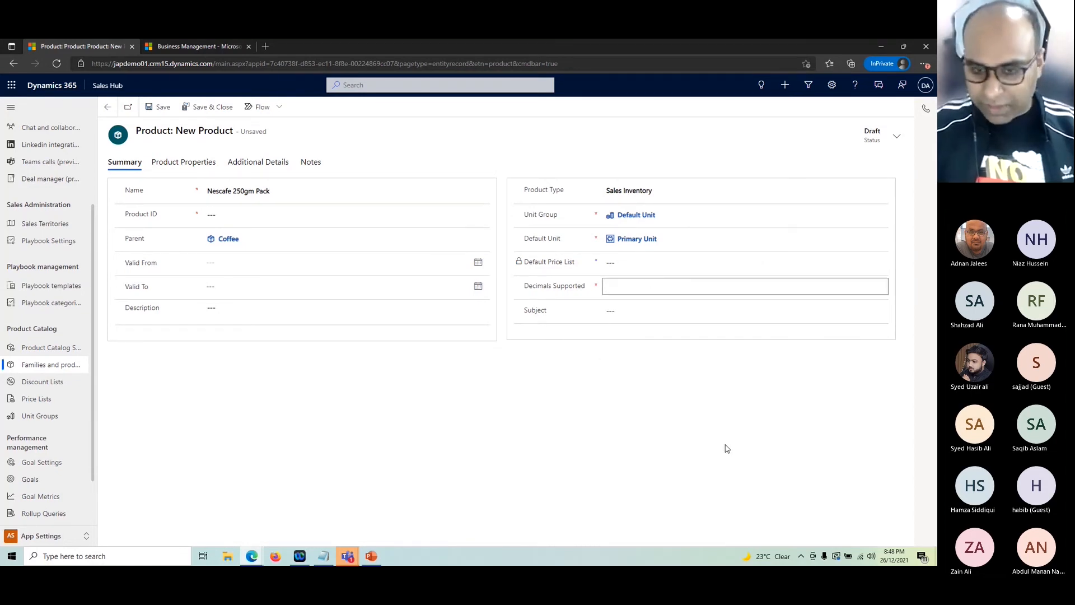
{"action": "type", "text": "0"}
{"action": "key", "text": "Tab"}
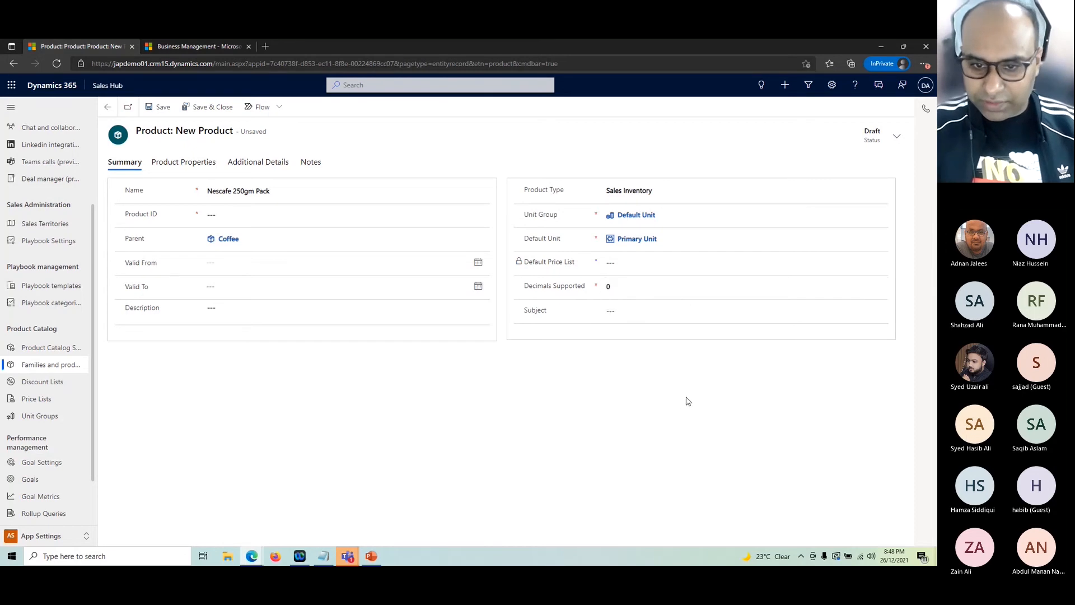
{"action": "left_click", "coordinate": [157, 107]}
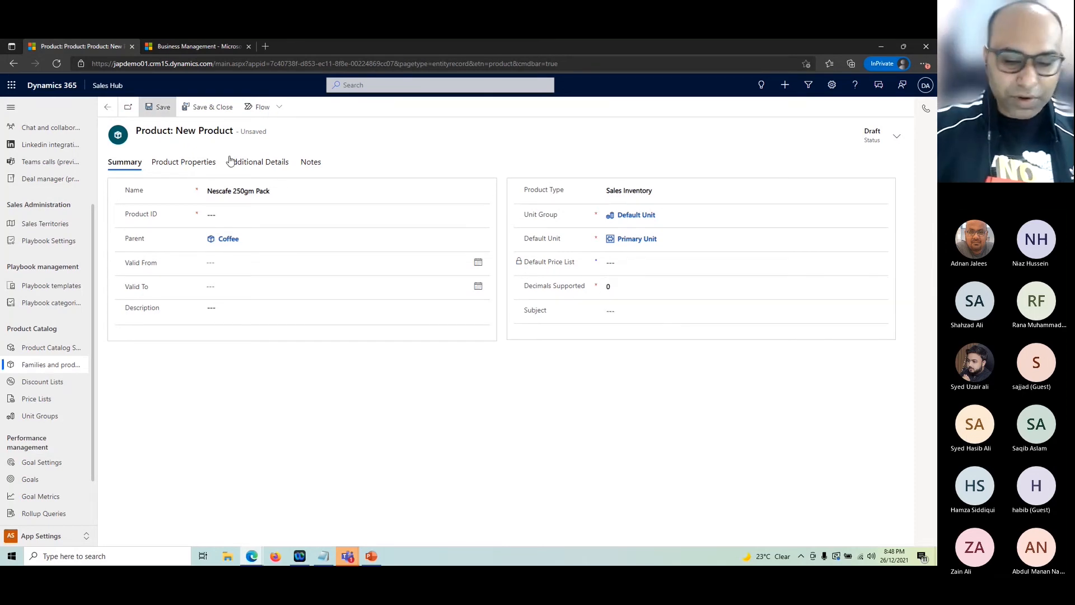
{"action": "left_click", "coordinate": [245, 231]}
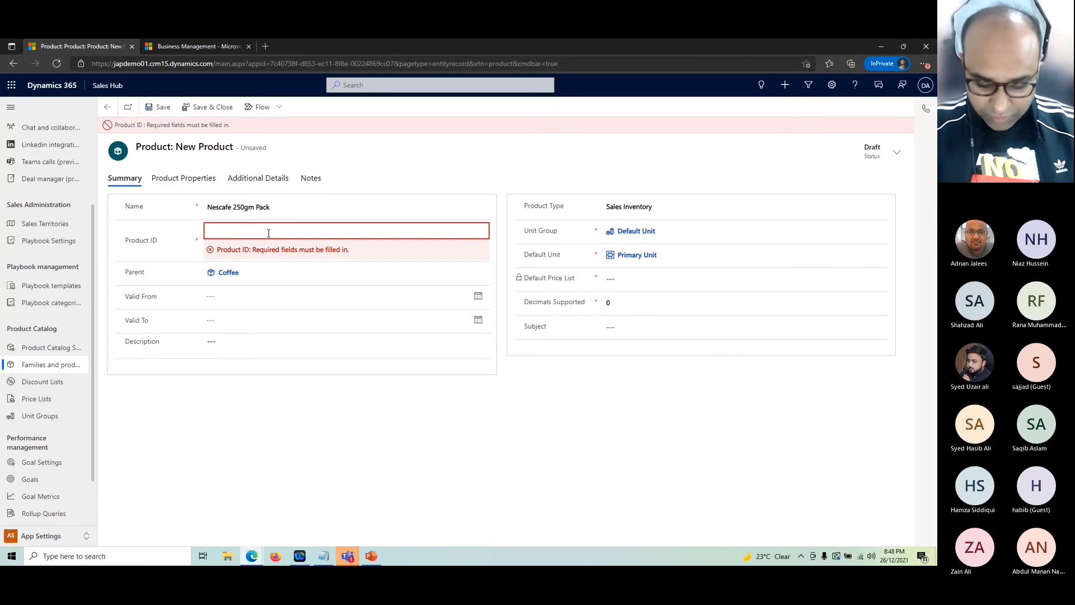
{"action": "type", "text": "N"}
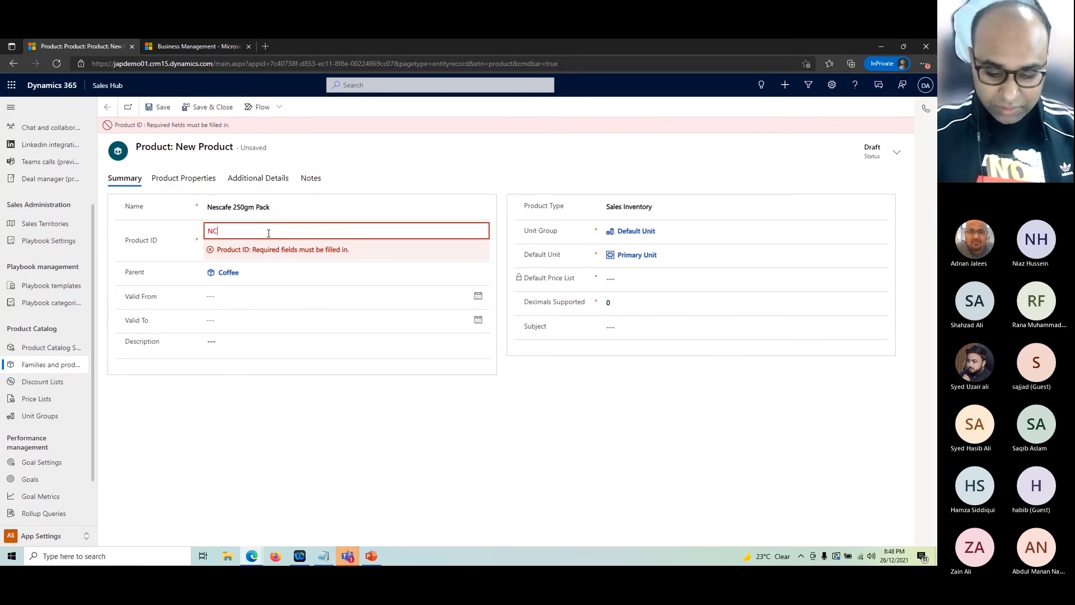
{"action": "type", "text": "C"}
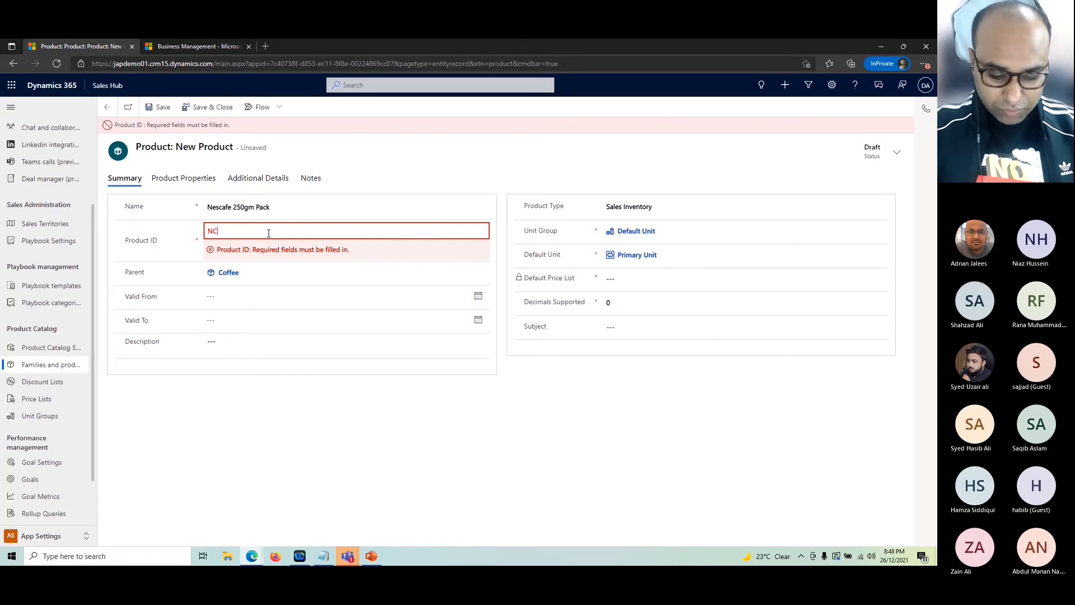
{"action": "type", "text": "25001"}
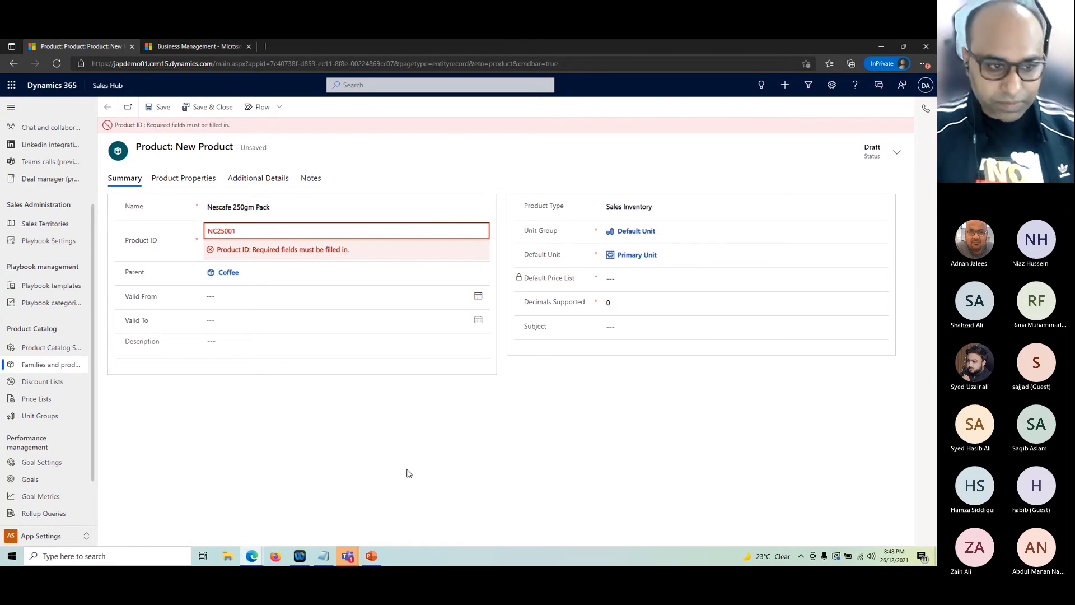
Step: Save the product with Subject and Default Price List left empty, then view its Product Properties
{"action": "left_click", "coordinate": [161, 107]}
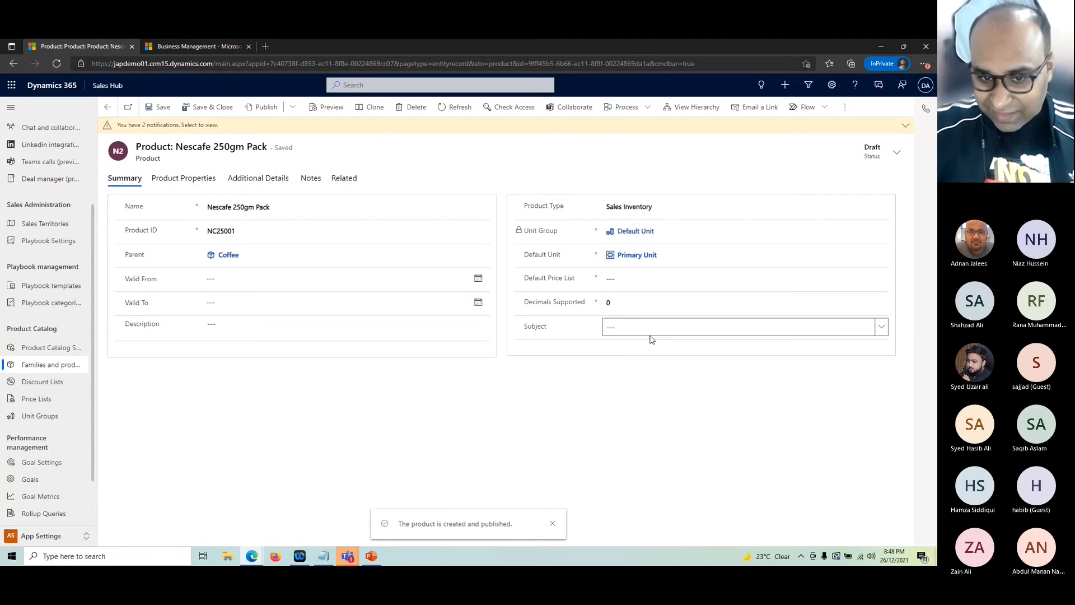
{"action": "left_click", "coordinate": [882, 329]}
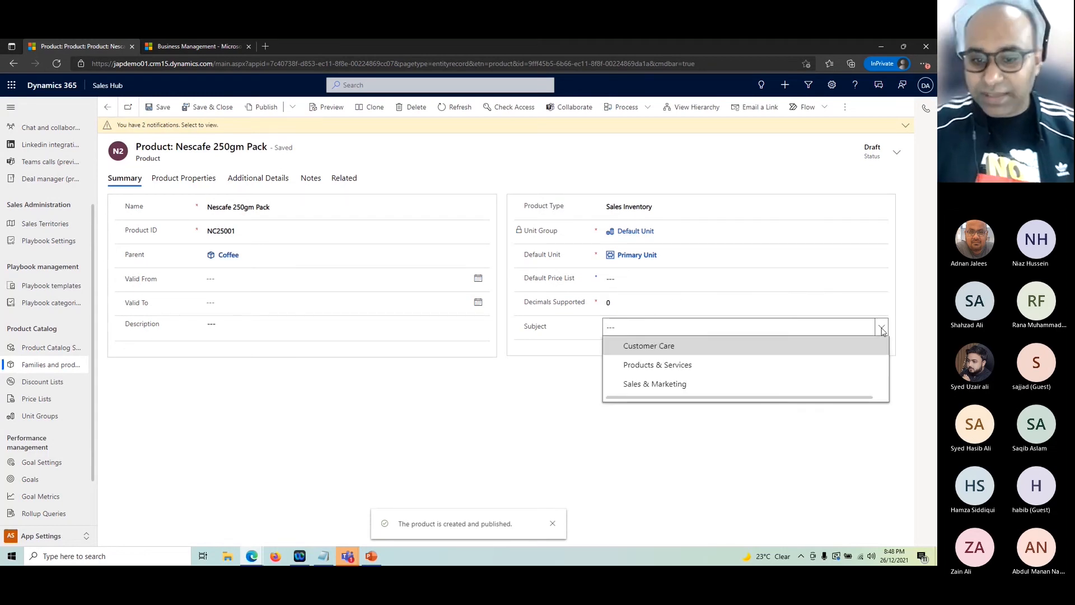
{"action": "left_click", "coordinate": [593, 458]}
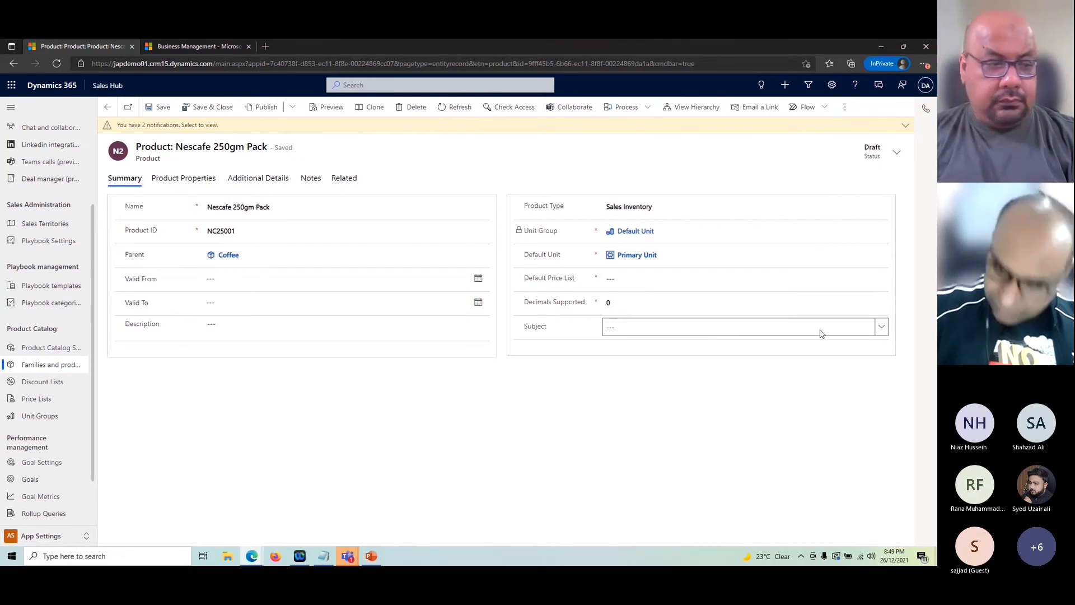
{"action": "left_click", "coordinate": [881, 327]}
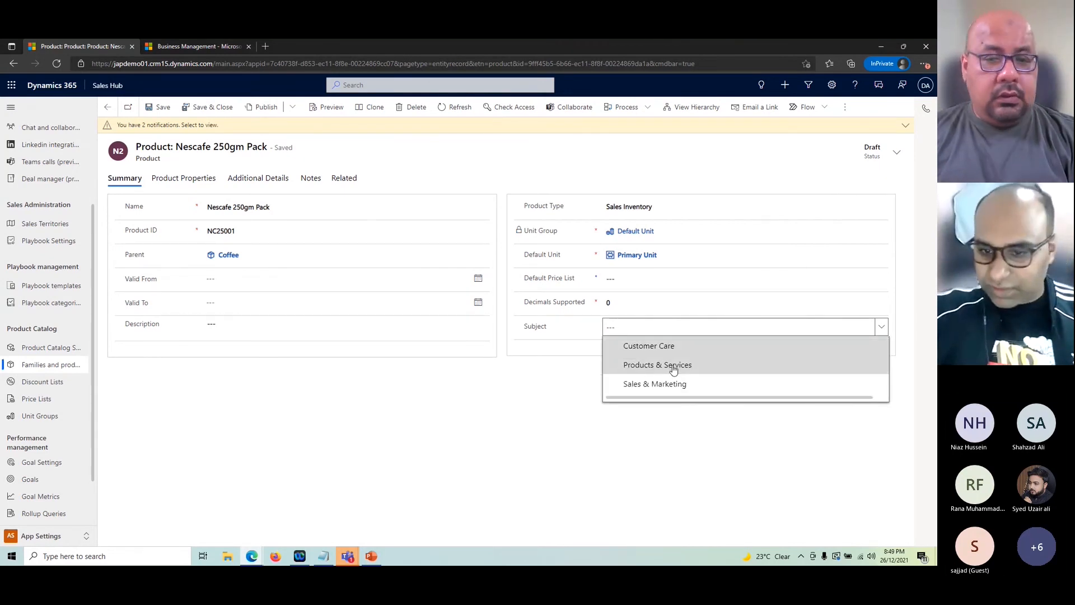
{"action": "left_click", "coordinate": [673, 432]}
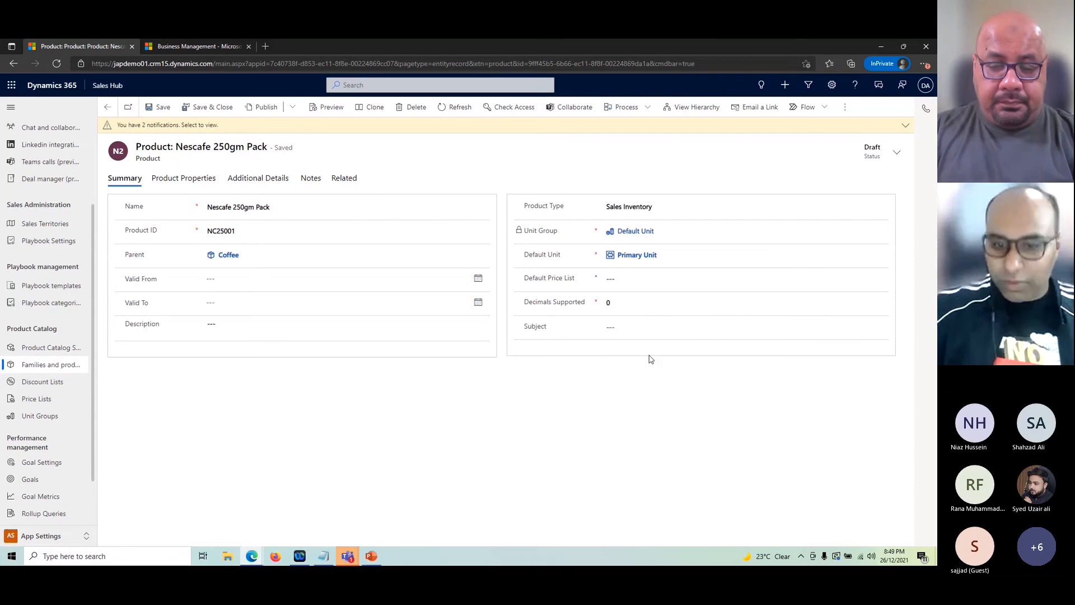
{"action": "left_click", "coordinate": [630, 281]}
{"action": "left_click", "coordinate": [601, 398]}
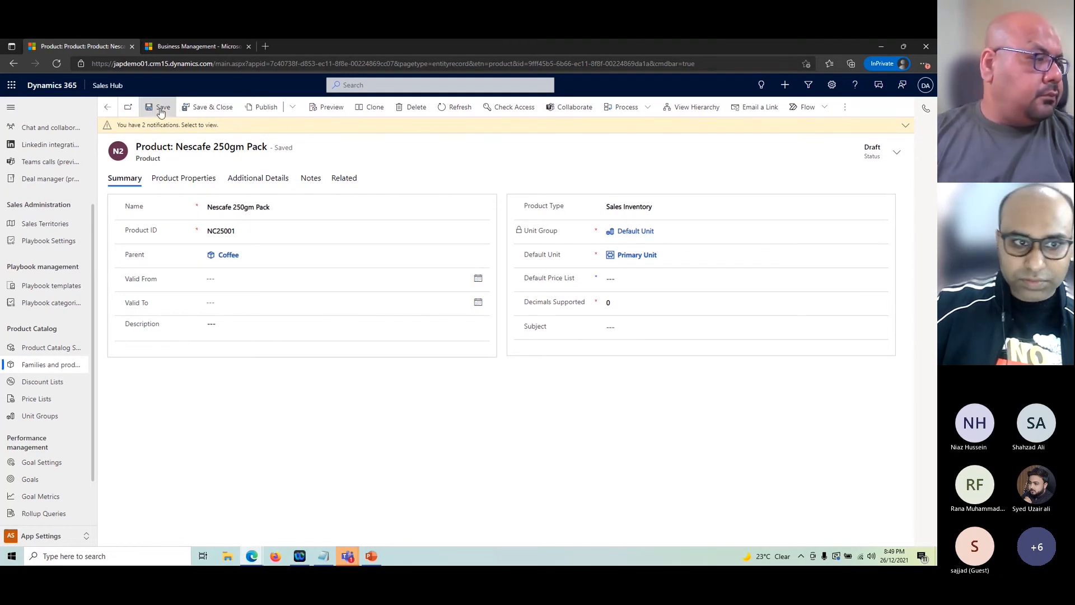
{"action": "left_click", "coordinate": [185, 179]}
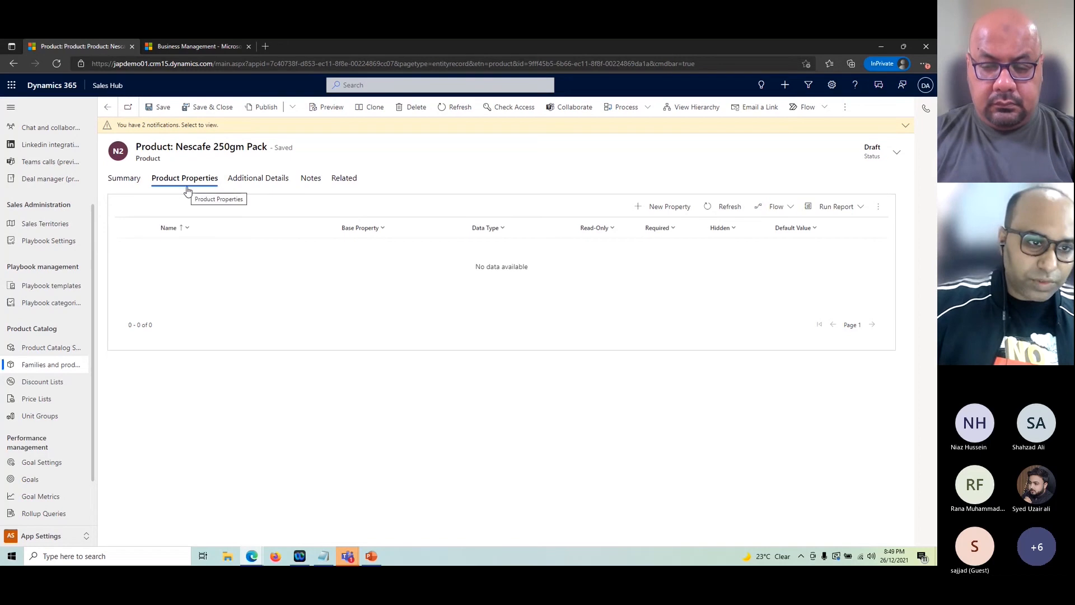
Step: Start a new product property named 'Type'
{"action": "left_click", "coordinate": [683, 211]}
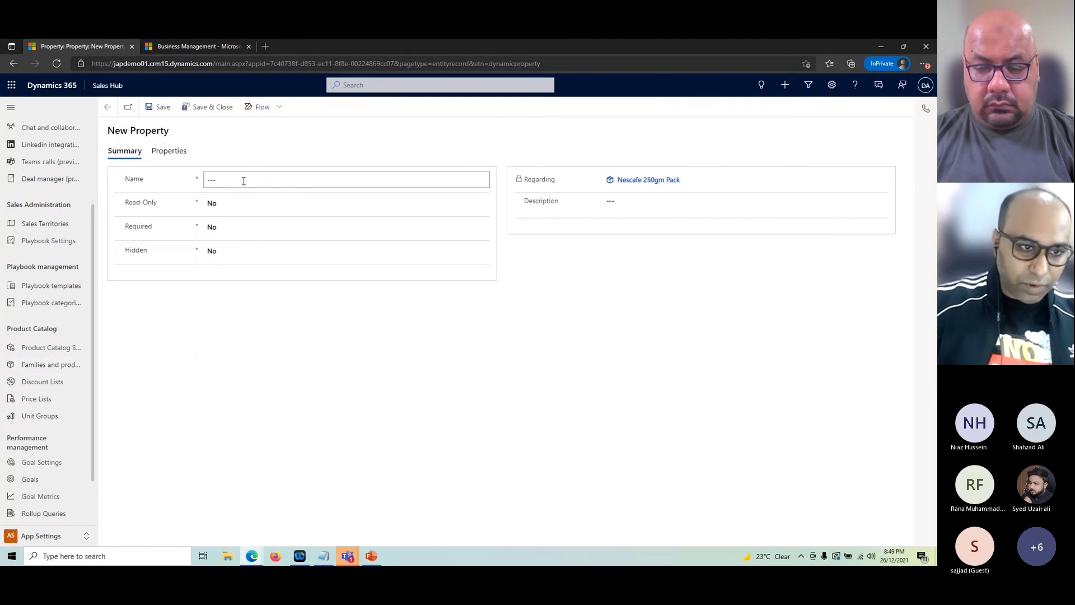
{"action": "left_click", "coordinate": [244, 181]}
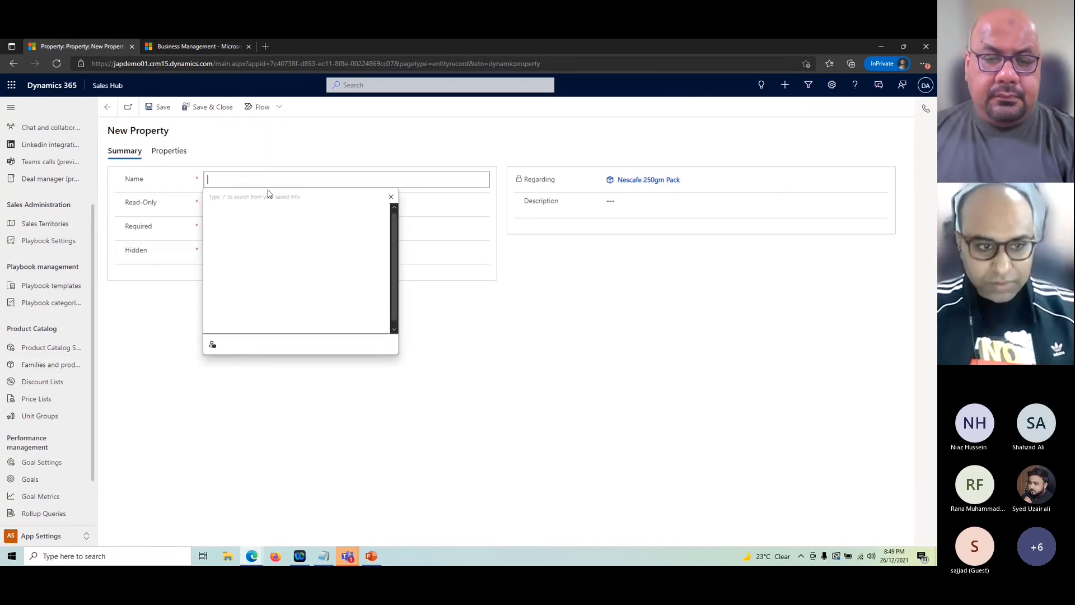
{"action": "type", "text": "Type"}
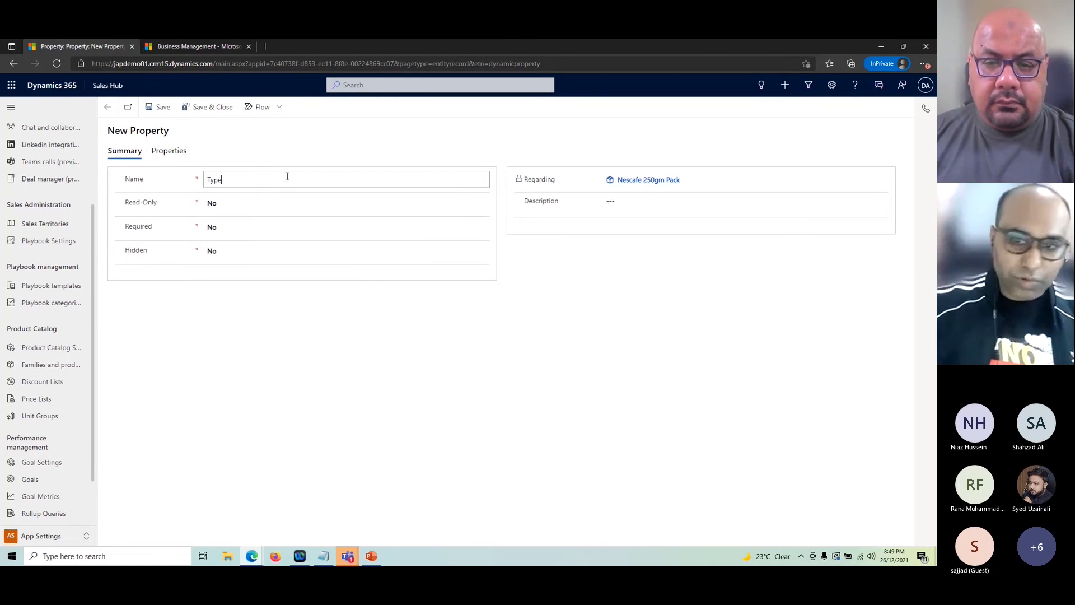
{"action": "left_click", "coordinate": [493, 403]}
{"action": "left_click", "coordinate": [254, 184]}
{"action": "left_click", "coordinate": [260, 185]}
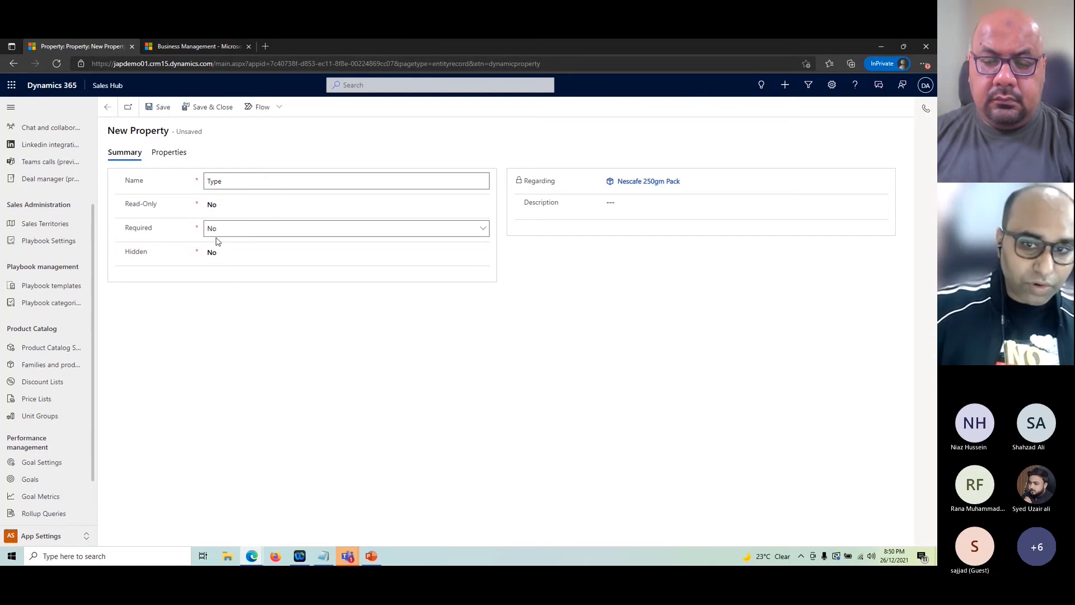
{"action": "left_click", "coordinate": [670, 210]}
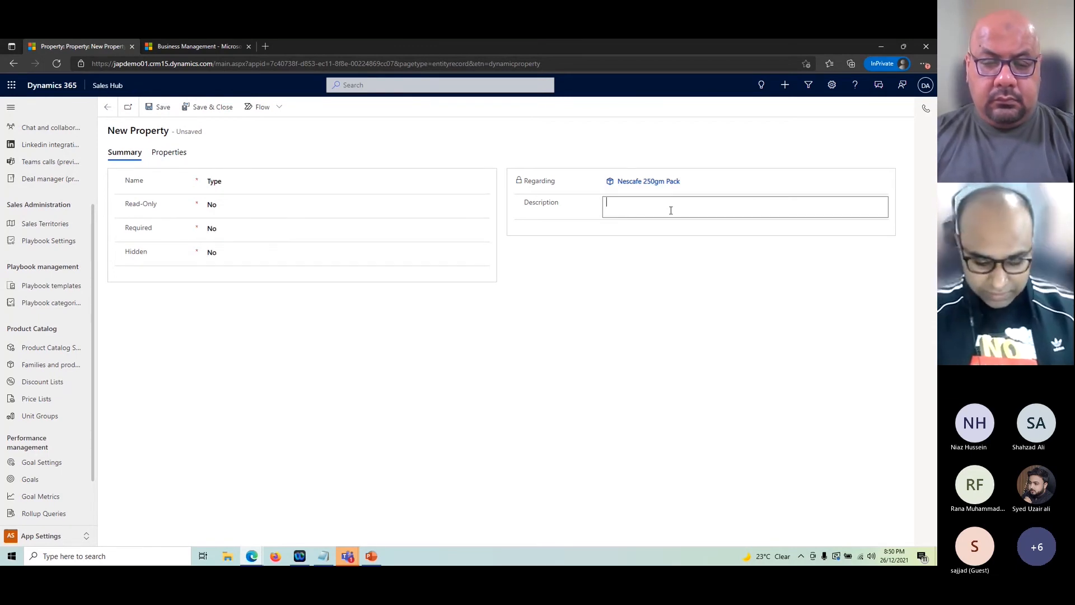
{"action": "left_click", "coordinate": [160, 107]}
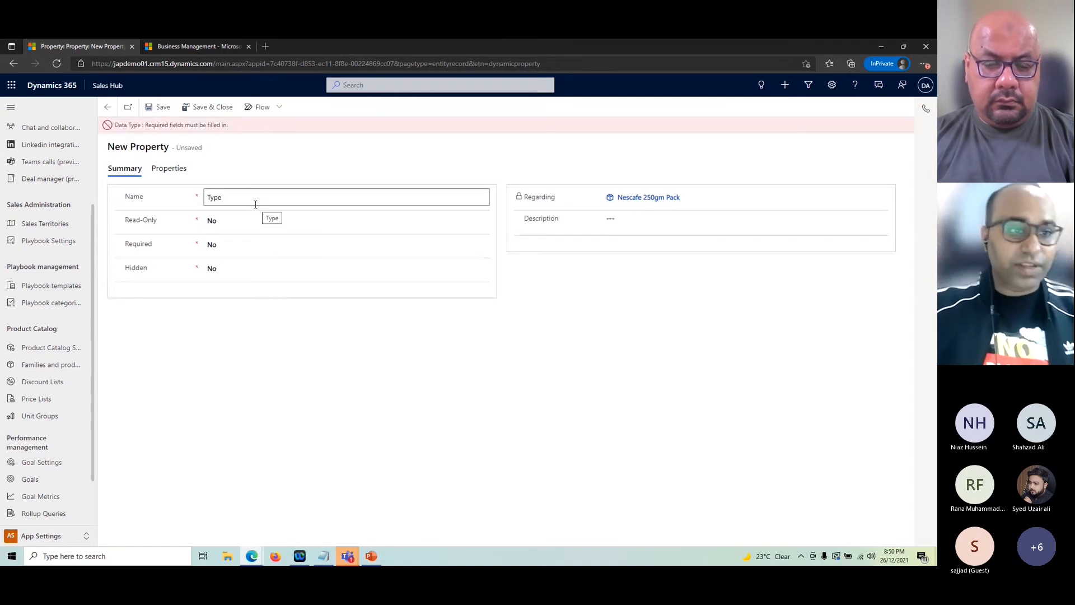
{"action": "left_click", "coordinate": [364, 199]}
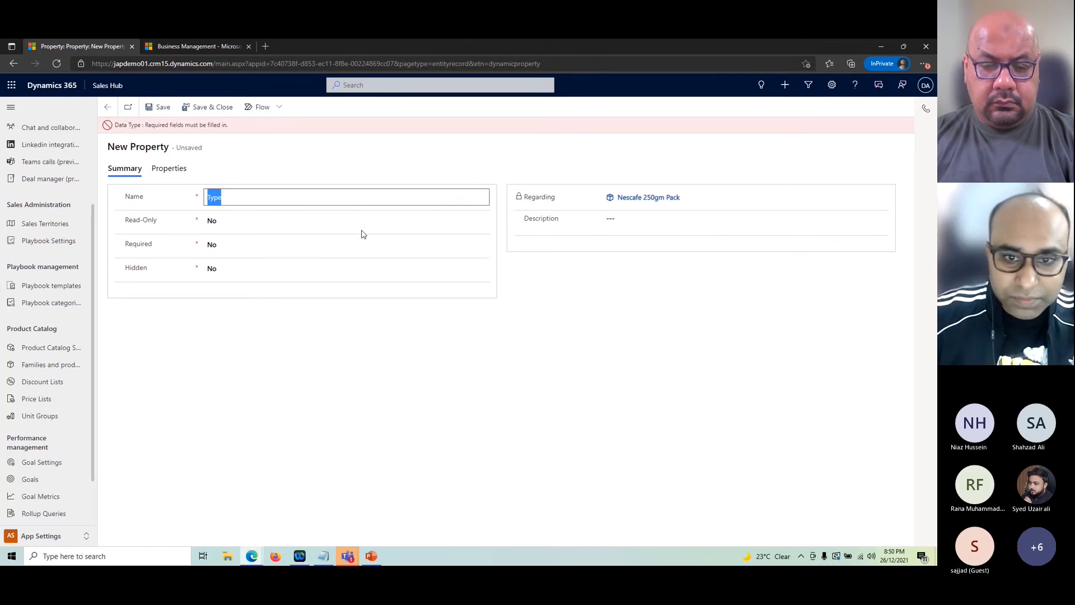
Step: Set the Type property's data type to Option Set and save it
{"action": "left_click", "coordinate": [161, 164]}
{"action": "left_click", "coordinate": [251, 217]}
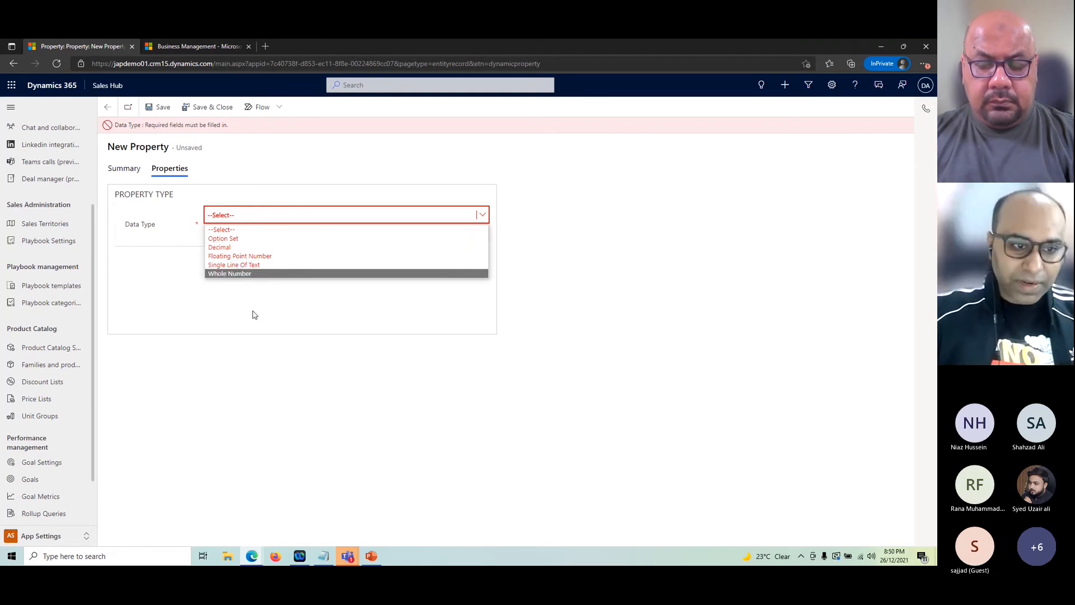
{"action": "left_click", "coordinate": [251, 240]}
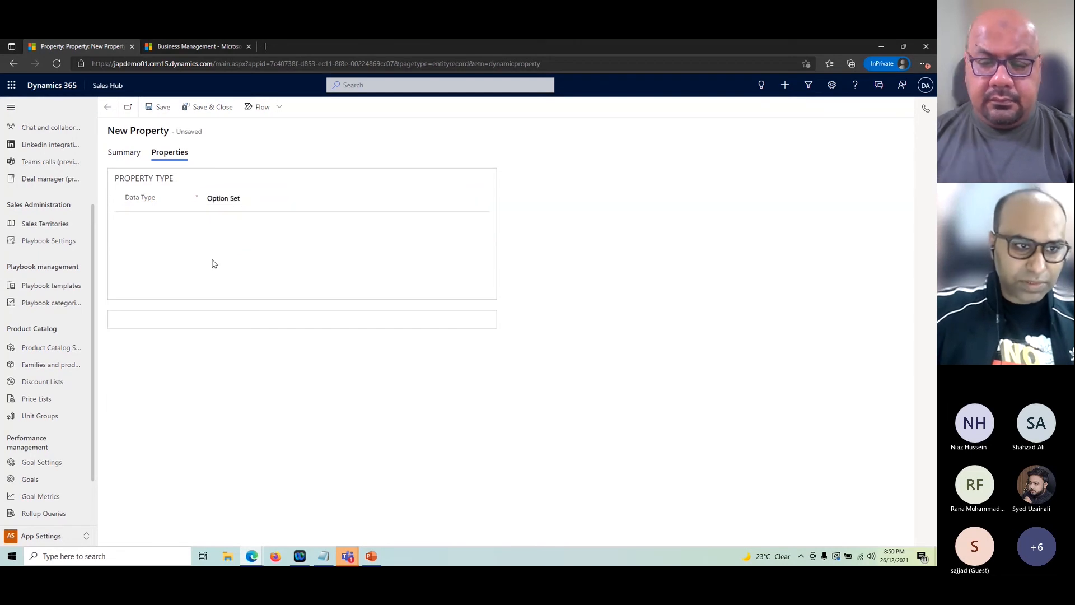
{"action": "left_click", "coordinate": [160, 107]}
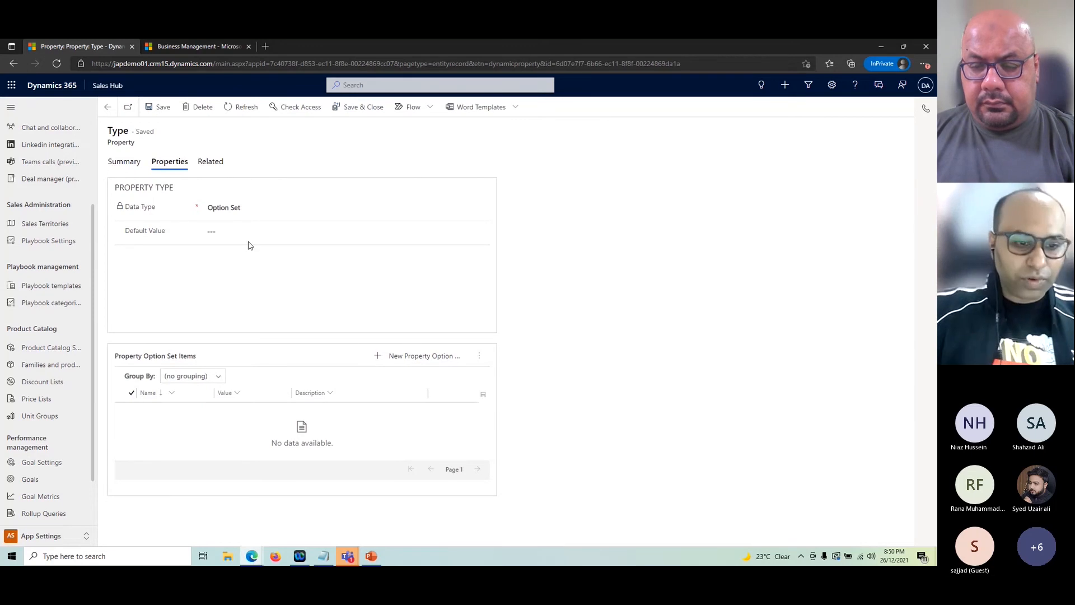
Step: Add the option 'Classic' with value 1 to the Type property
{"action": "left_click", "coordinate": [421, 356]}
{"action": "left_click", "coordinate": [827, 147]}
{"action": "type", "text": "Classic"}
{"action": "left_click", "coordinate": [826, 166]}
{"action": "type", "text": "1"}
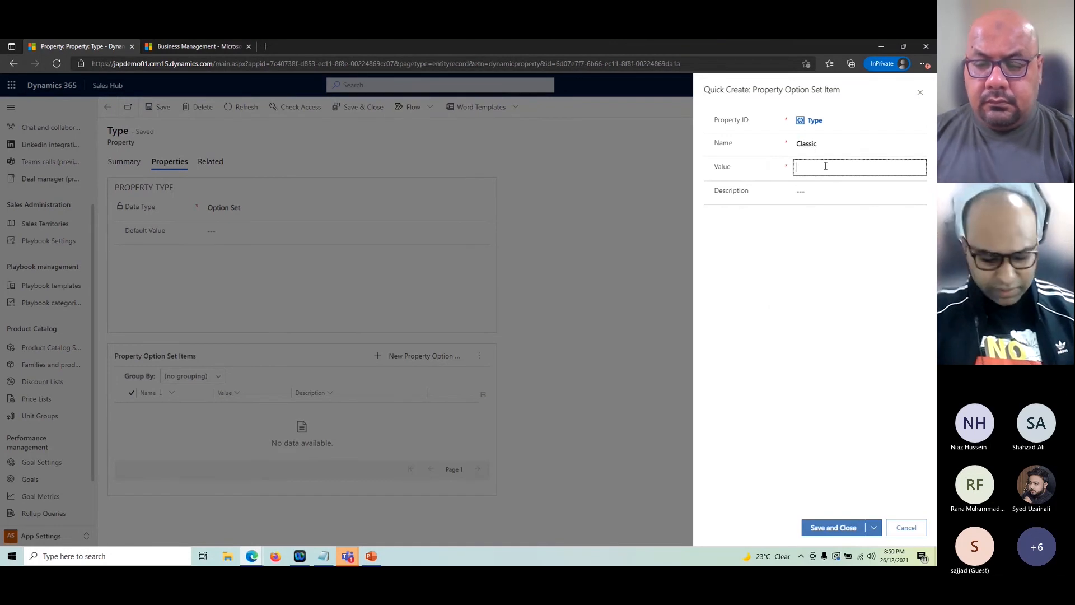
{"action": "left_click", "coordinate": [833, 528]}
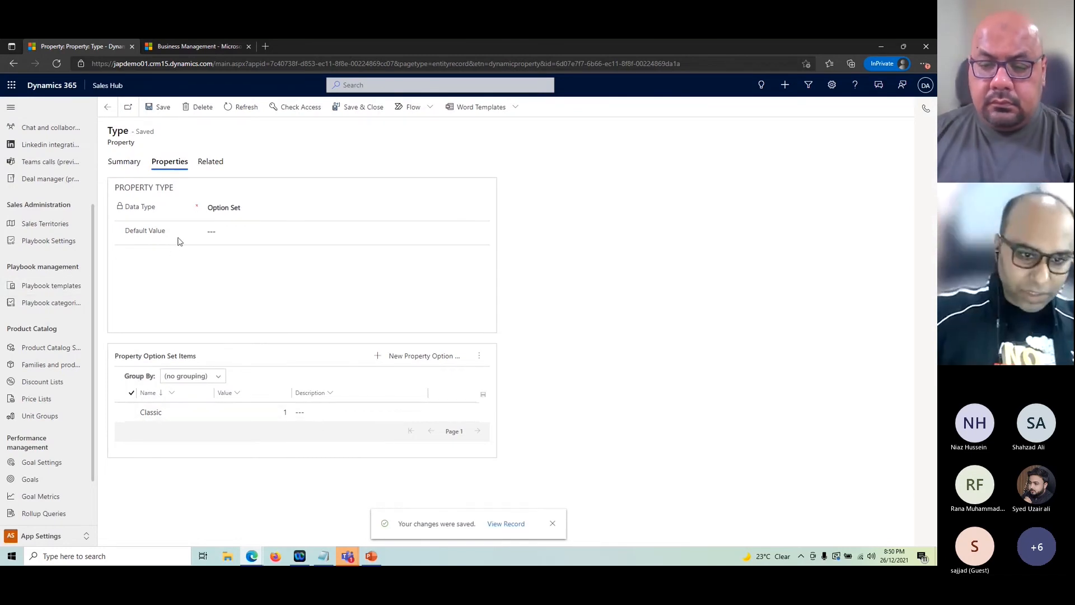
Step: Add a second option 'Gold' with value 2
{"action": "left_click", "coordinate": [414, 356]}
{"action": "left_click", "coordinate": [825, 144]}
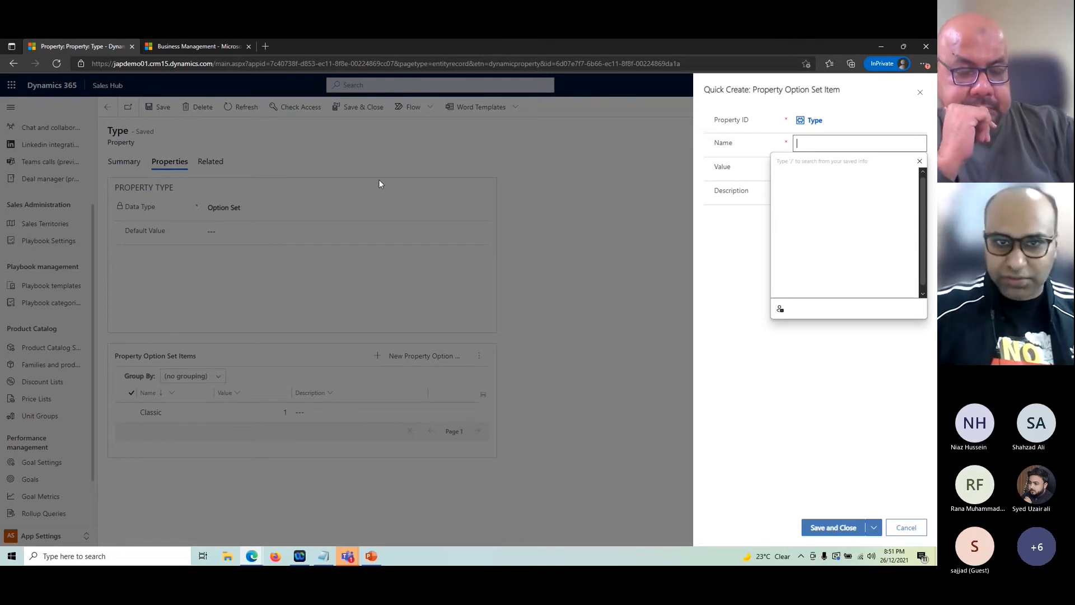
{"action": "left_click", "coordinate": [816, 144]}
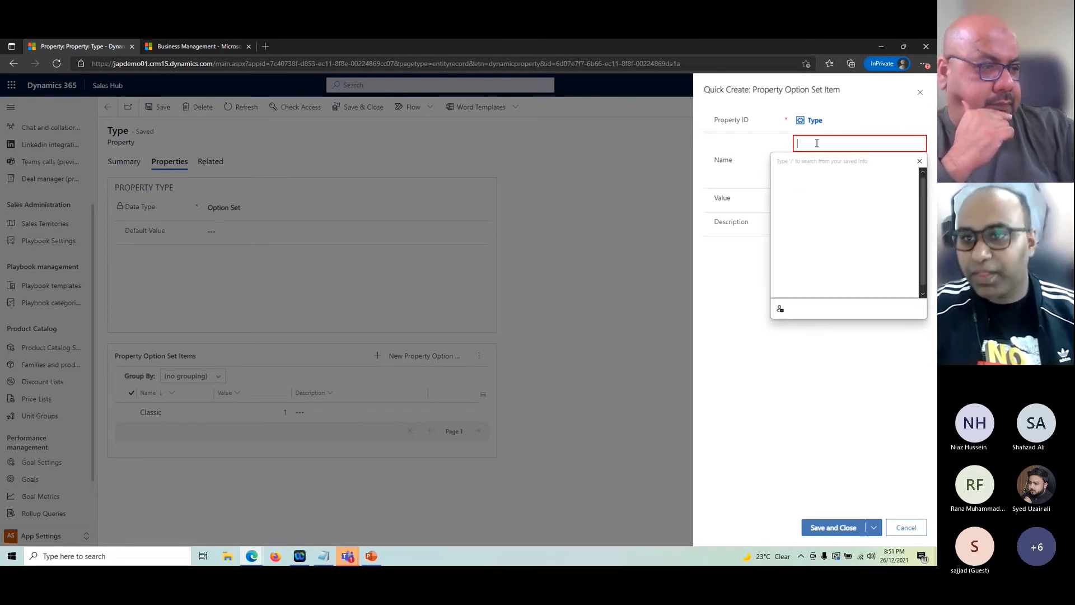
{"action": "type", "text": "Glod"}
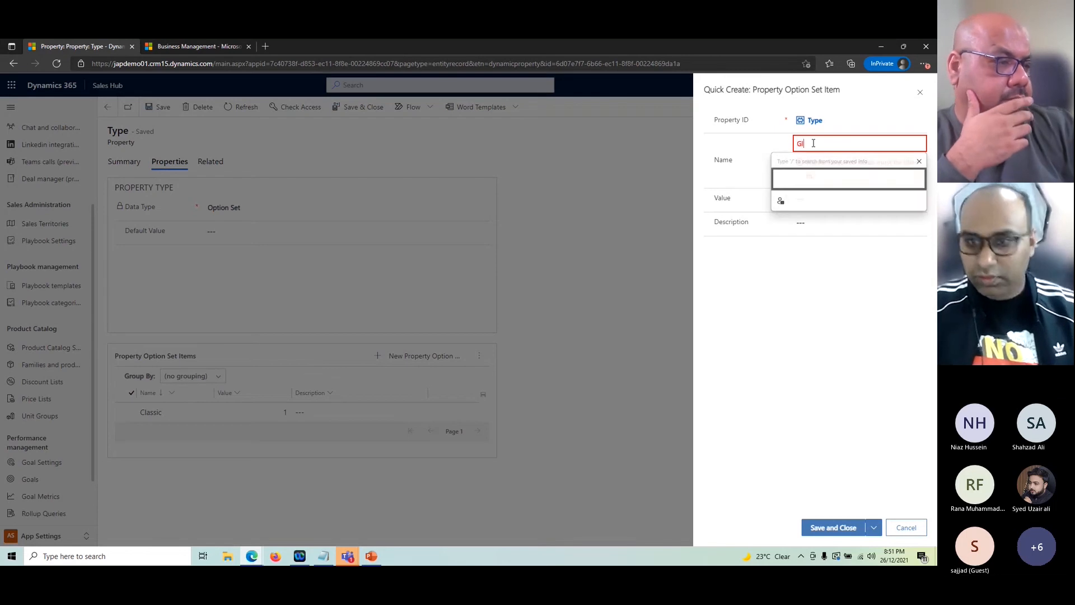
{"action": "key", "text": "BackSpace"}
{"action": "key", "text": "BackSpace"}
{"action": "key", "text": "BackSpace"}
{"action": "key", "text": "BackSpace"}
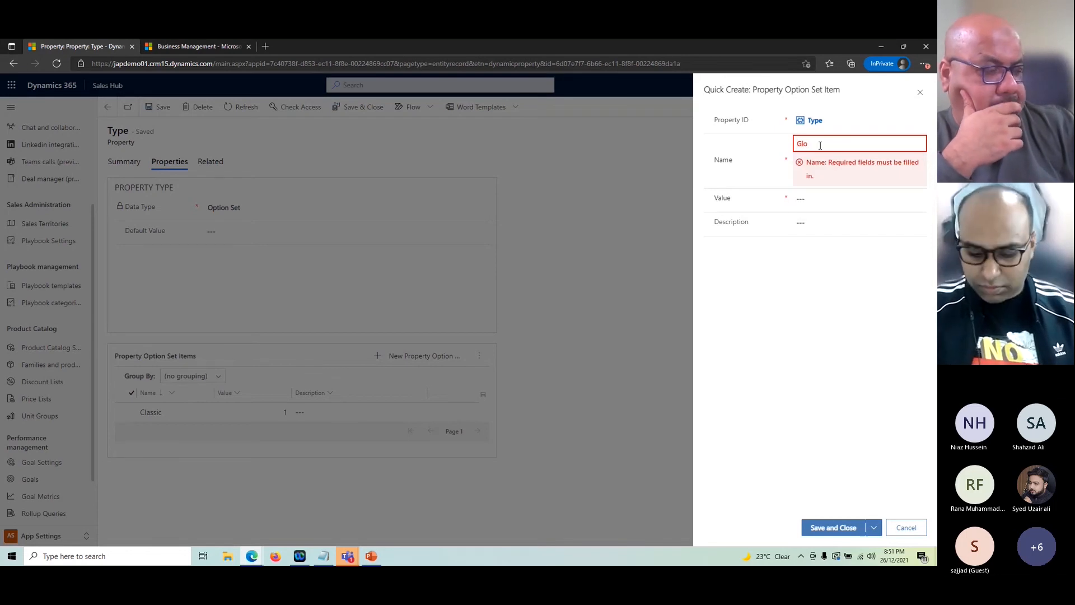
{"action": "type", "text": "Gold"}
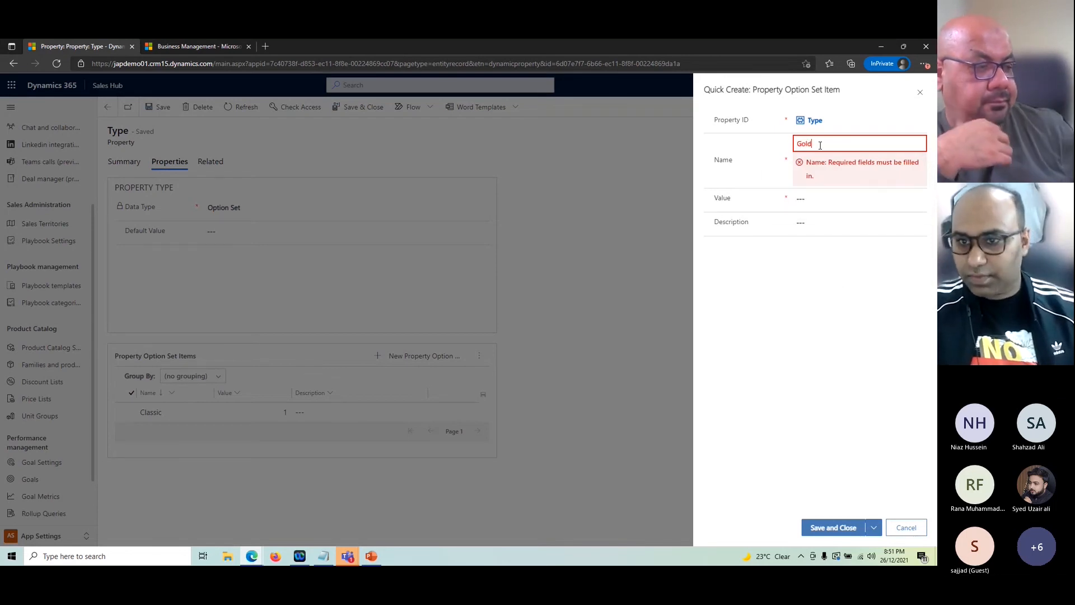
{"action": "left_click", "coordinate": [823, 172]}
{"action": "type", "text": "2"}
{"action": "left_click", "coordinate": [833, 527]}
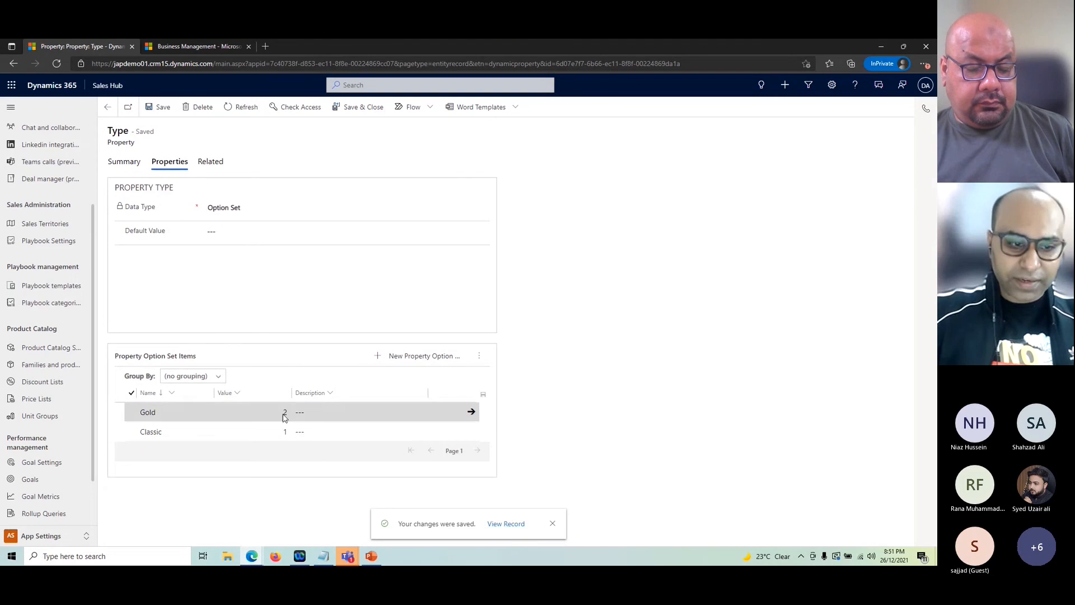
Step: Set the Type property's Required field to Yes, save, and return to Nescafe 250gm Pack
{"action": "left_click", "coordinate": [124, 162]}
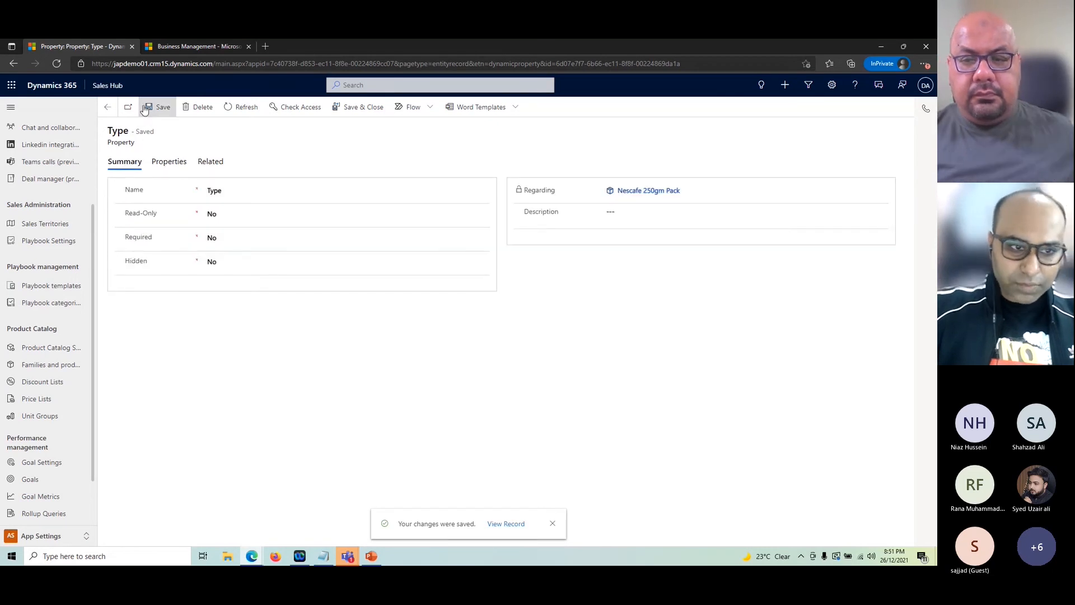
{"action": "left_click", "coordinate": [235, 241]}
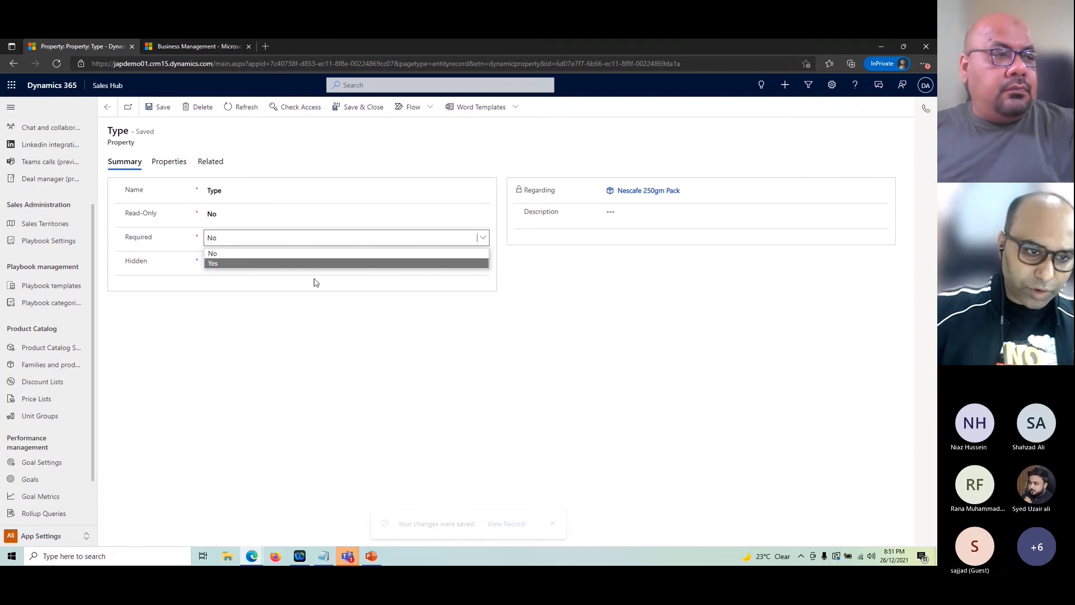
{"action": "left_click", "coordinate": [252, 263]}
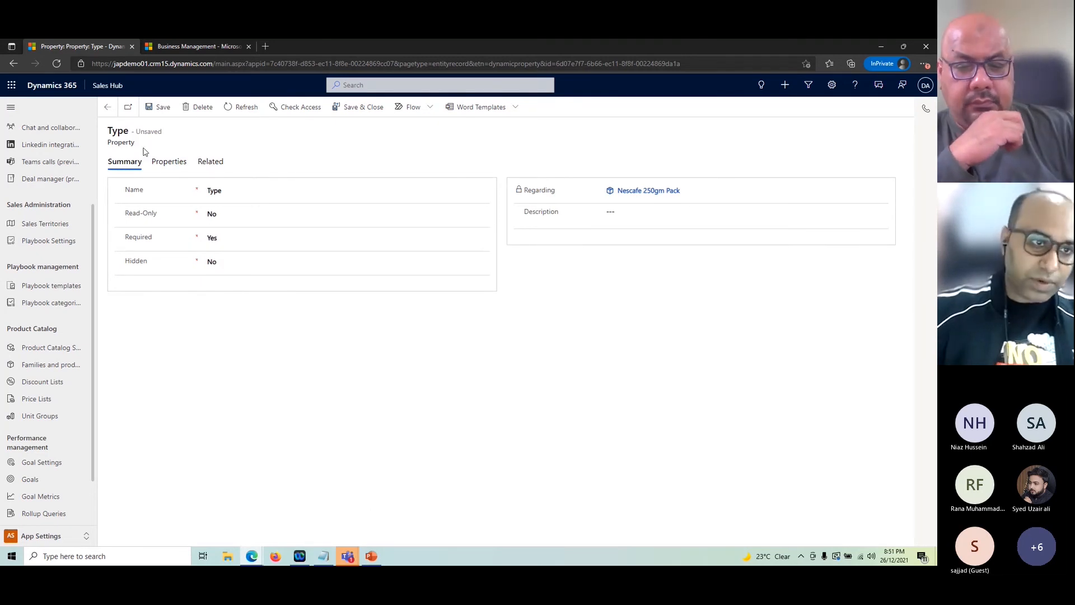
{"action": "left_click", "coordinate": [160, 107]}
{"action": "left_click", "coordinate": [108, 110]}
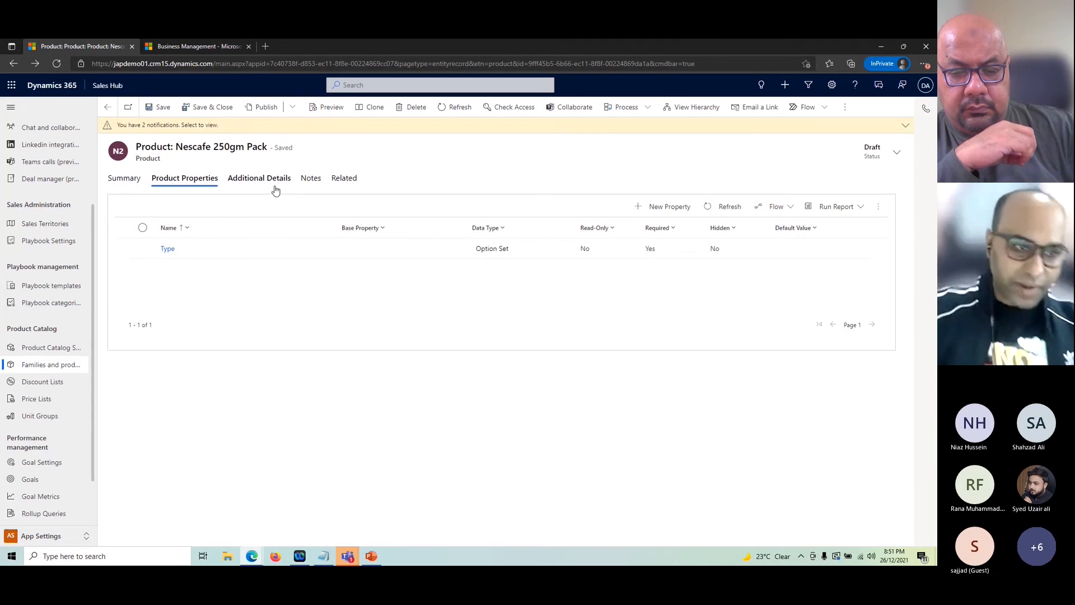
Step: On Additional Details, review the Sales Relationship Type options for a new product relationship, then cancel it
{"action": "left_click", "coordinate": [246, 182]}
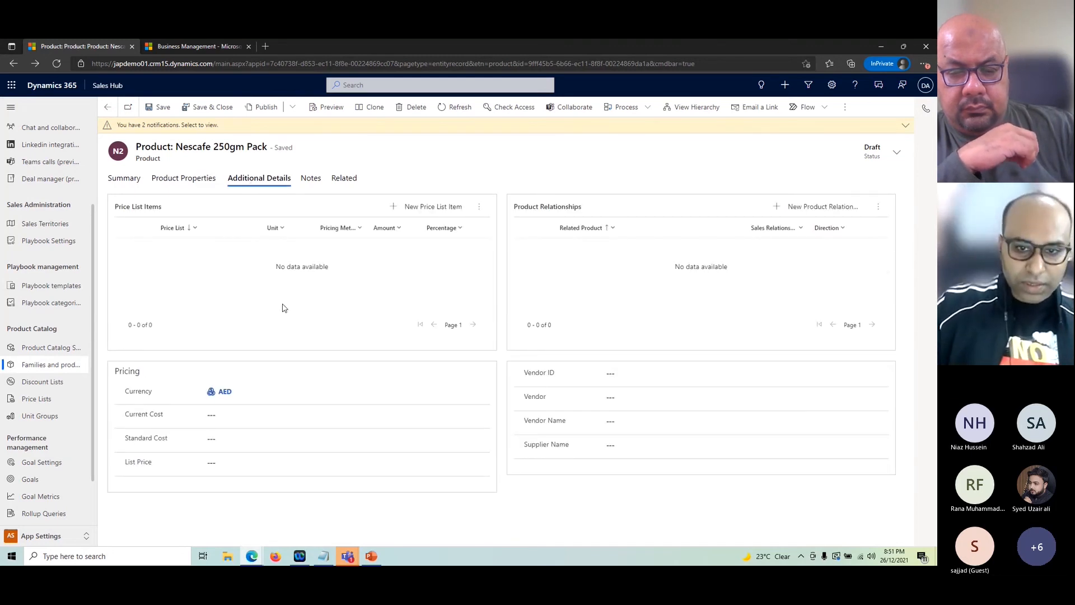
{"action": "left_click", "coordinate": [819, 208]}
{"action": "left_click", "coordinate": [827, 172]}
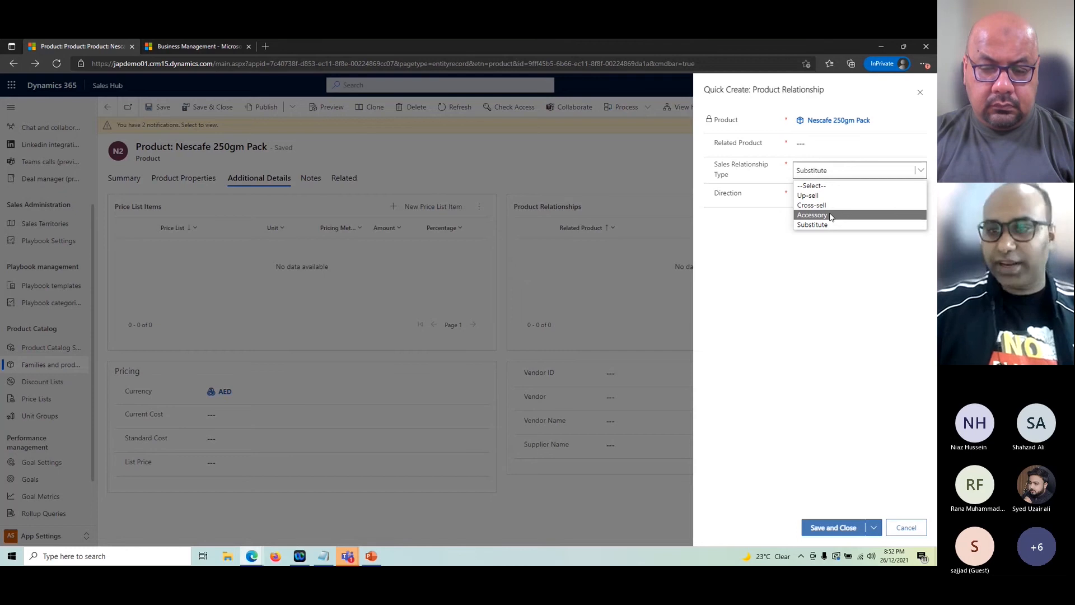
{"action": "left_click", "coordinate": [819, 302]}
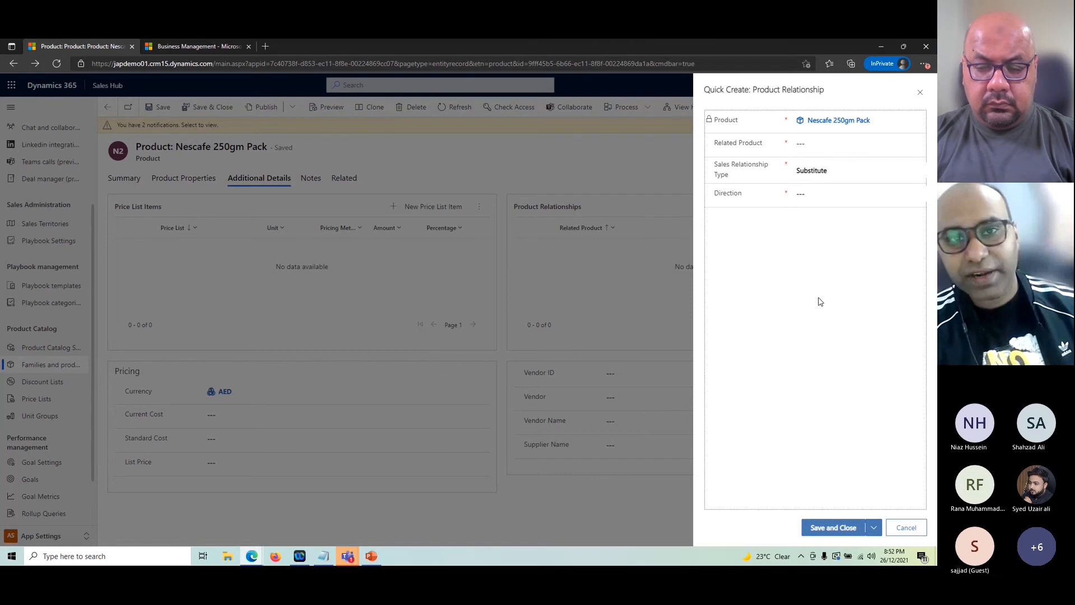
{"action": "left_click", "coordinate": [840, 196]}
{"action": "left_click", "coordinate": [827, 172]}
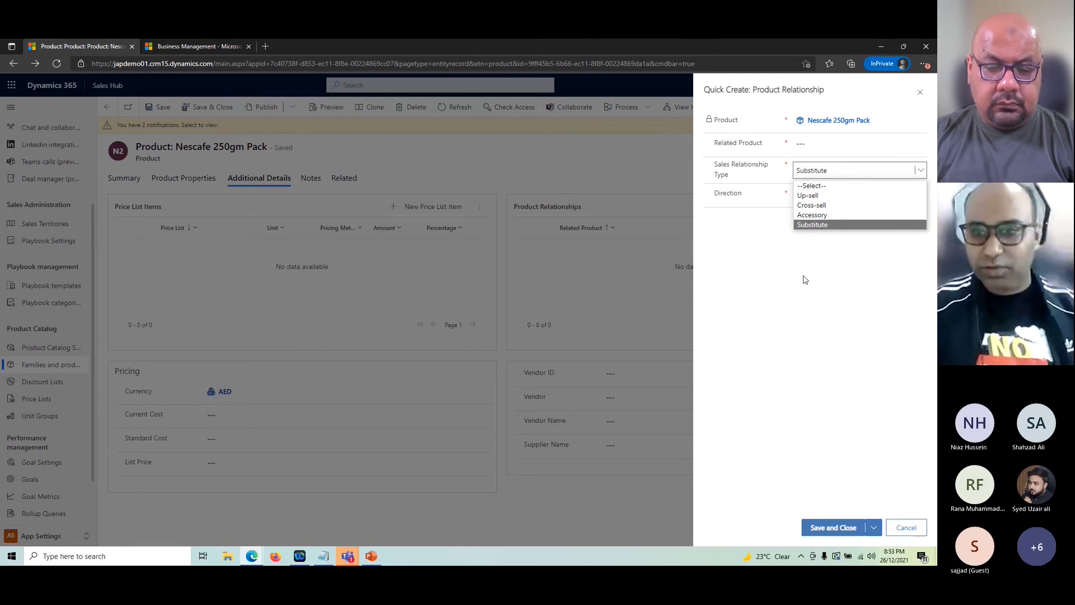
{"action": "left_click", "coordinate": [830, 332]}
{"action": "left_click", "coordinate": [906, 527]}
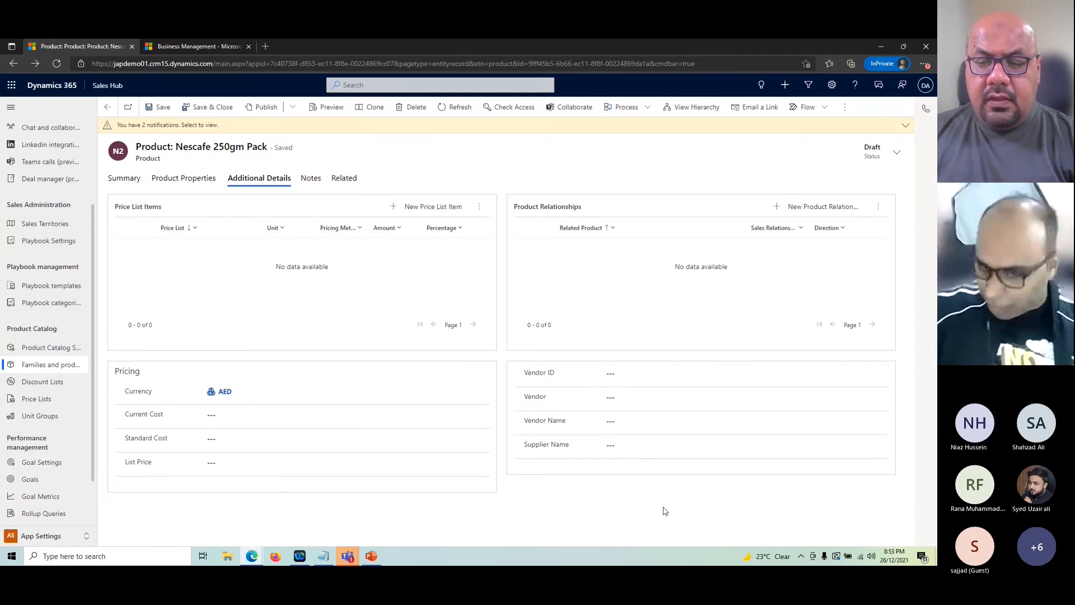
{"action": "left_click", "coordinate": [627, 441]}
Step: Check Supplier Name, Current Cost, Standard Cost and List Price unchanged, then go back to Summary
{"action": "left_click", "coordinate": [615, 500]}
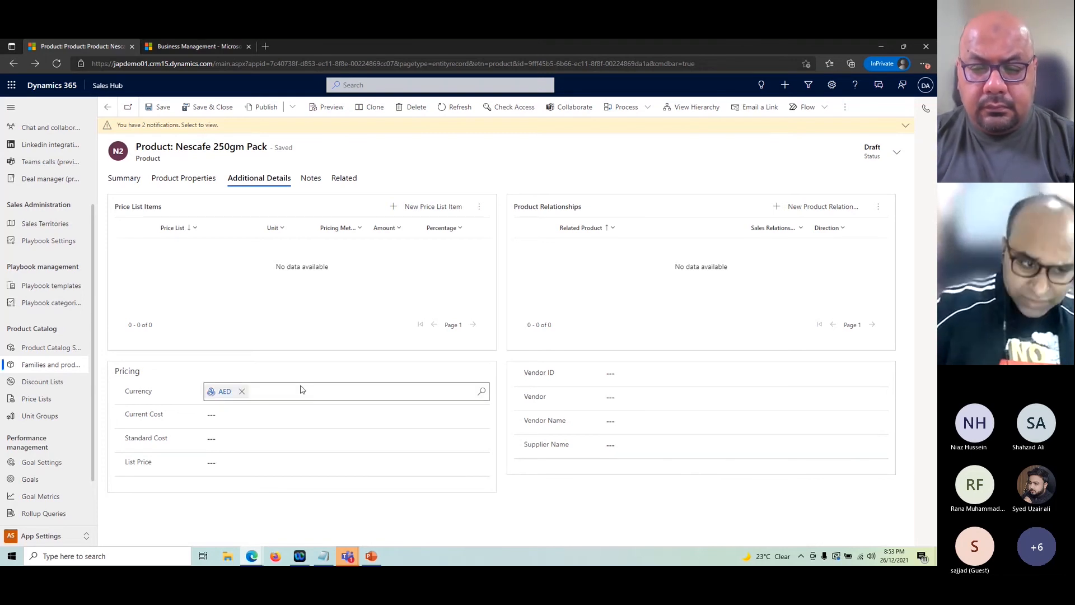
{"action": "left_click", "coordinate": [278, 417]}
{"action": "left_click", "coordinate": [252, 438]}
{"action": "left_click", "coordinate": [256, 462]}
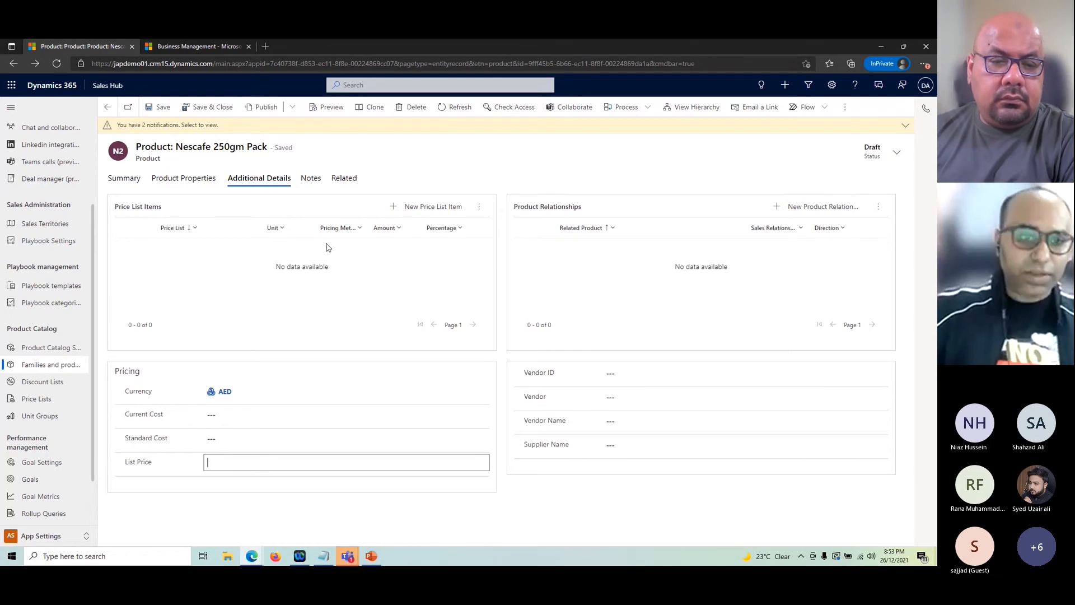
{"action": "left_click", "coordinate": [126, 179]}
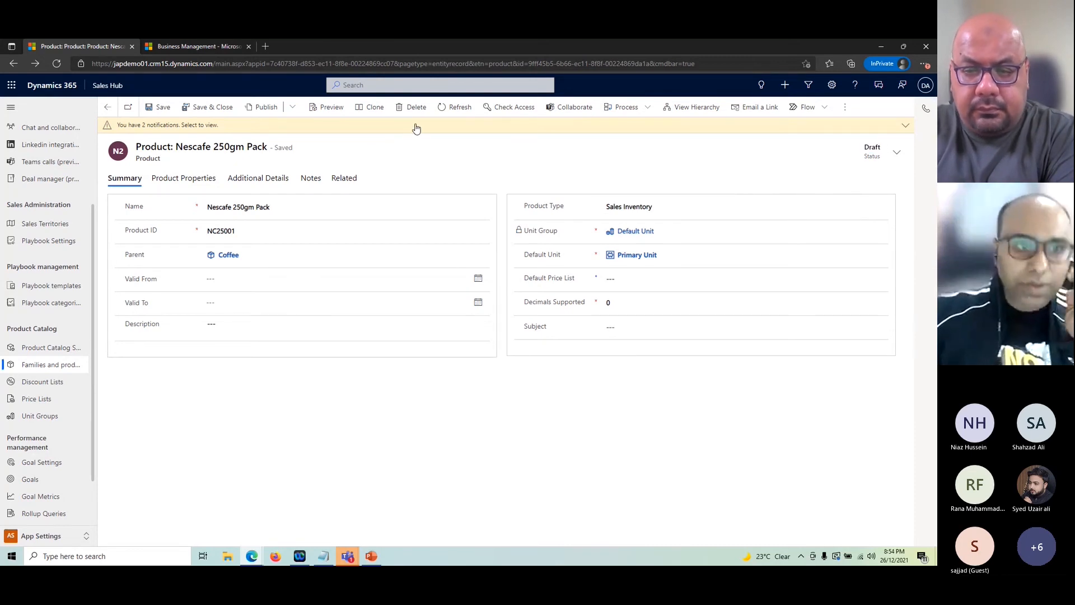
Step: Try publishing Nescafe 250gm Pack, dismiss the can't-publish error, and open its parent Coffee family
{"action": "left_click", "coordinate": [292, 107]}
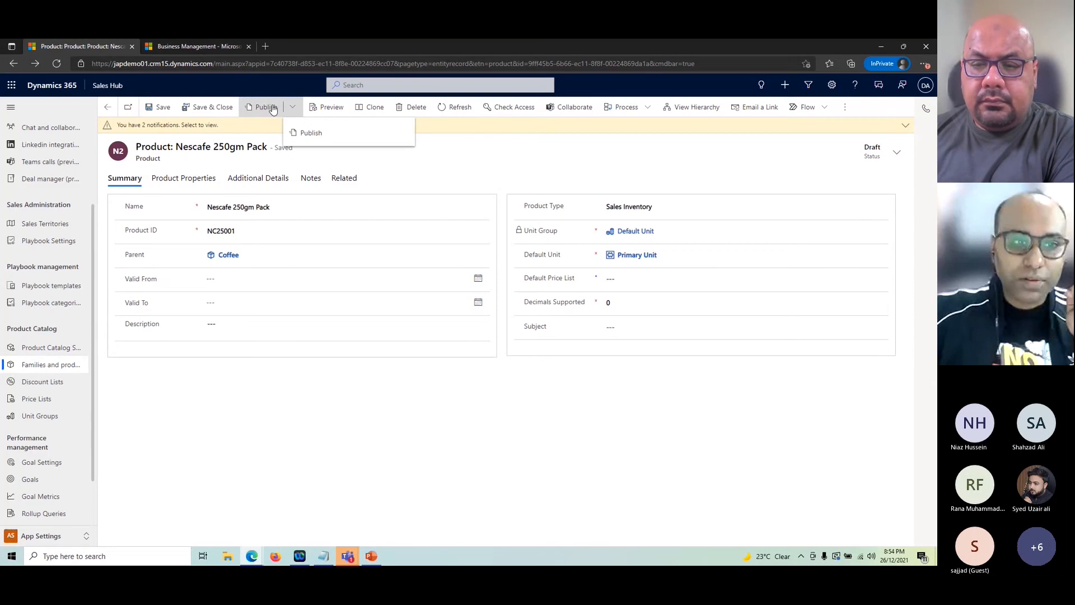
{"action": "left_click", "coordinate": [273, 108]}
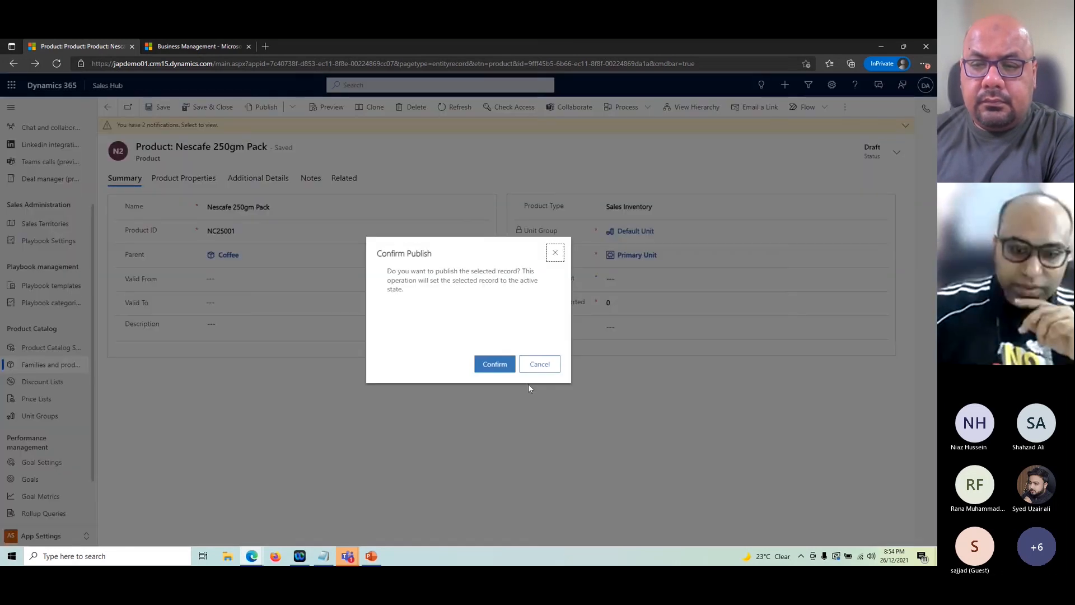
{"action": "left_click", "coordinate": [493, 364]}
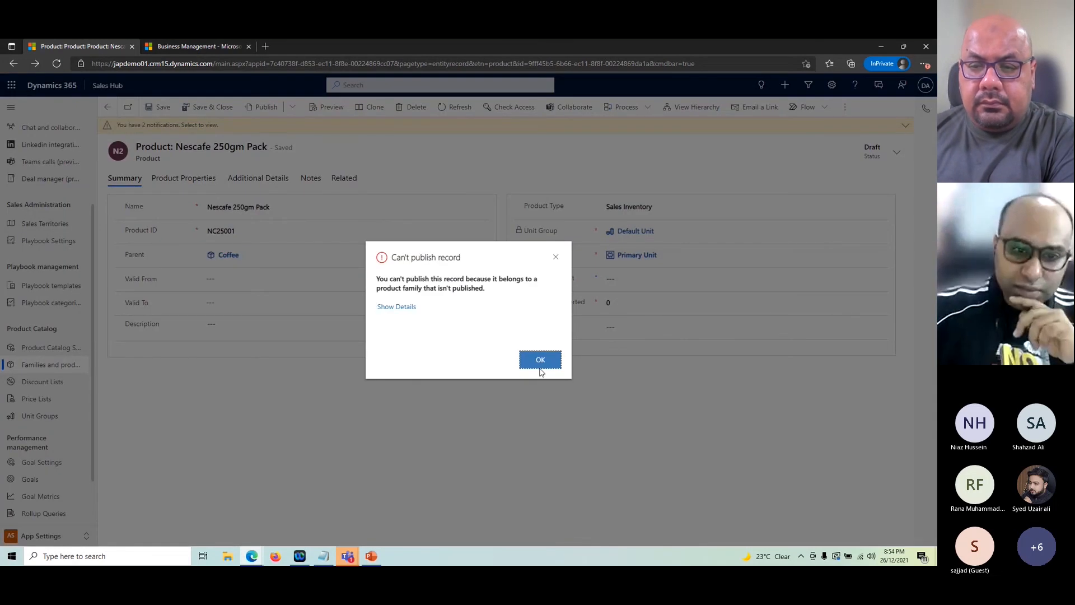
{"action": "left_click", "coordinate": [541, 364]}
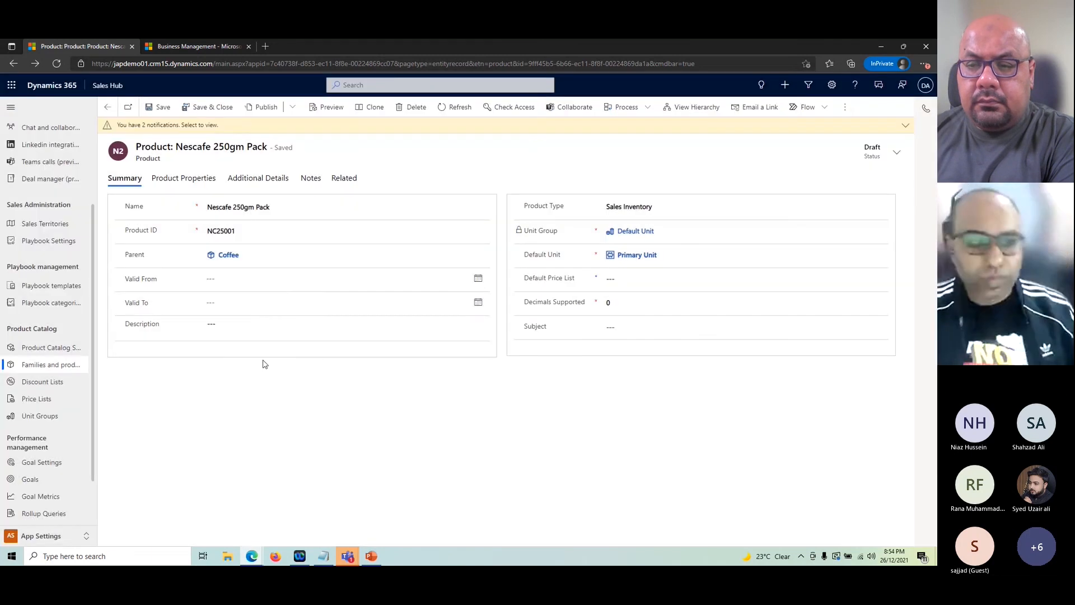
{"action": "left_click", "coordinate": [228, 256]}
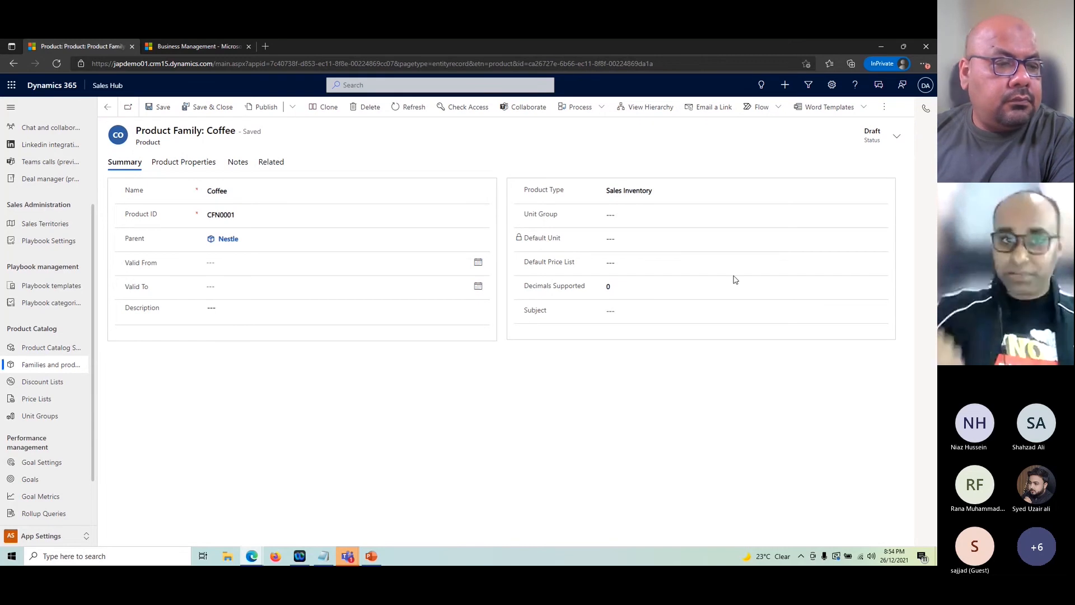
Step: Publish the whole Coffee family hierarchy, check its related records, then head back to Nescafe 250gm Pack
{"action": "left_click", "coordinate": [292, 107]}
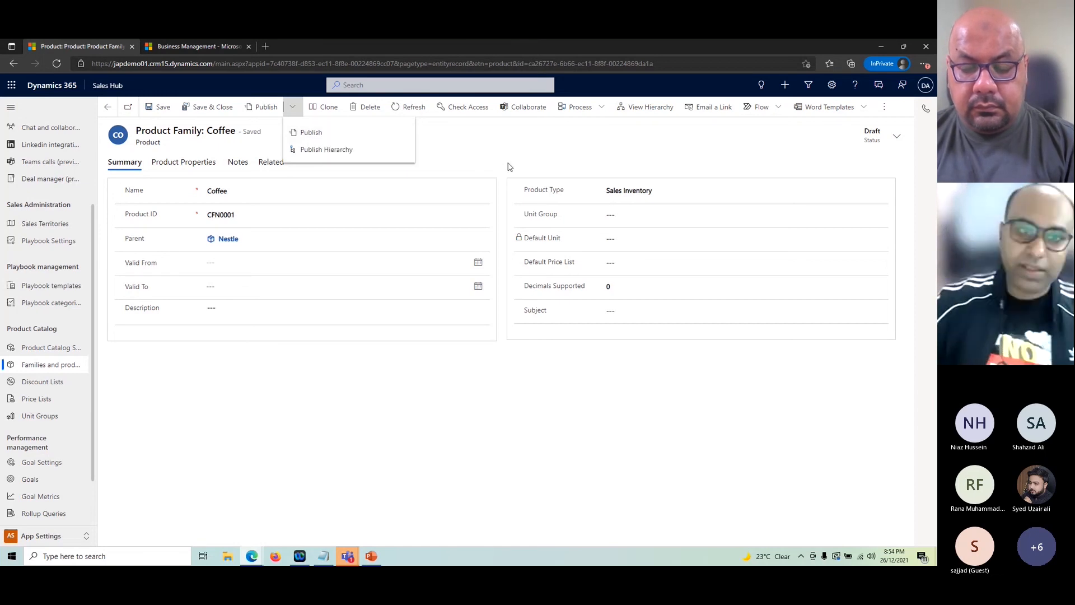
{"action": "left_click", "coordinate": [326, 150]}
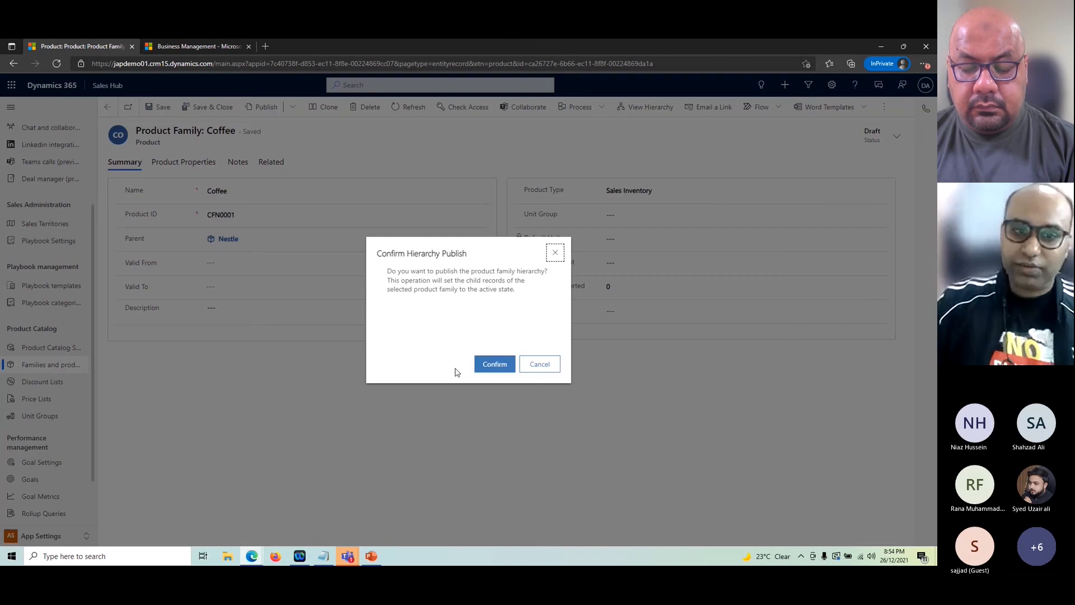
{"action": "left_click", "coordinate": [488, 365]}
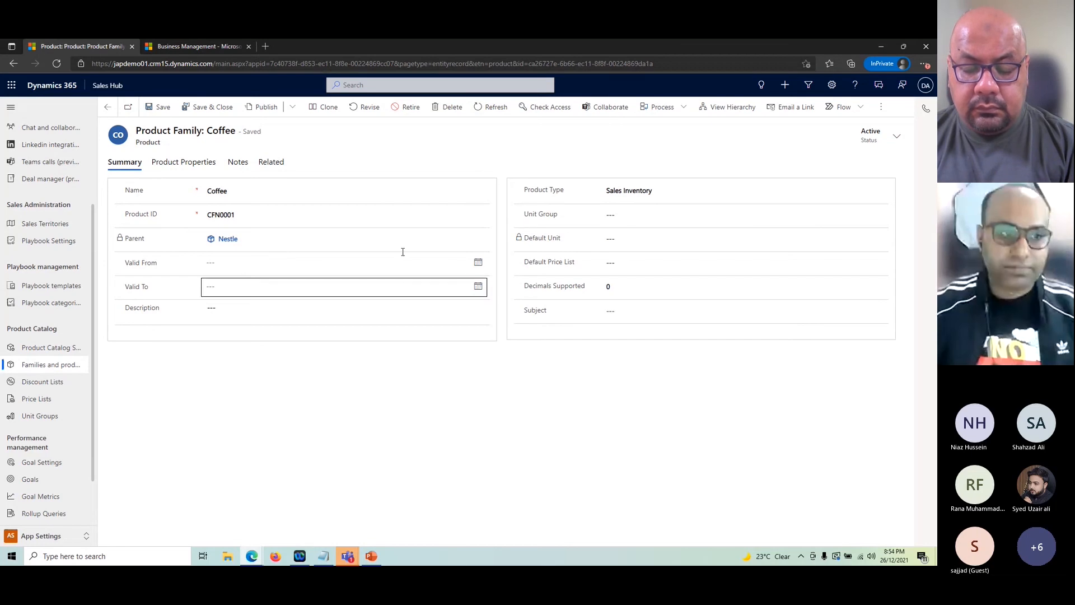
{"action": "left_click", "coordinate": [271, 163]}
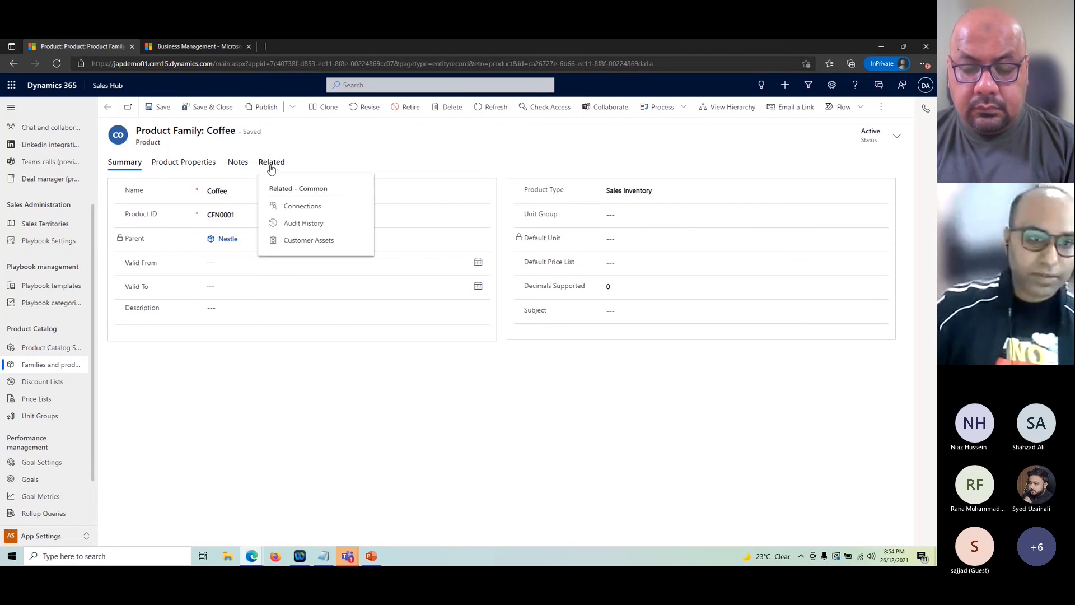
{"action": "left_click", "coordinate": [107, 107]}
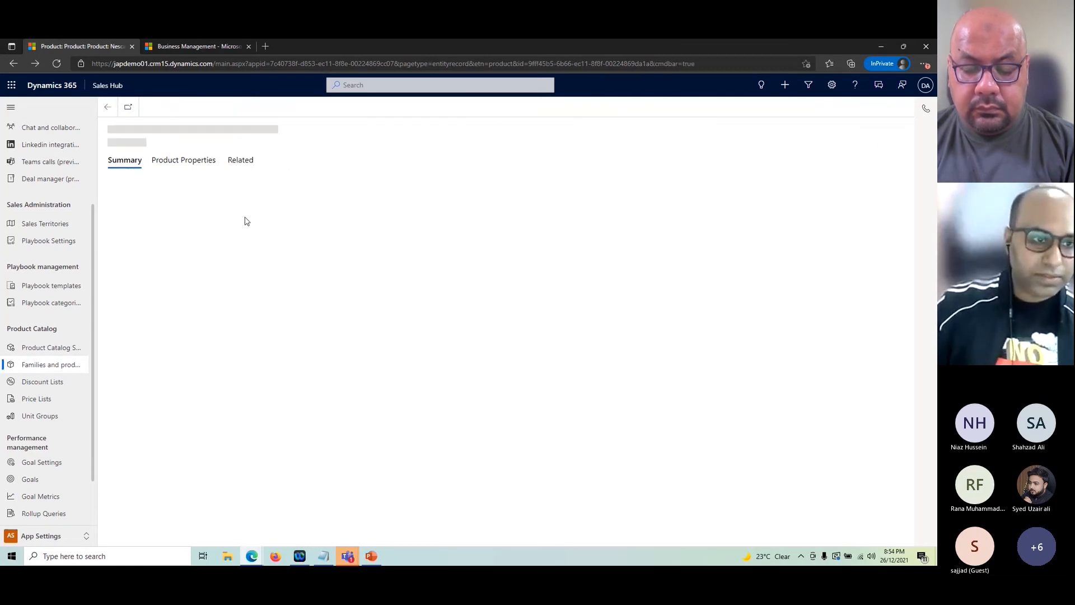
Step: Open the All Products, Families & Bundles list and glance at the Nestle Water family record
{"action": "left_click", "coordinate": [50, 364]}
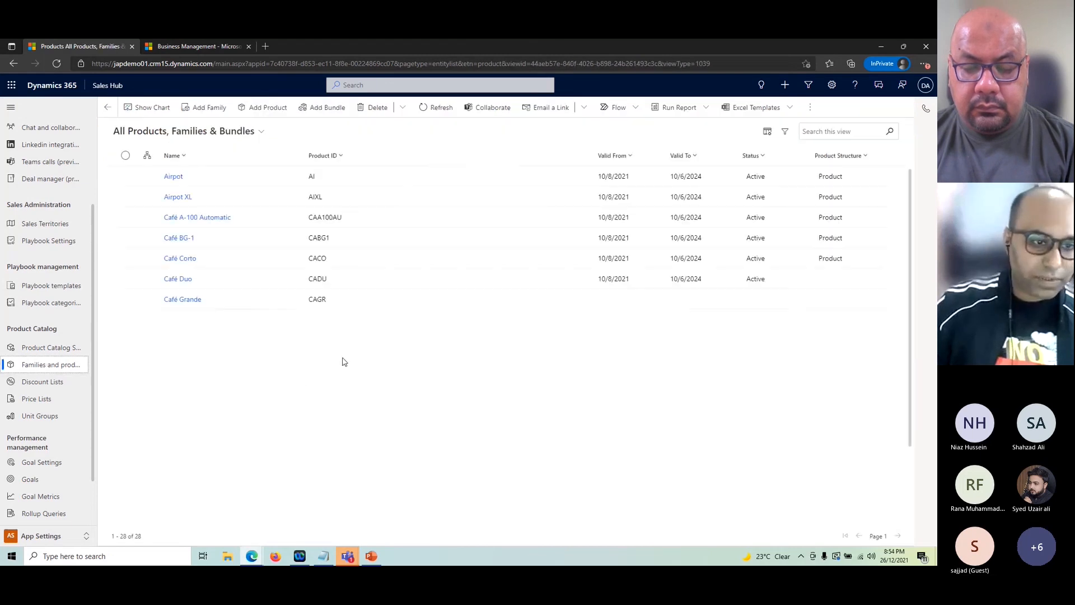
{"action": "scroll", "coordinate": [291, 392], "scroll_direction": "down", "scroll_amount": 3}
{"action": "scroll", "coordinate": [283, 411], "scroll_direction": "down", "scroll_amount": 2}
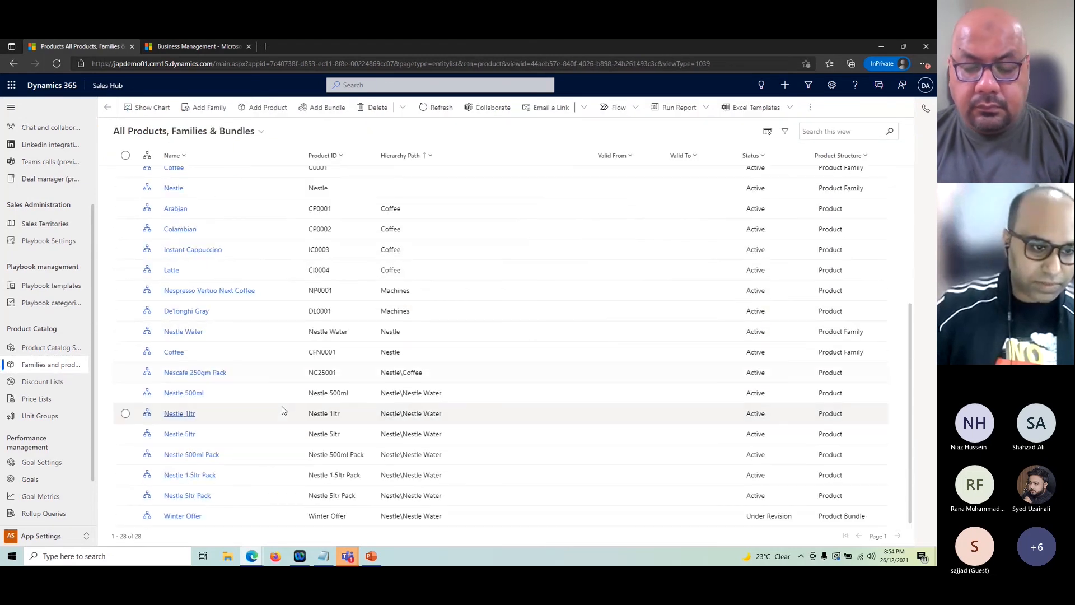
{"action": "left_click", "coordinate": [184, 331]}
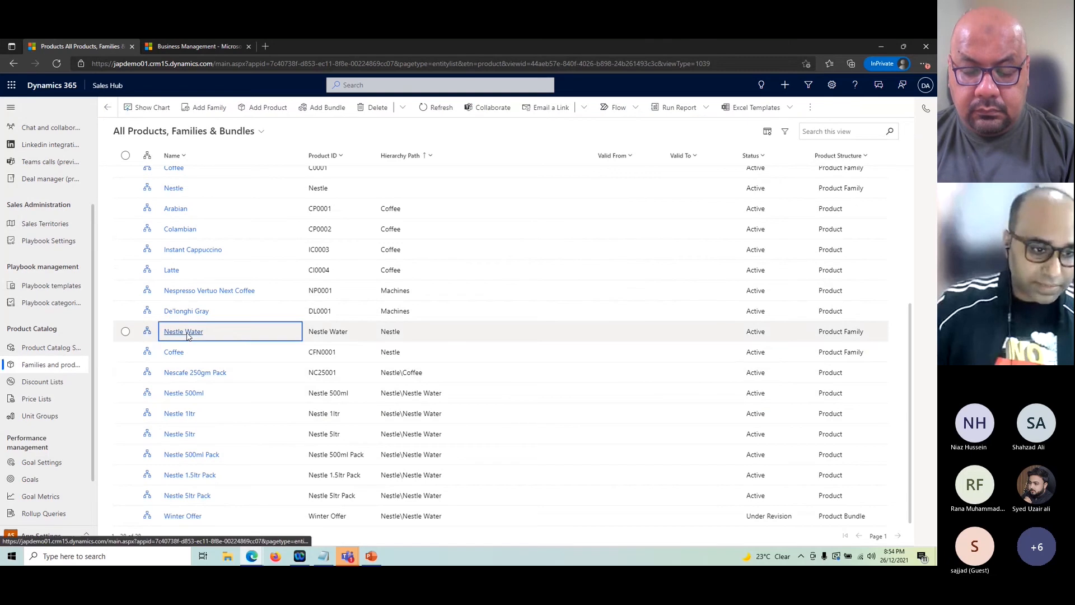
{"action": "left_click", "coordinate": [108, 106]}
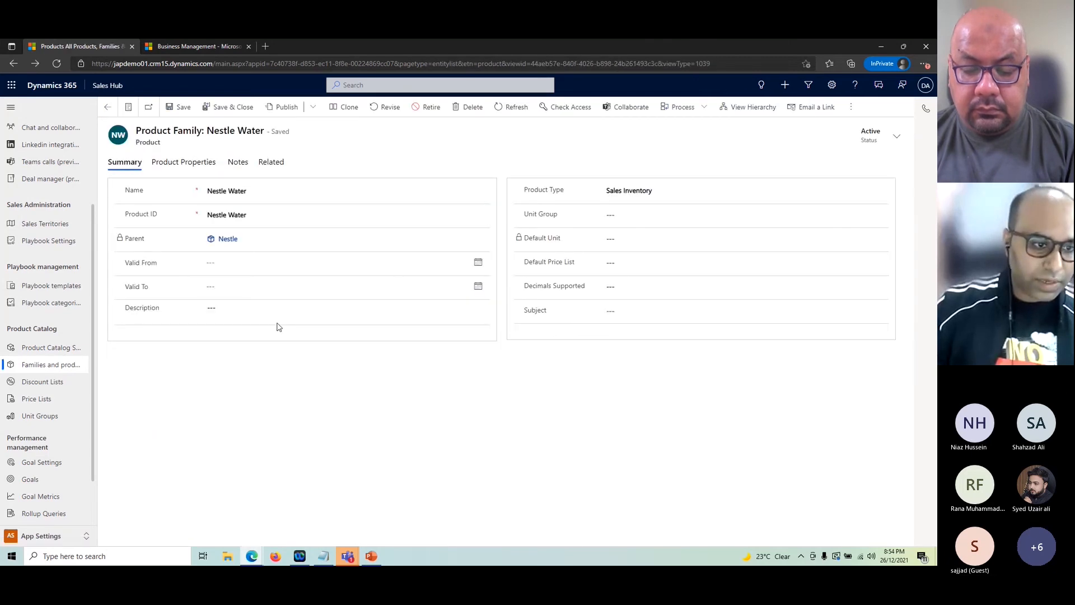
Step: Inspect the Nestle Water hierarchy with Coffee expanded, then return to Families and products via catalog settings
{"action": "scroll", "coordinate": [223, 437], "scroll_direction": "down", "scroll_amount": 5}
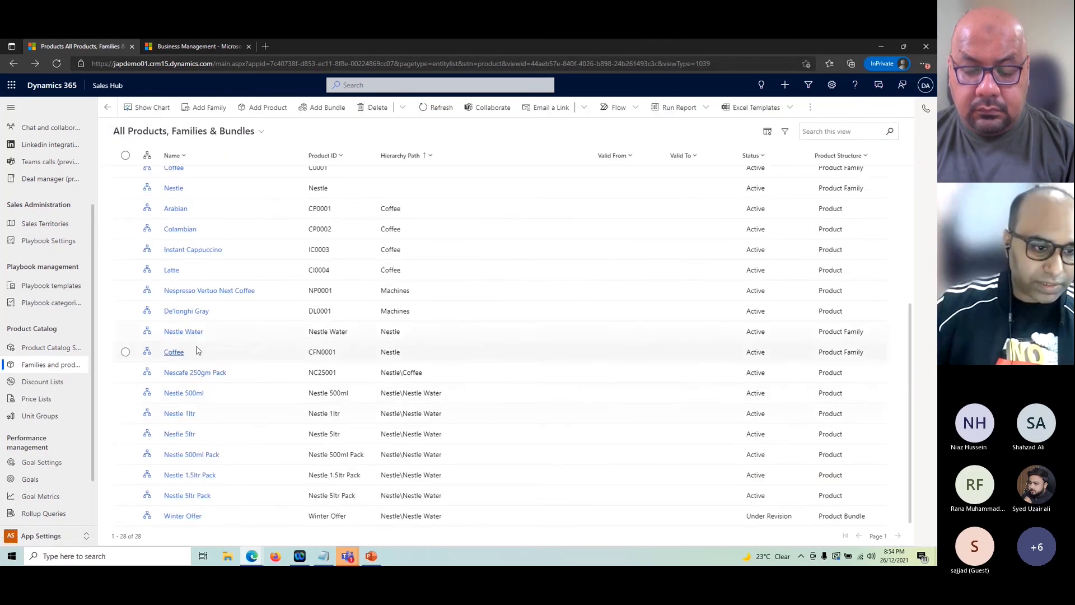
{"action": "left_click", "coordinate": [146, 332]}
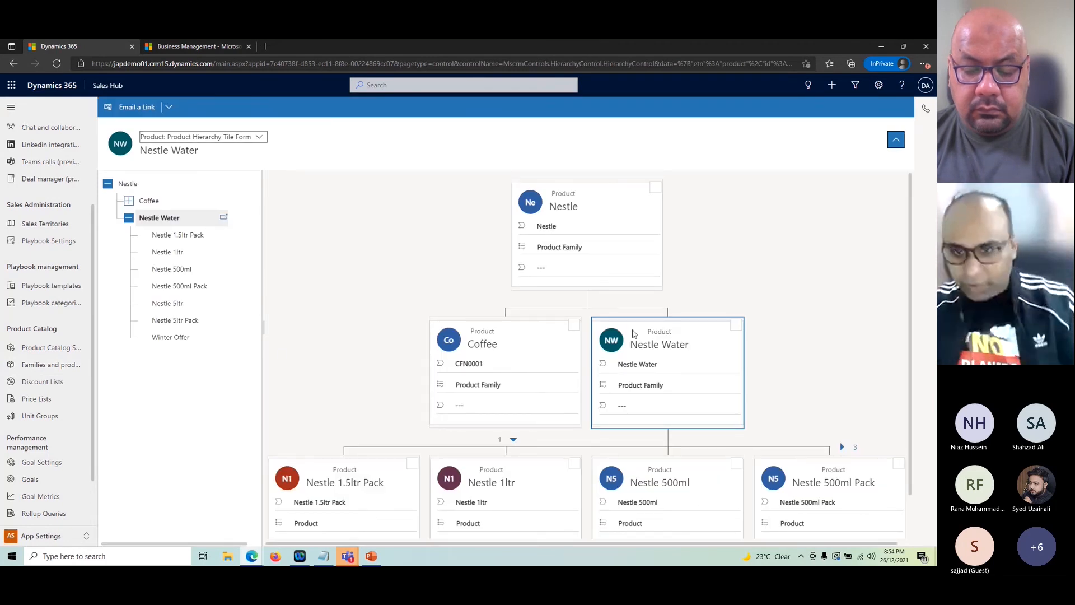
{"action": "scroll", "coordinate": [682, 329], "scroll_direction": "down", "scroll_amount": 1}
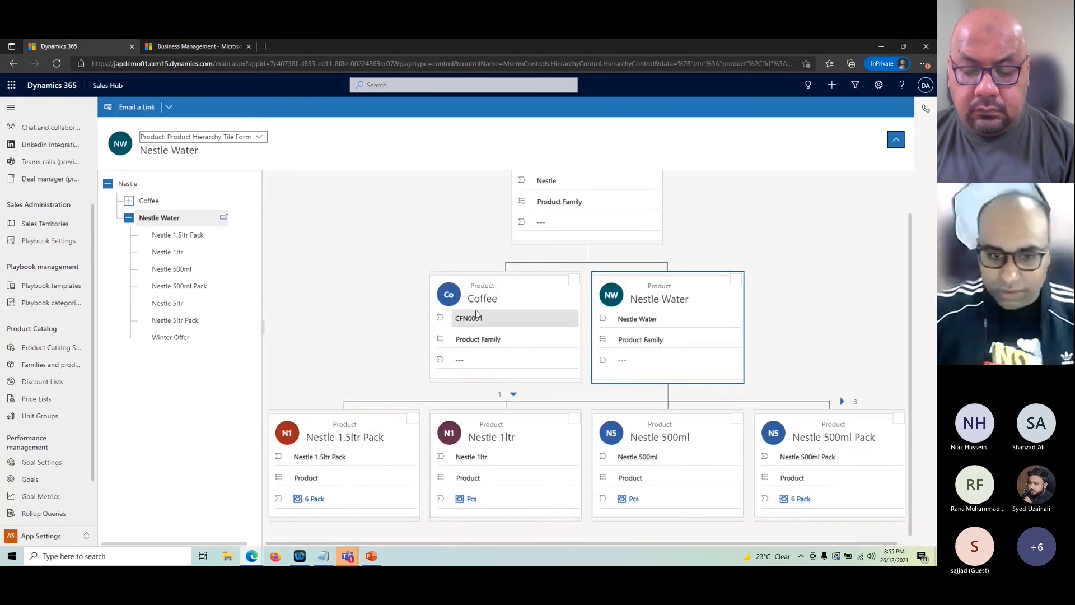
{"action": "left_click", "coordinate": [524, 312]}
{"action": "scroll", "coordinate": [602, 369], "scroll_direction": "down", "scroll_amount": 1}
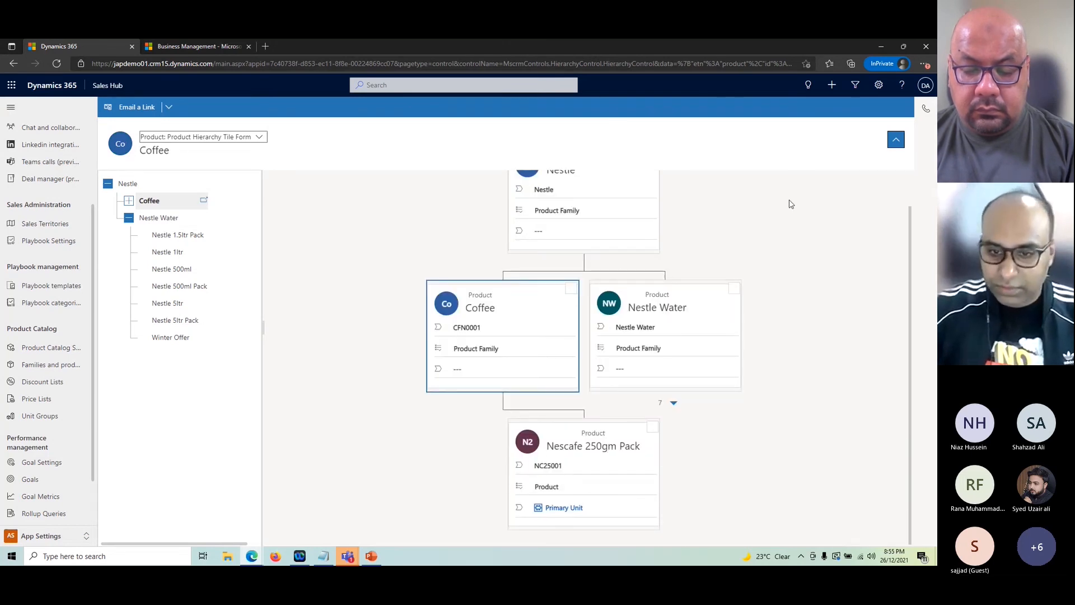
{"action": "scroll", "coordinate": [795, 246], "scroll_direction": "up", "scroll_amount": 1}
{"action": "left_click", "coordinate": [898, 141]}
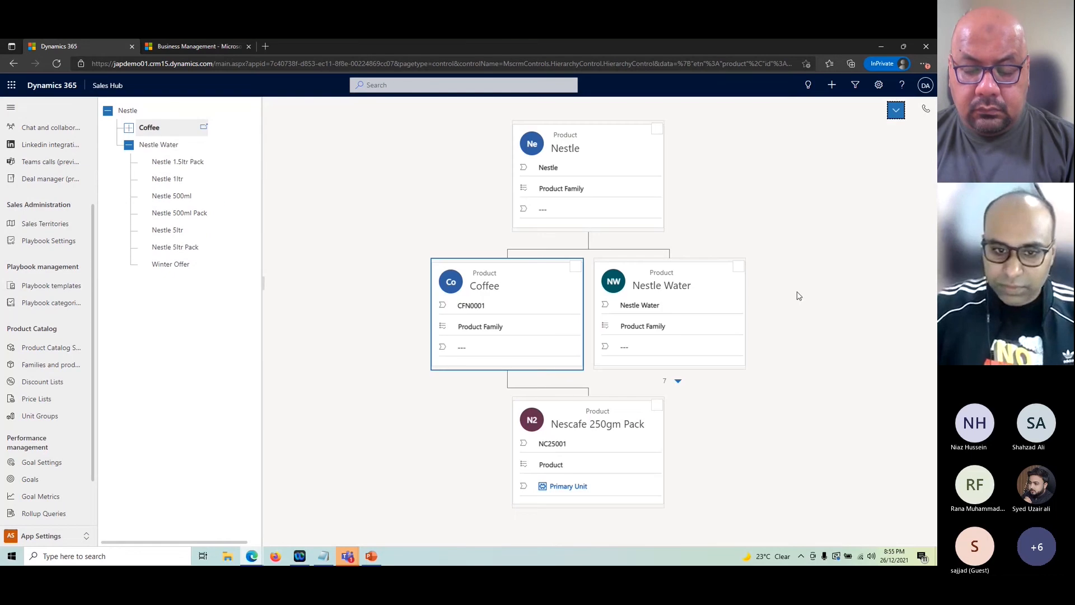
{"action": "left_click", "coordinate": [163, 129]}
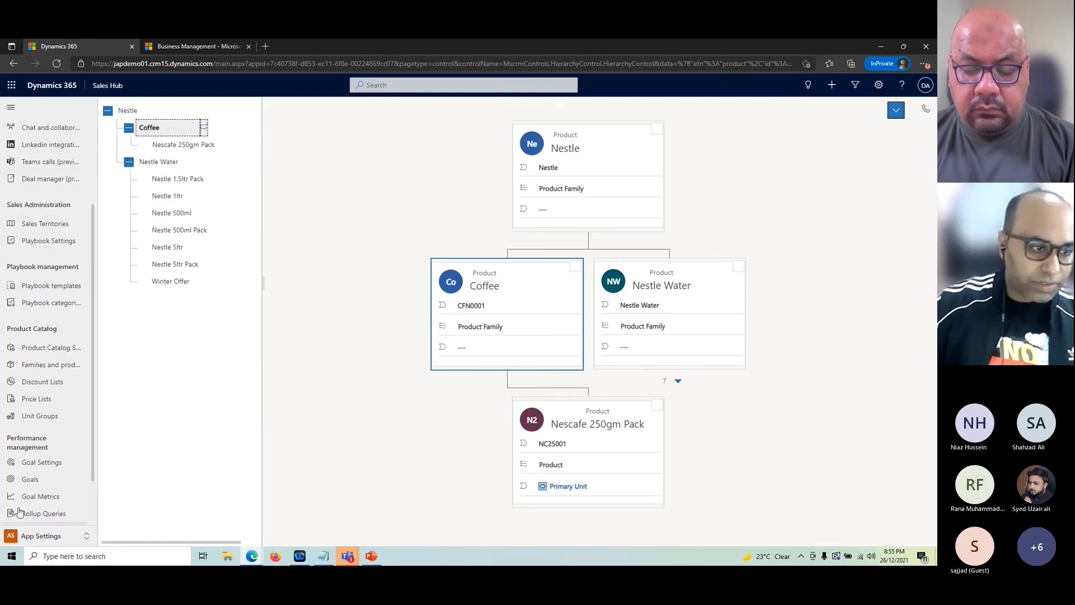
{"action": "left_click", "coordinate": [53, 348]}
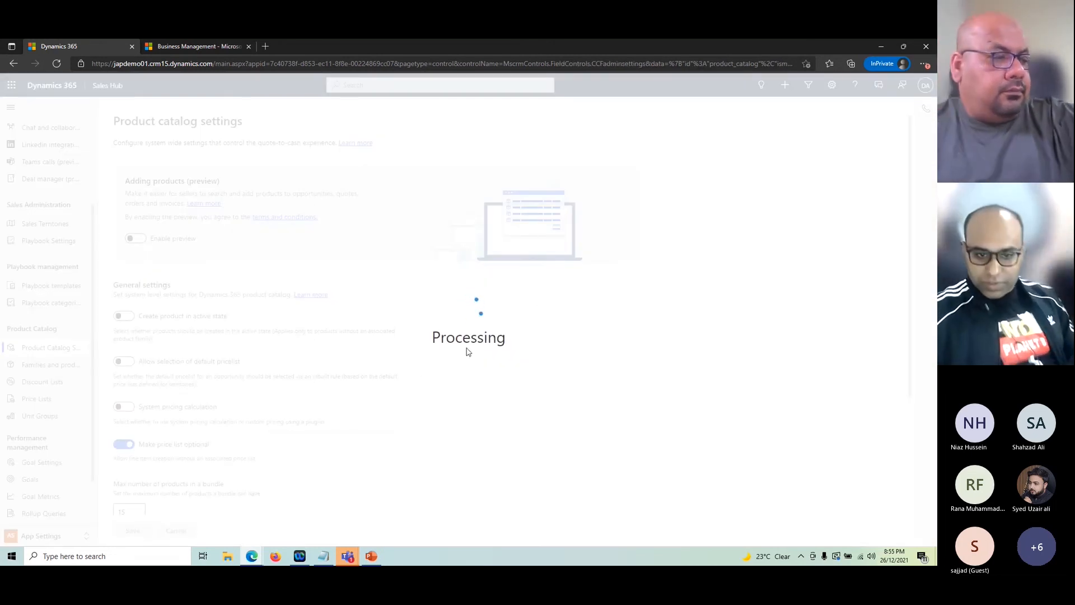
{"action": "left_click", "coordinate": [44, 365]}
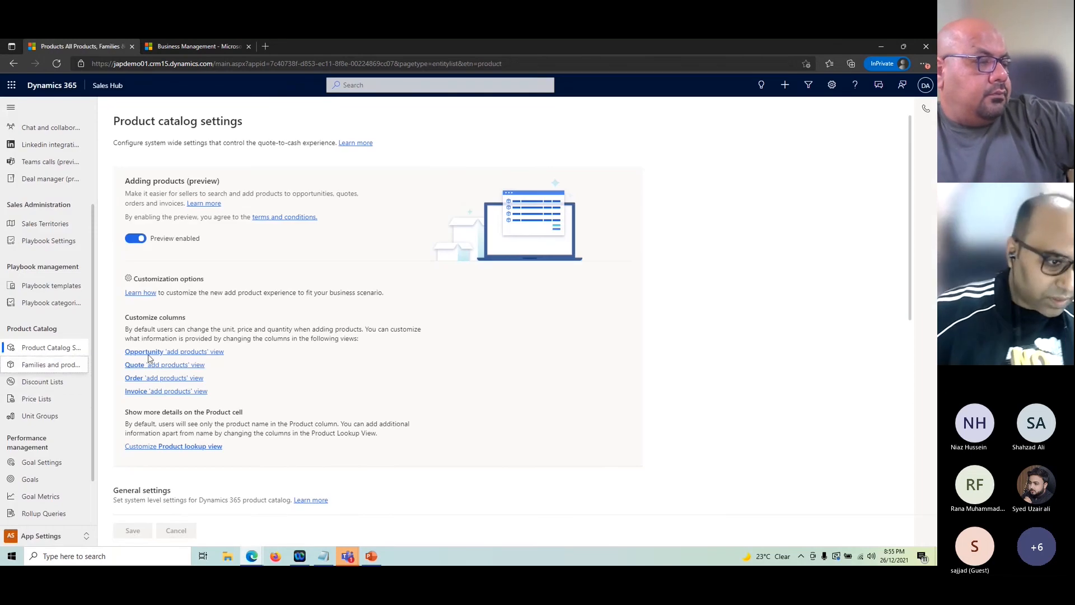
Step: Open the Nescafe 250gm Pack record from the catalog list and start retiring it
{"action": "scroll", "coordinate": [413, 401], "scroll_direction": "down", "scroll_amount": 4}
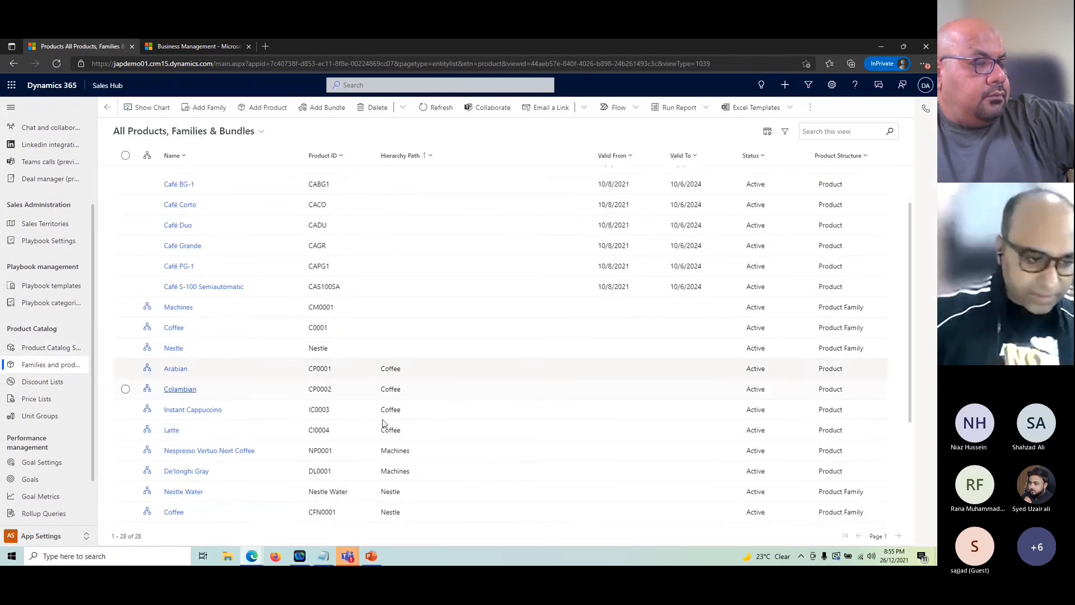
{"action": "left_click", "coordinate": [224, 372]}
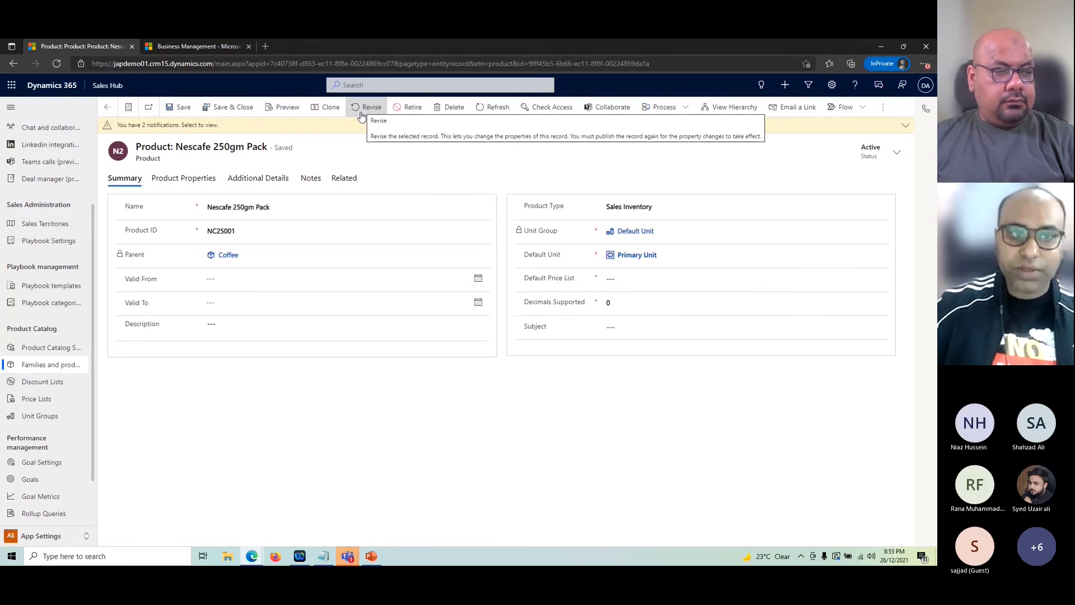
{"action": "left_click", "coordinate": [410, 108]}
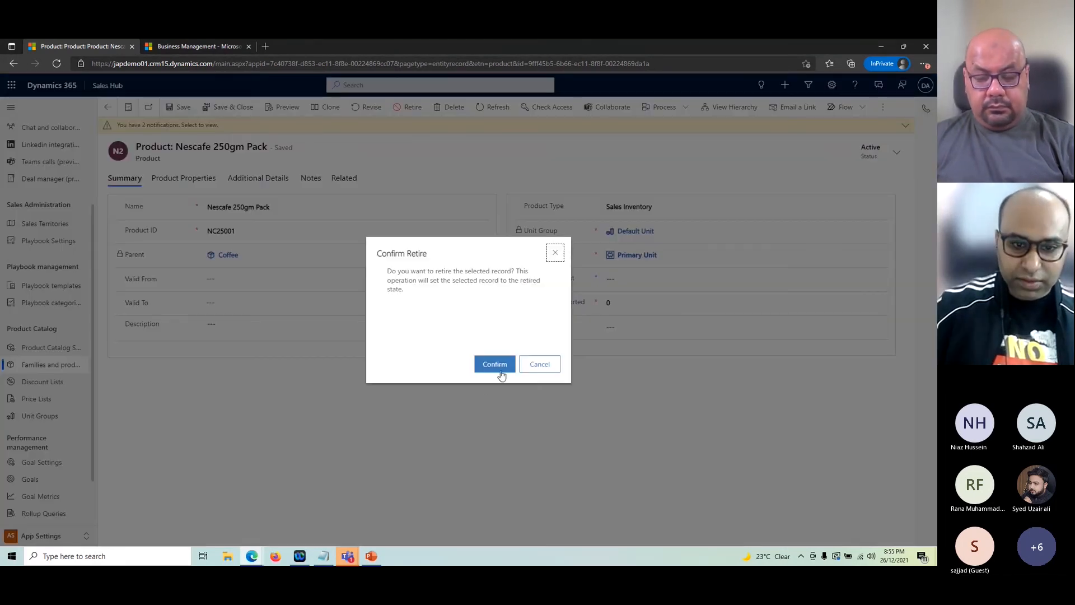
Step: Confirm retiring Nescafe 250gm Pack, check its read-only Retired notice, and return to the list
{"action": "left_click", "coordinate": [493, 365]}
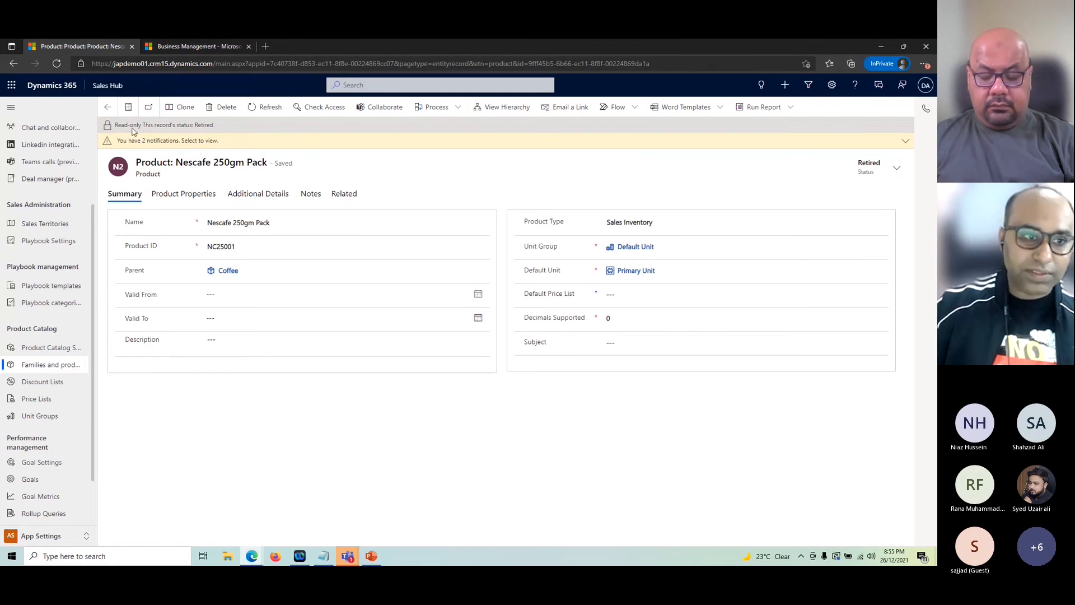
{"action": "left_click_drag", "start_coordinate": [147, 125], "coordinate": [219, 127]}
{"action": "left_click", "coordinate": [449, 400]}
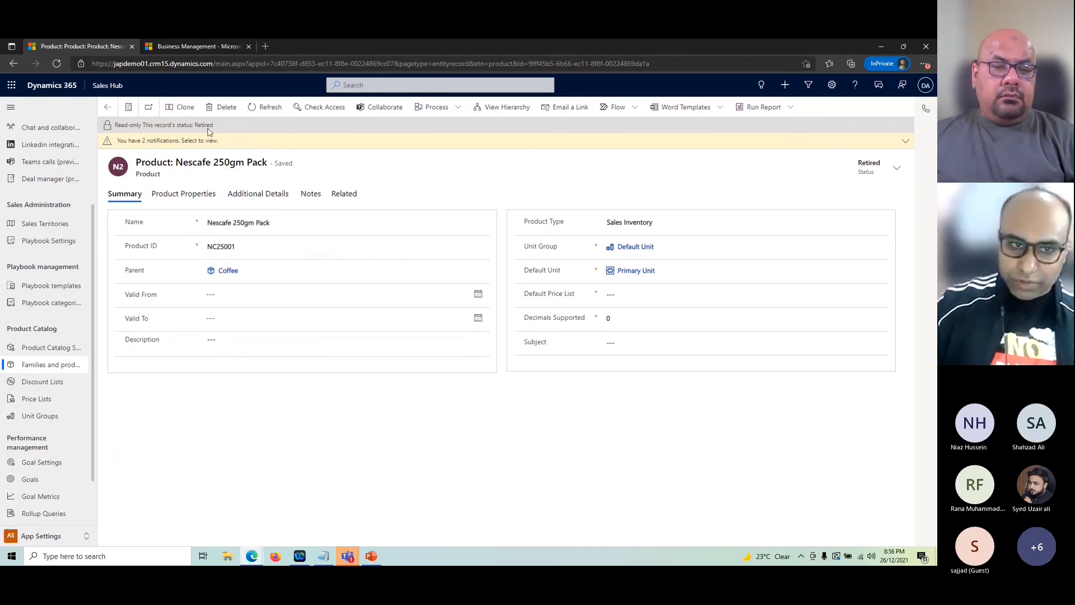
{"action": "left_click", "coordinate": [107, 107]}
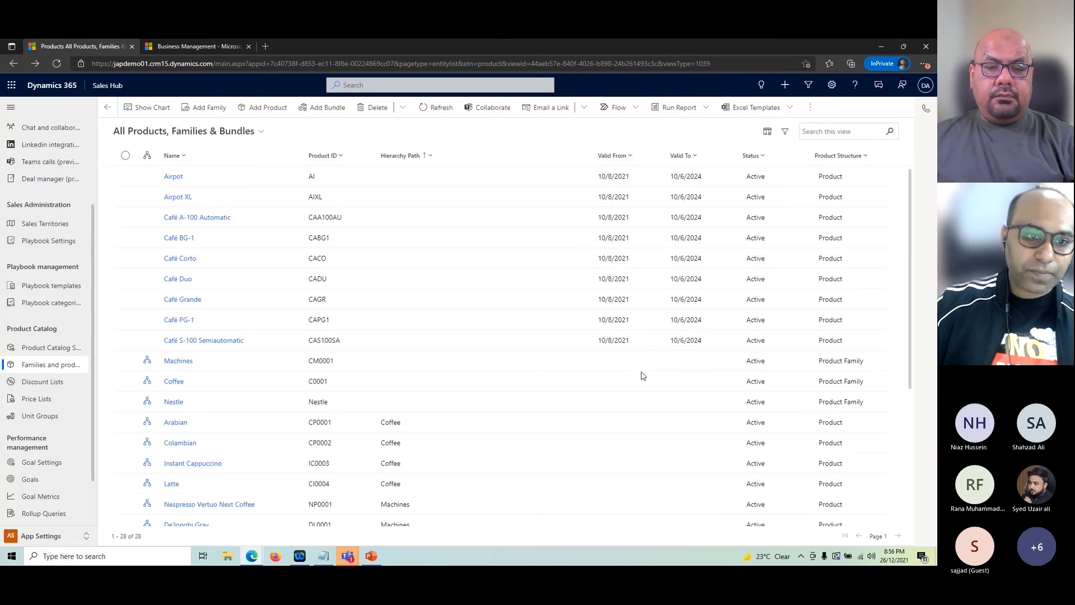
Step: Scroll to the bottom of the product list and open the Winter Offer bundle
{"action": "scroll", "coordinate": [434, 352], "scroll_direction": "down", "scroll_amount": 5}
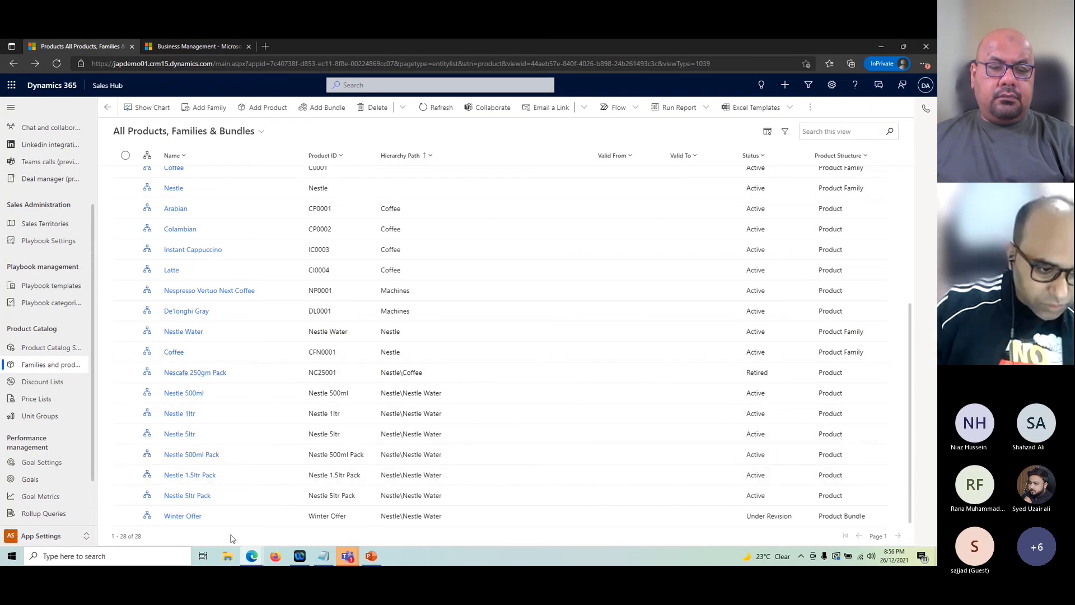
{"action": "left_click", "coordinate": [181, 514]}
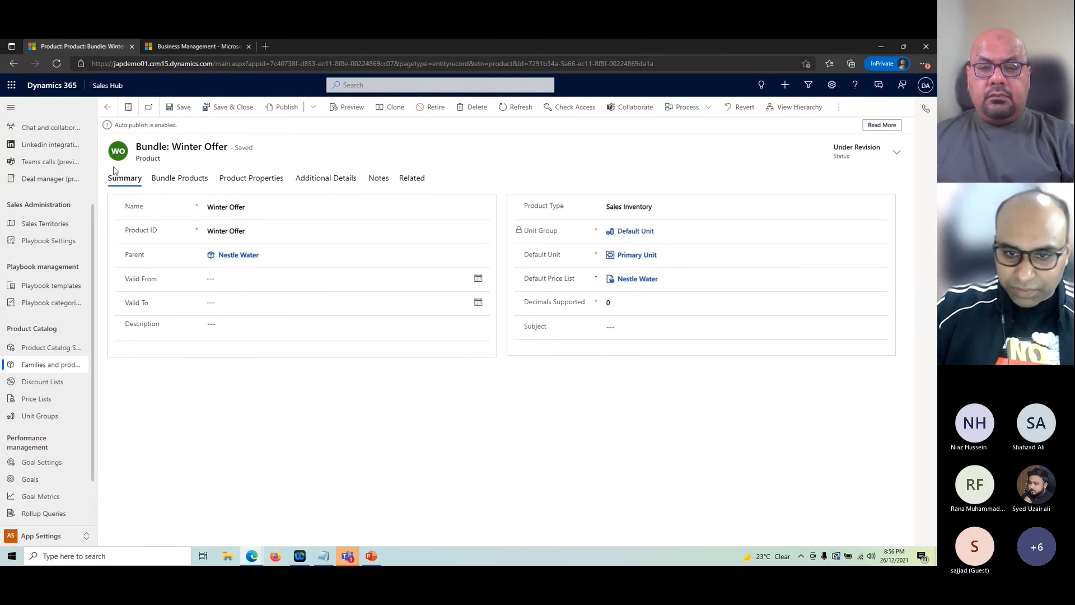
Step: Review Winter Offer's bundle products, Nestle 500ml Pack and Nestle 1.5ltr Pack, then return to the list
{"action": "left_click", "coordinate": [179, 180]}
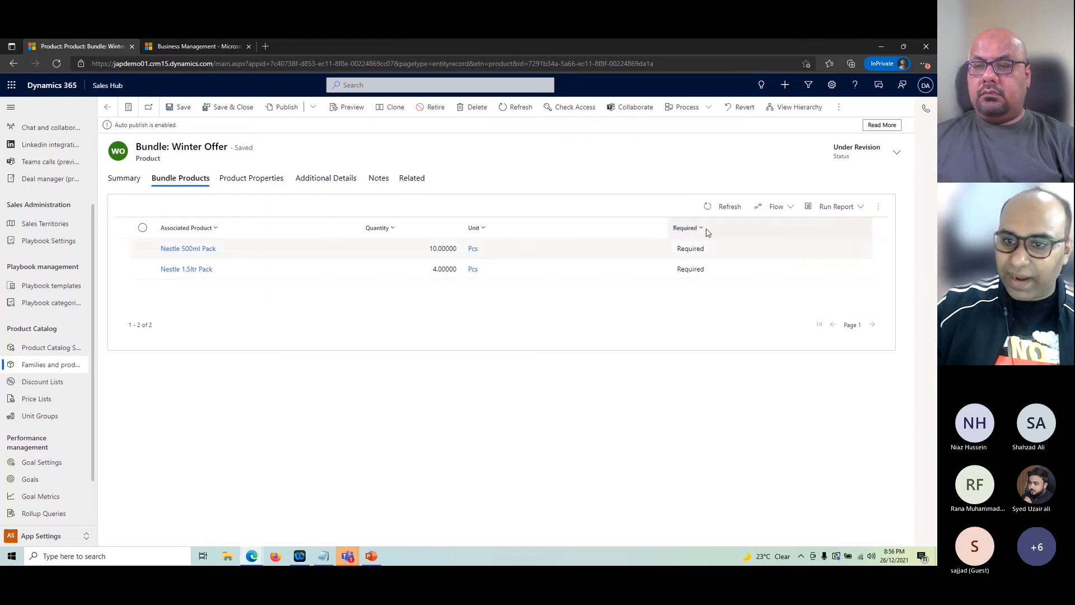
{"action": "left_click", "coordinate": [108, 107]}
{"action": "scroll", "coordinate": [234, 398], "scroll_direction": "down", "scroll_amount": 2}
{"action": "scroll", "coordinate": [234, 399], "scroll_direction": "up", "scroll_amount": 2}
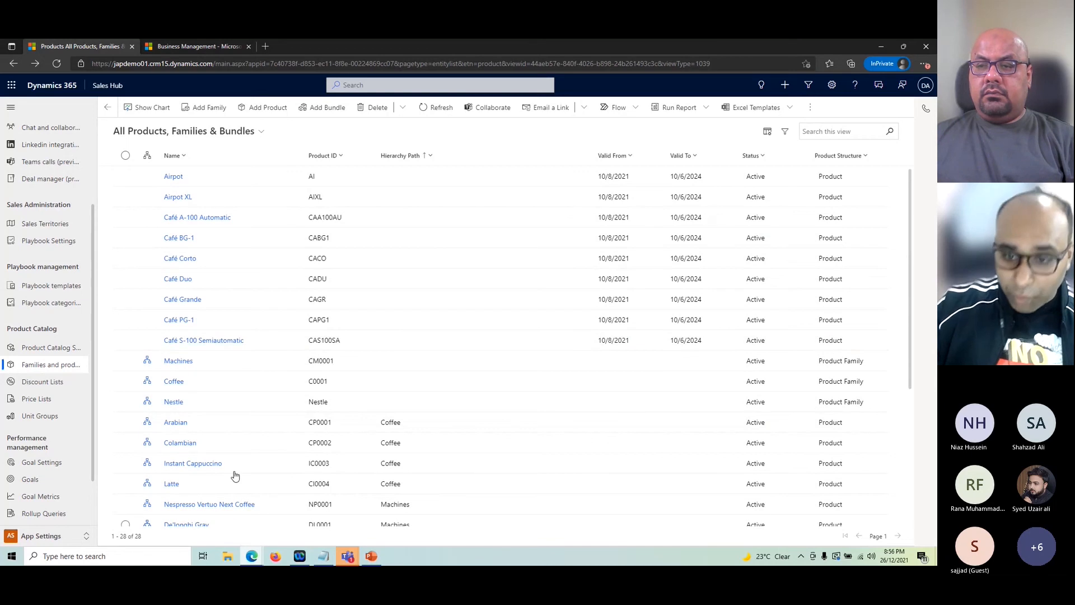
Step: Check the Arabian product's Product Properties tab, then go back to the 28-item catalog list
{"action": "scroll", "coordinate": [476, 339], "scroll_direction": "down", "scroll_amount": 5}
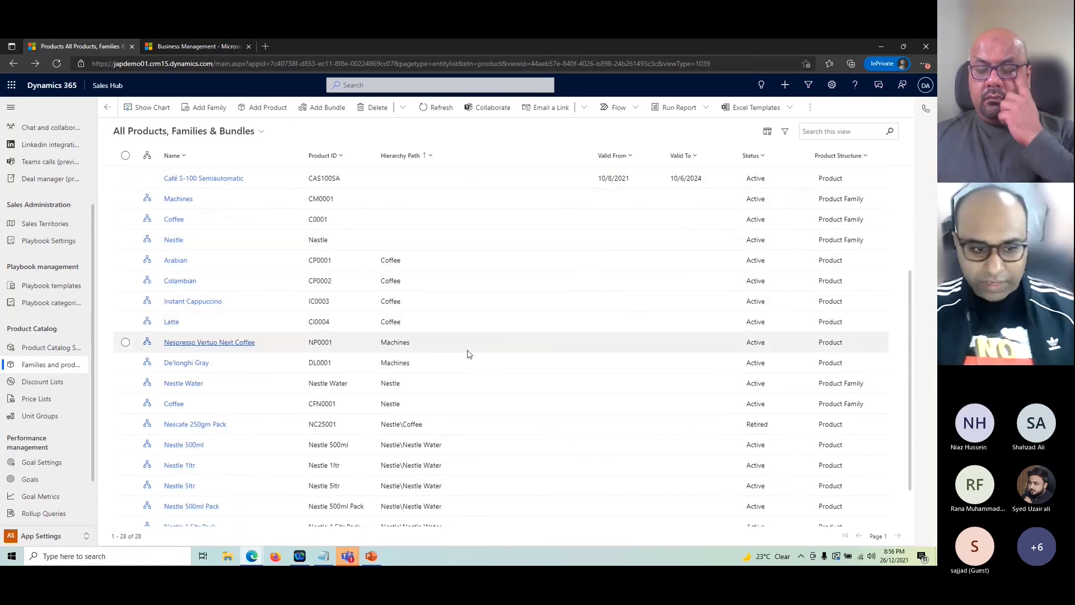
{"action": "scroll", "coordinate": [464, 358], "scroll_direction": "up", "scroll_amount": 5}
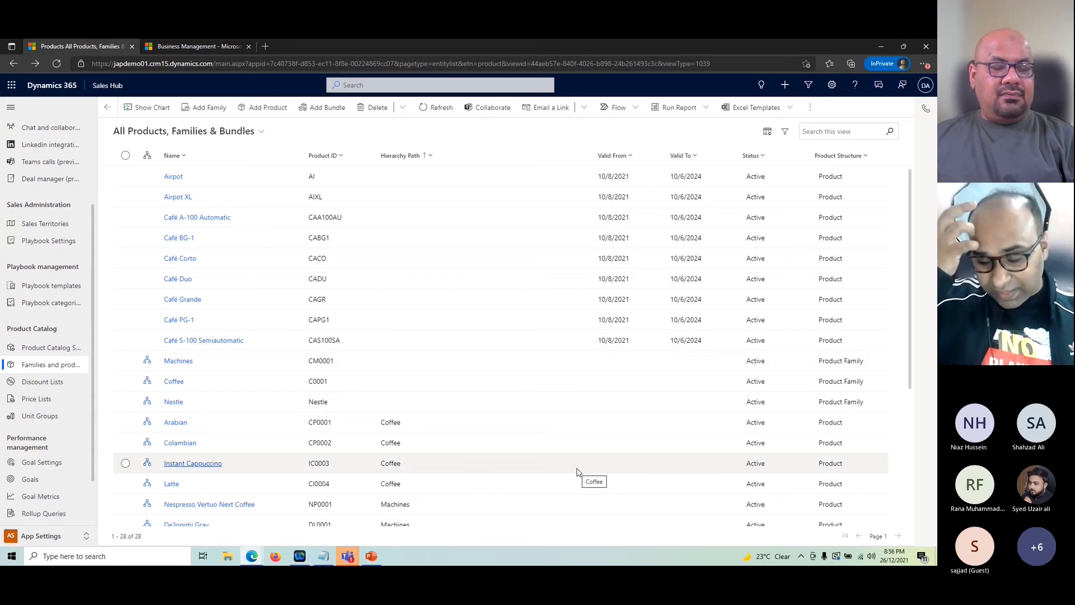
{"action": "double_click", "coordinate": [561, 431]}
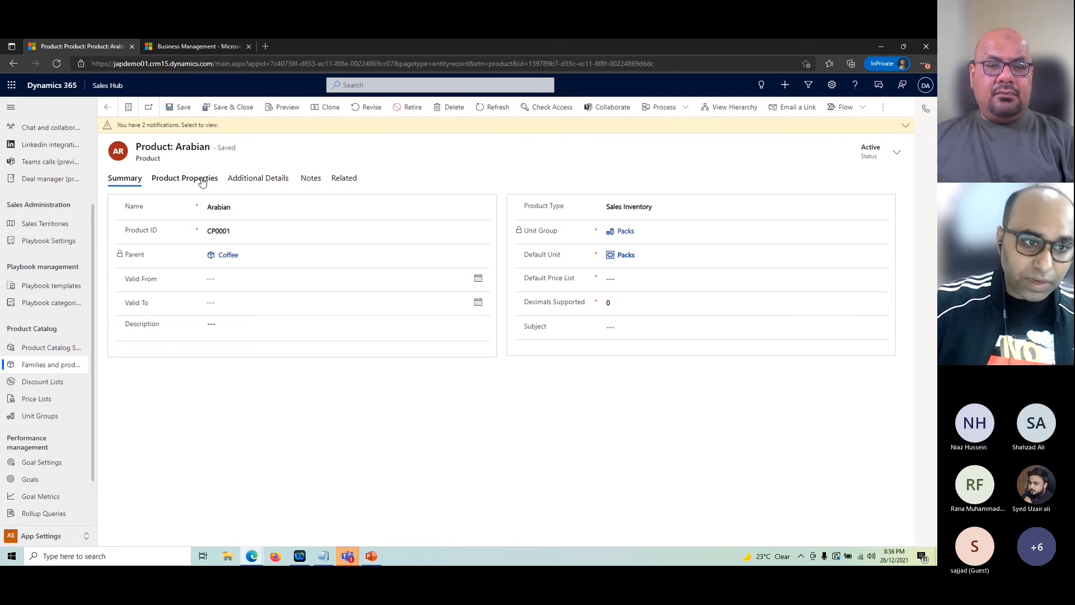
{"action": "left_click", "coordinate": [194, 178]}
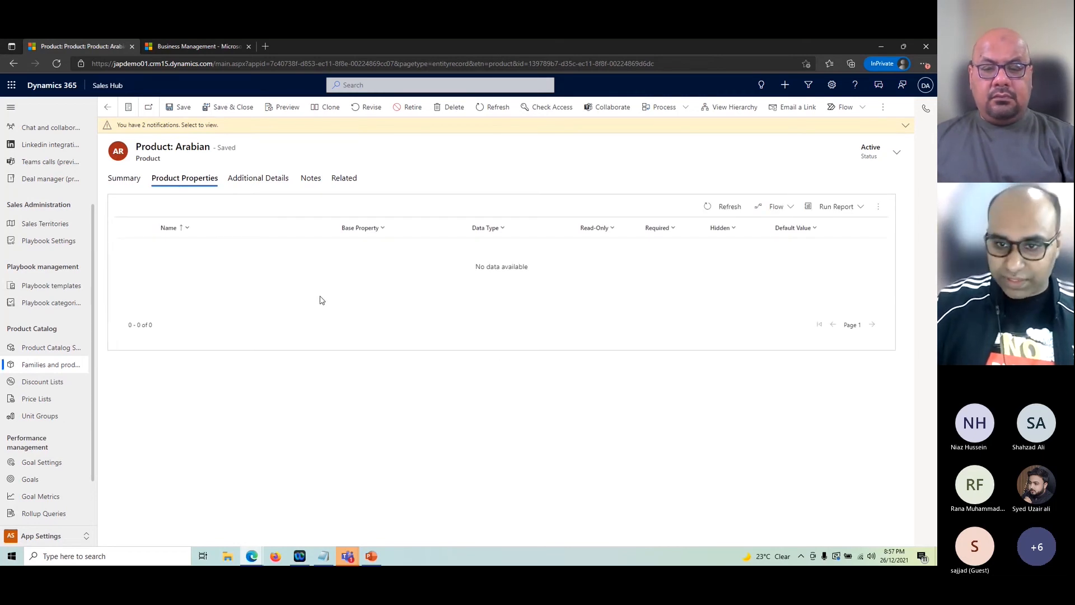
{"action": "left_click", "coordinate": [108, 107]}
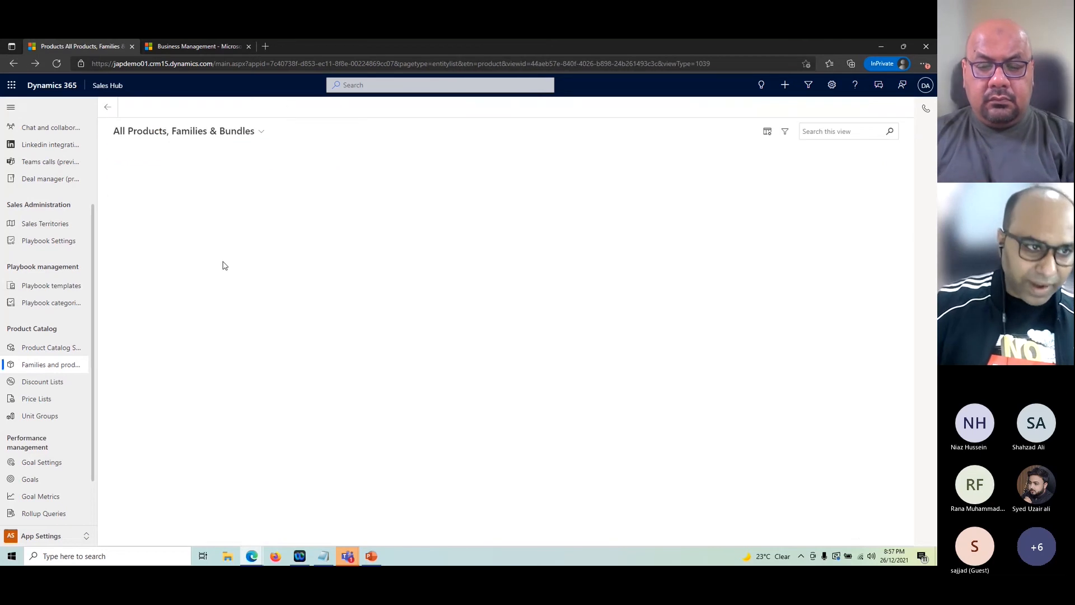
{"action": "scroll", "coordinate": [470, 481], "scroll_direction": "down", "scroll_amount": 1}
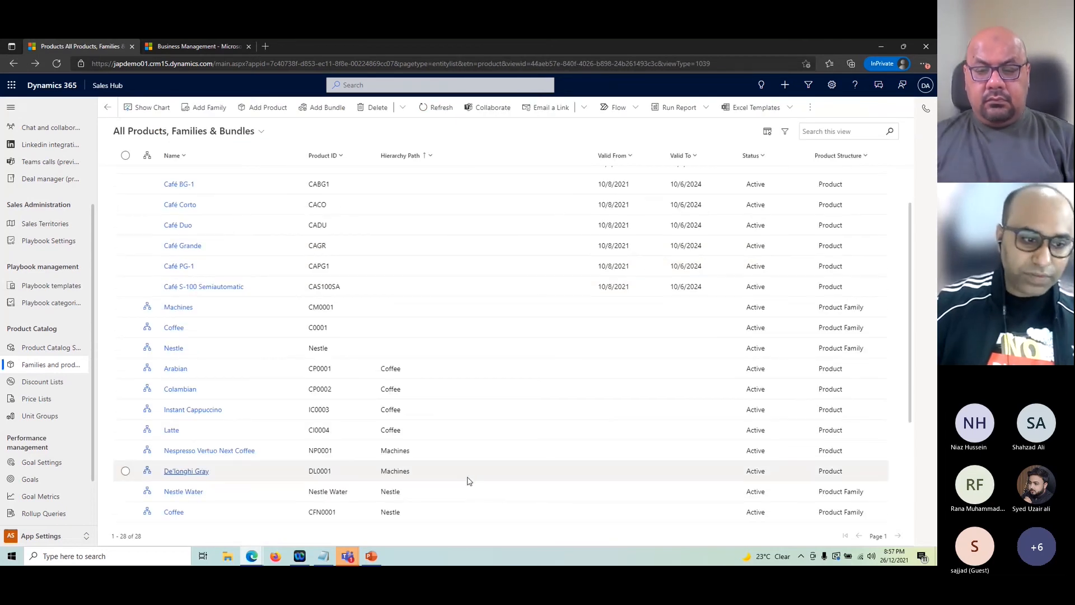
{"action": "scroll", "coordinate": [463, 484], "scroll_direction": "up", "scroll_amount": 1}
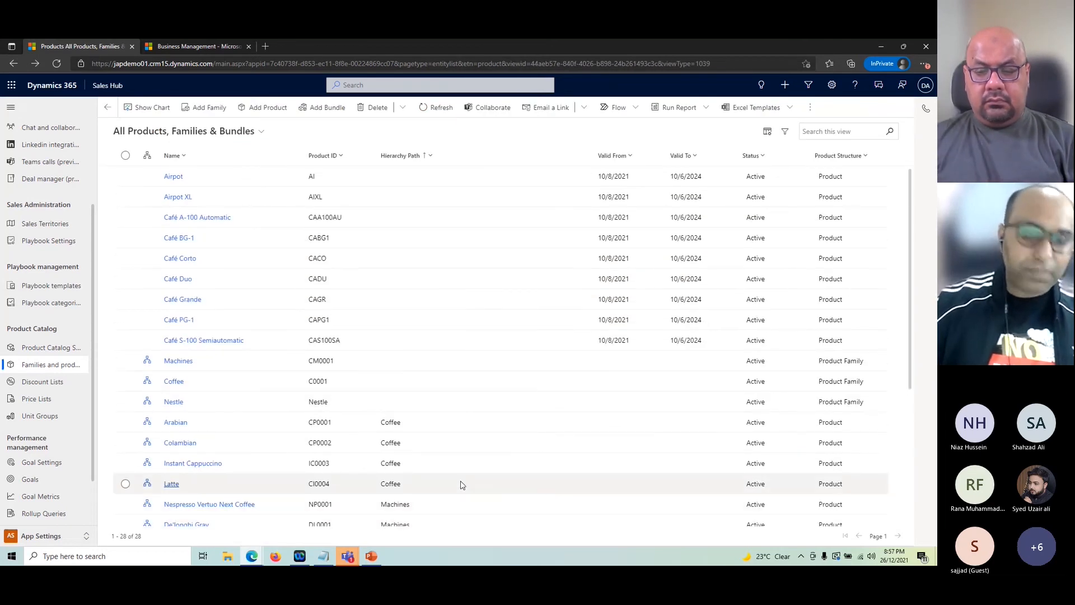
{"action": "left_click", "coordinate": [44, 539]}
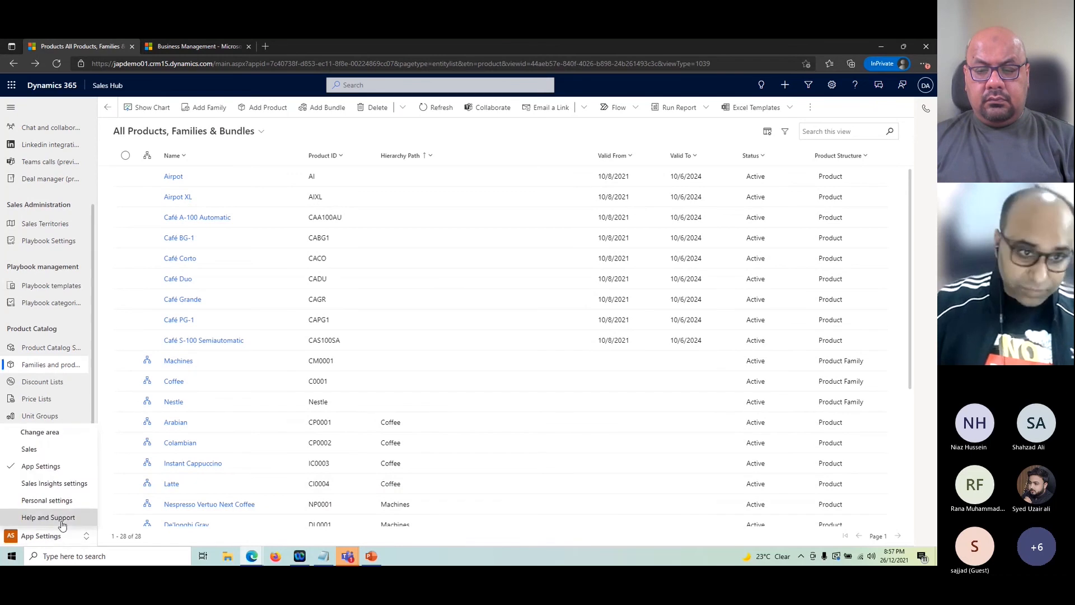
Step: Switch to the Sales area, list My Open Opportunities, and open Demo 2
{"action": "left_click", "coordinate": [58, 450]}
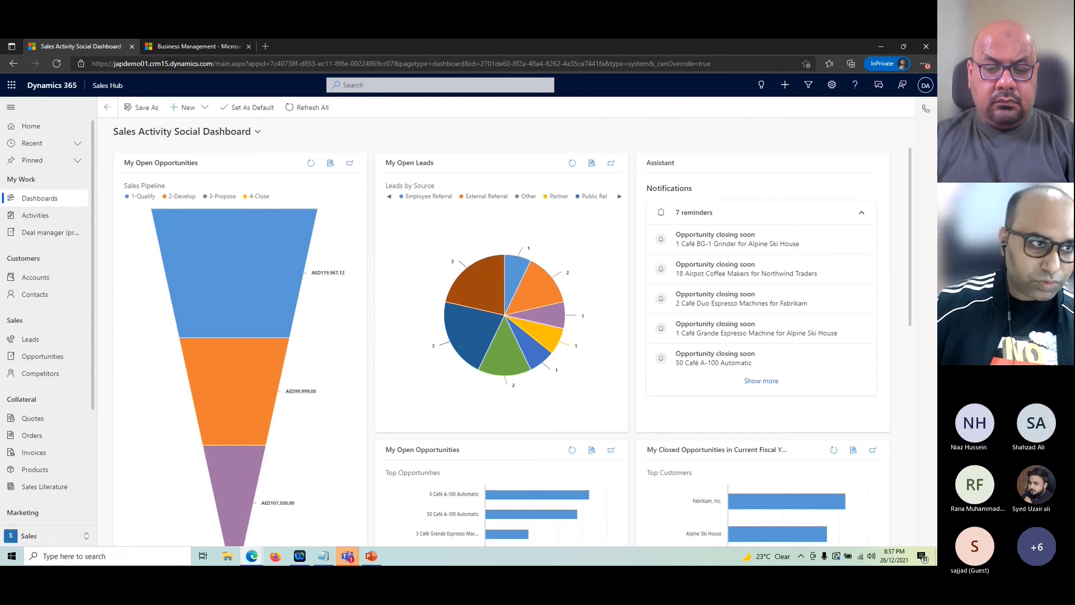
{"action": "left_click", "coordinate": [107, 107]}
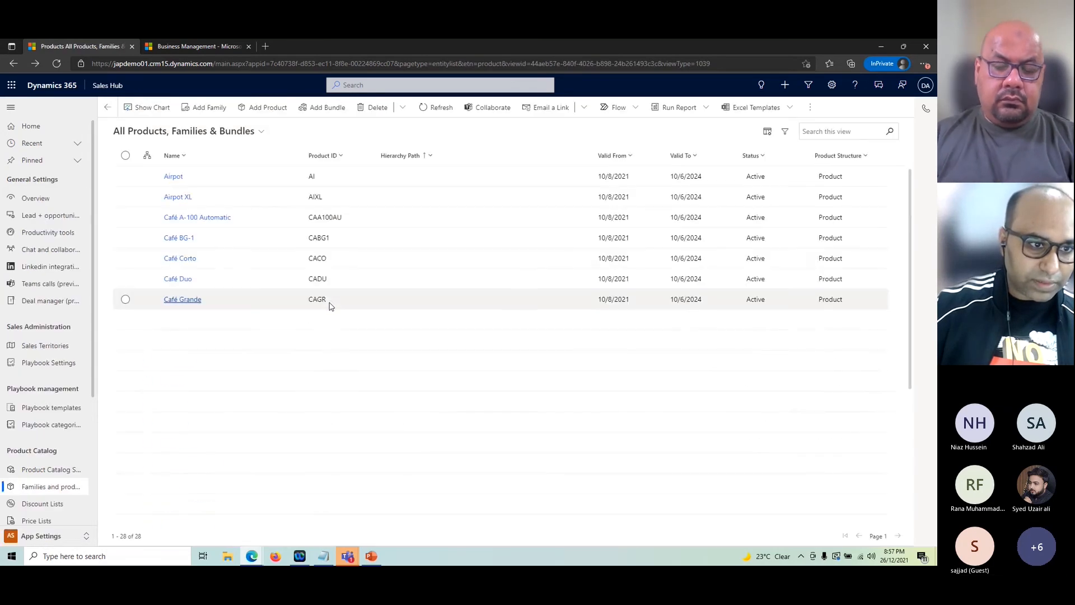
{"action": "left_click", "coordinate": [41, 536]}
{"action": "left_click", "coordinate": [57, 450]}
{"action": "left_click", "coordinate": [42, 357]}
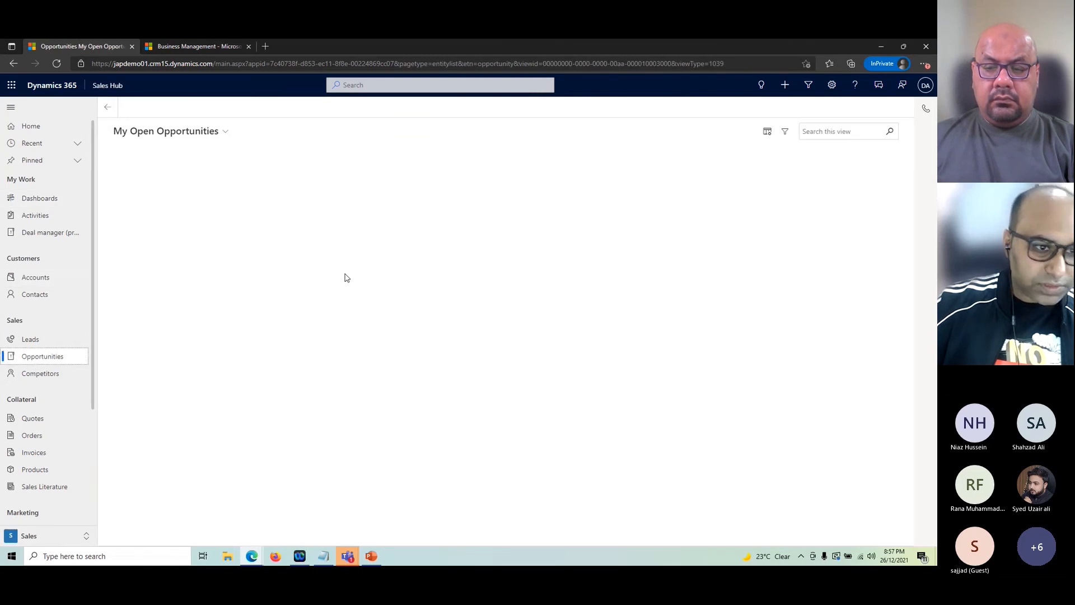
{"action": "left_click", "coordinate": [155, 238]}
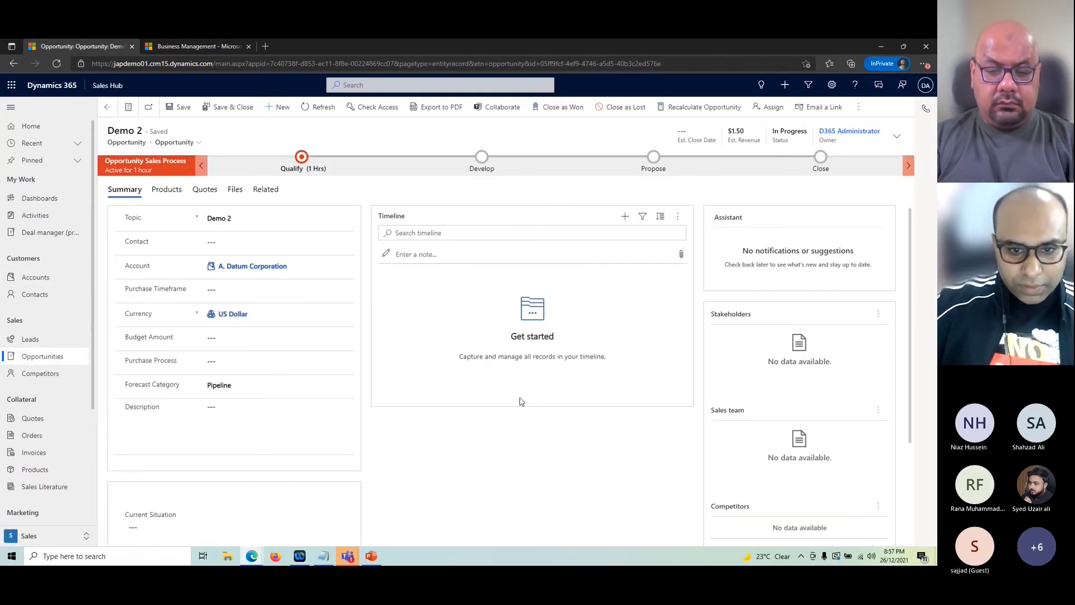
Step: Show Demo 2's Products tab and inspect the Nestle 1ltr product line details
{"action": "scroll", "coordinate": [520, 401], "scroll_direction": "down", "scroll_amount": 1}
{"action": "scroll", "coordinate": [520, 401], "scroll_direction": "up", "scroll_amount": 1}
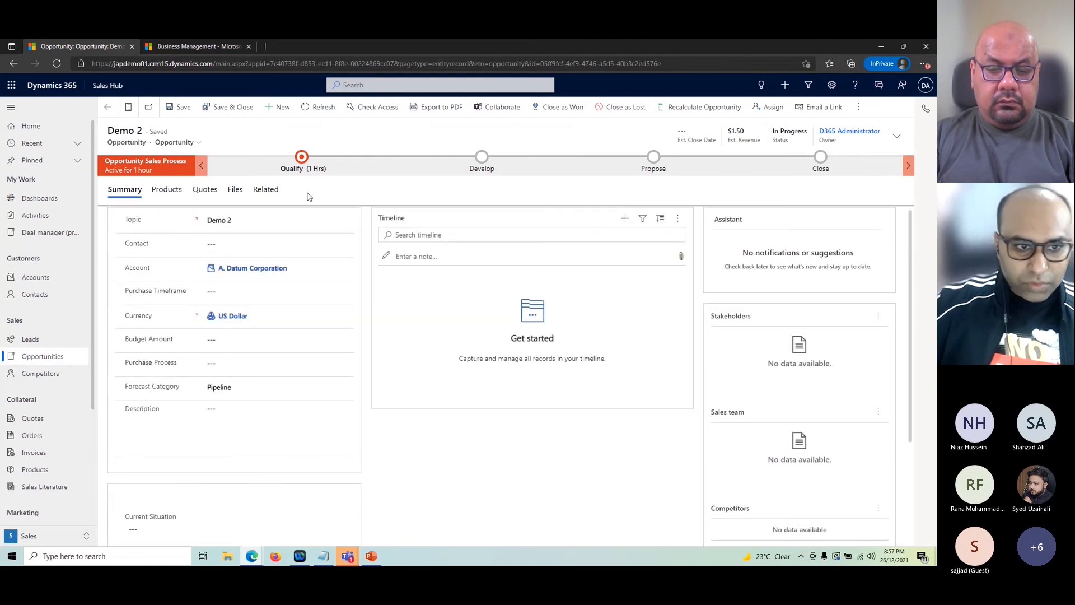
{"action": "left_click", "coordinate": [166, 189]}
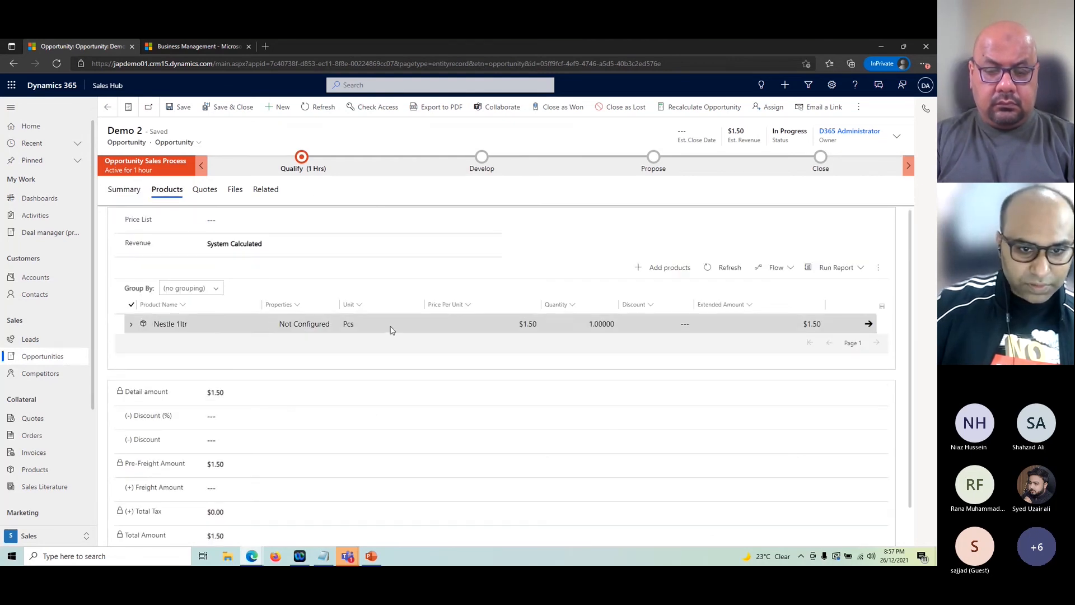
{"action": "left_click", "coordinate": [391, 328]}
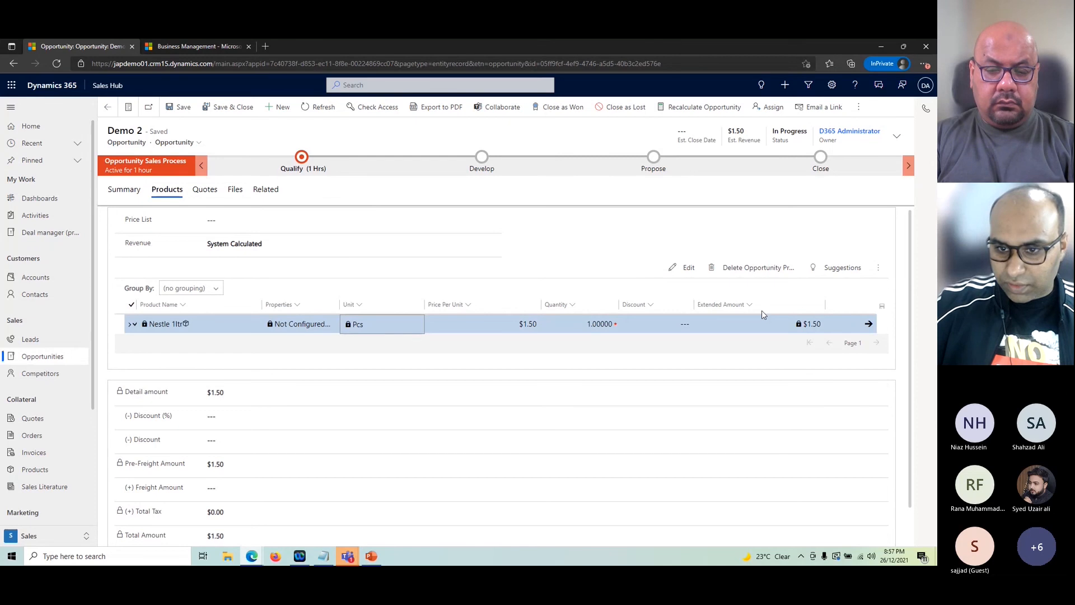
{"action": "left_click", "coordinate": [878, 268]}
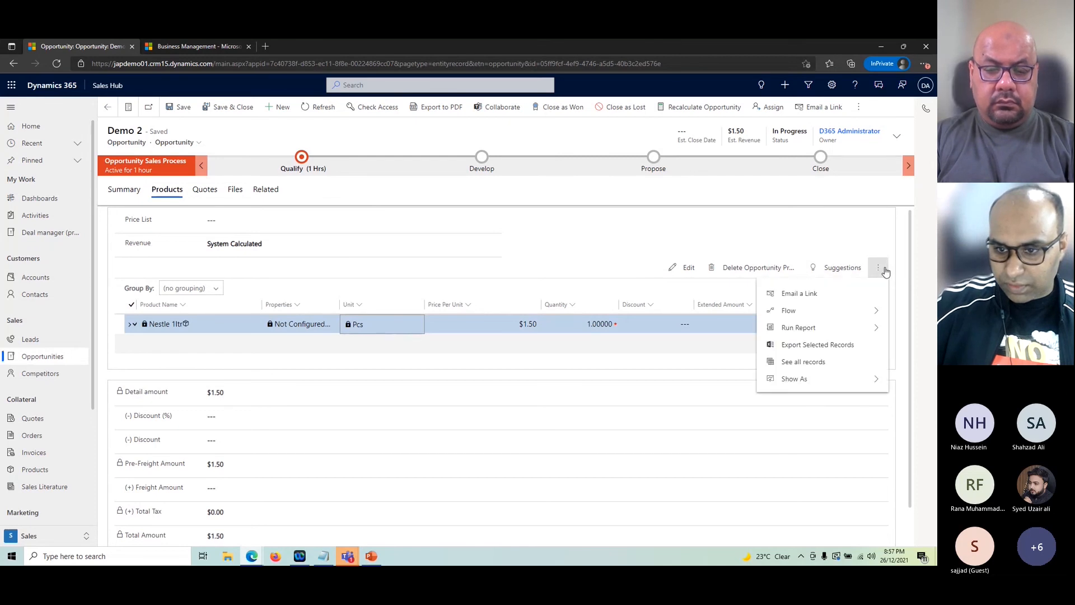
{"action": "left_click", "coordinate": [641, 327]}
{"action": "left_click", "coordinate": [558, 329]}
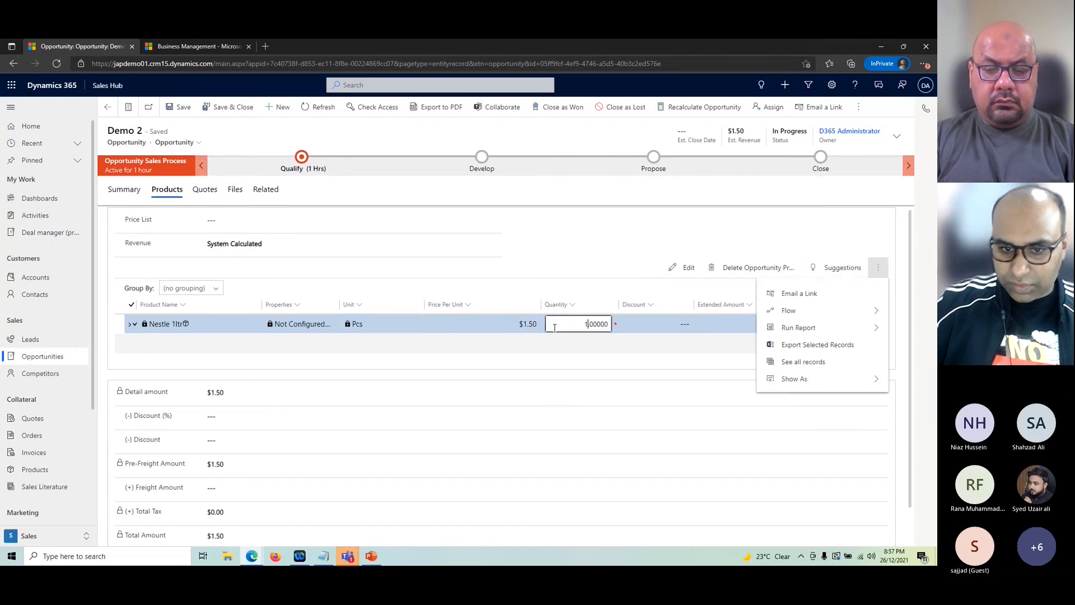
{"action": "left_click", "coordinate": [186, 321]}
{"action": "left_click", "coordinate": [129, 325]}
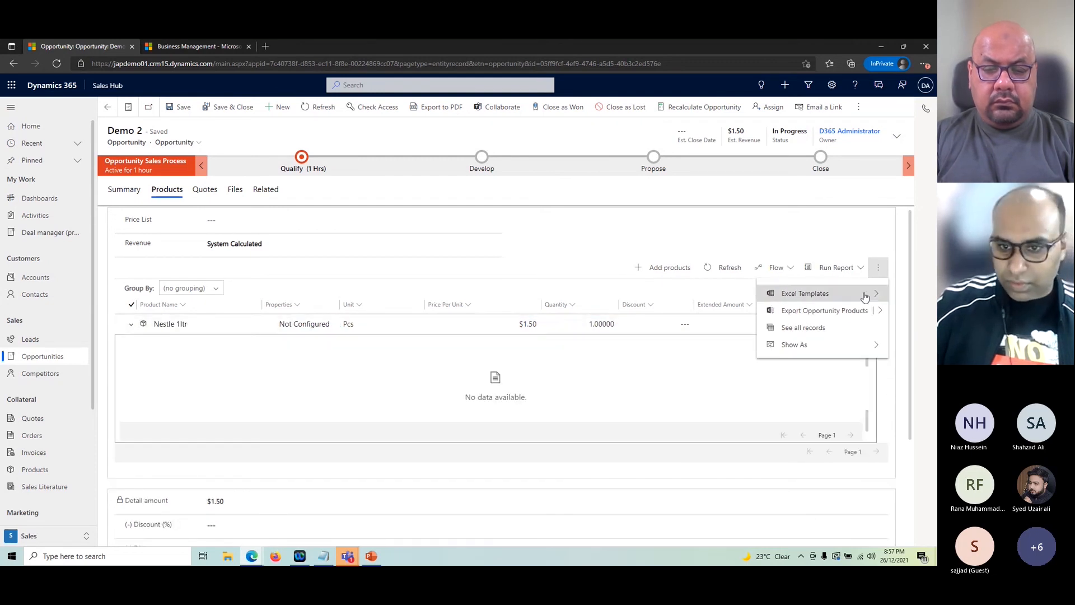
Step: Cancel the Add products picker, then open the Nestle 1ltr opportunity product ($1.50, quantity 1)
{"action": "left_click", "coordinate": [664, 267]}
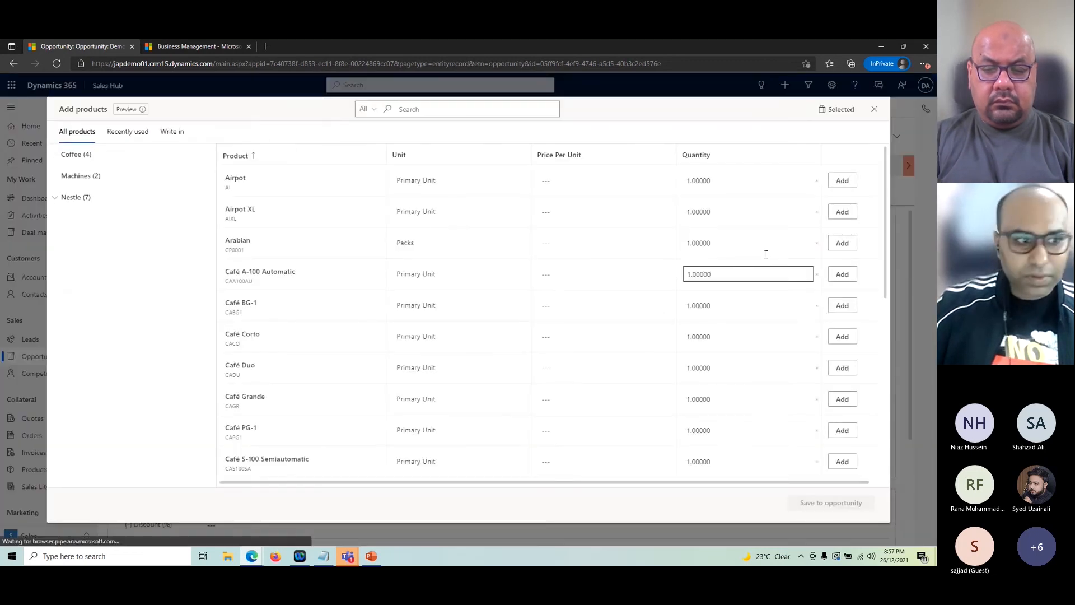
{"action": "left_click", "coordinate": [875, 110]}
{"action": "left_click", "coordinate": [685, 326]}
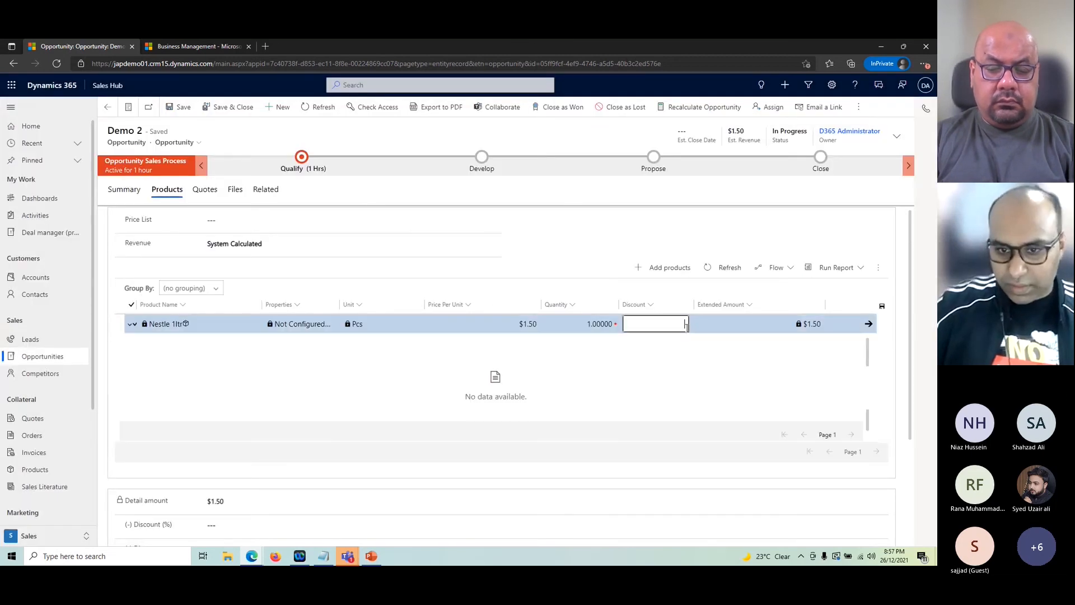
{"action": "left_click", "coordinate": [868, 325]}
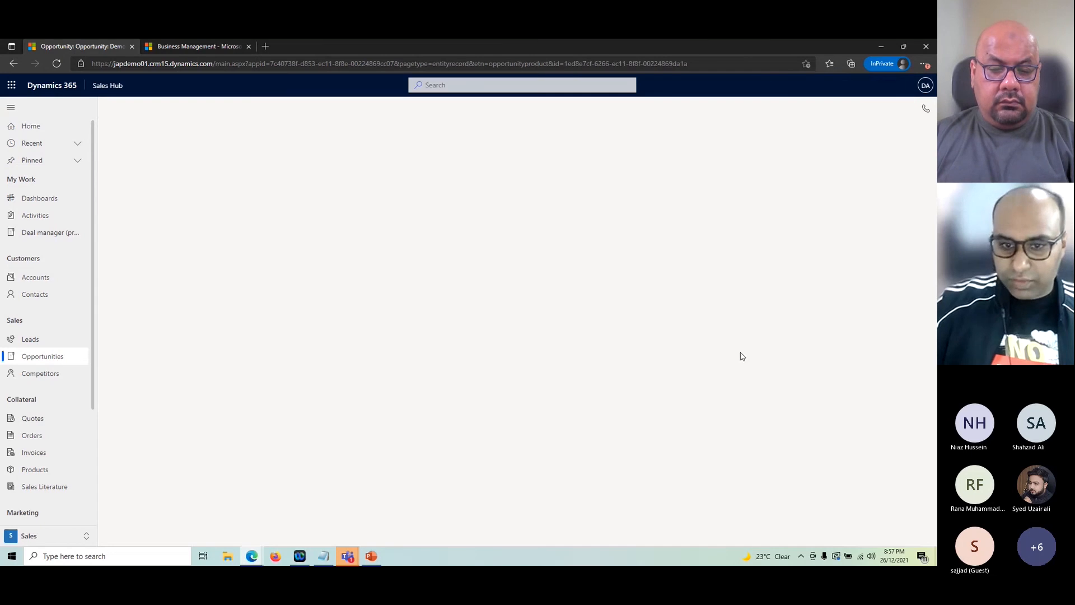
Step: Check the Nestle 1ltr line's Product Properties and confirm no properties are specified
{"action": "left_click", "coordinate": [188, 168]}
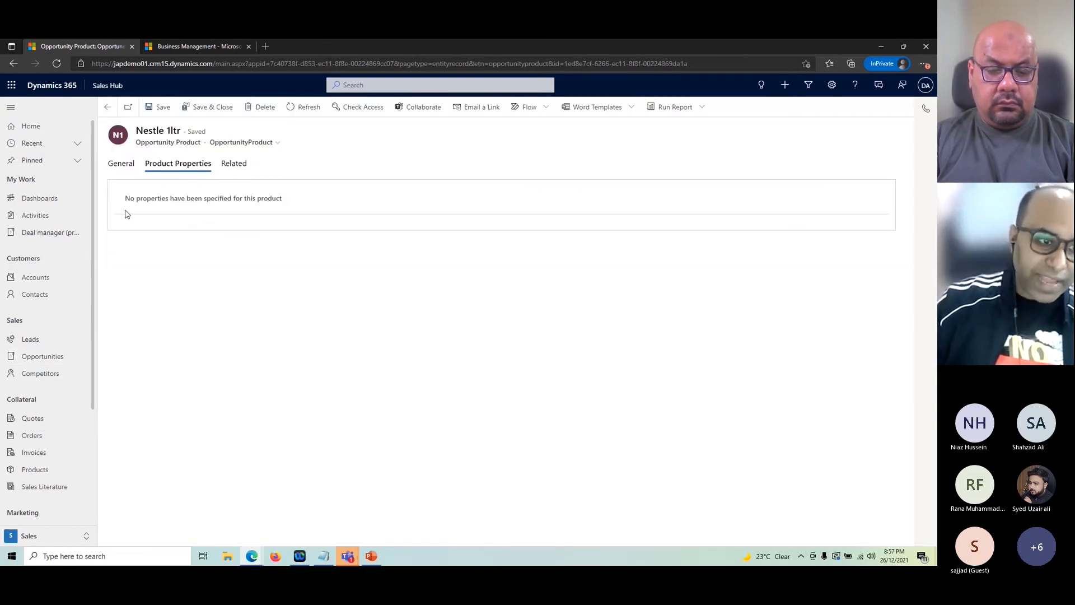
{"action": "left_click_drag", "start_coordinate": [127, 204], "coordinate": [339, 211]}
{"action": "left_click", "coordinate": [133, 204]}
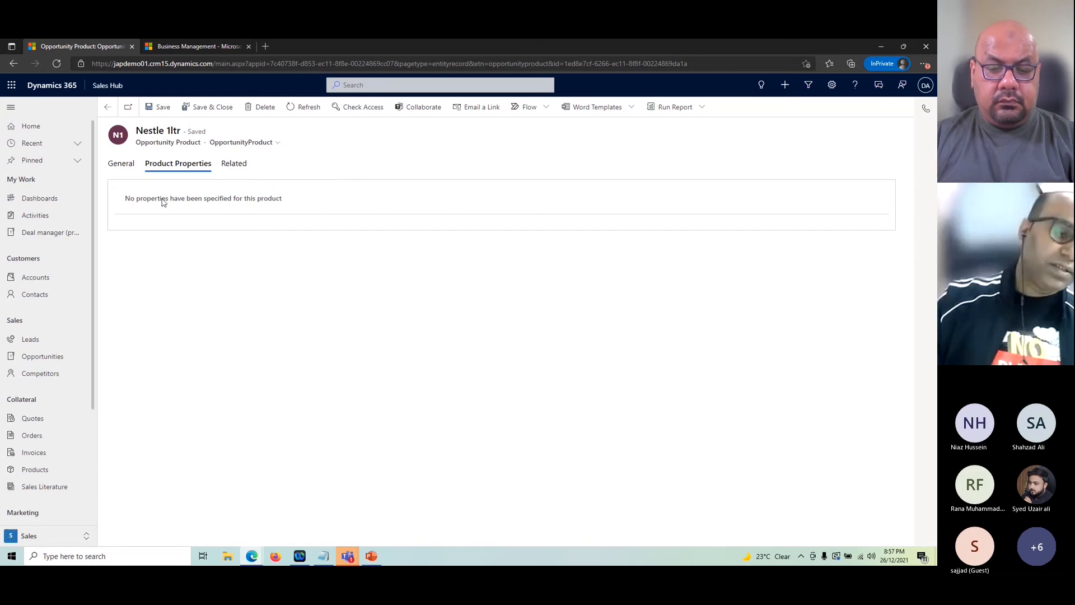
{"action": "left_click_drag", "start_coordinate": [147, 200], "coordinate": [232, 202]}
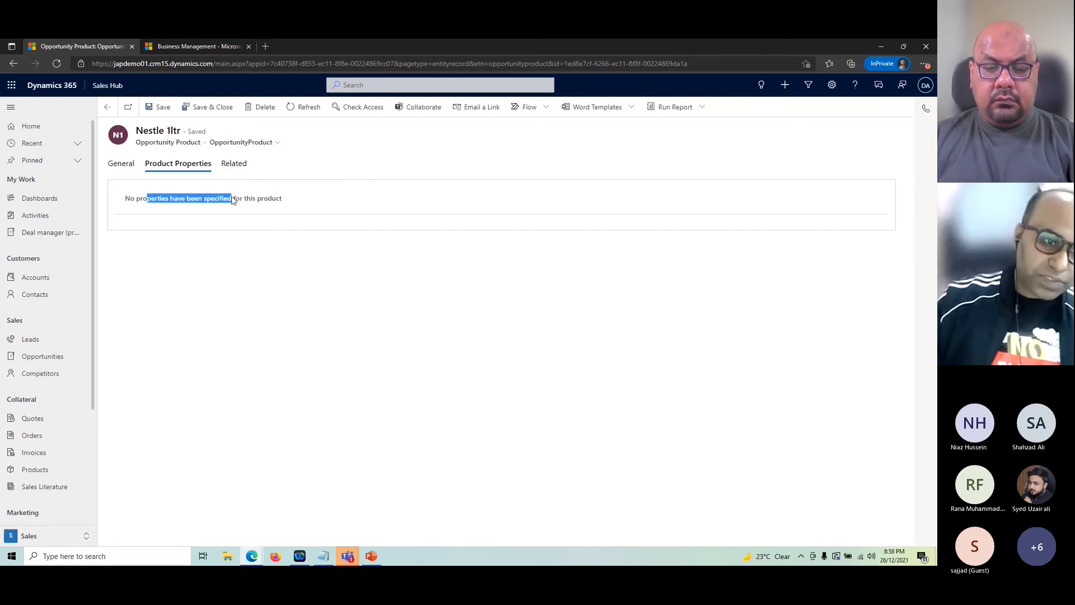
{"action": "left_click", "coordinate": [263, 282]}
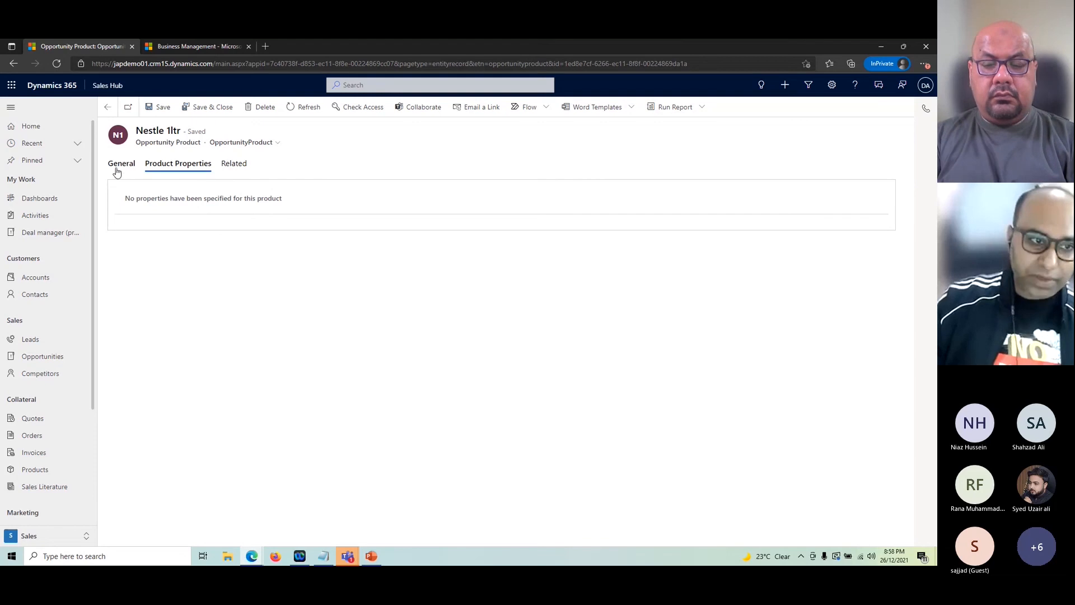
Step: Return to the Demo 2 opportunity summary showing $1.50 estimated revenue, then switch to PowerPoint
{"action": "left_click", "coordinate": [108, 107]}
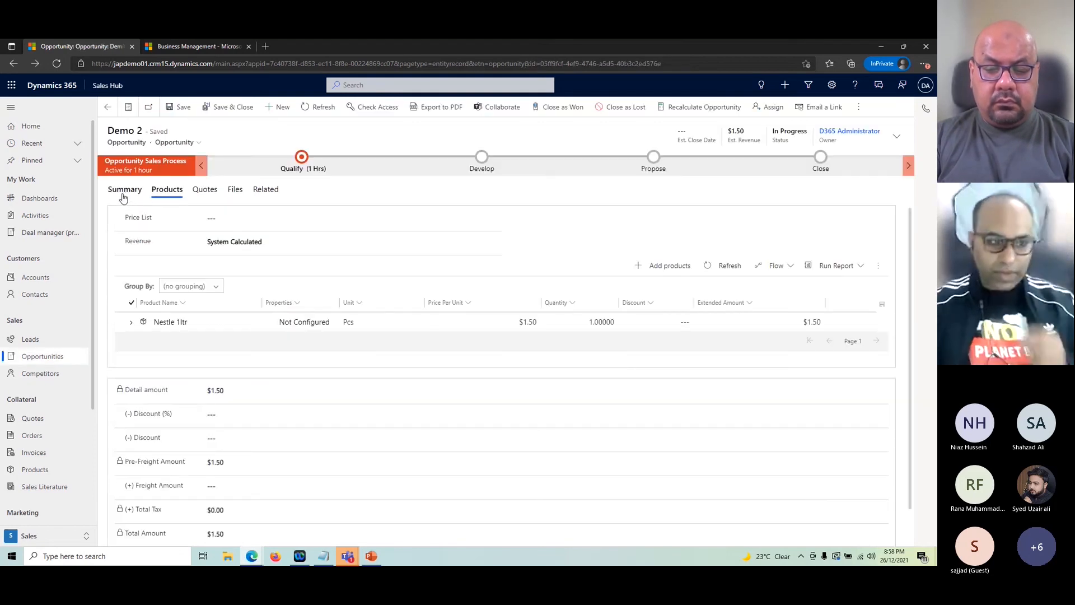
{"action": "left_click", "coordinate": [123, 193]}
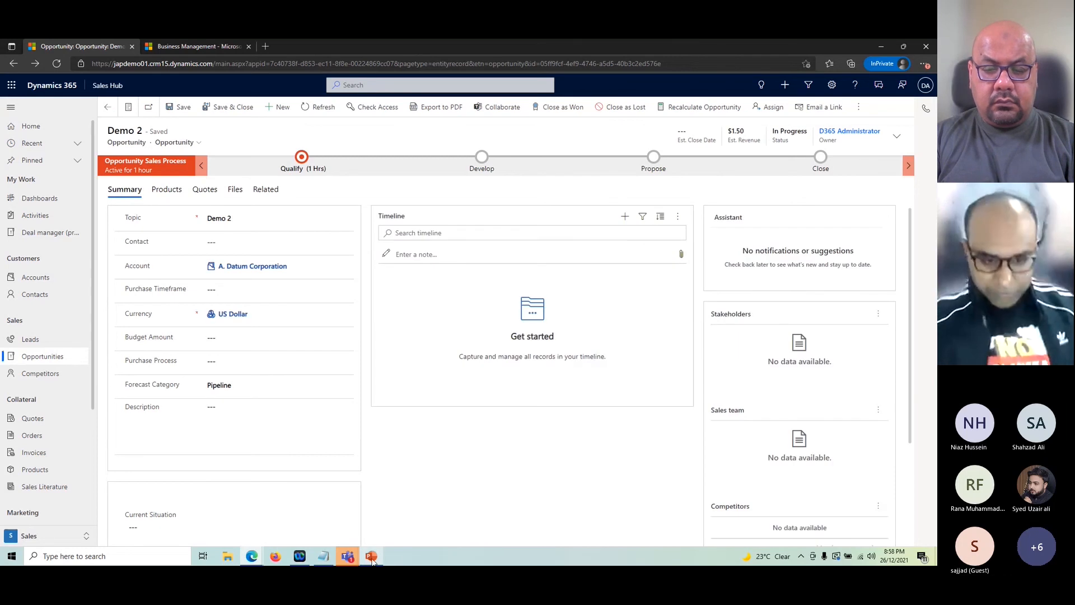
{"action": "mouse_move", "coordinate": [372, 557]}
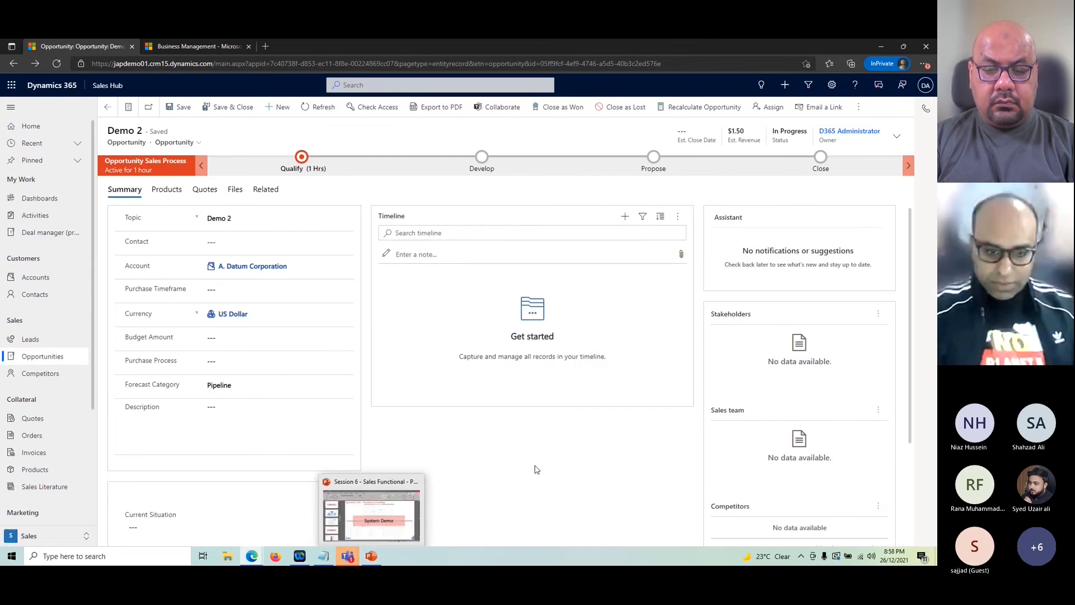
{"action": "left_click", "coordinate": [361, 522]}
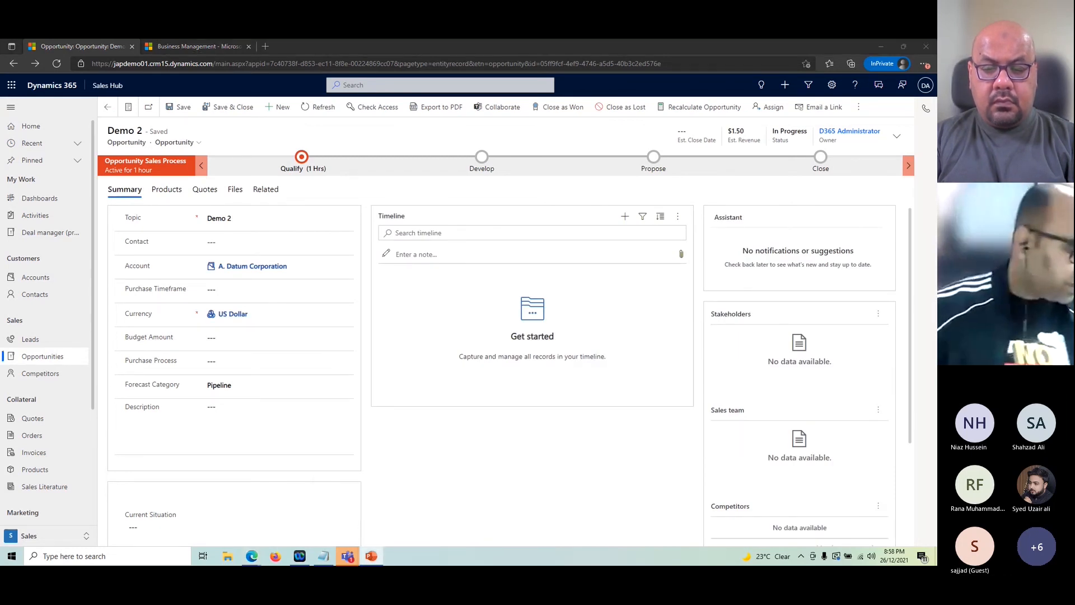
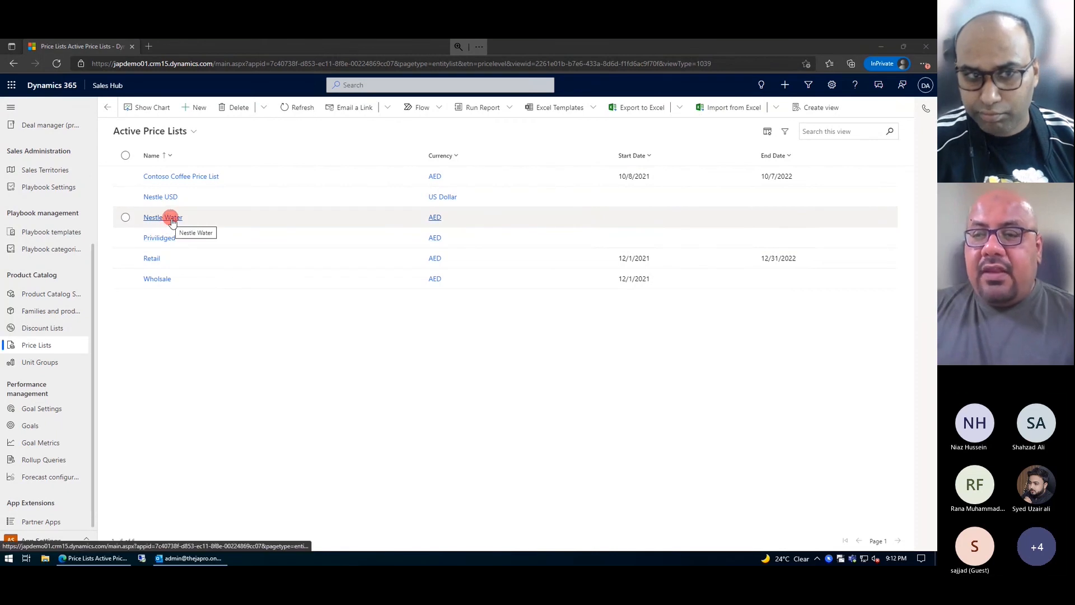
Step: From the Nestle Water price list items, open the Nestle 1ltr product record
{"action": "left_click", "coordinate": [168, 217]}
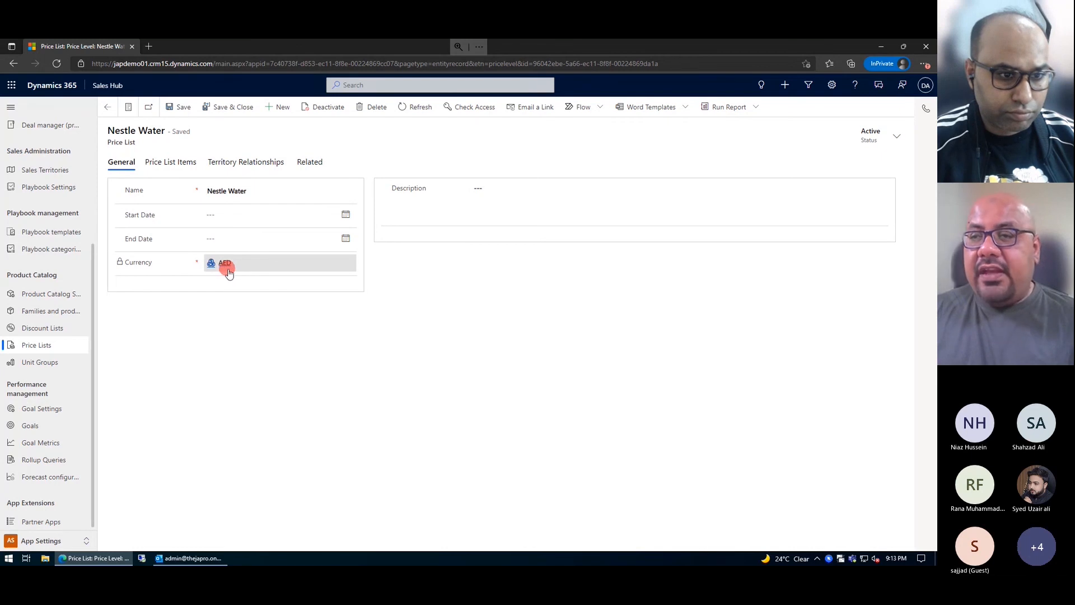
{"action": "left_click", "coordinate": [185, 166]}
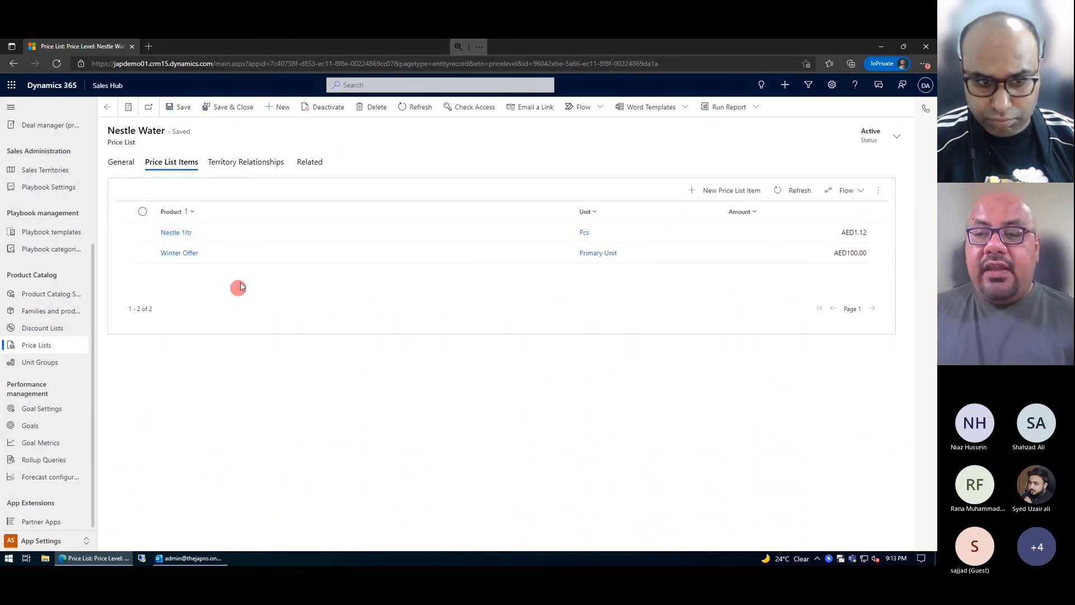
{"action": "left_click", "coordinate": [185, 237]}
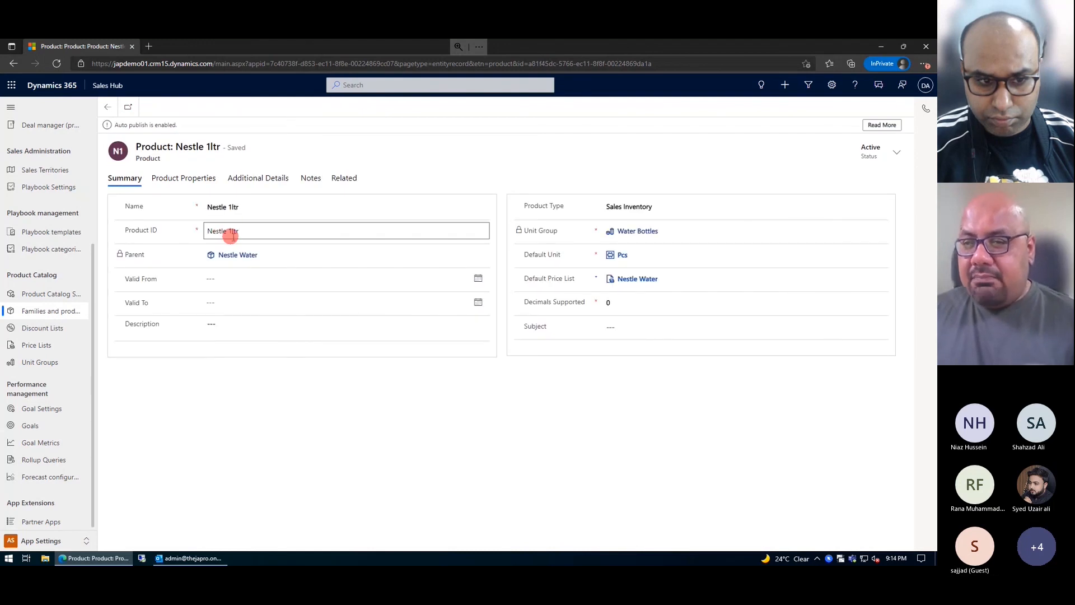
{"action": "left_click", "coordinate": [271, 181]}
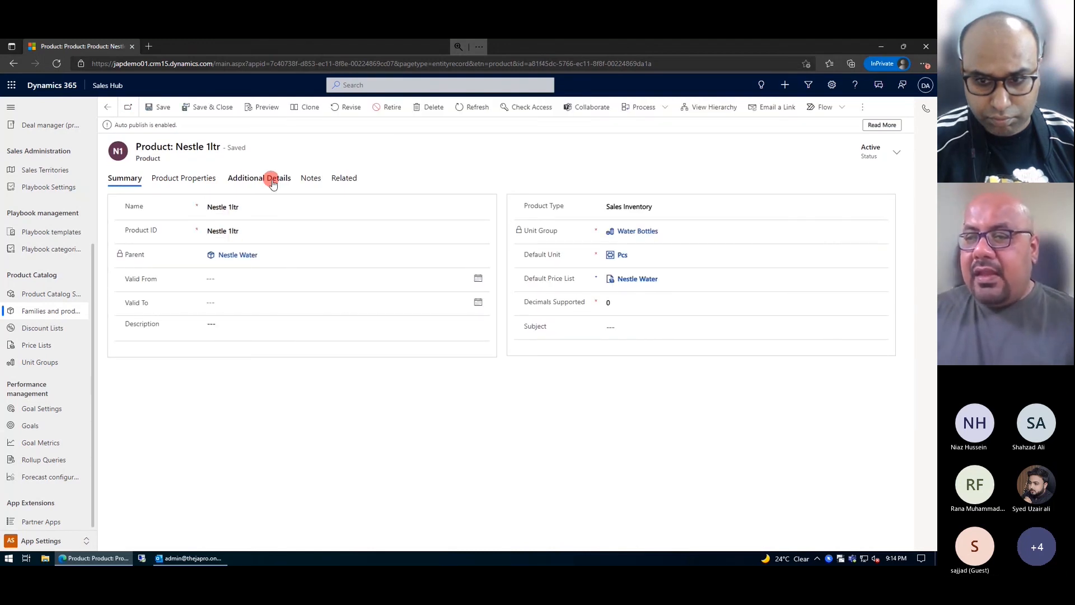
Step: Review Nestle 1ltr's price list items and AED pricing details, then go back to Nestle Water
{"action": "left_click", "coordinate": [208, 289]}
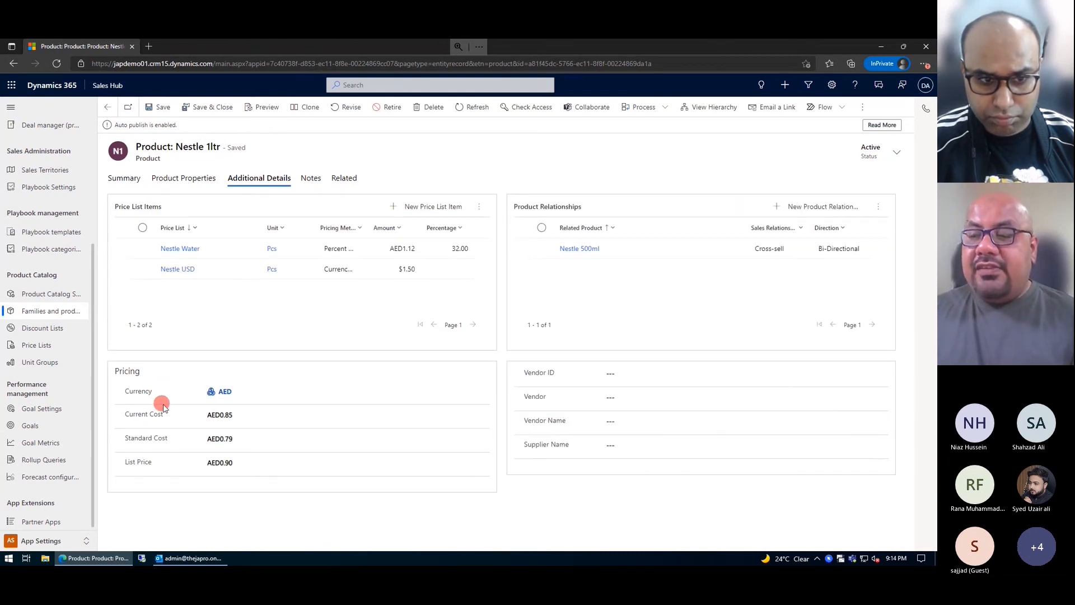
{"action": "left_click", "coordinate": [205, 392]}
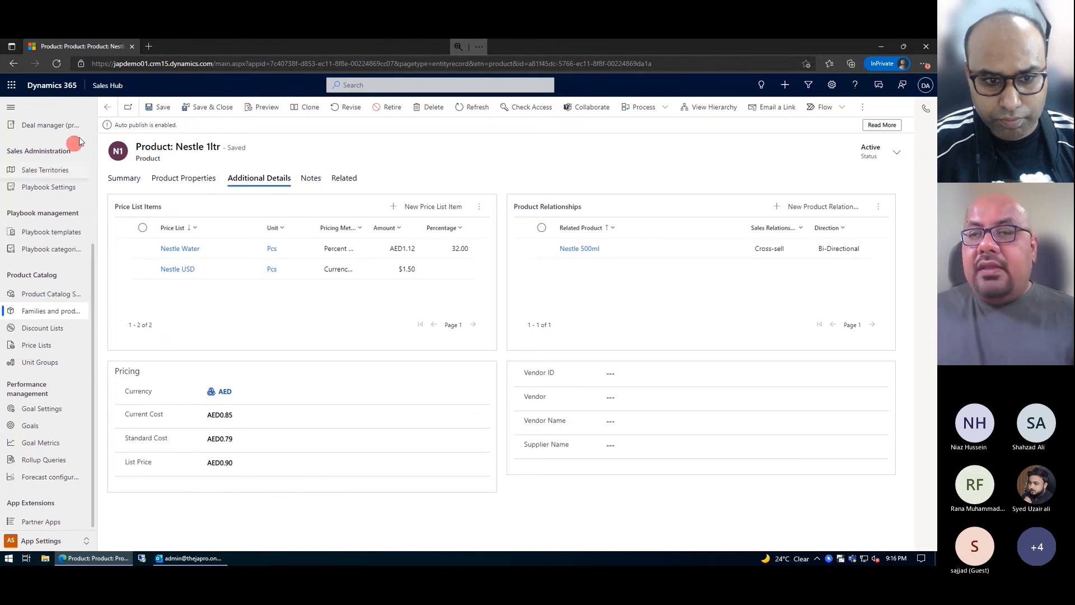
{"action": "left_click", "coordinate": [15, 65]}
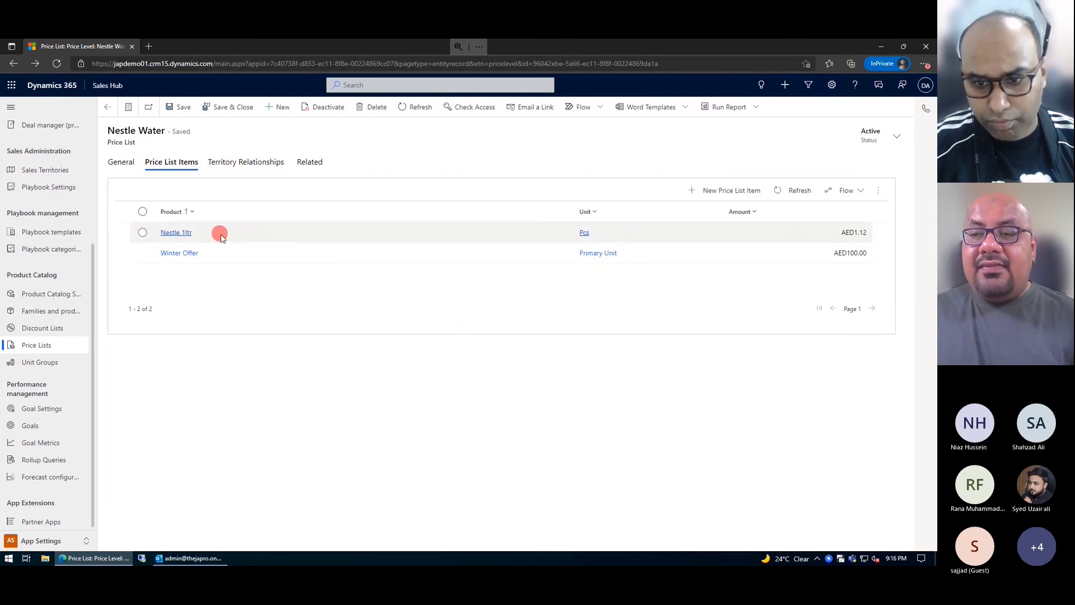
Step: Open the Nestle 1ltr price list item and remove its Pcs unit
{"action": "left_click", "coordinate": [263, 234]}
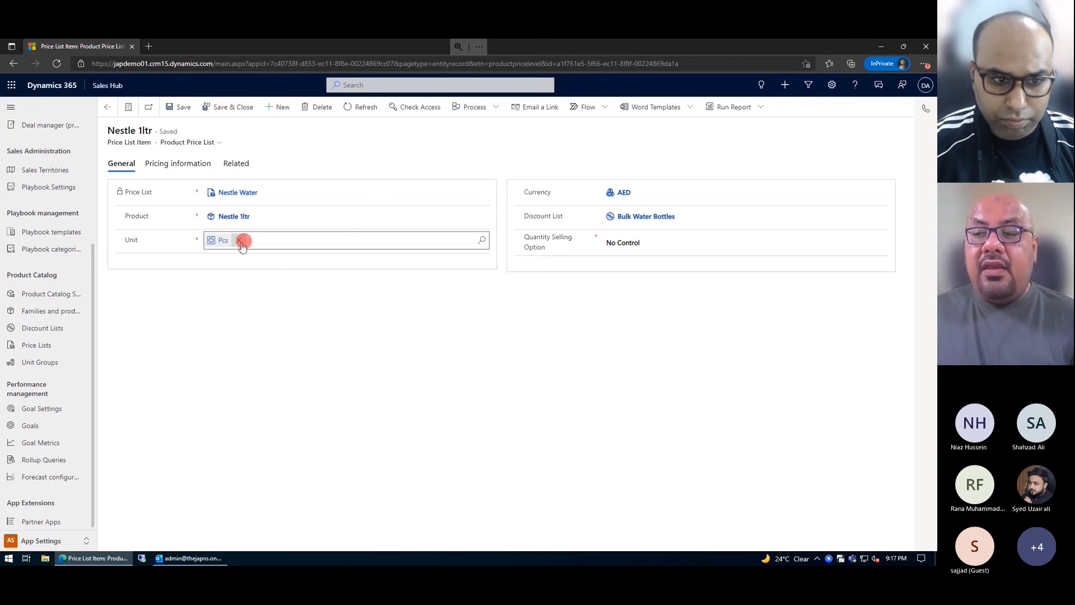
{"action": "left_click", "coordinate": [474, 239]}
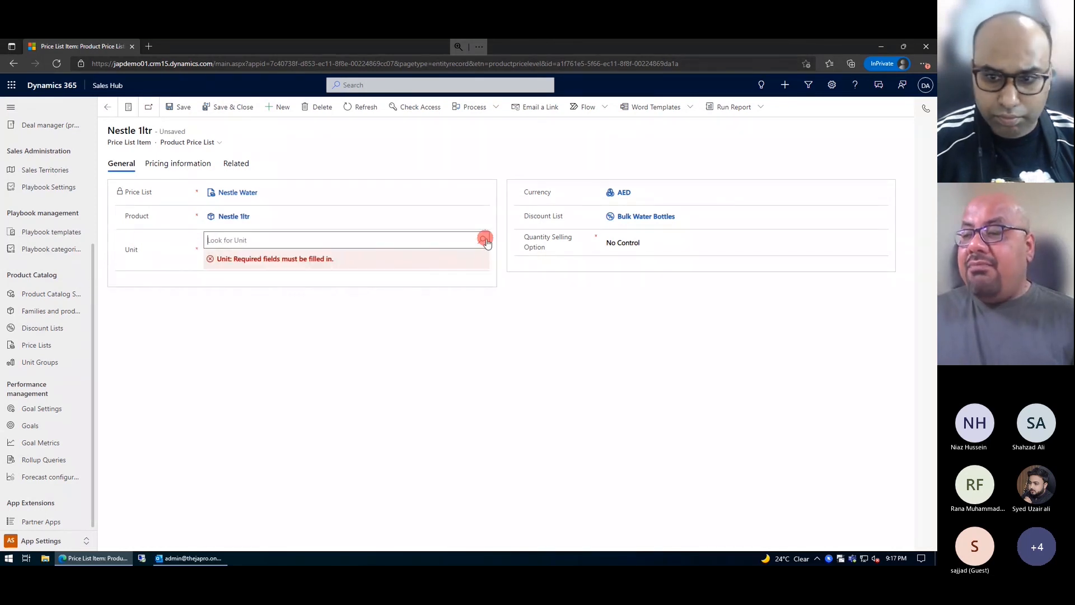
Step: Reselect Pcs as the Nestle 1ltr item's unit from the unit lookup
{"action": "left_click", "coordinate": [480, 240]}
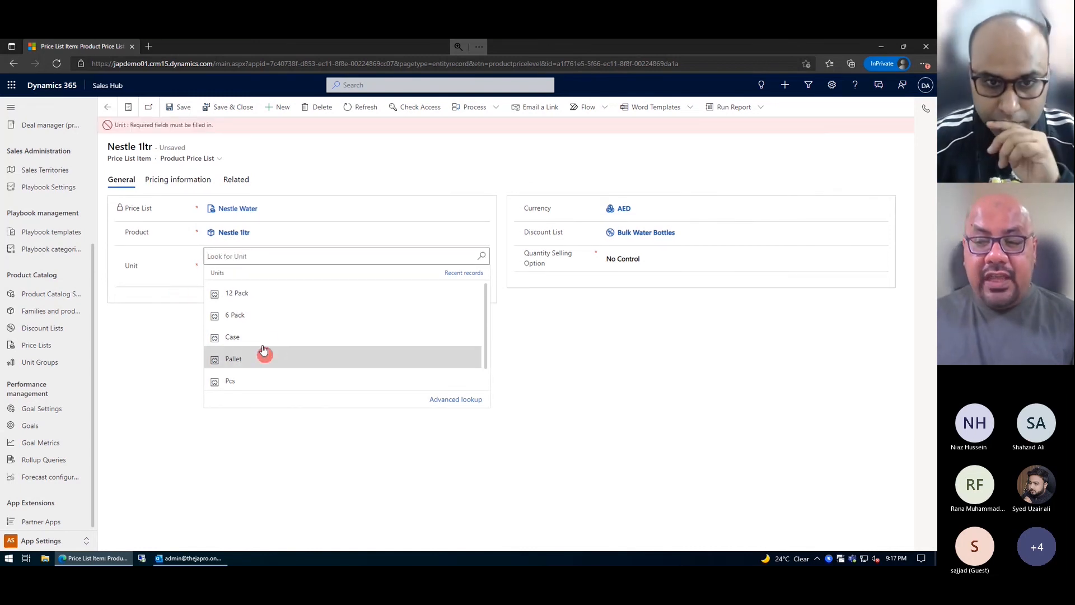
{"action": "left_click", "coordinate": [254, 383]}
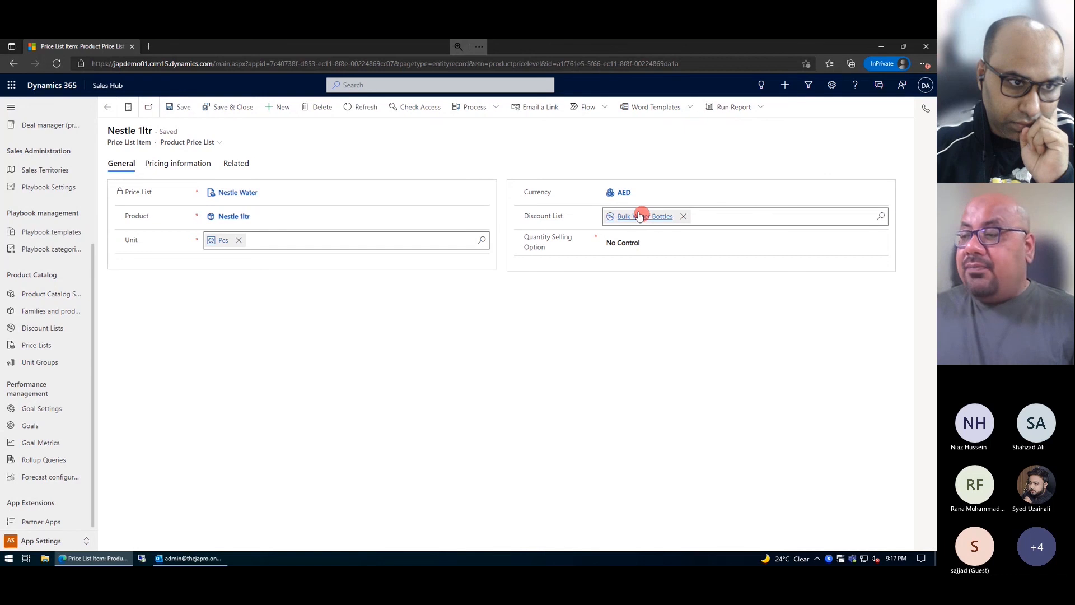
{"action": "left_click", "coordinate": [672, 243]}
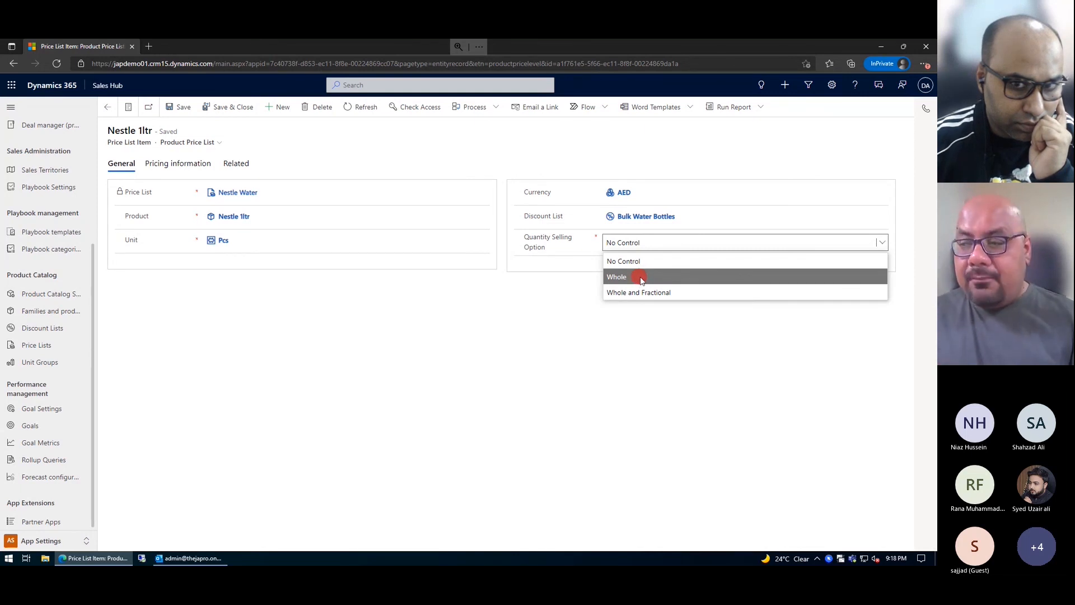
Step: Keep Quantity Selling Option at No Control and view the 32% markup pricing (AED1.12)
{"action": "left_click", "coordinate": [618, 305]}
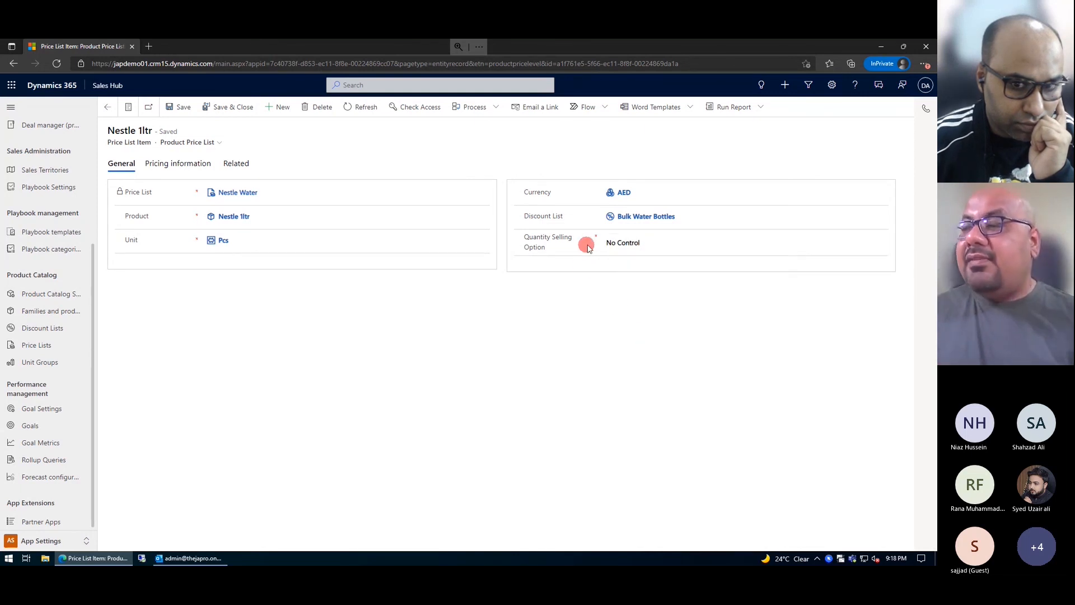
{"action": "left_click", "coordinate": [175, 164]}
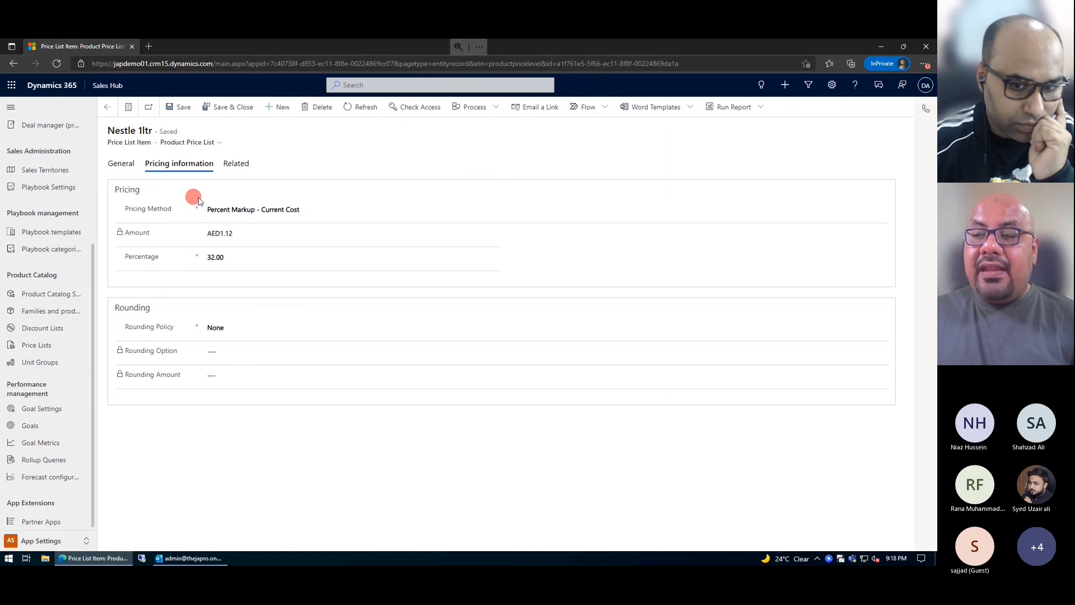
Step: Expand the Pricing Method dropdown, currently Percent Markup - Current Cost
{"action": "left_click", "coordinate": [353, 210]}
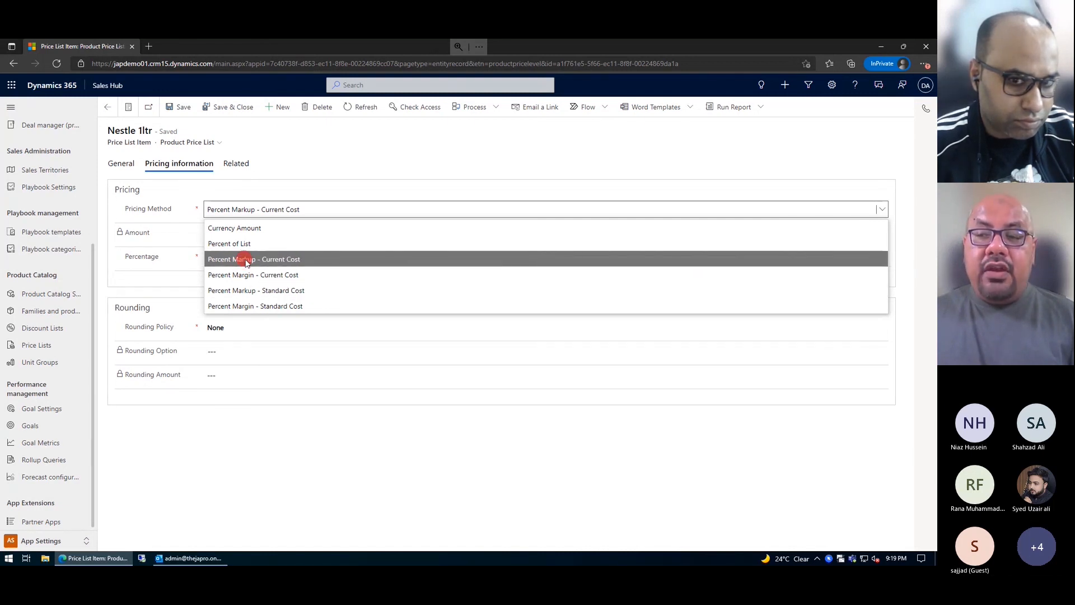
{"action": "left_click", "coordinate": [347, 192]}
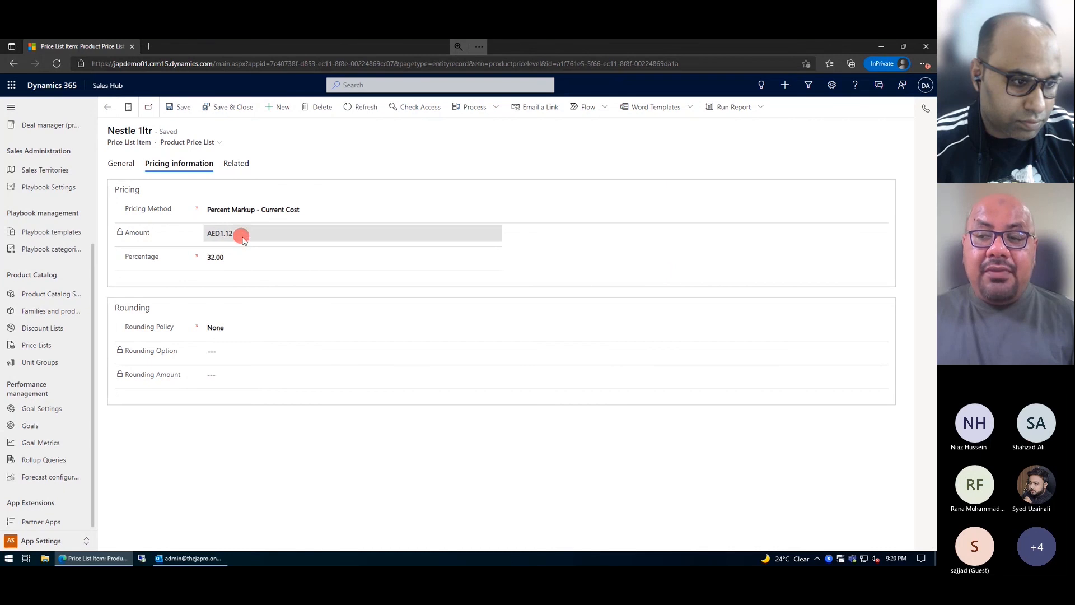
{"action": "left_click_drag", "start_coordinate": [229, 242], "coordinate": [226, 234]}
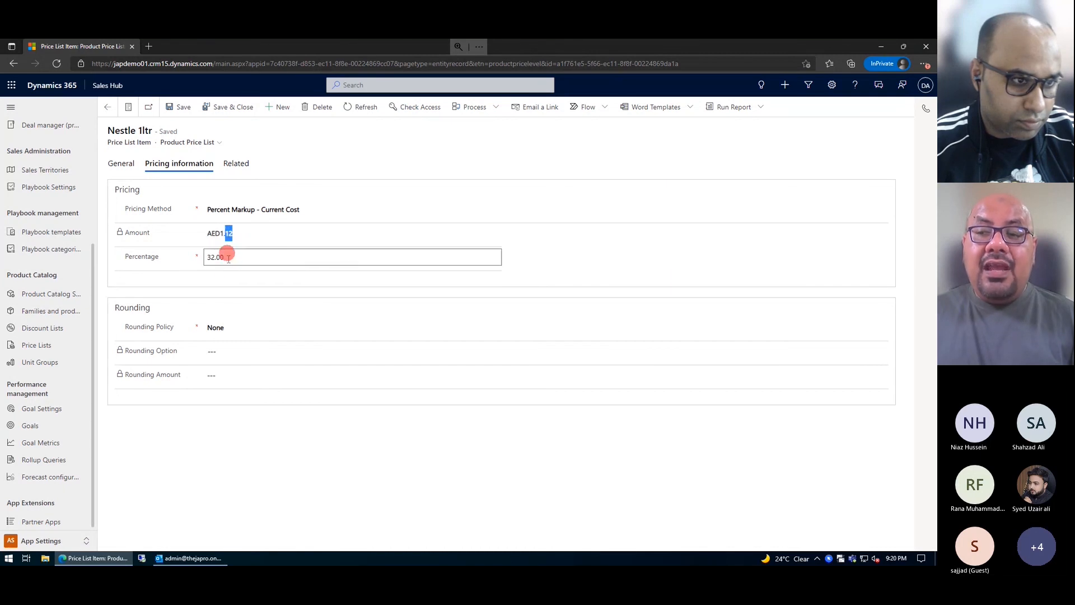
{"action": "left_click", "coordinate": [243, 292]}
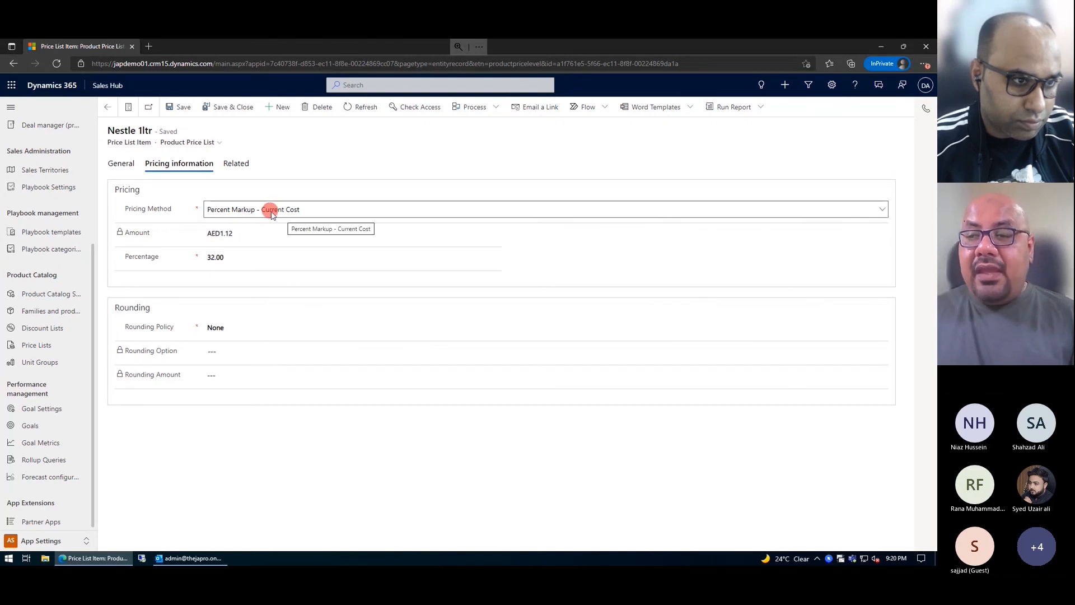
Step: Check the Nestle 1ltr product's AED0.85 current cost, then return to the price list item
{"action": "left_click", "coordinate": [123, 165]}
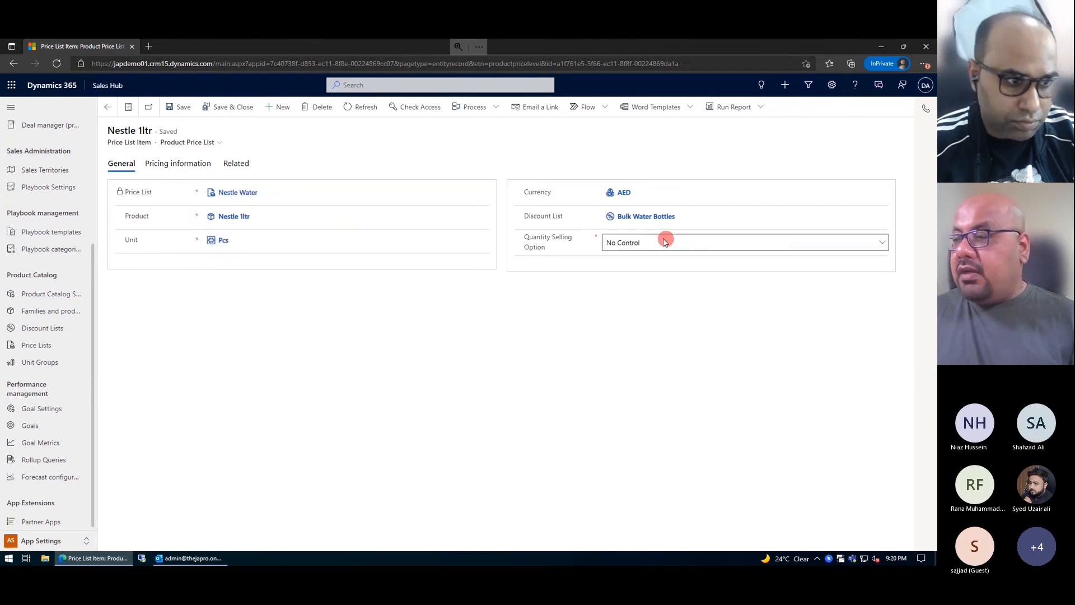
{"action": "left_click", "coordinate": [235, 217]}
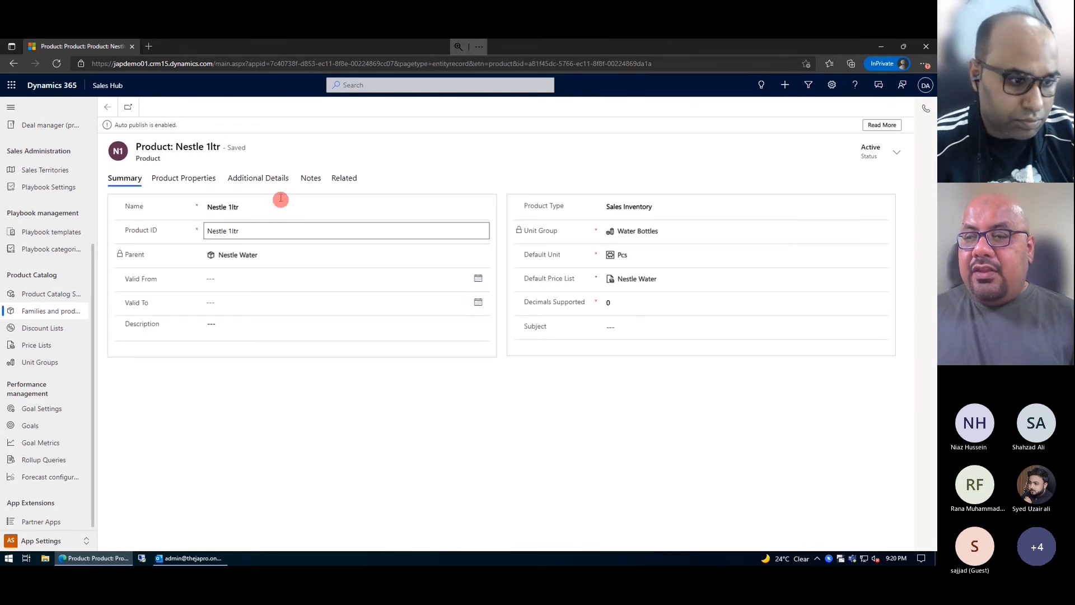
{"action": "left_click", "coordinate": [274, 180]}
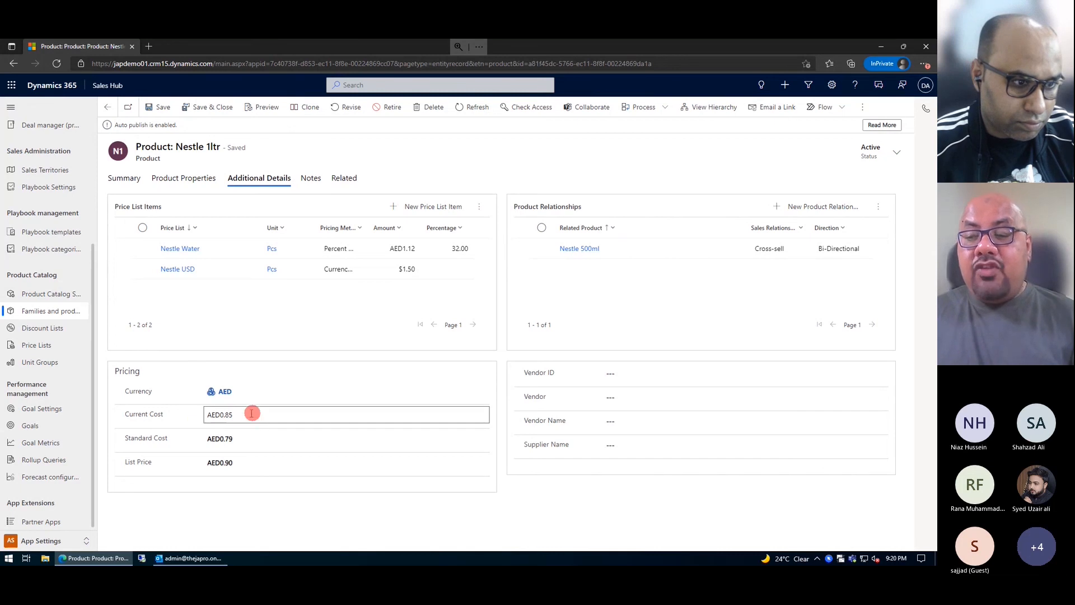
{"action": "left_click", "coordinate": [249, 415]}
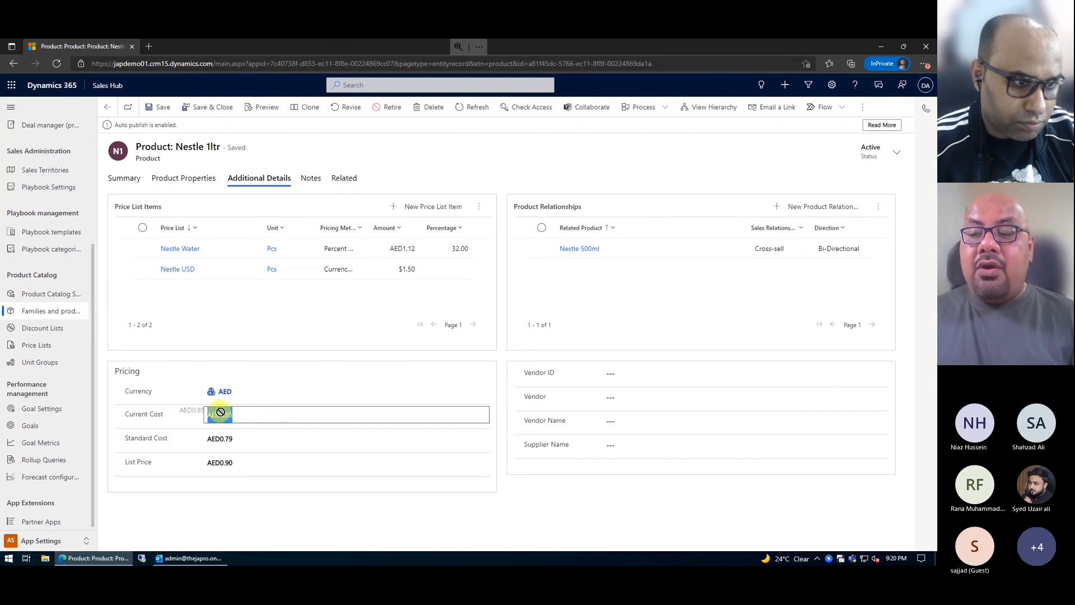
{"action": "left_click", "coordinate": [263, 419]}
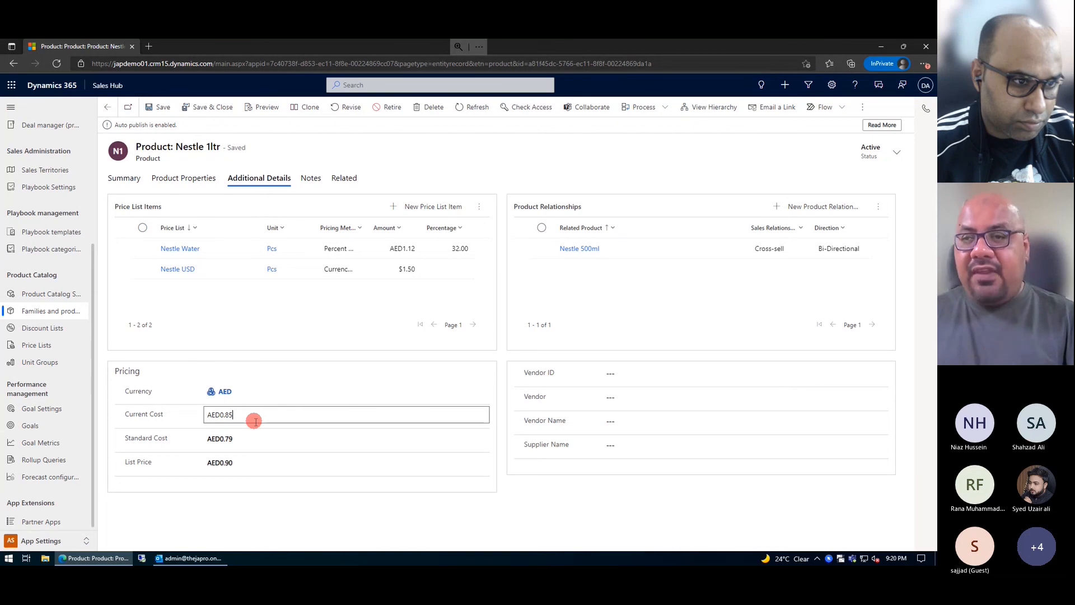
{"action": "left_click", "coordinate": [118, 111]}
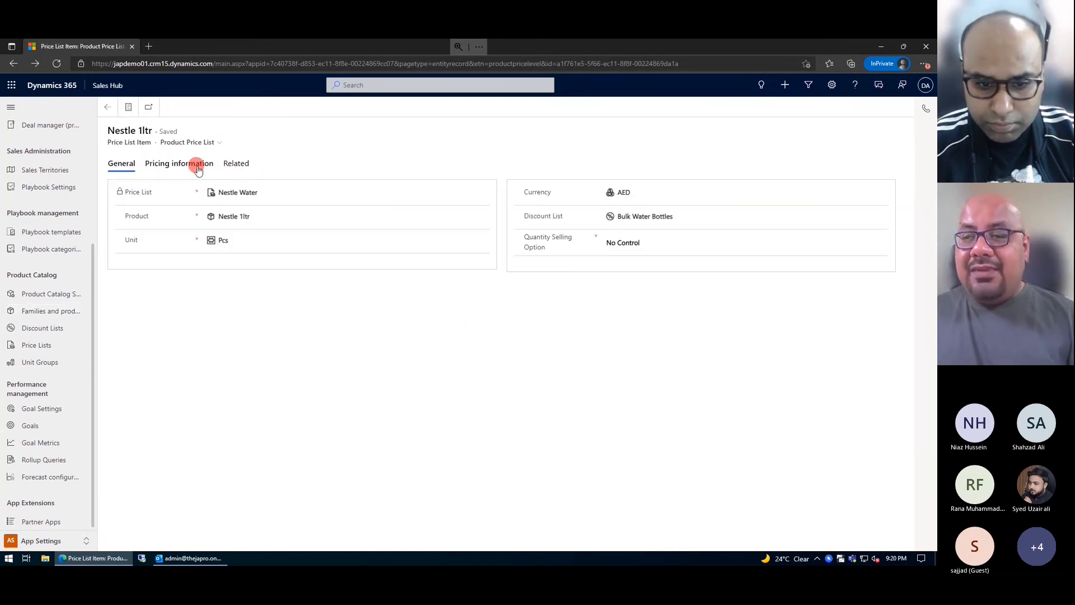
Step: Change the markup percentage from 32 to 30 and save, giving AED1.10
{"action": "left_click", "coordinate": [205, 163]}
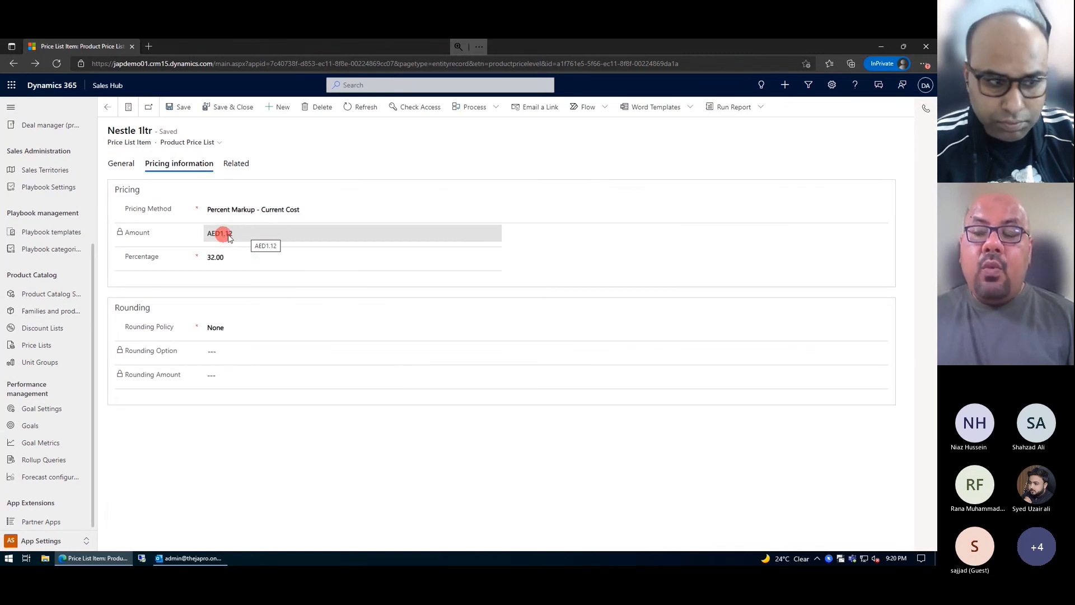
{"action": "left_click", "coordinate": [241, 255]}
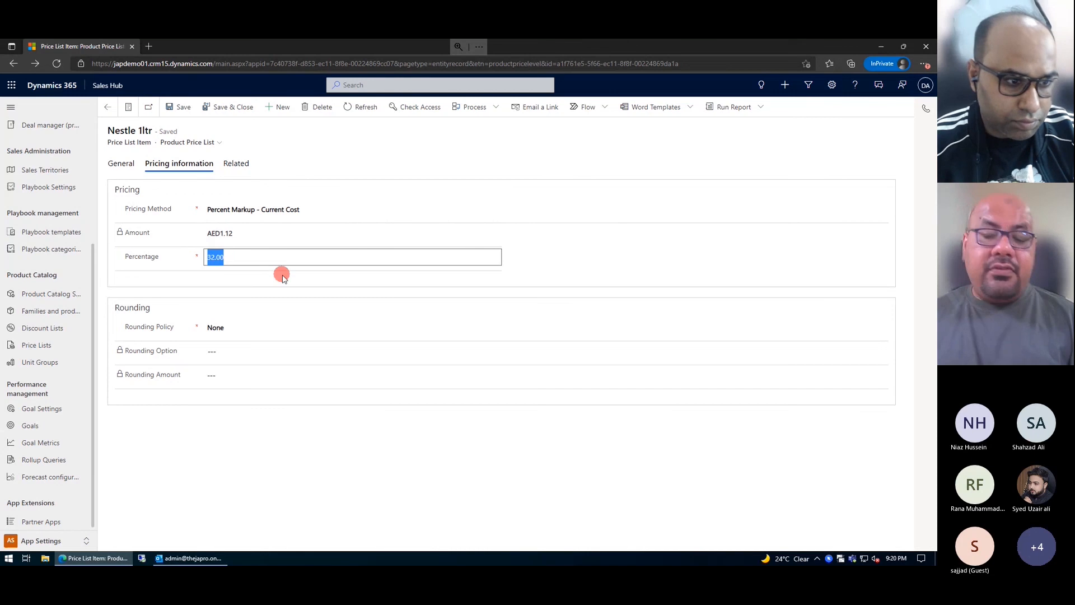
{"action": "type", "text": "30"}
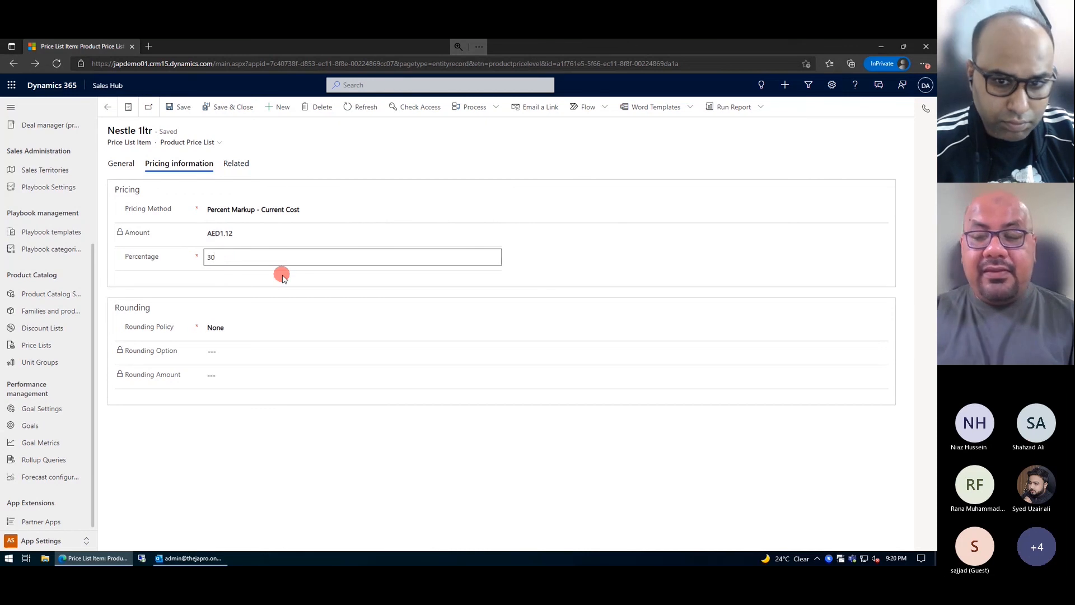
{"action": "key", "text": "Tab"}
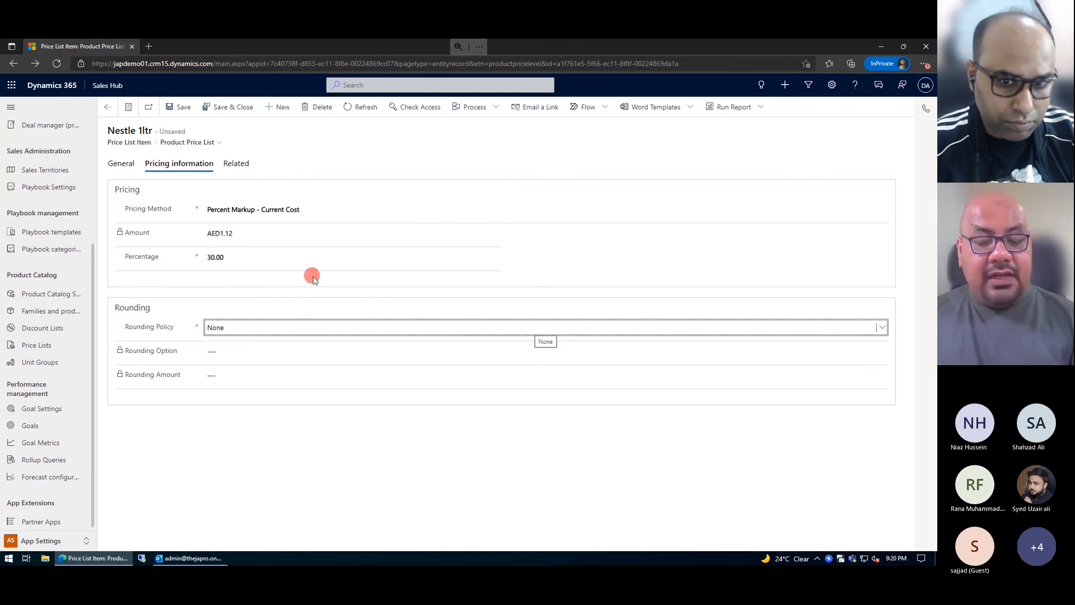
{"action": "left_click", "coordinate": [178, 107]}
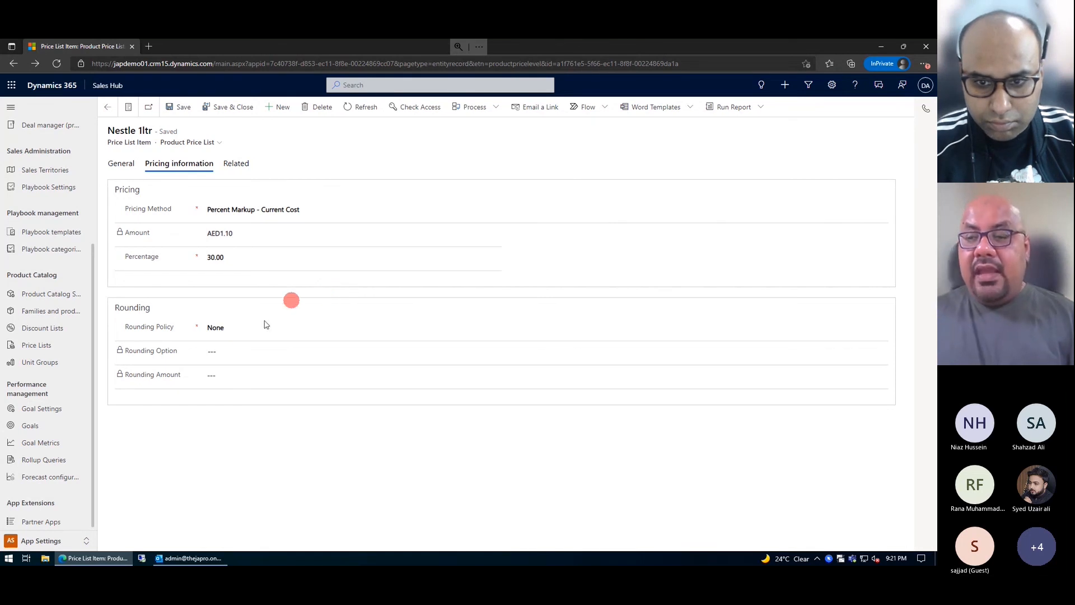
{"action": "left_click", "coordinate": [241, 332]}
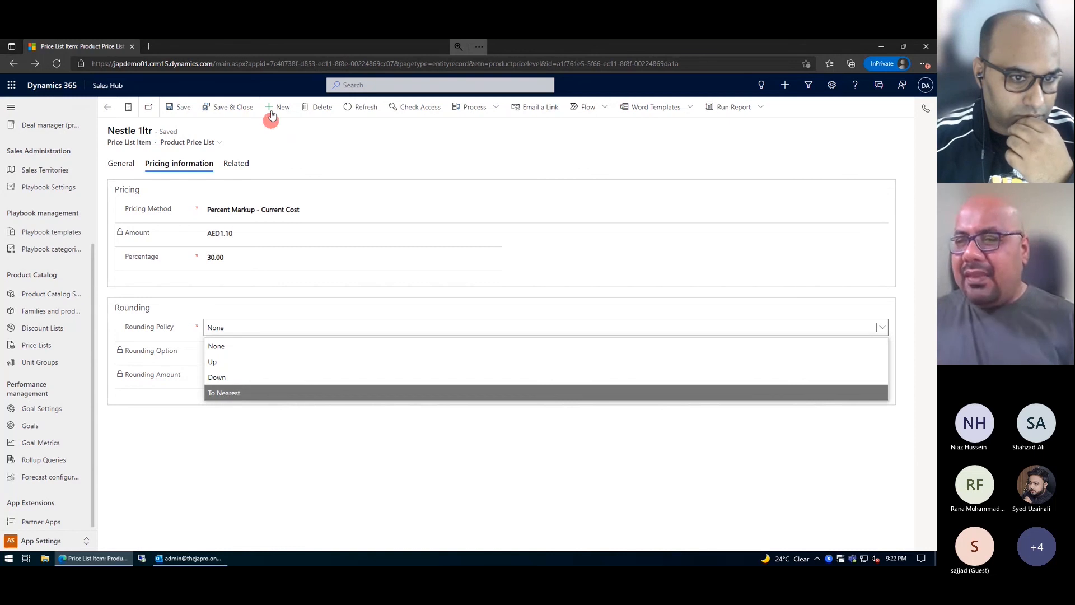
{"action": "left_click", "coordinate": [323, 148]}
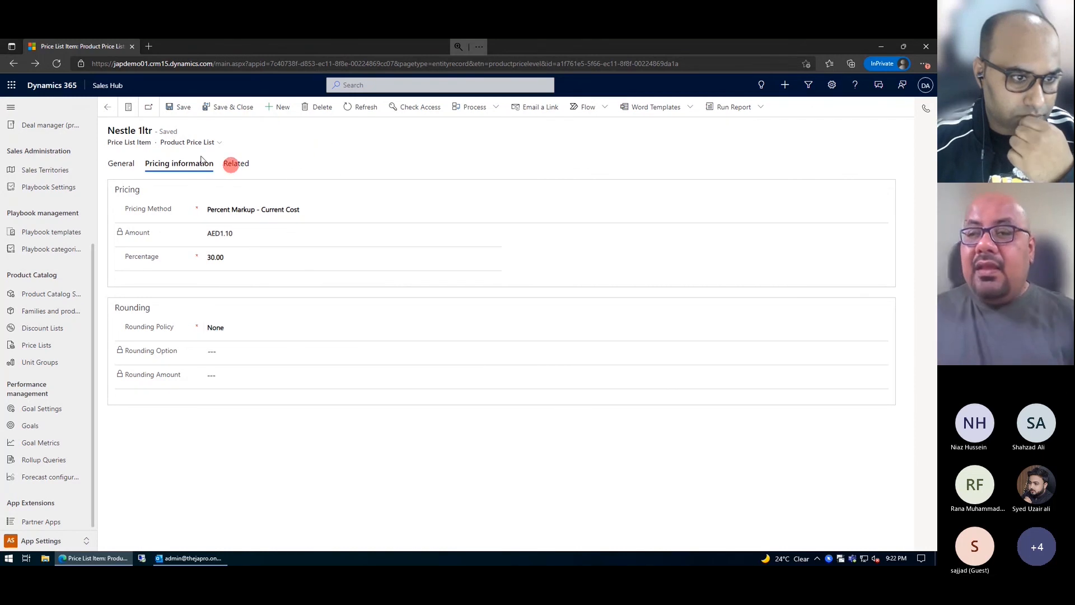
Step: Go from the Nestle 1ltr item back through Nestle Water to the Active Price Lists view
{"action": "left_click", "coordinate": [122, 163]}
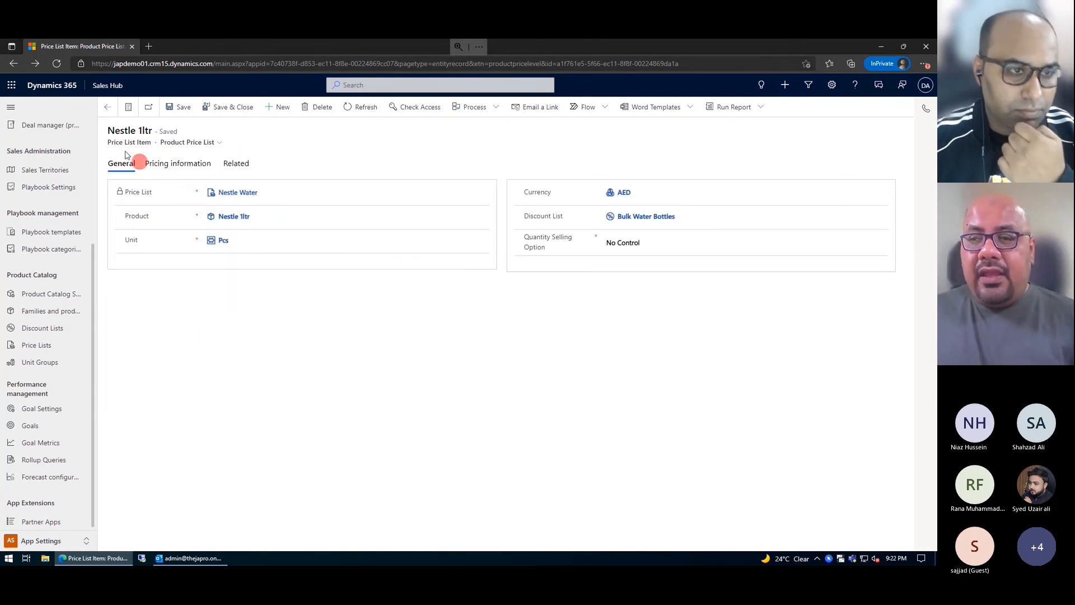
{"action": "left_click", "coordinate": [107, 108]}
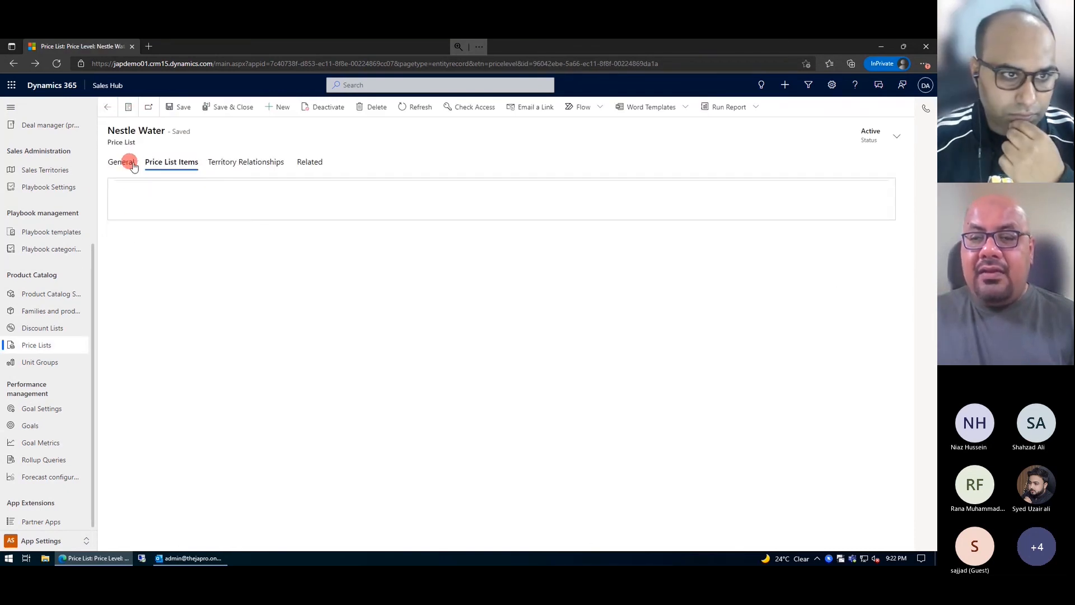
{"action": "left_click", "coordinate": [31, 344]}
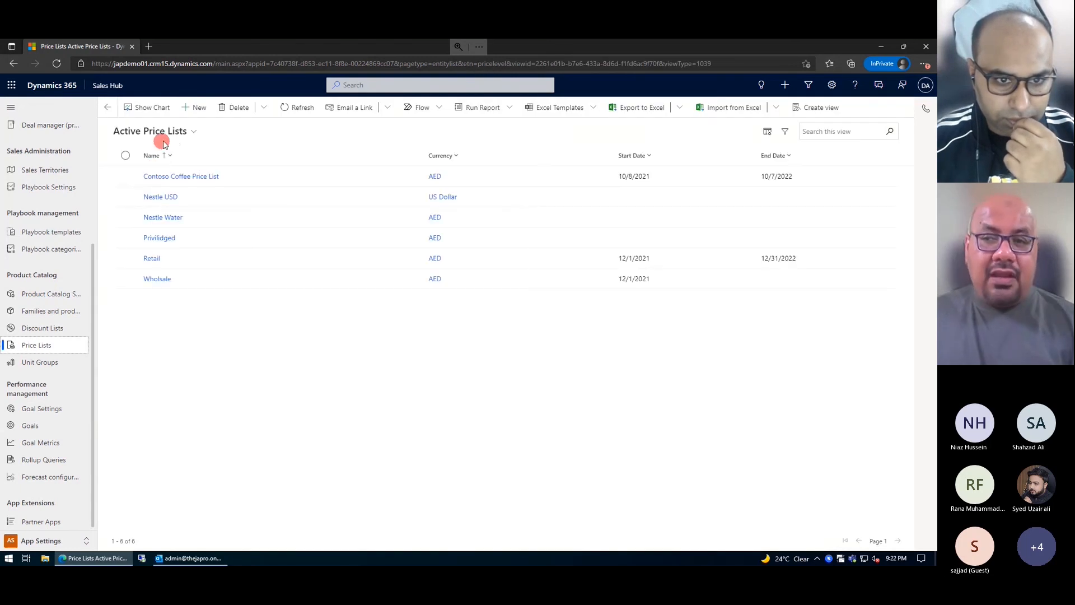
{"action": "left_click", "coordinate": [166, 135]}
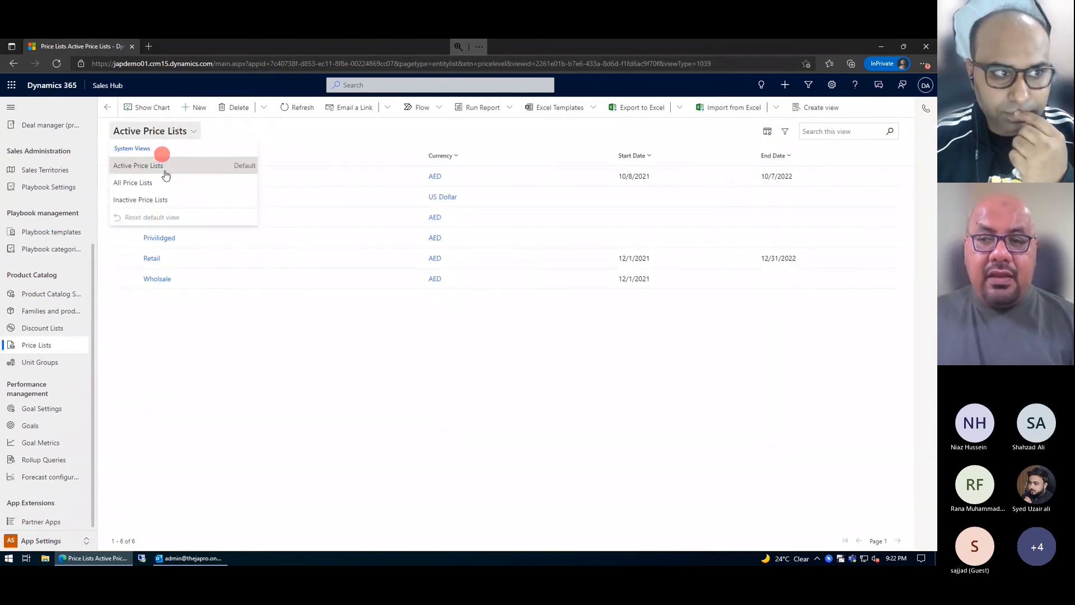
{"action": "left_click", "coordinate": [206, 133]}
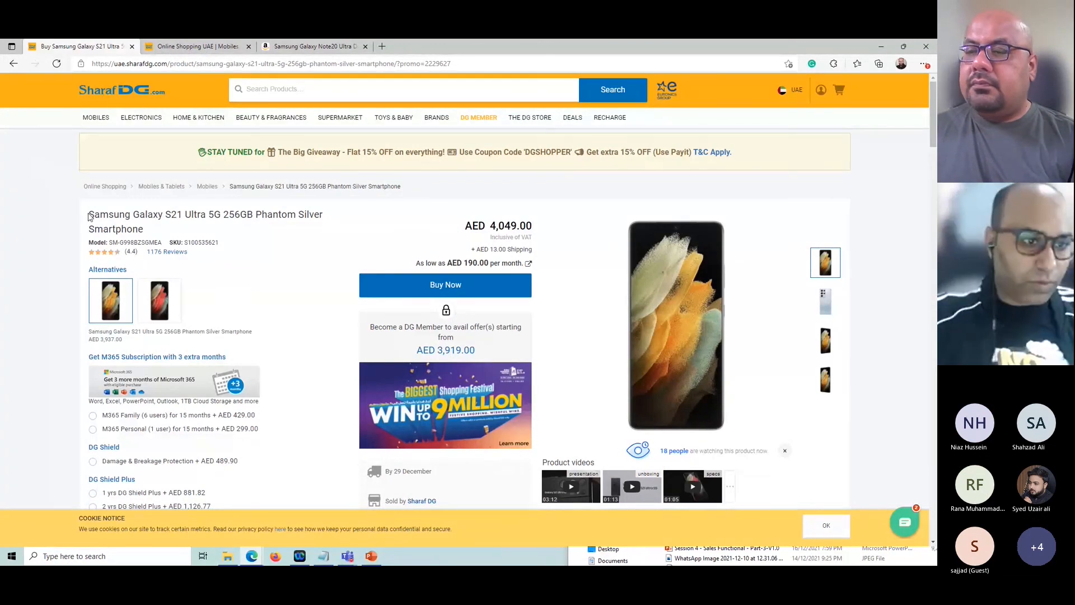
Step: Review the Galaxy S21 Ultra 5G listing at AED 4,049.00, then open Sharaf DG's home page
{"action": "left_click_drag", "start_coordinate": [88, 215], "coordinate": [222, 215]}
{"action": "scroll", "coordinate": [266, 296], "scroll_direction": "down", "scroll_amount": 3}
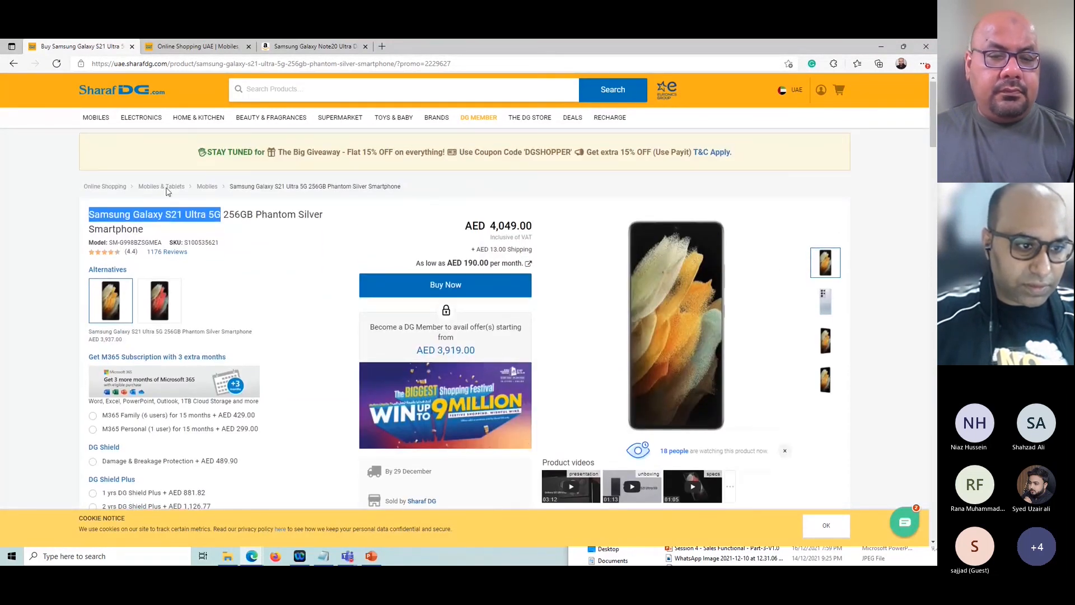
{"action": "scroll", "coordinate": [300, 335], "scroll_direction": "down", "scroll_amount": 5}
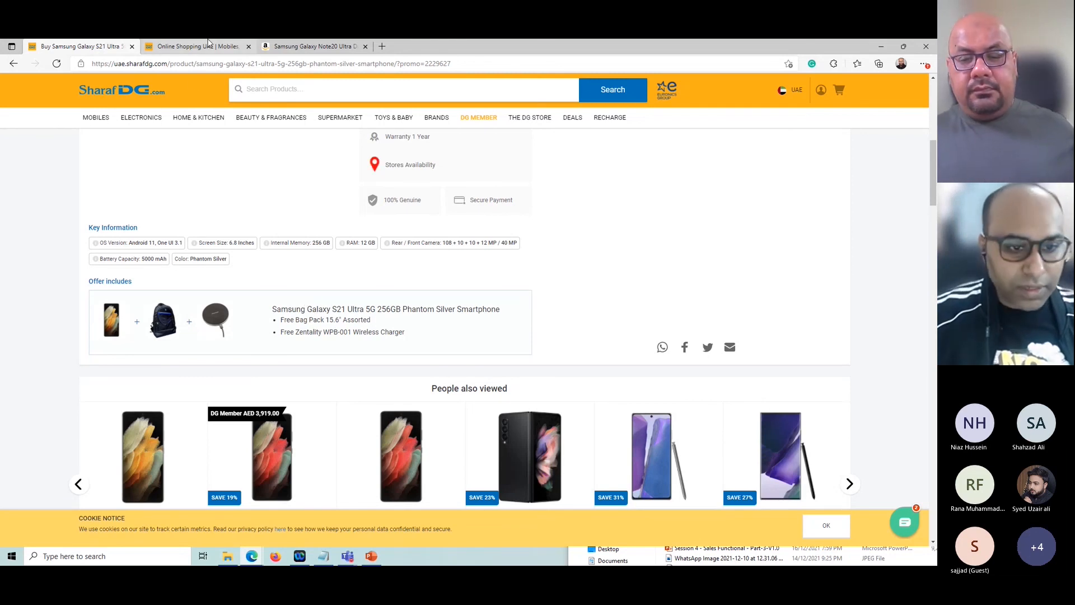
{"action": "left_click", "coordinate": [208, 43]}
{"action": "left_click", "coordinate": [707, 212]}
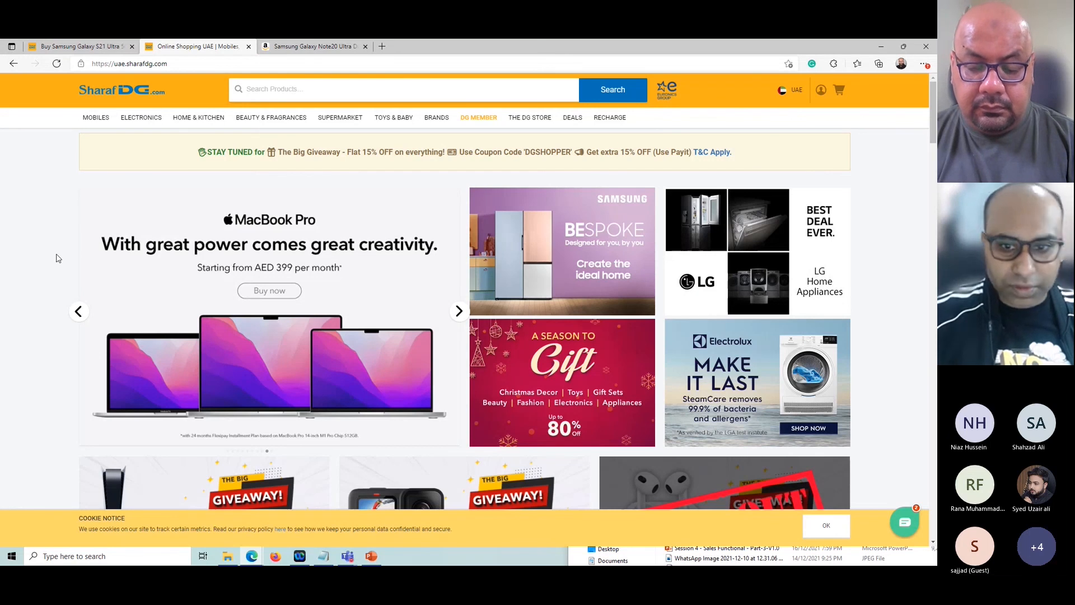
Step: Review the Amazon.ae Galaxy Note20 Ultra 5G 256GB Mystic Bronze listing at AED 3,584.00 and its details
{"action": "key", "text": "ctrl+Tab"}
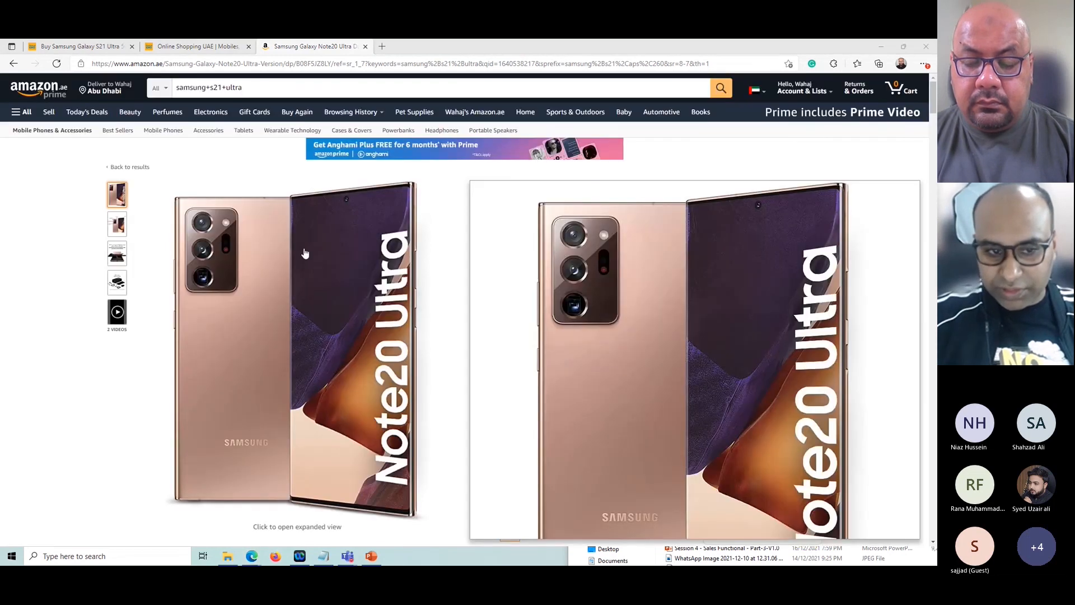
{"action": "scroll", "coordinate": [755, 351], "scroll_direction": "down", "scroll_amount": 1}
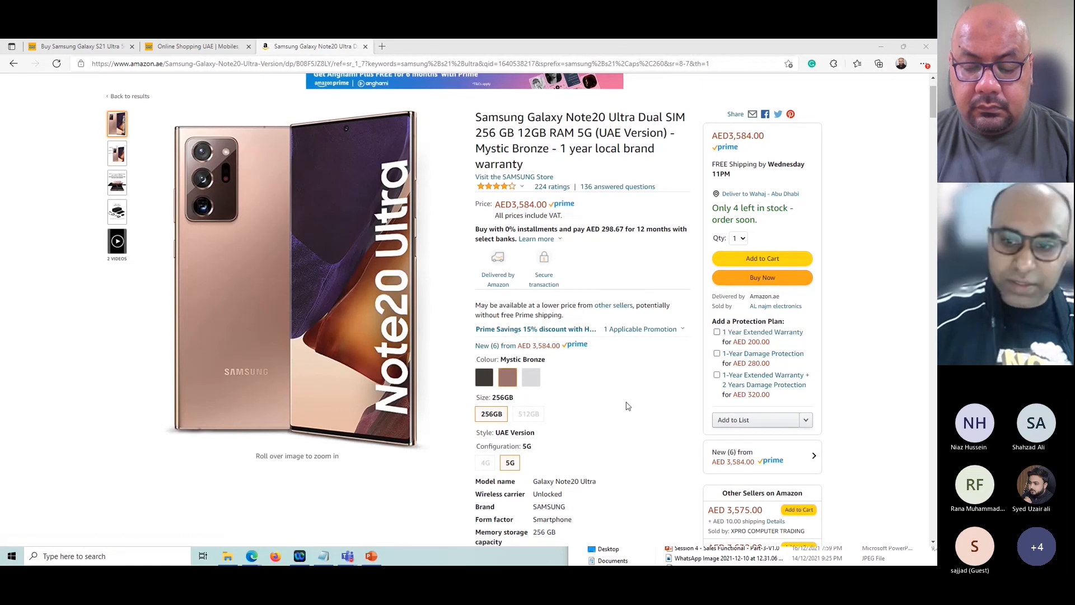
{"action": "scroll", "coordinate": [615, 408], "scroll_direction": "down", "scroll_amount": 1}
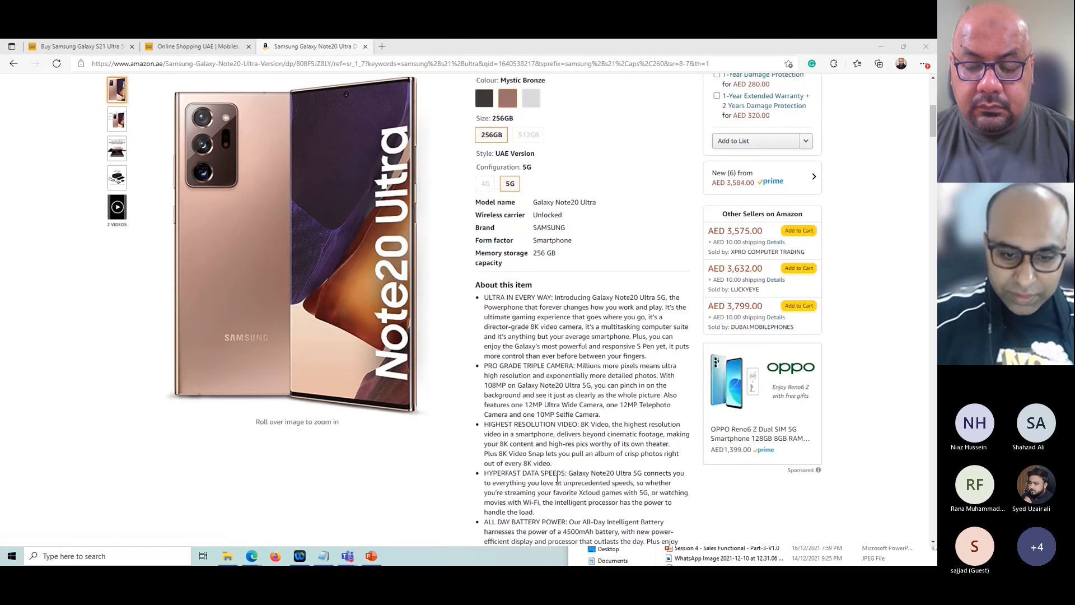
{"action": "scroll", "coordinate": [570, 493], "scroll_direction": "down", "scroll_amount": 5}
{"action": "scroll", "coordinate": [119, 325], "scroll_direction": "up", "scroll_amount": 1}
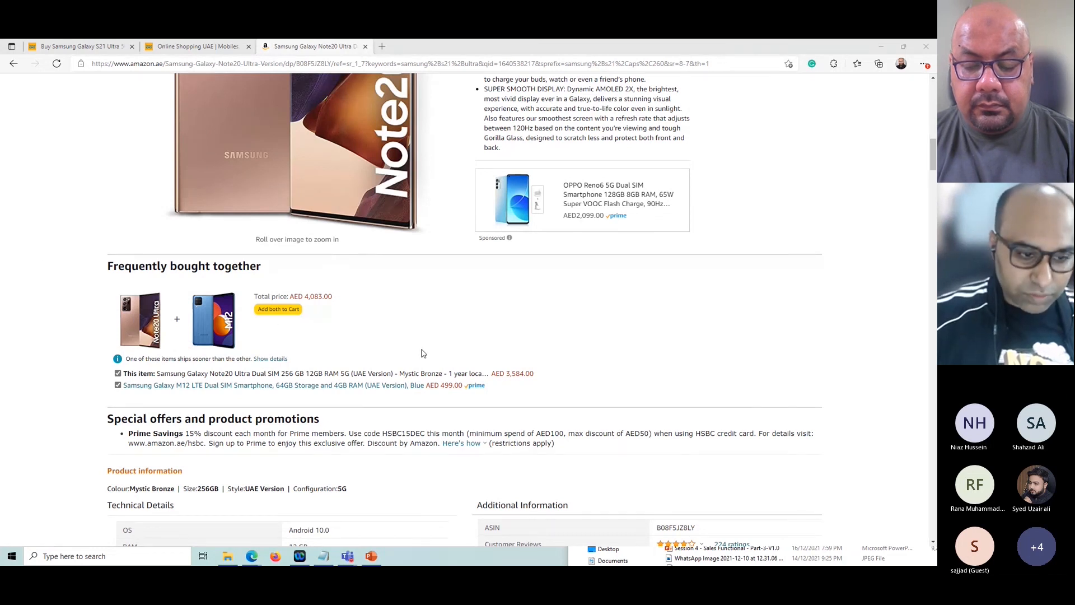
{"action": "scroll", "coordinate": [415, 364], "scroll_direction": "up", "scroll_amount": 3}
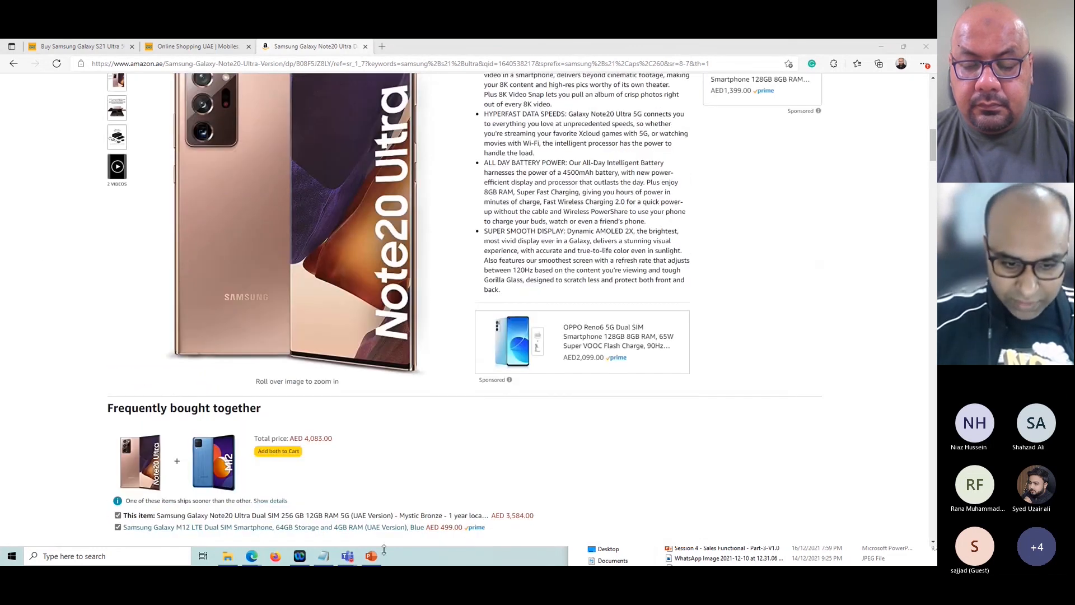
{"action": "scroll", "coordinate": [326, 434], "scroll_direction": "up", "scroll_amount": 5}
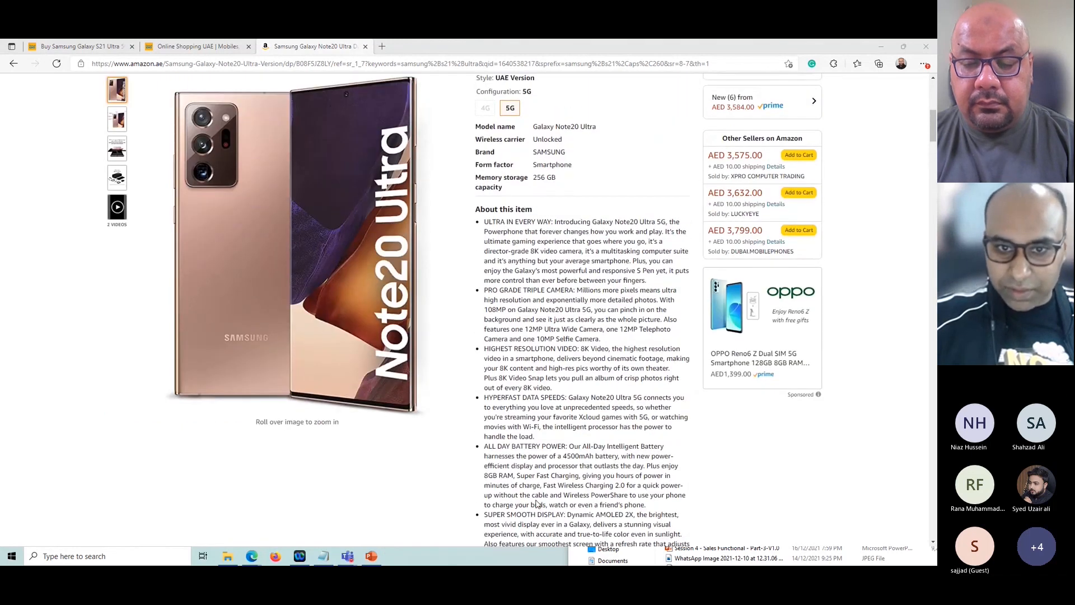
{"action": "scroll", "coordinate": [536, 504], "scroll_direction": "up", "scroll_amount": 6}
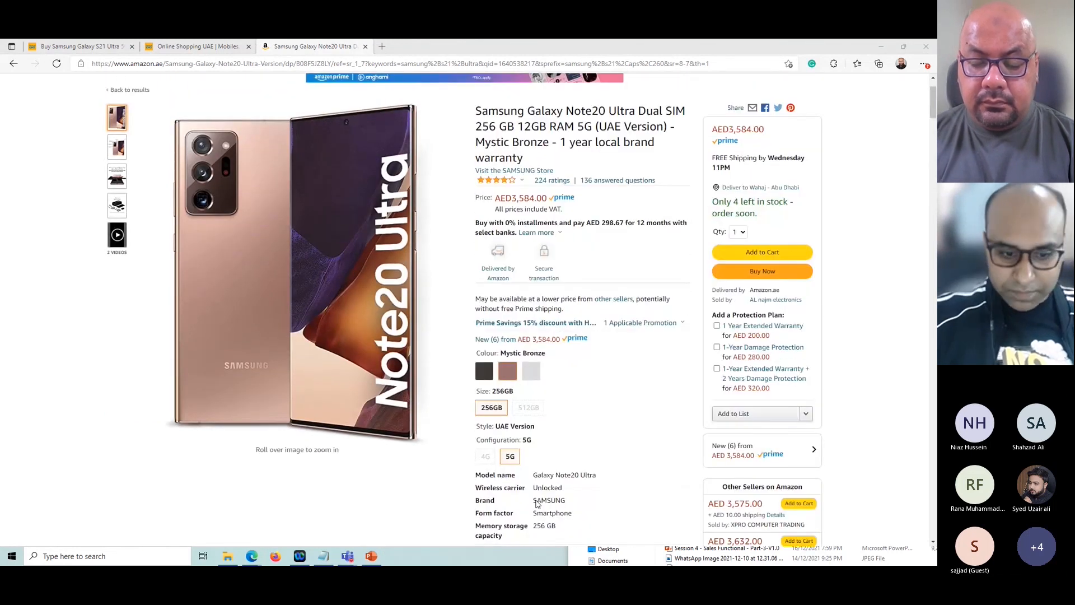